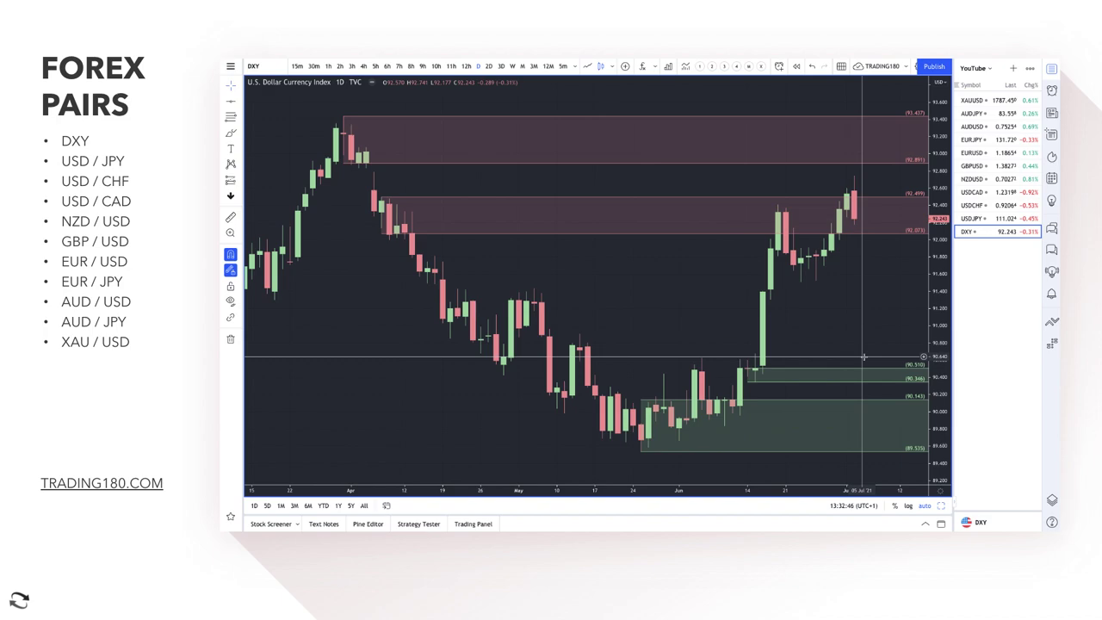
# Annotate the DXY daily chart by brush: circle the mid-June candles at the 90.510 demand zone, add an up arrow, and trace the latest V-shaped pullback.
pyautogui.scroll(-4, 847, 284)
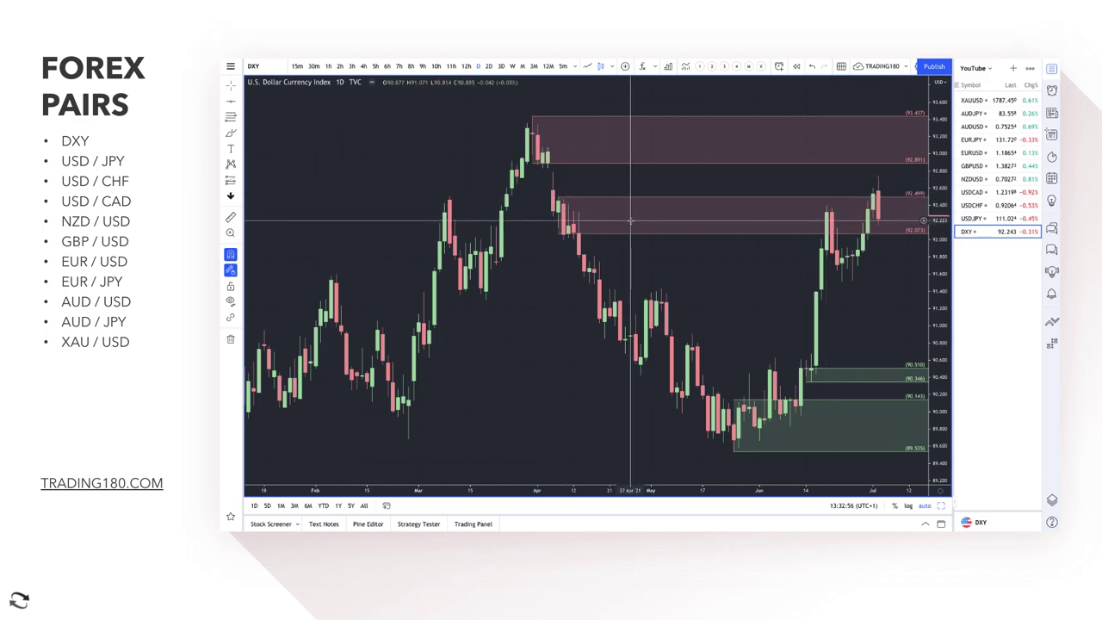
pyautogui.scroll(2, 776, 234)
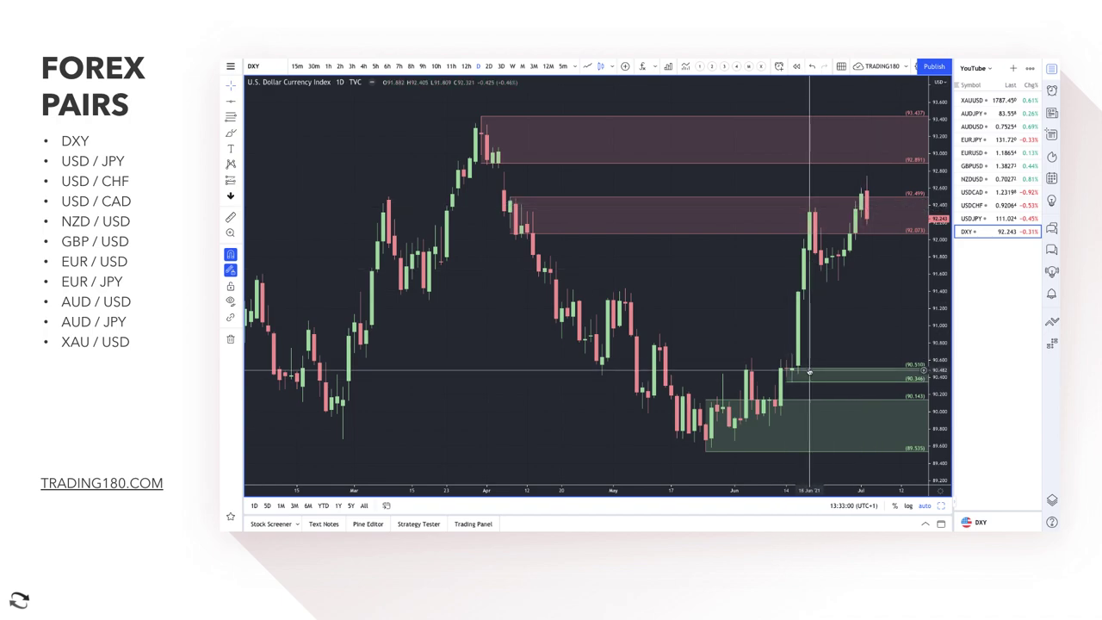
pyautogui.click(230, 133)
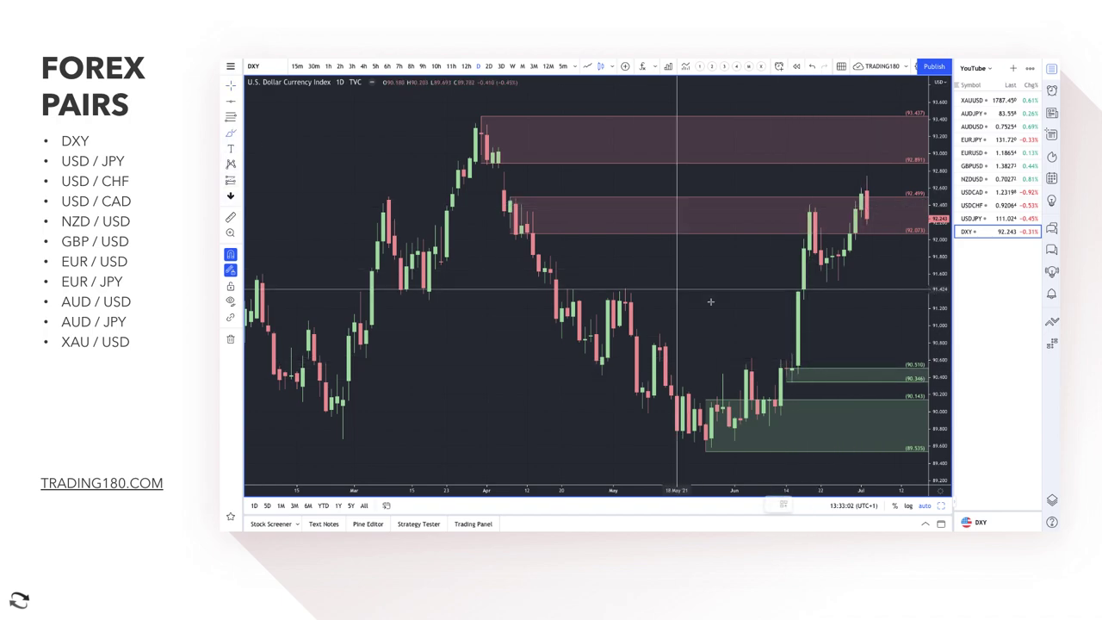
pyautogui.moveTo(797, 362)
pyautogui.mouseDown()
pyautogui.moveTo(777, 383)
pyautogui.moveTo(809, 385)
pyautogui.moveTo(818, 365)
pyautogui.moveTo(787, 348)
pyautogui.mouseUp()
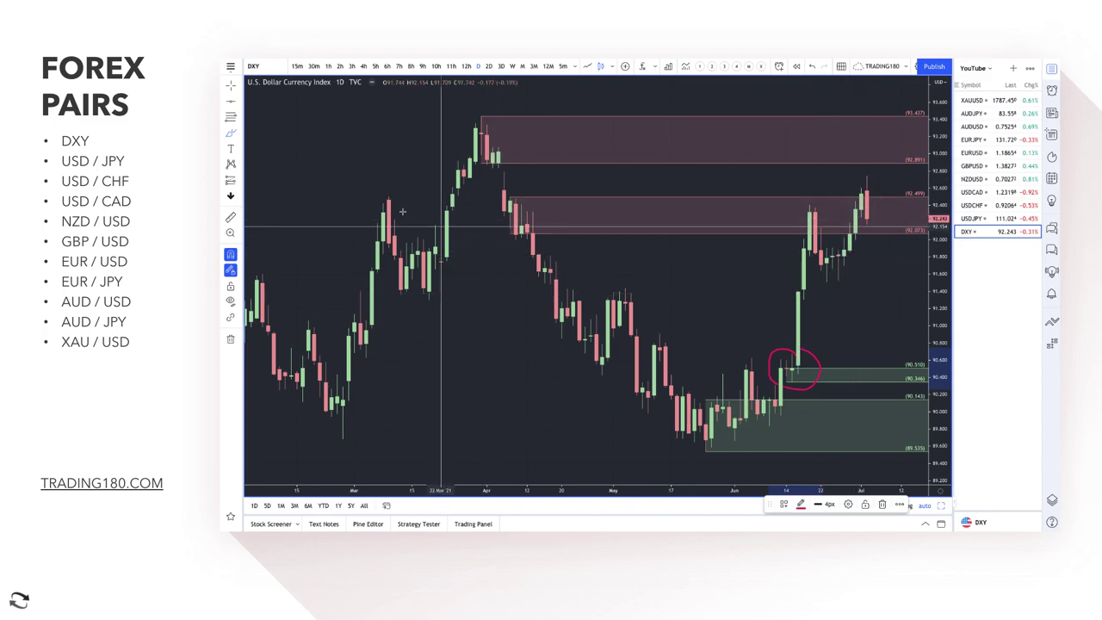
pyautogui.moveTo(319, 195)
pyautogui.mouseDown()
pyautogui.moveTo(323, 122)
pyautogui.moveTo(334, 129)
pyautogui.mouseUp()
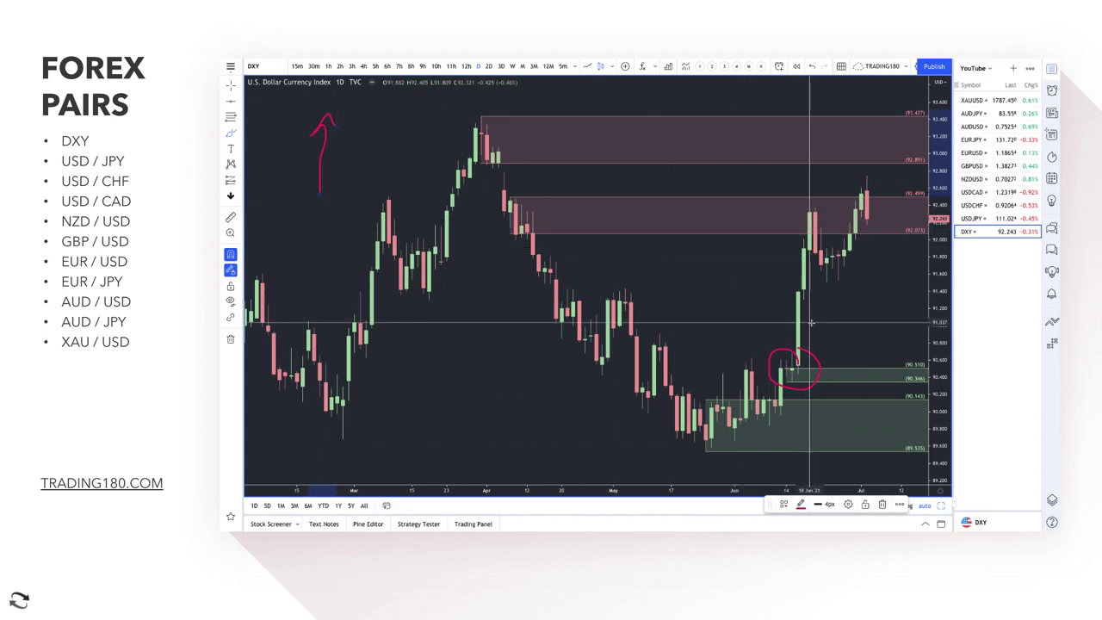
pyautogui.moveTo(809, 207)
pyautogui.mouseDown()
pyautogui.moveTo(831, 260)
pyautogui.moveTo(861, 199)
pyautogui.mouseUp()
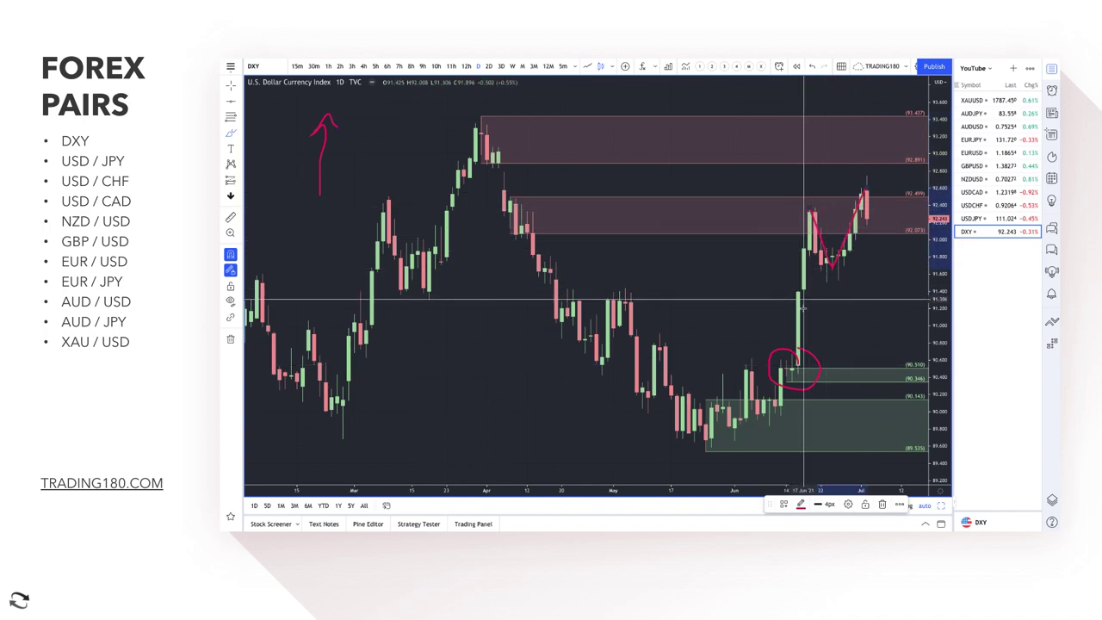
# Delete the 92.499–92.073 supply zone from the DXY chart.
pyautogui.rightClick(667, 199)
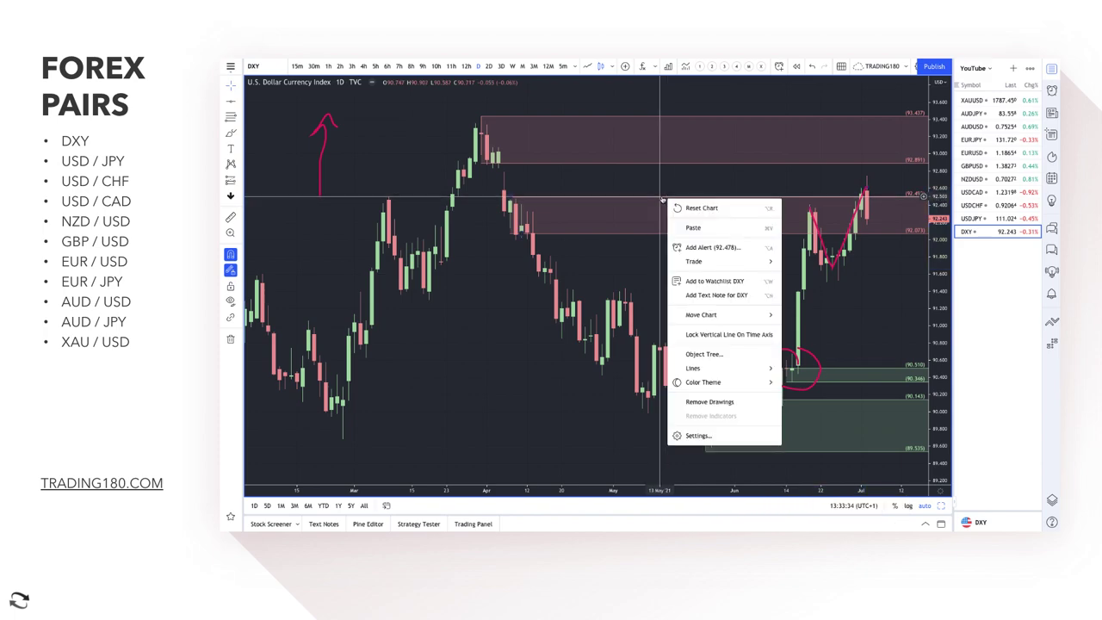
pyautogui.click(661, 199)
pyautogui.press('Delete')
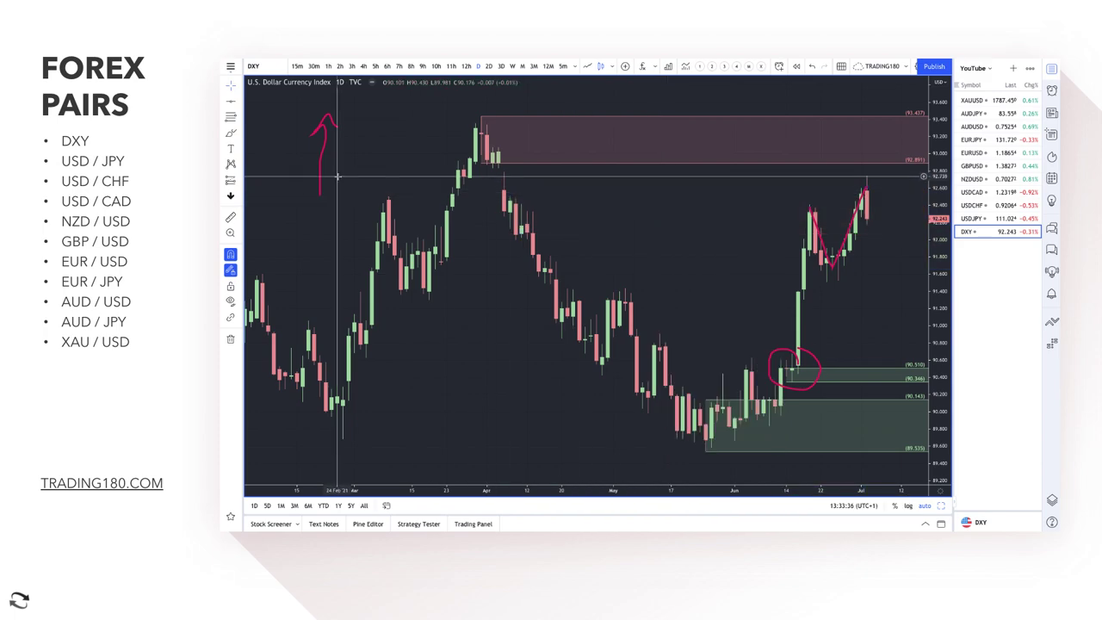
# Mark a demand zone from 91.826 to 91.513 at the late-June lows using the 2. DEMAND drawing template.
pyautogui.click(838, 255)
pyautogui.click(838, 281)
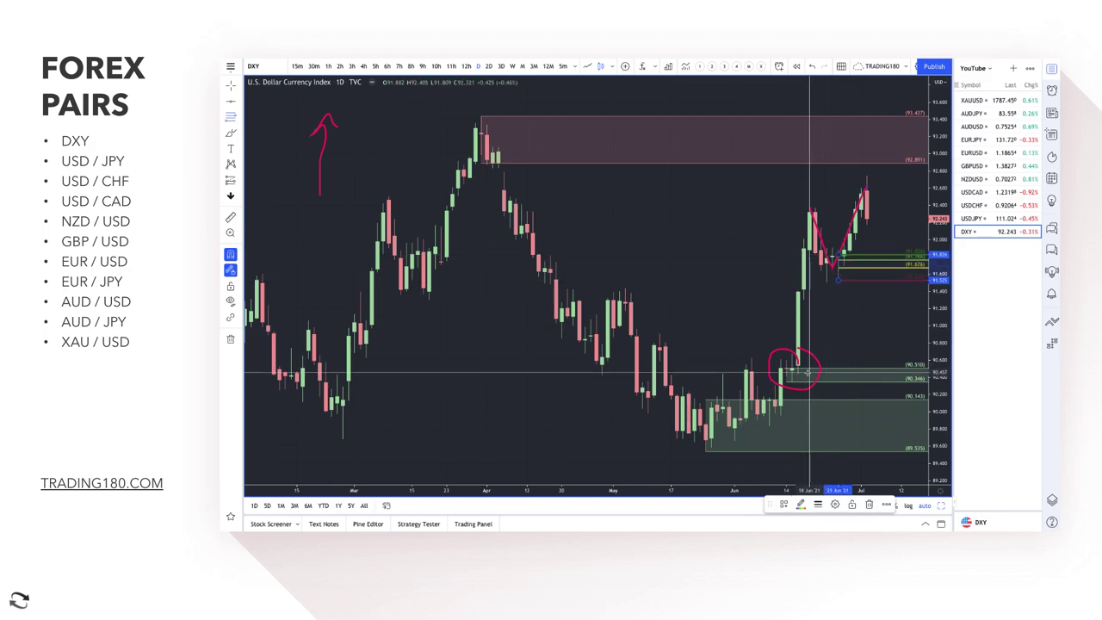
pyautogui.click(783, 507)
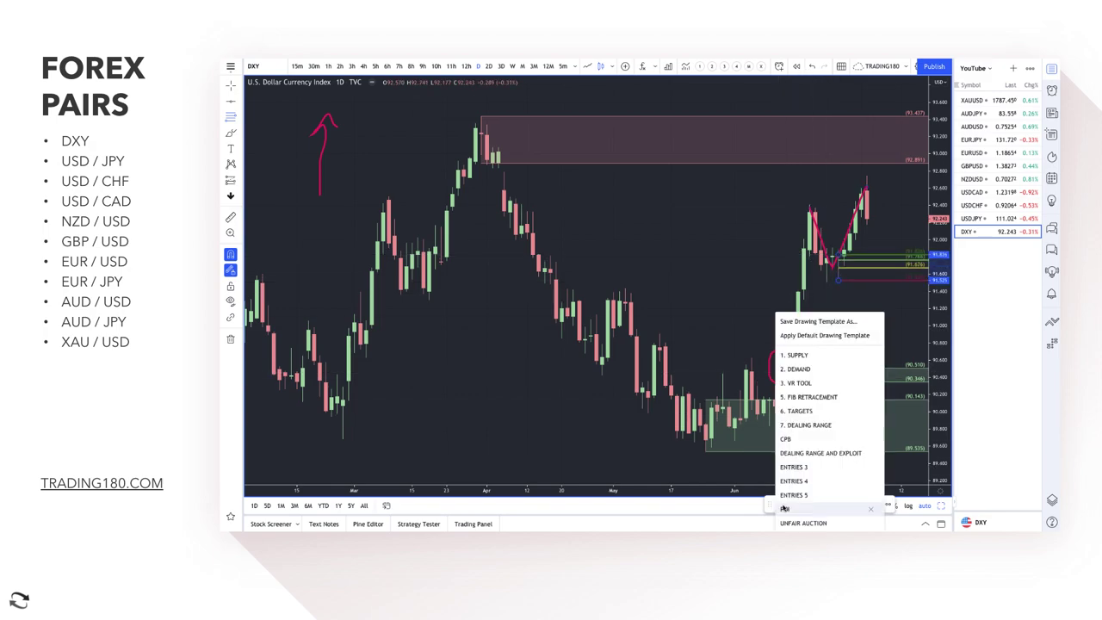
pyautogui.click(798, 368)
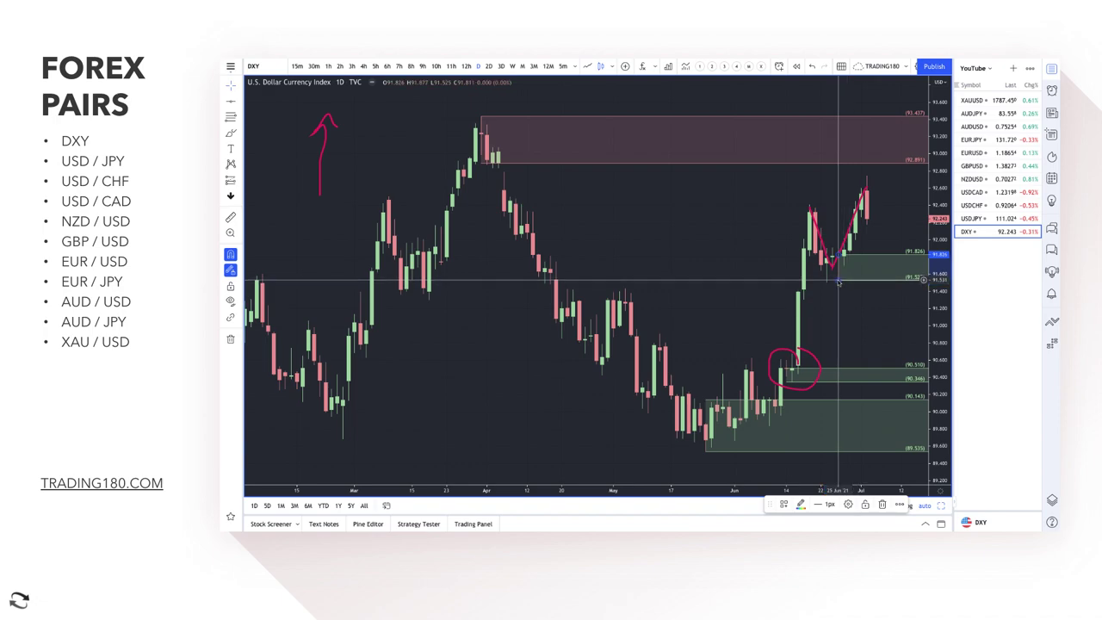
pyautogui.click(838, 251)
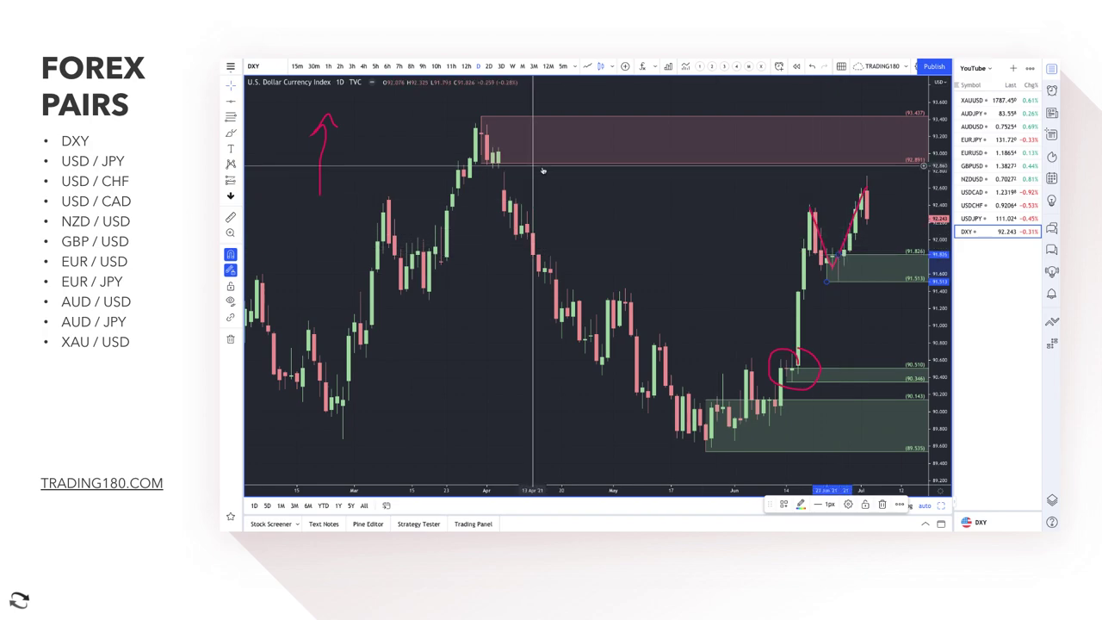
# Sketch a projected price path with the brush from the latest candle down into the 91.826–91.513 demand zone and back up.
pyautogui.click(232, 134)
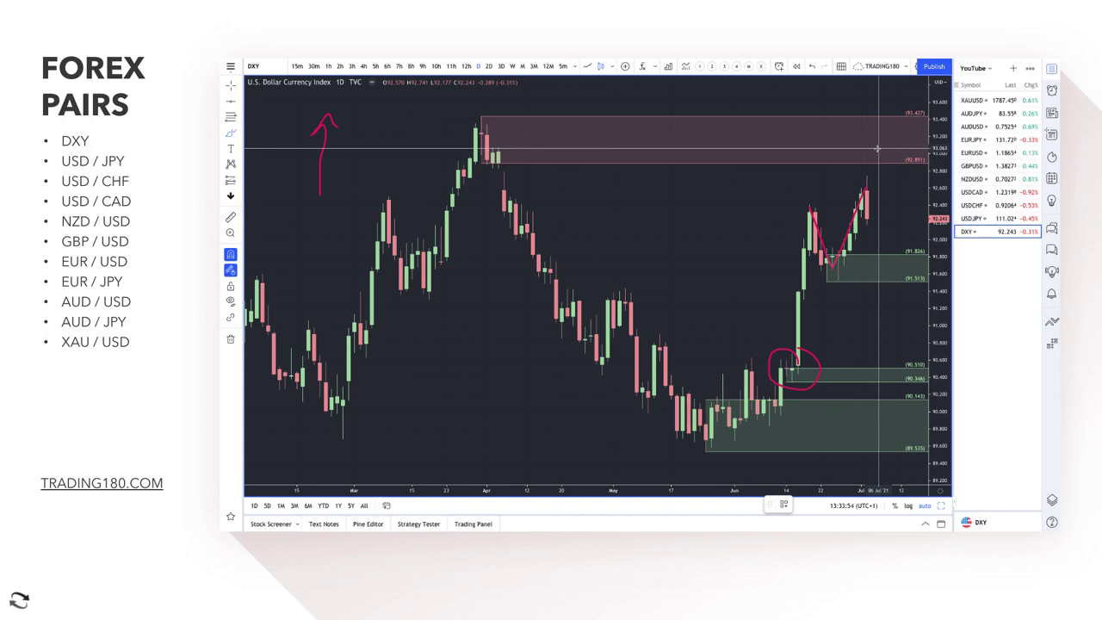
pyautogui.scroll(-3, 877, 149)
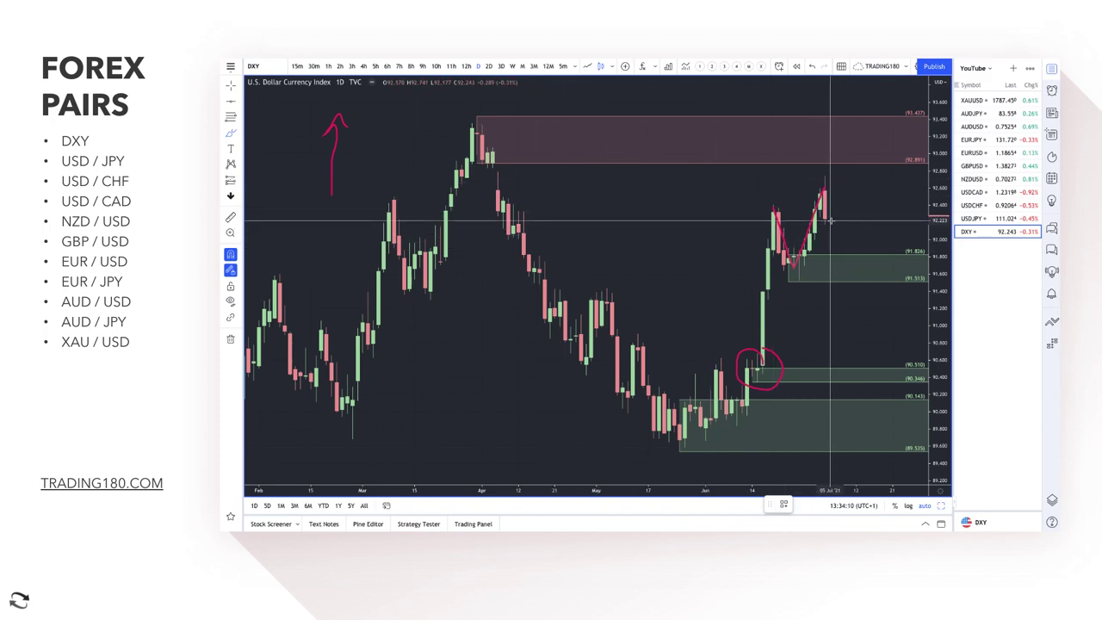
pyautogui.moveTo(825, 219)
pyautogui.mouseDown()
pyautogui.moveTo(837, 262)
pyautogui.moveTo(862, 258)
pyautogui.moveTo(854, 231)
pyautogui.moveTo(871, 226)
pyautogui.mouseUp()
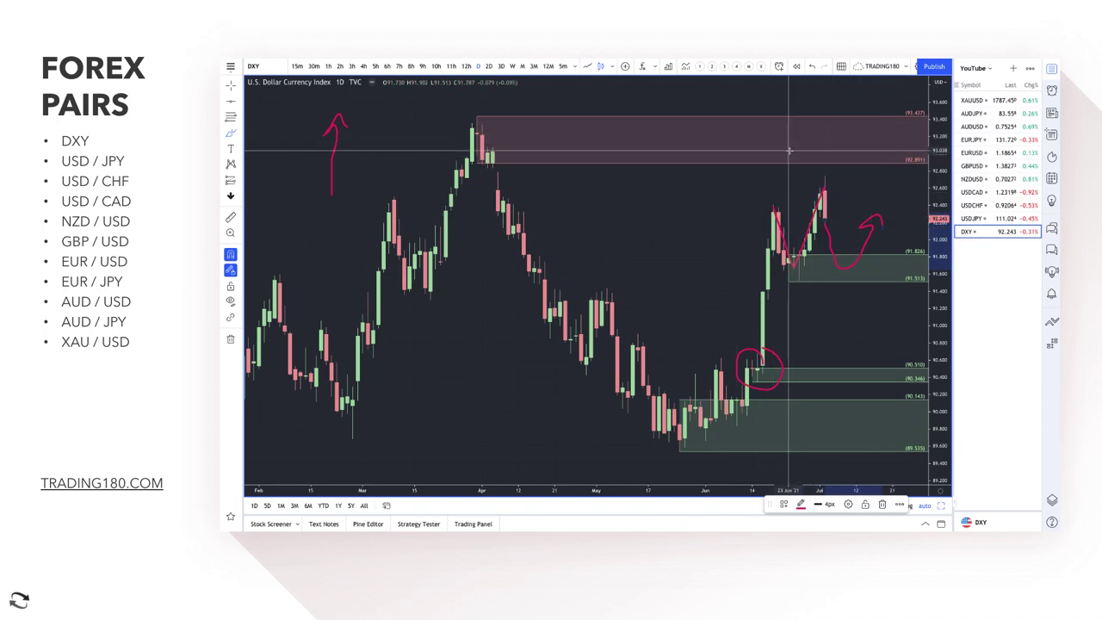
pyautogui.moveTo(706, 148)
pyautogui.mouseDown()
pyautogui.moveTo(721, 182)
pyautogui.moveTo(746, 193)
pyautogui.mouseUp()
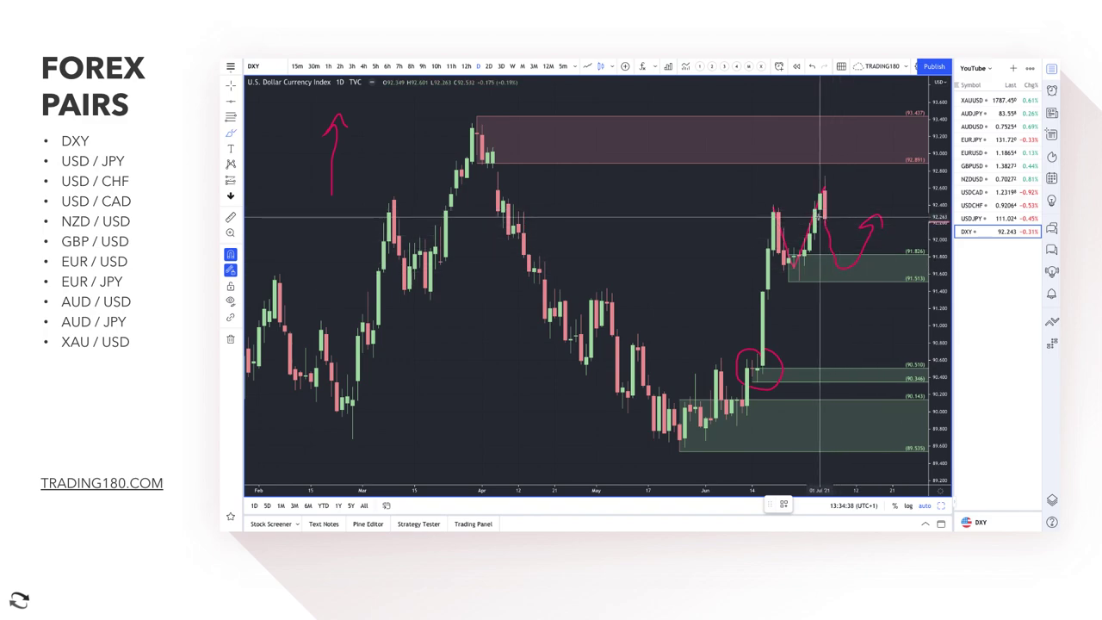
pyautogui.scroll(2, 818, 217)
pyautogui.moveTo(818, 217); pyautogui.dragTo(826, 217)
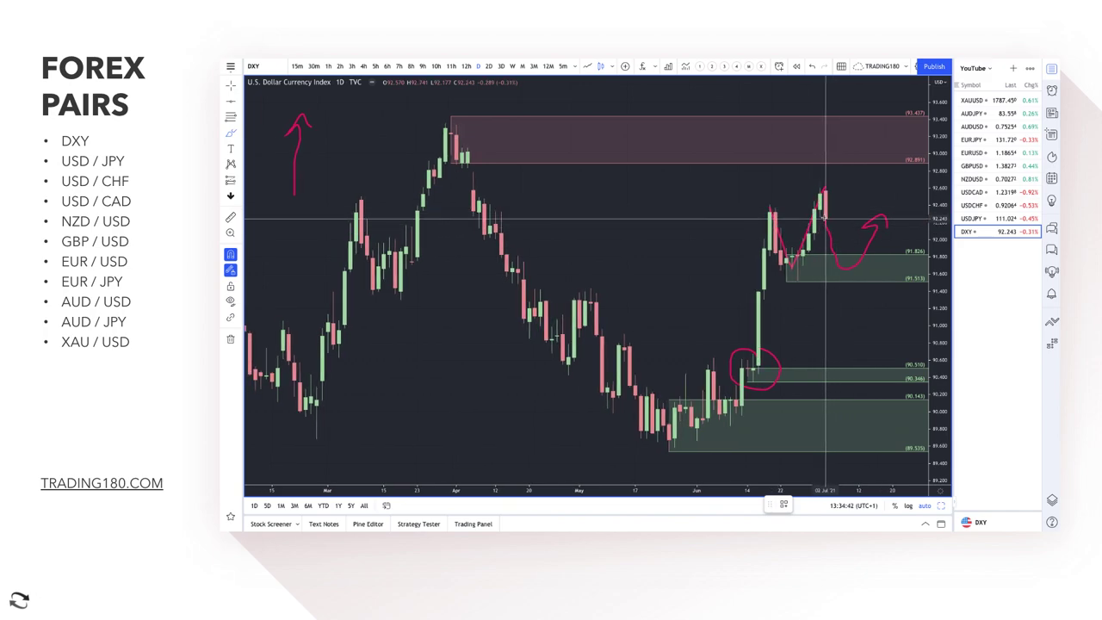
pyautogui.moveTo(825, 219); pyautogui.dragTo(849, 270)
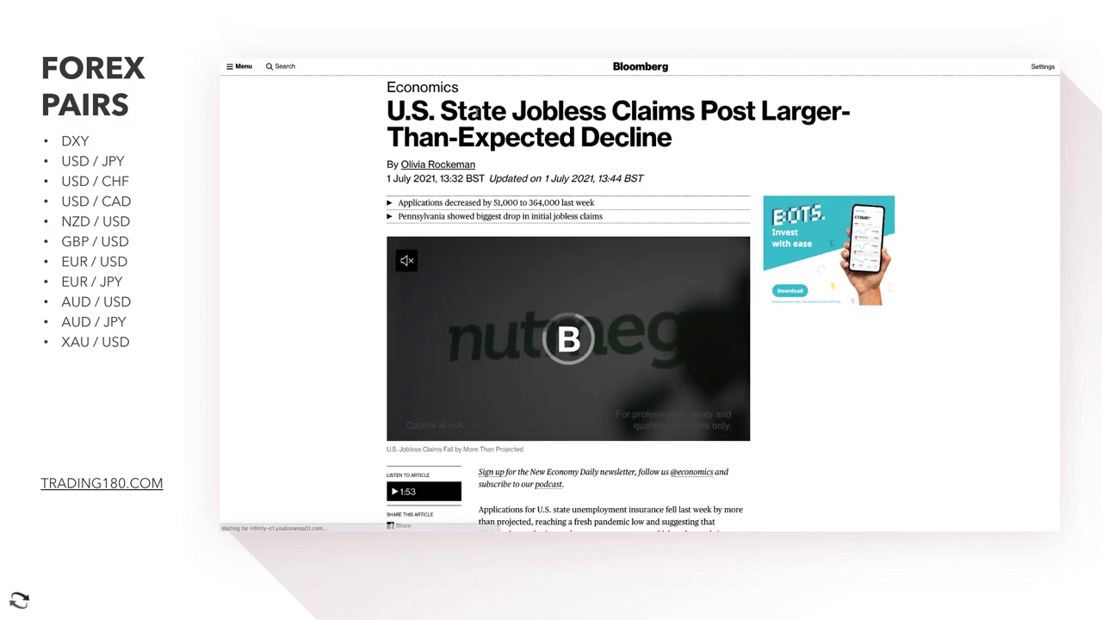
# Read the headline and summary bullets of the Bloomberg U.S. jobless claims article, highlighting the text along the way.
pyautogui.moveTo(466, 111); pyautogui.dragTo(658, 156)
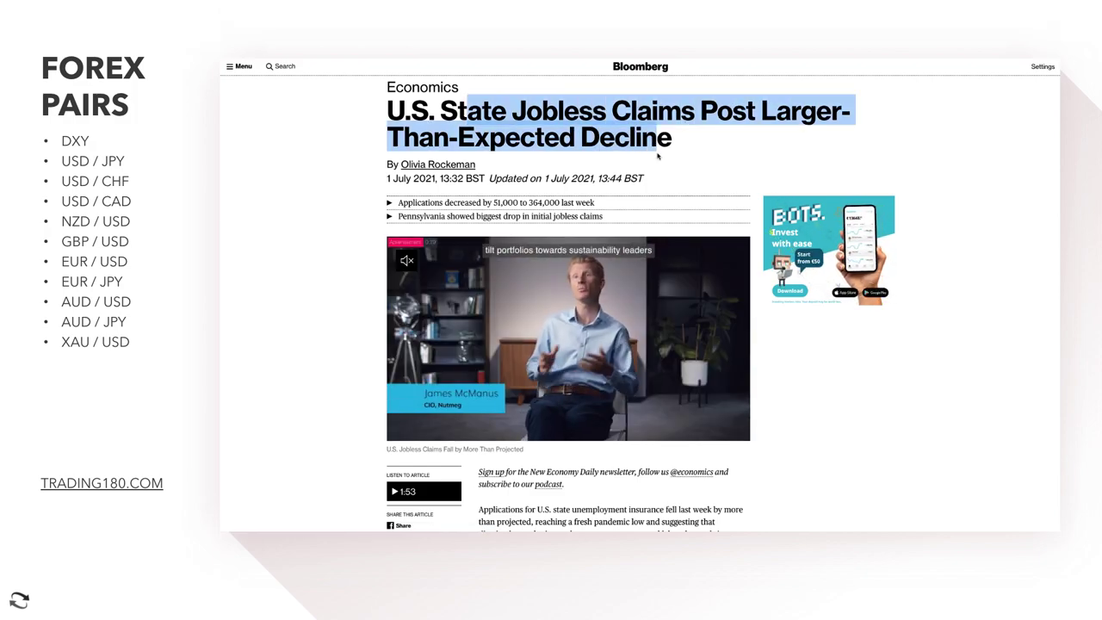
pyautogui.scroll(-1, 442, 161)
pyautogui.click(441, 160)
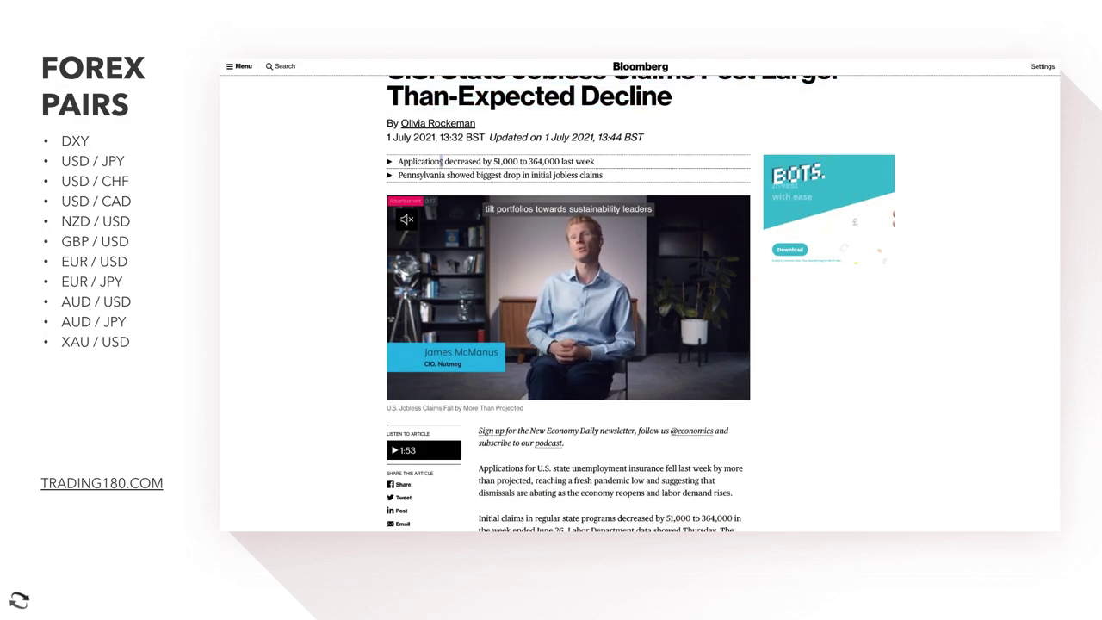
pyautogui.moveTo(442, 161); pyautogui.dragTo(599, 175)
pyautogui.click(465, 171)
# Highlight the article's opening paragraph on U.S. state unemployment insurance applications while reading it.
pyautogui.scroll(-2, 602, 439)
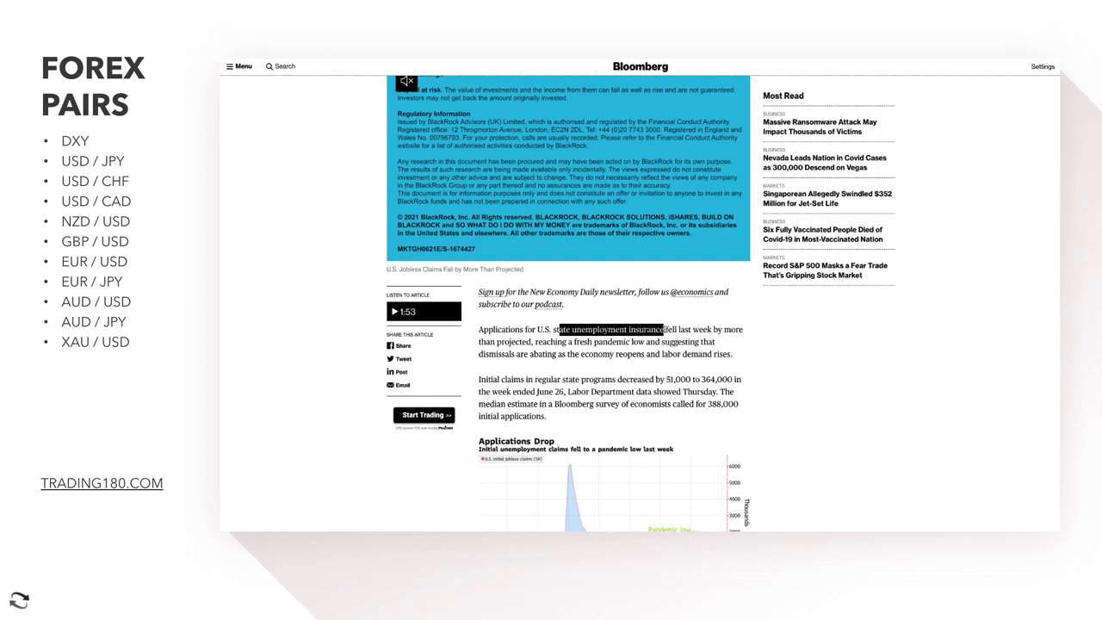
pyautogui.moveTo(704, 330); pyautogui.dragTo(722, 342)
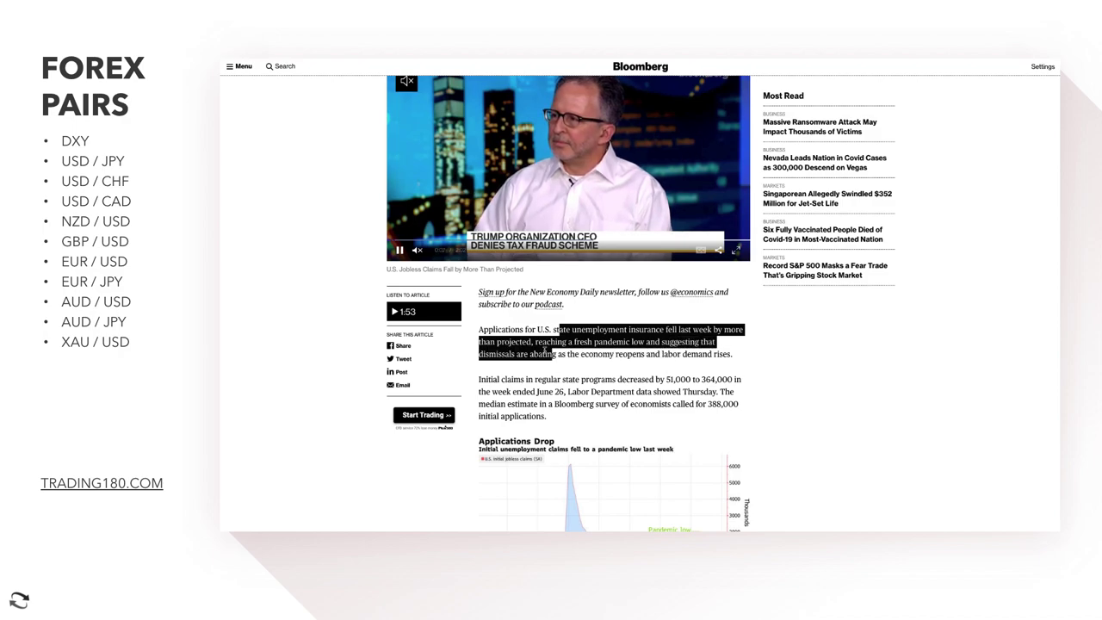
pyautogui.moveTo(504, 353); pyautogui.dragTo(732, 354)
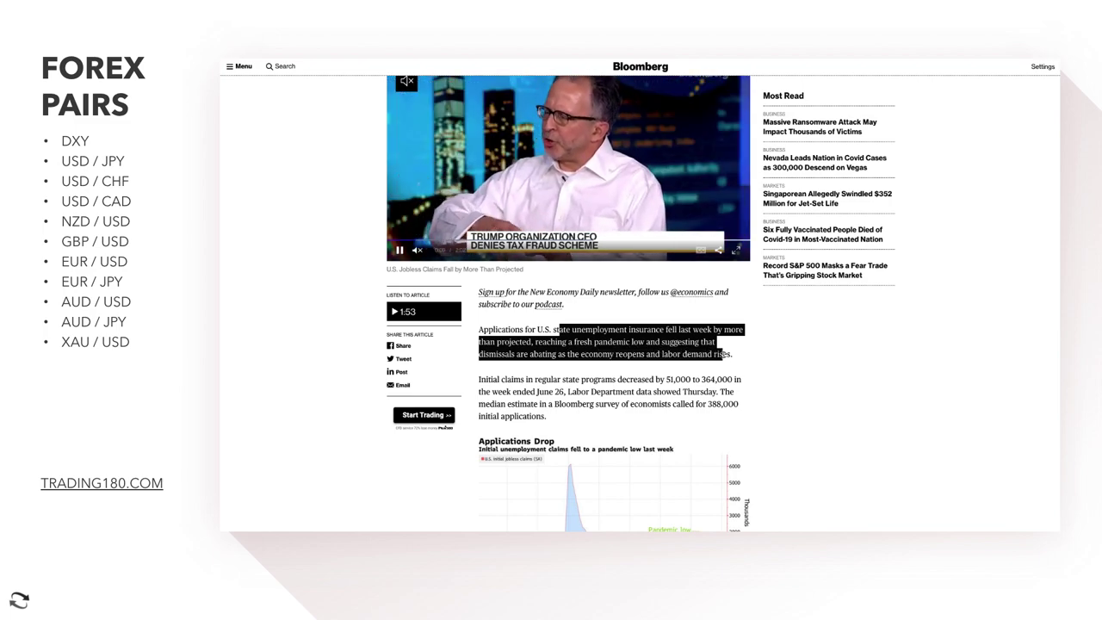
# Read the paragraph on initial claims in regular state programs, highlighting through to the Bloomberg survey estimate.
pyautogui.click(647, 377)
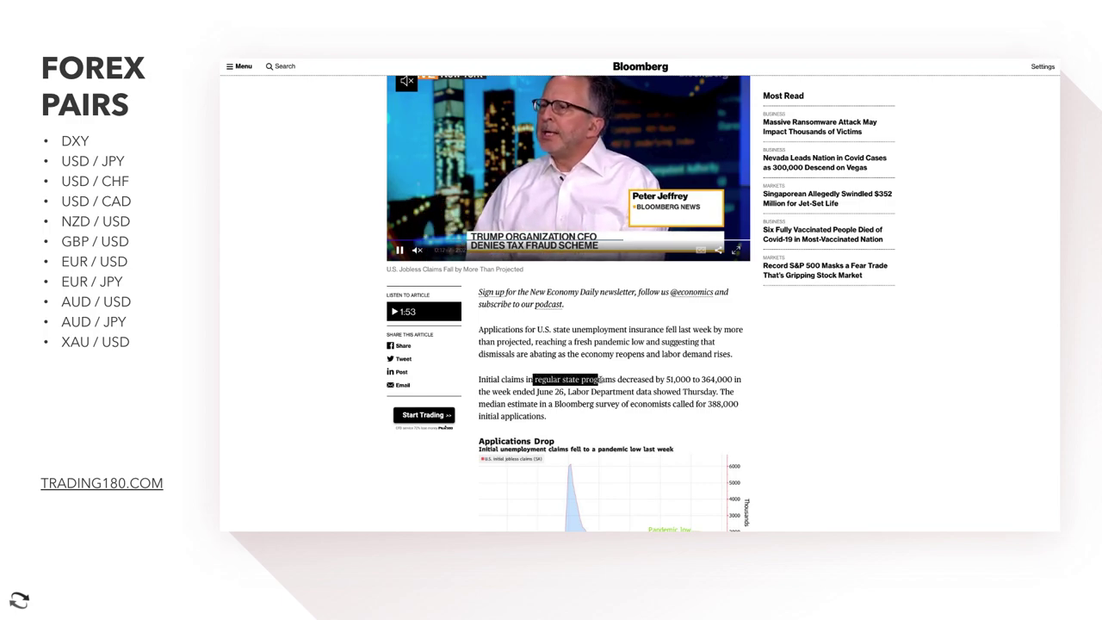
pyautogui.moveTo(688, 379); pyautogui.dragTo(555, 404)
pyautogui.scroll(-1, 548, 403)
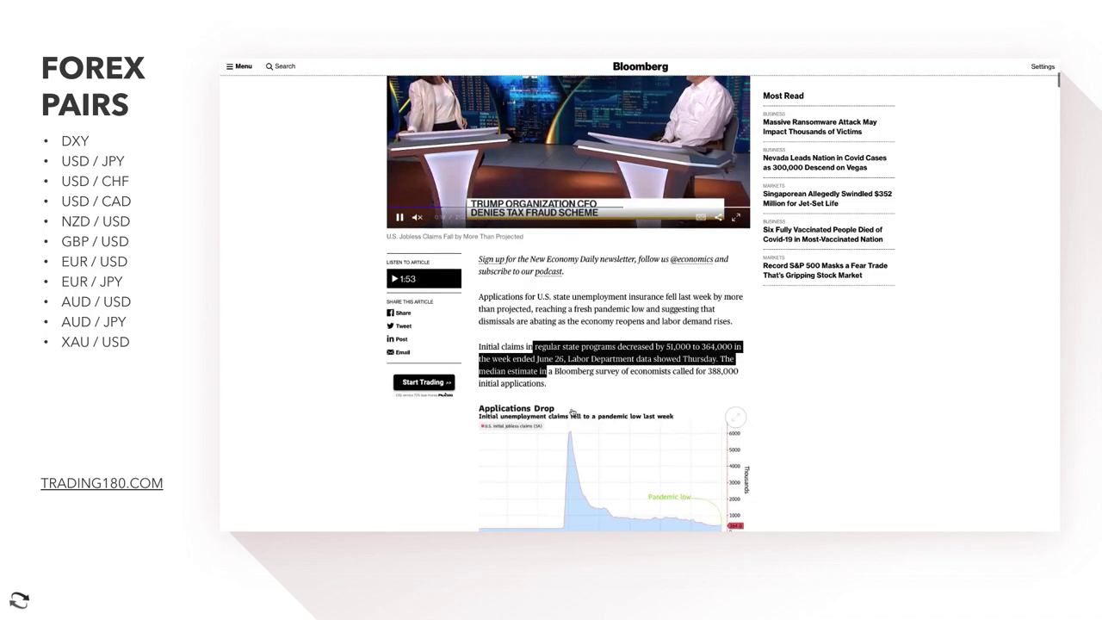
pyautogui.moveTo(541, 341); pyautogui.dragTo(737, 340)
pyautogui.moveTo(645, 341); pyautogui.dragTo(546, 352)
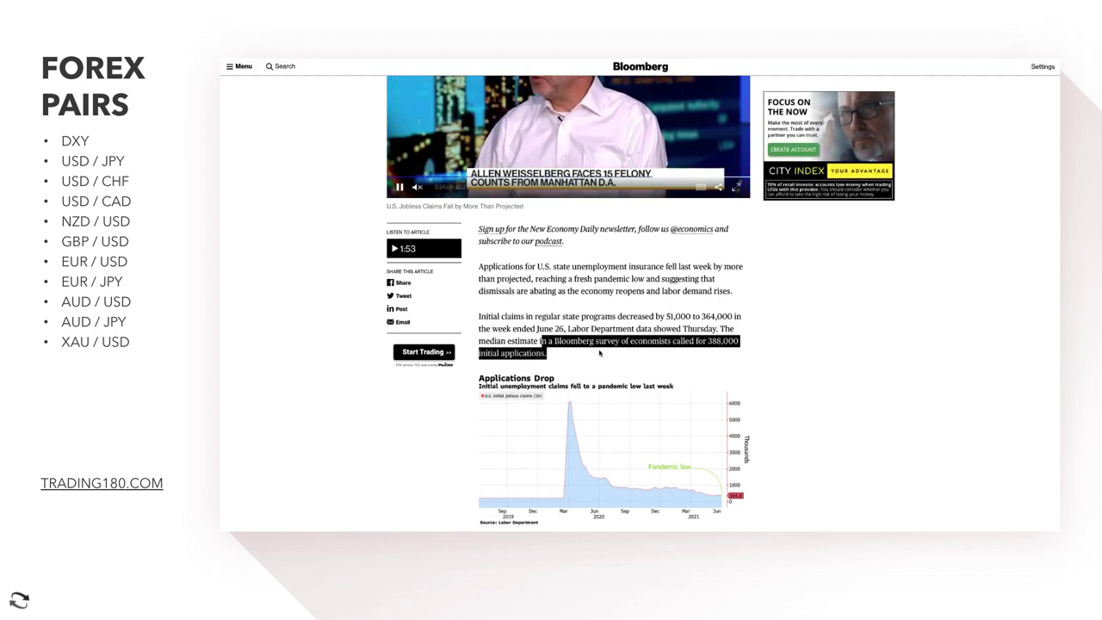
# Examine the Applications Drop chart and highlight the sentence explaining the drop in applications as the economy reopens.
pyautogui.scroll(-5, 683, 419)
pyautogui.scroll(-1, 683, 419)
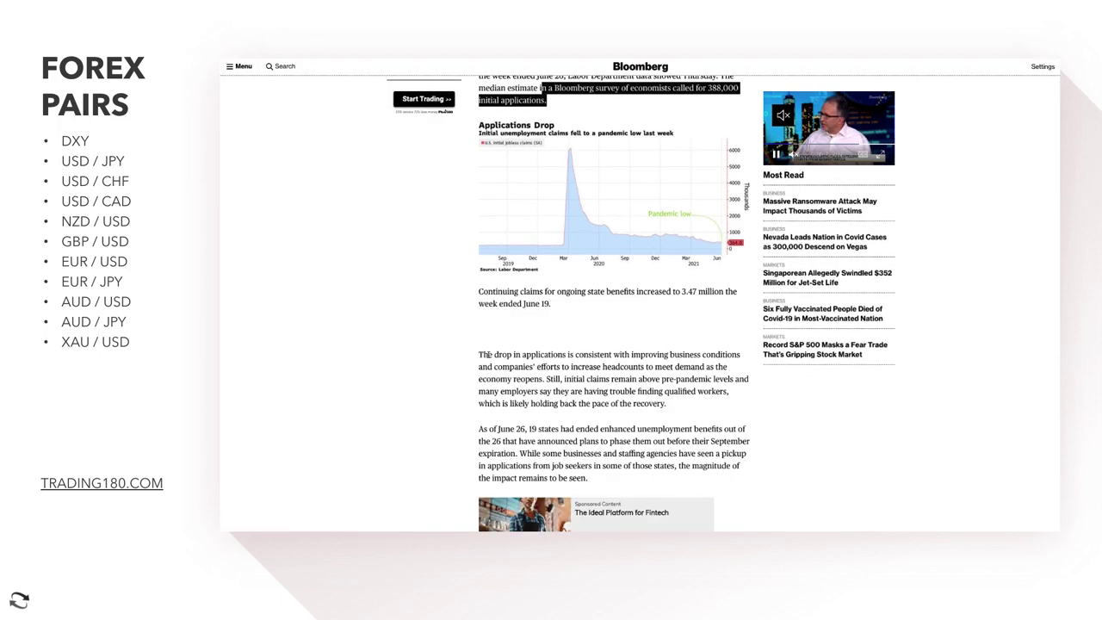
pyautogui.moveTo(488, 354); pyautogui.dragTo(557, 349)
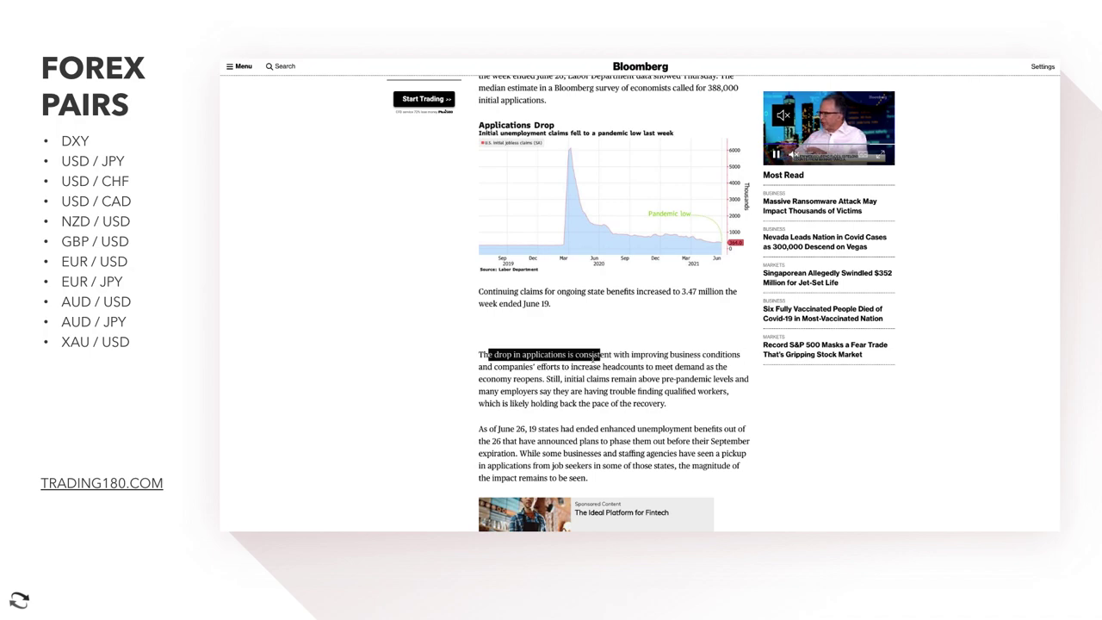
pyautogui.moveTo(600, 355); pyautogui.dragTo(518, 367)
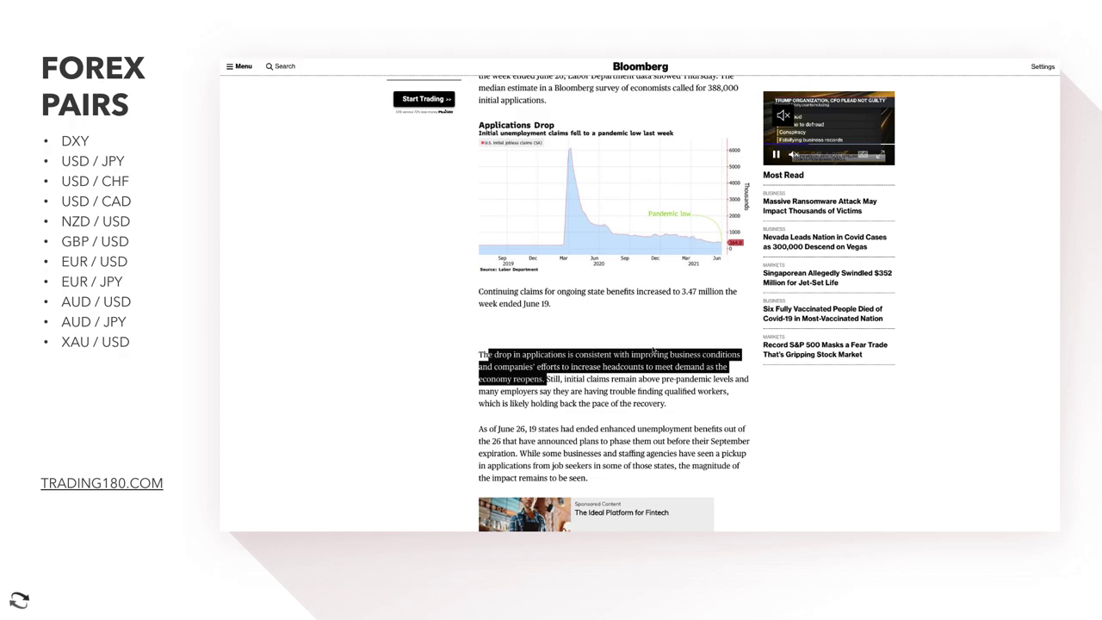
pyautogui.scroll(5, 655, 352)
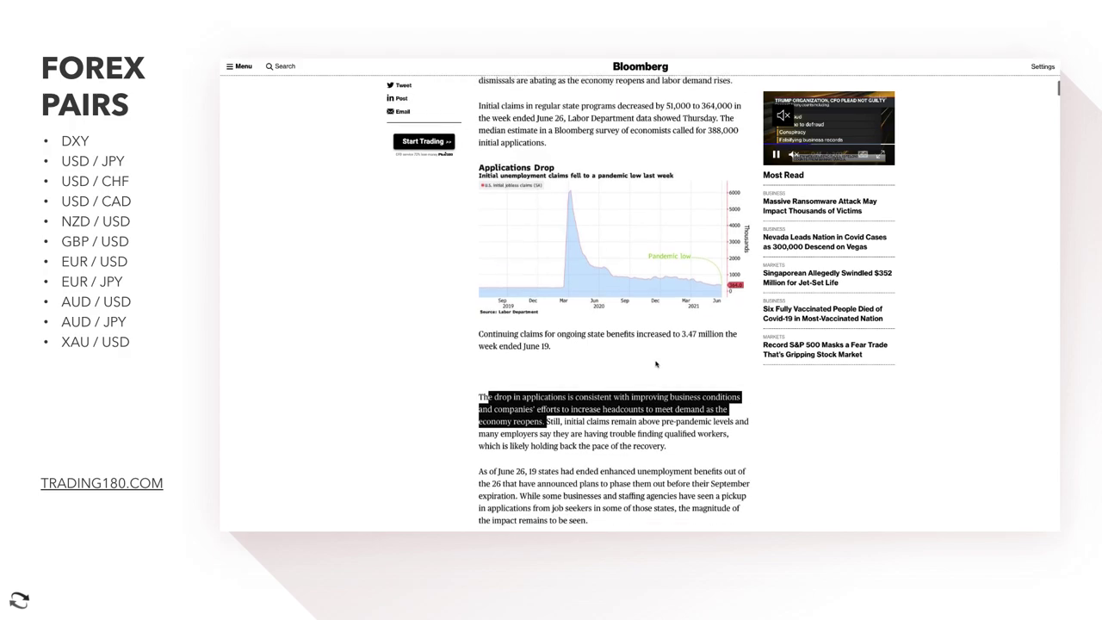
pyautogui.scroll(3, 655, 364)
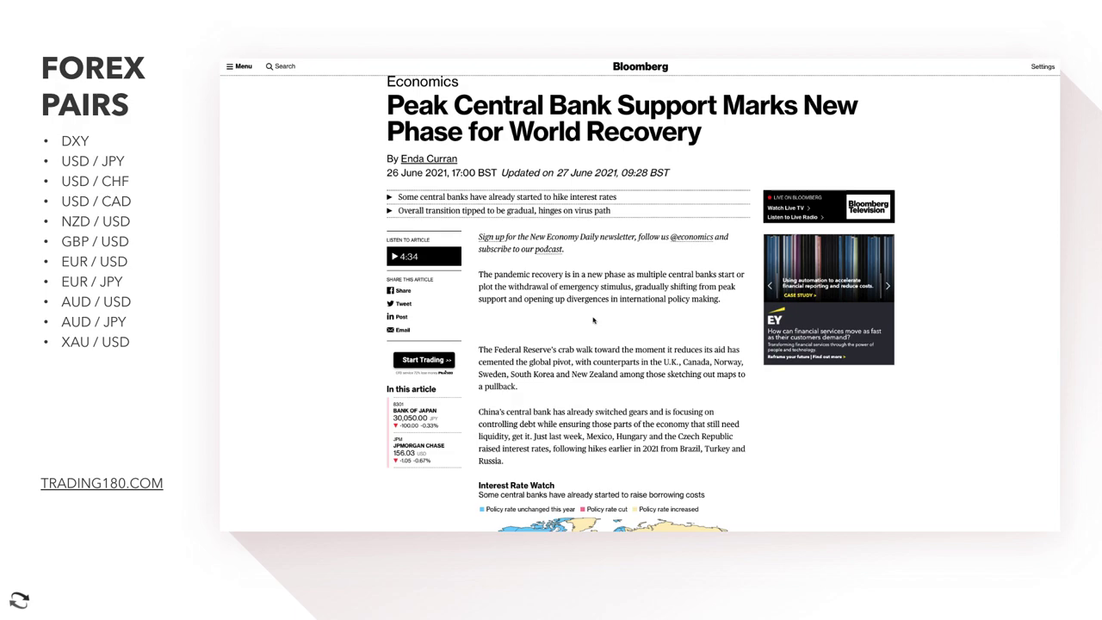
# Review the interest rate world maps in the Bloomberg articles on peak central bank support and the end of easy money.
pyautogui.scroll(-2, 592, 320)
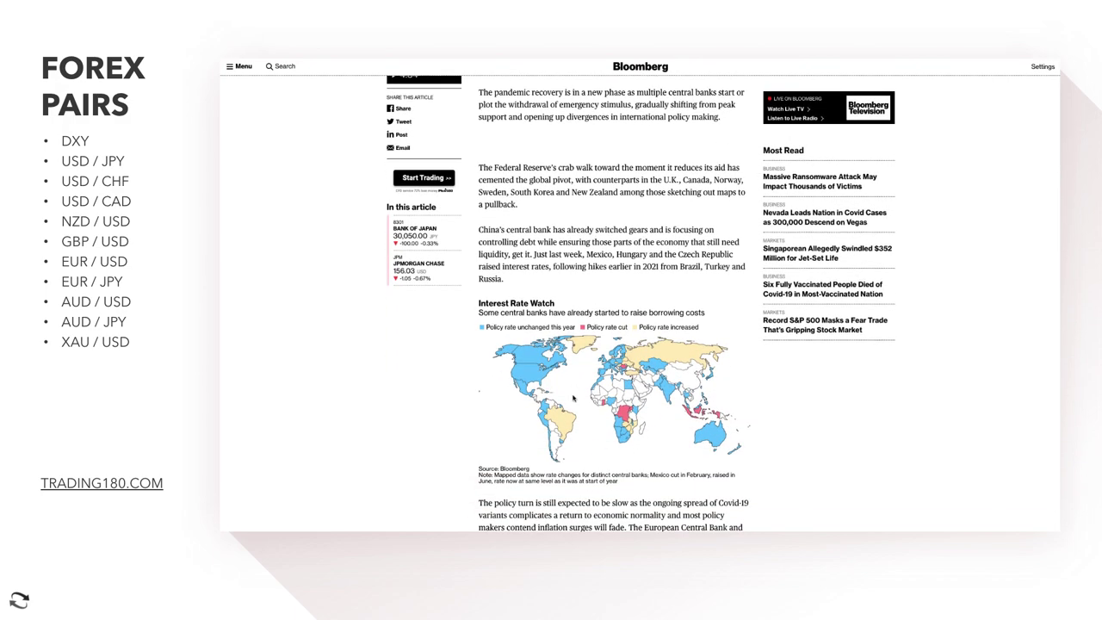
pyautogui.scroll(-1, 616, 413)
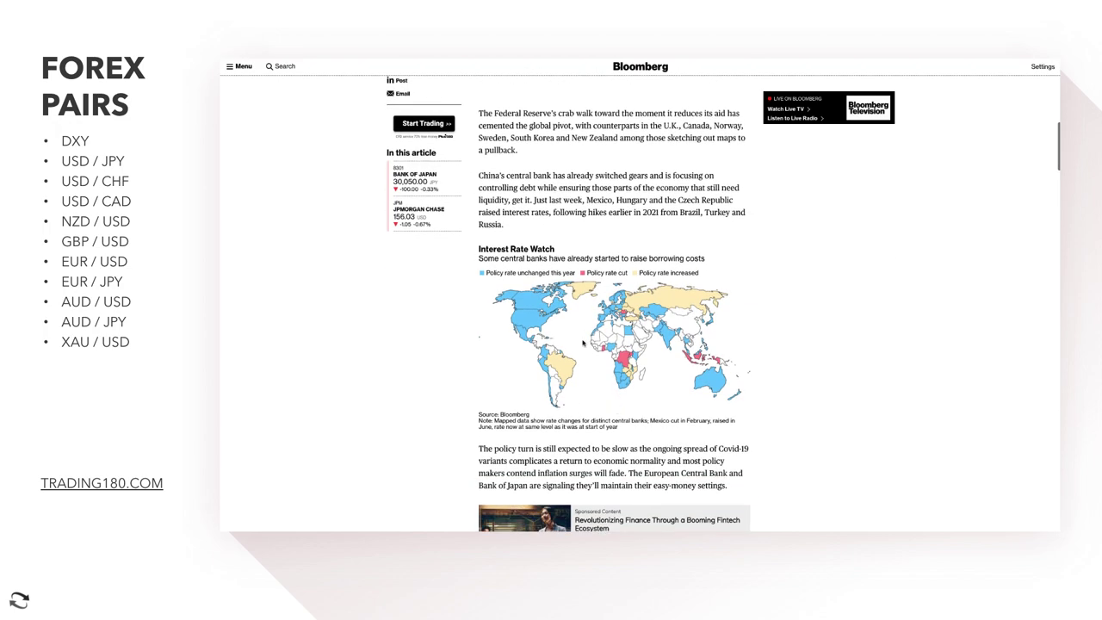
pyautogui.scroll(1, 630, 416)
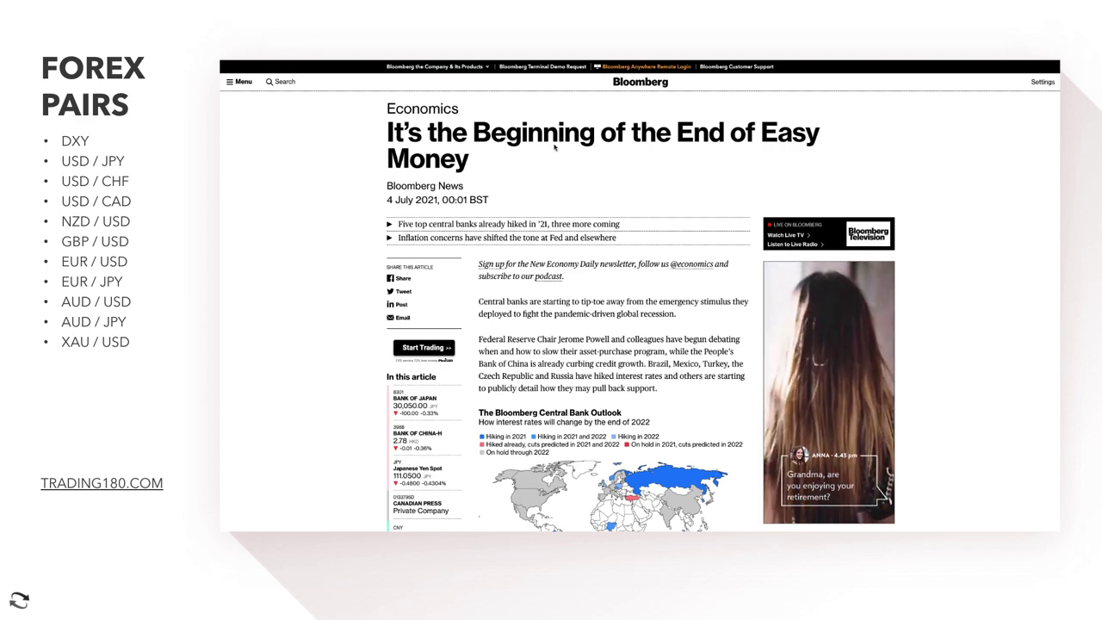
pyautogui.scroll(-2, 542, 267)
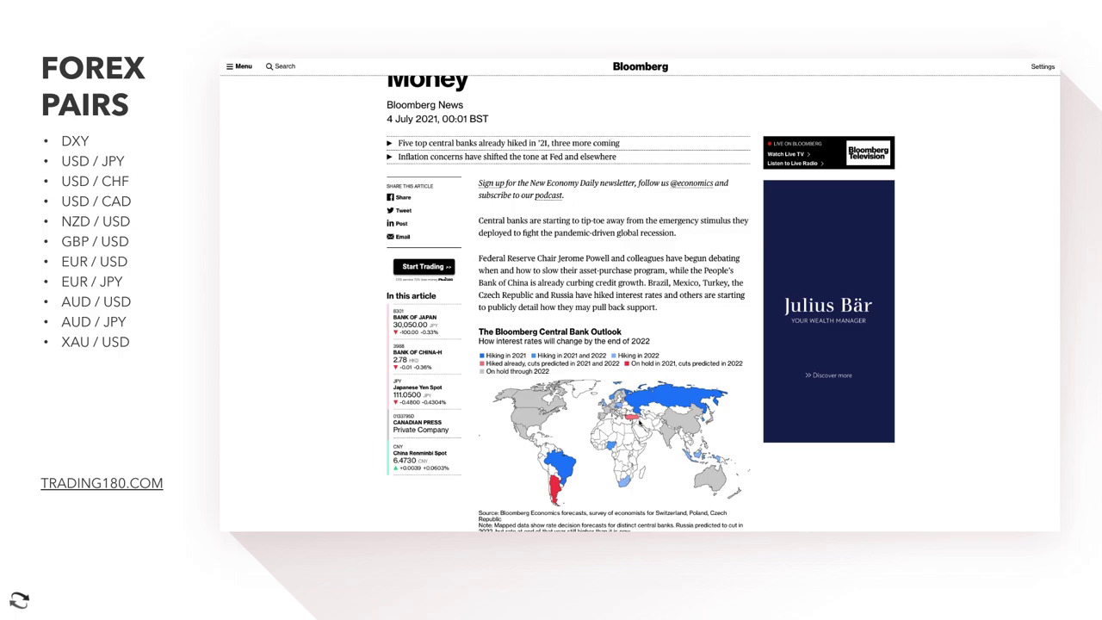
# Examine the Bloomberg Central Bank Outlook map, highlighting its title and the line "How interest rates will change by the end of 2022".
pyautogui.scroll(-5, 639, 420)
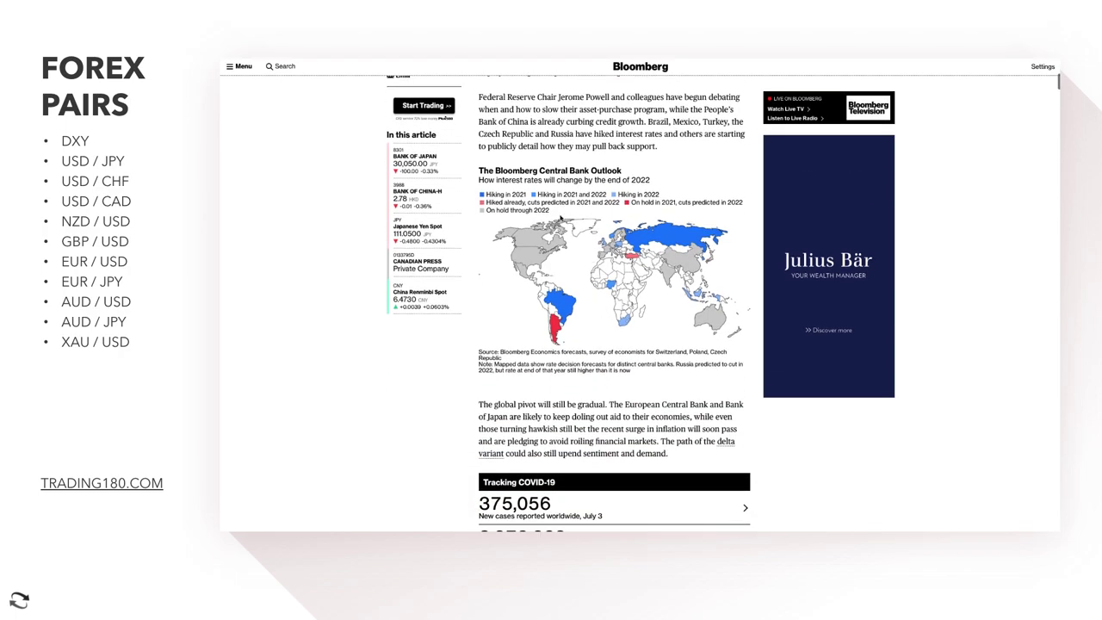
pyautogui.moveTo(482, 170); pyautogui.dragTo(623, 171)
pyautogui.click(524, 179)
pyautogui.moveTo(479, 179); pyautogui.dragTo(654, 185)
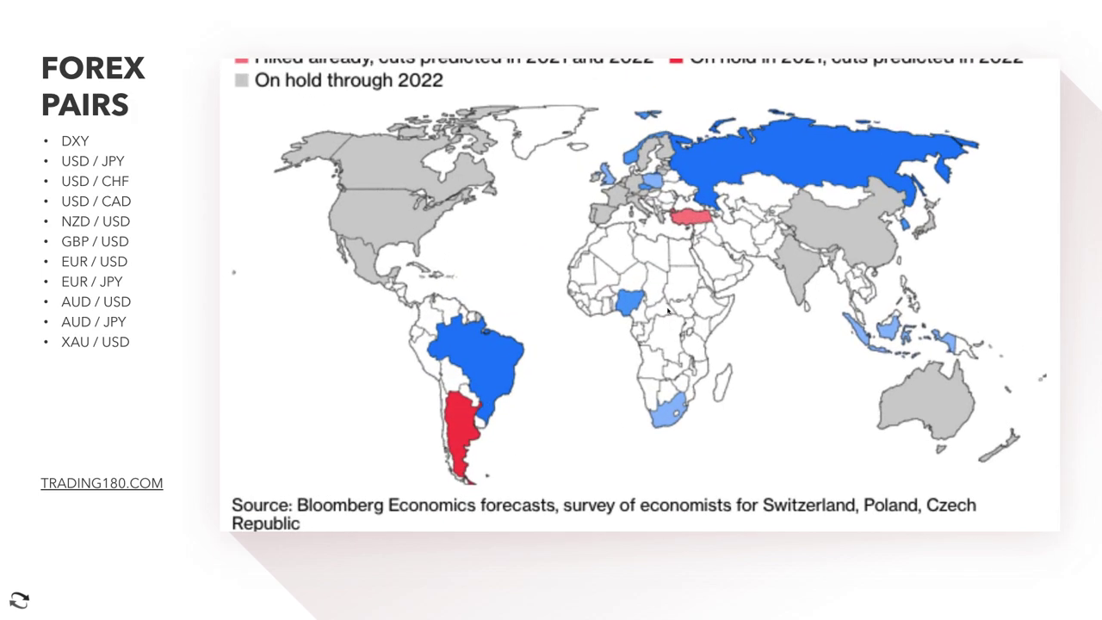
pyautogui.scroll(2, 667, 312)
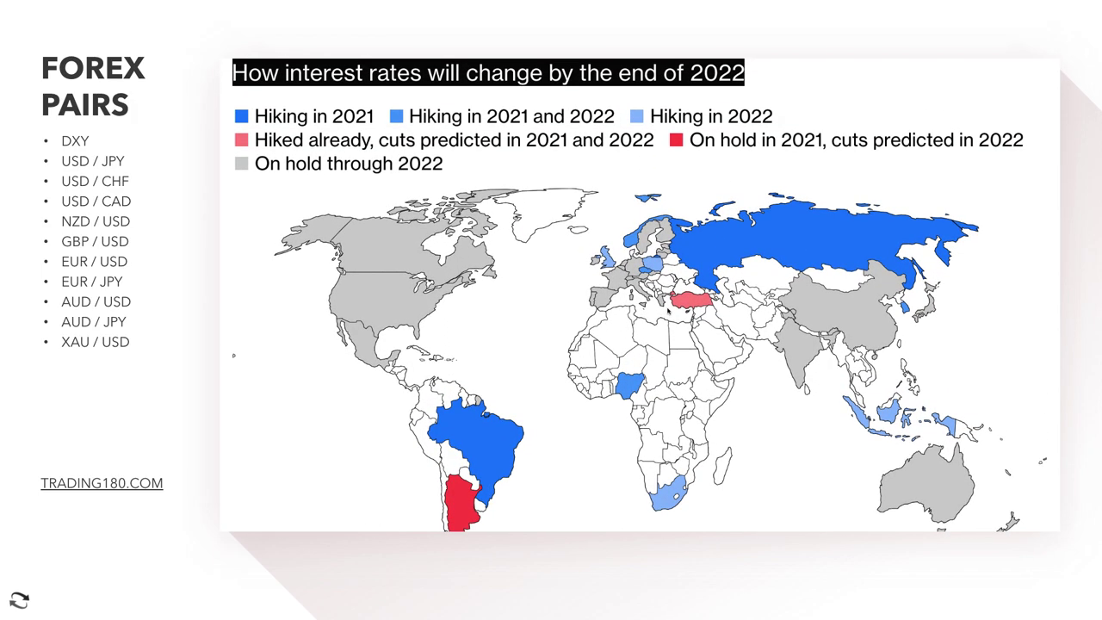
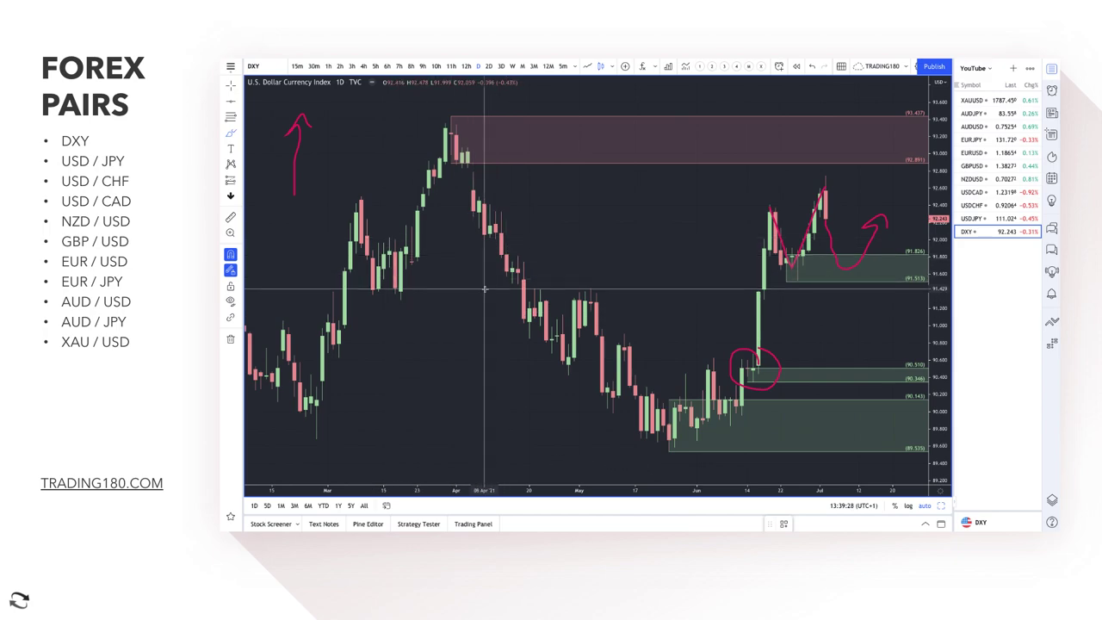
# Brush a projected path on the DXY chart from the latest candle up into the 92.891–93.437 supply zone and back down.
pyautogui.scroll(-3, 430, 241)
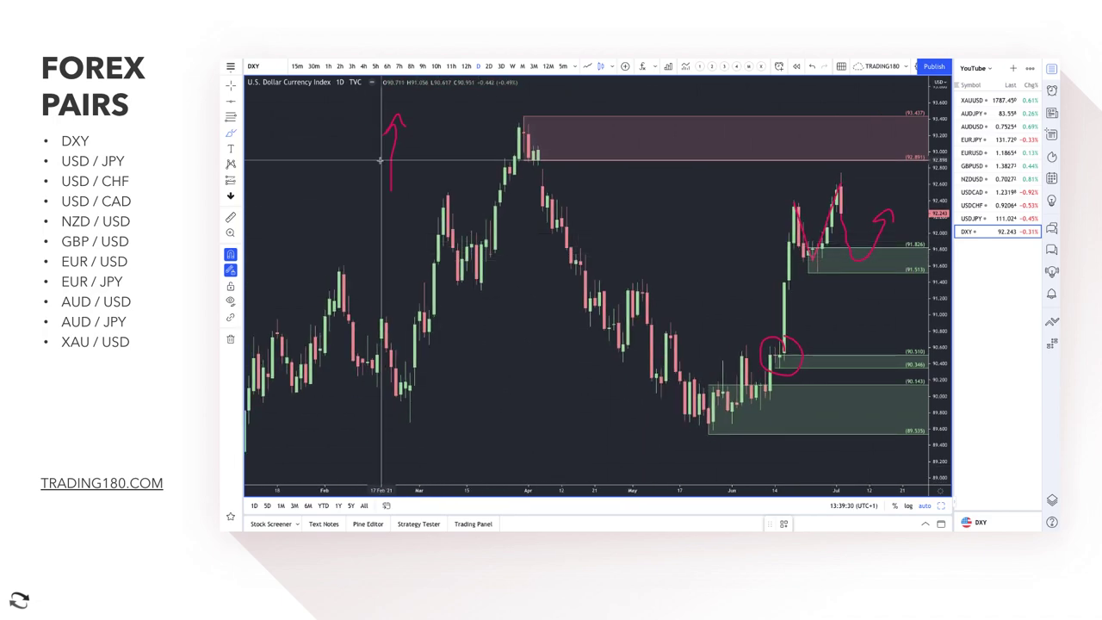
pyautogui.click(230, 134)
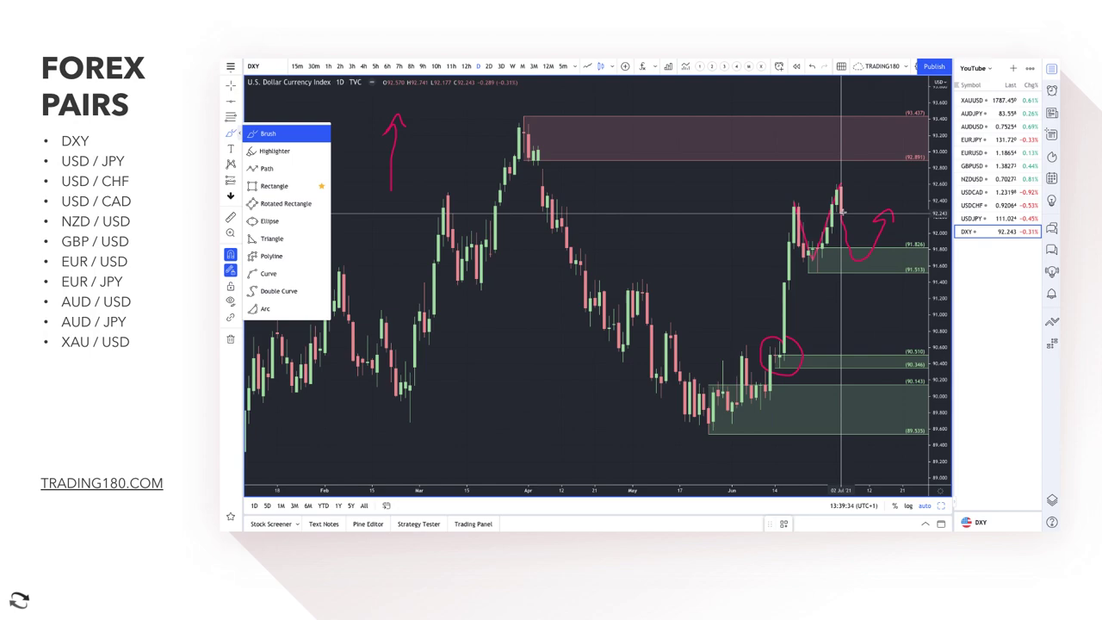
pyautogui.moveTo(841, 211)
pyautogui.mouseDown()
pyautogui.moveTo(873, 152)
pyautogui.moveTo(902, 191)
pyautogui.mouseUp()
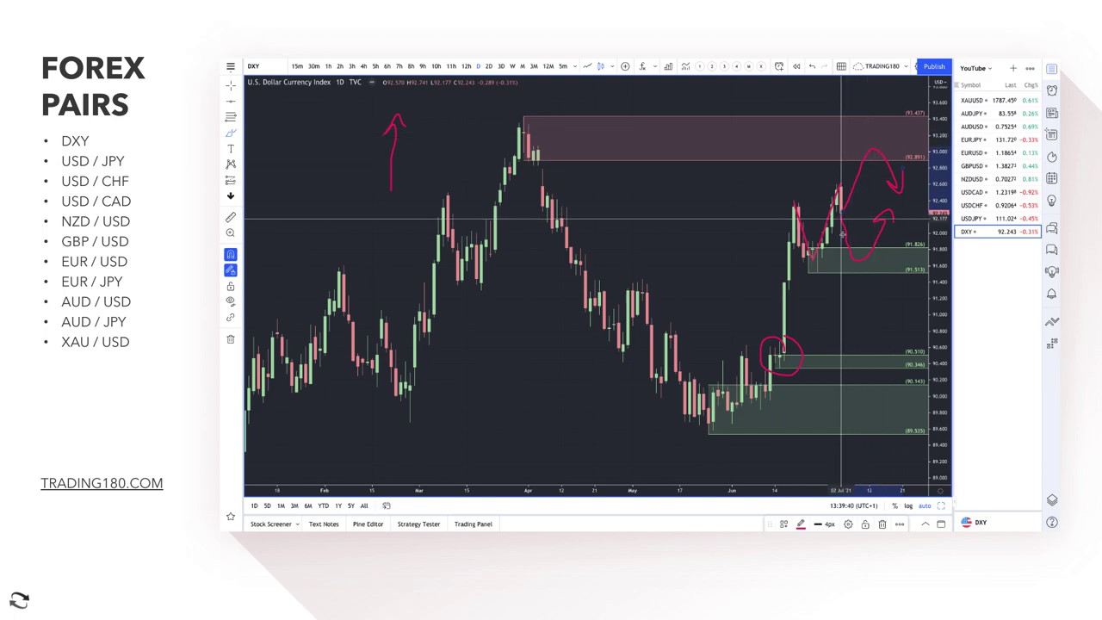
# Replace the brushed bounce off the 91.513–91.826 demand zone with zigzag and sideways paths from the latest candle.
pyautogui.scroll(3, 828, 257)
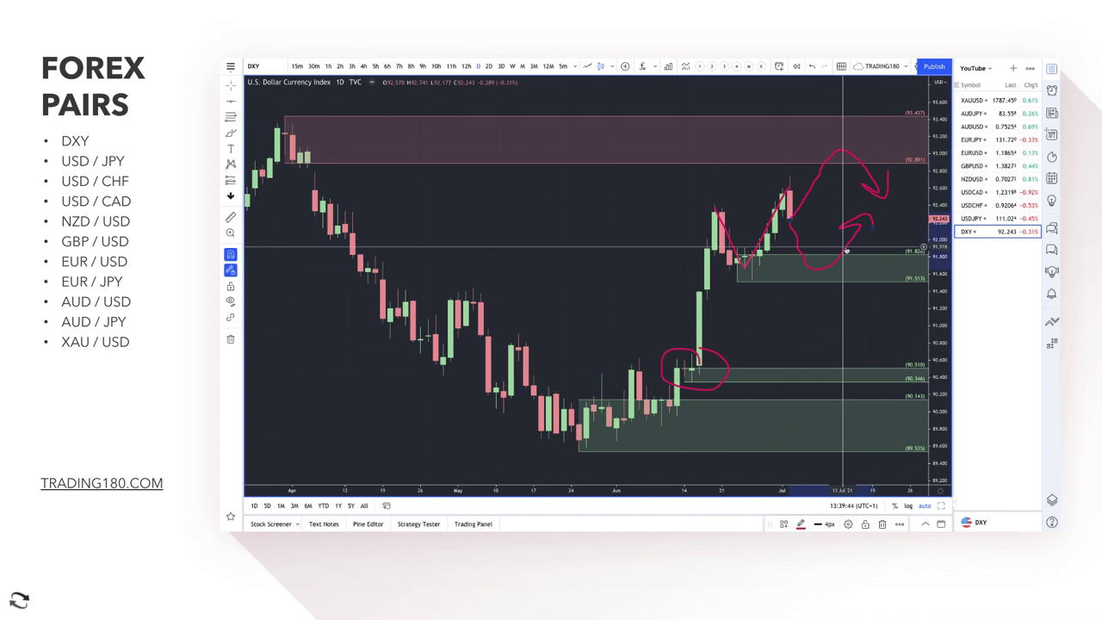
pyautogui.click(845, 249)
pyautogui.press('Delete')
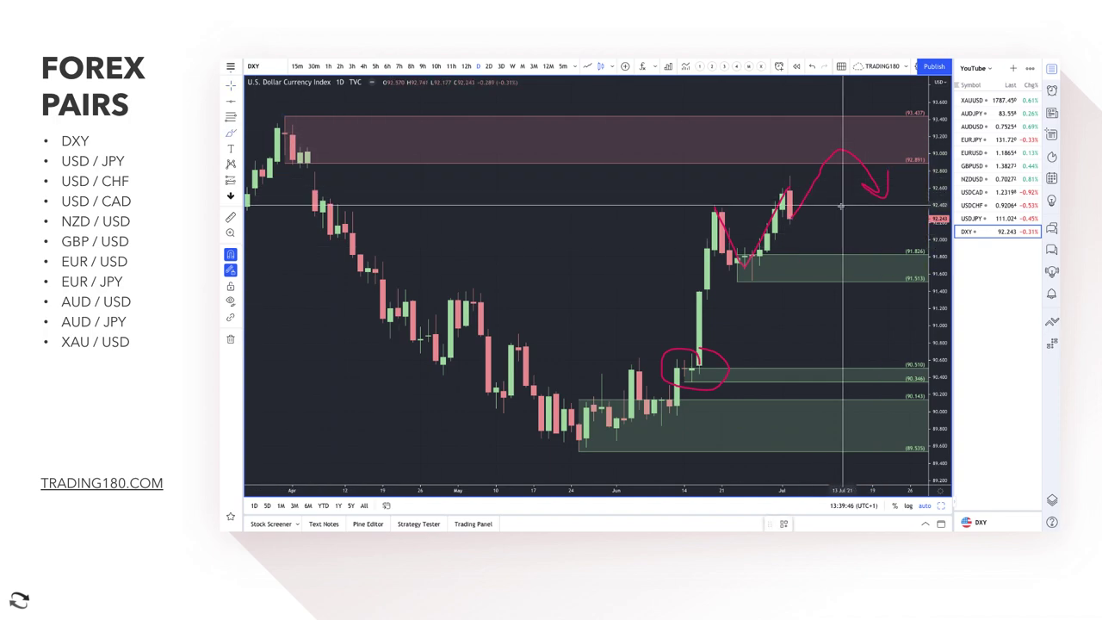
pyautogui.moveTo(788, 220)
pyautogui.mouseDown()
pyautogui.moveTo(805, 258)
pyautogui.moveTo(857, 195)
pyautogui.moveTo(875, 251)
pyautogui.mouseUp()
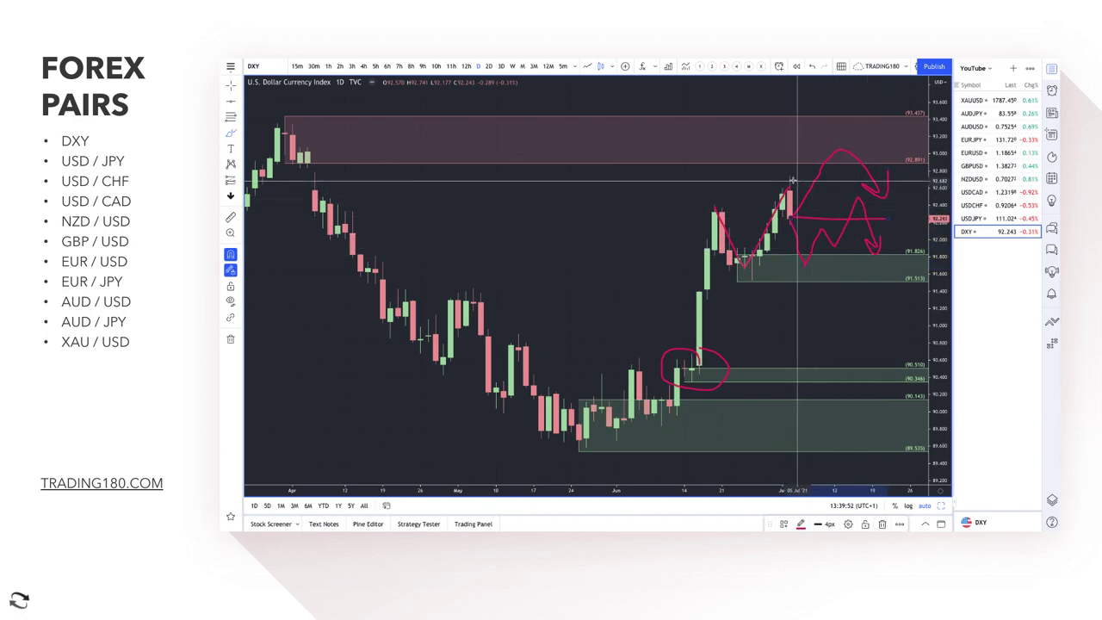
pyautogui.moveTo(793, 179); pyautogui.dragTo(870, 176)
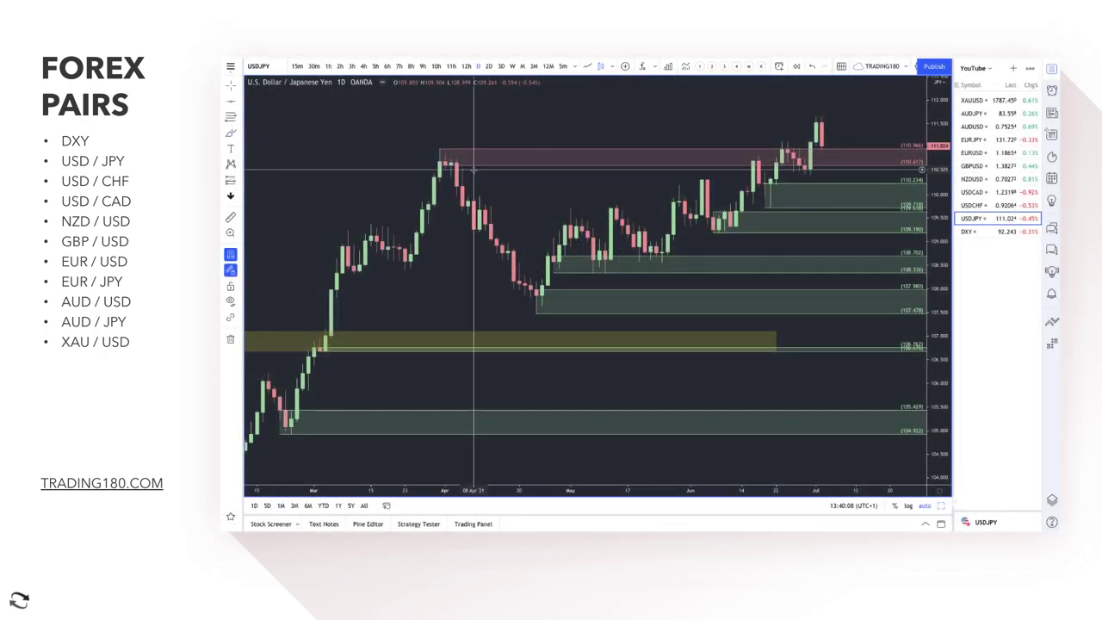
# On the USD/JPY chart, brush a long rising trend arrow and mark the June rejection at the 110.617–110.966 supply zone with a circle and down arrow.
pyautogui.scroll(3, 473, 170)
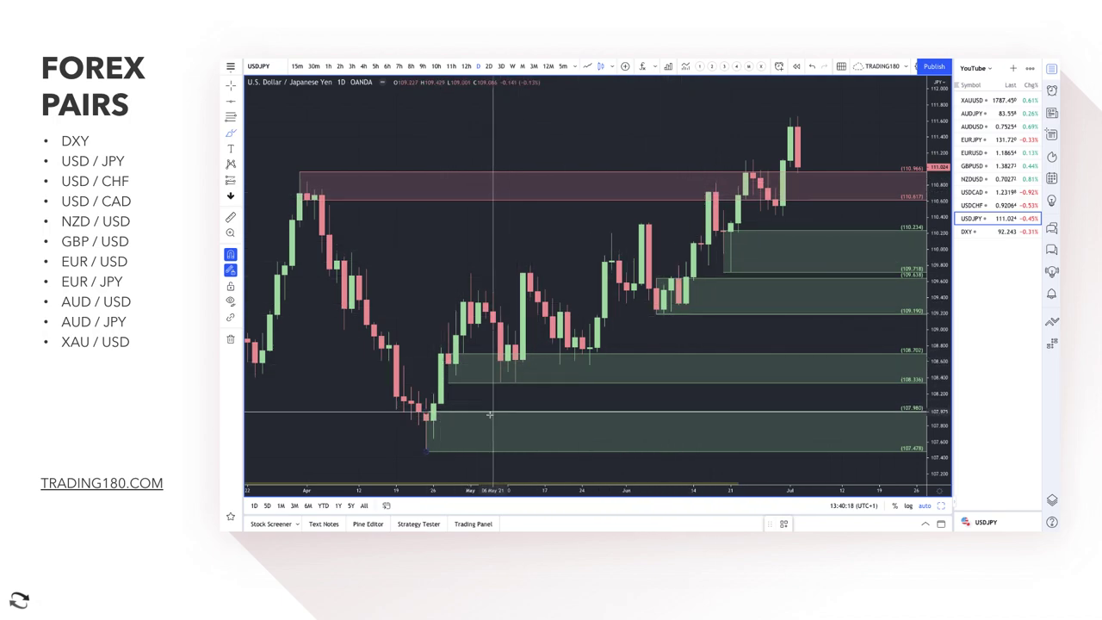
pyautogui.moveTo(472, 426)
pyautogui.mouseDown()
pyautogui.moveTo(565, 402)
pyautogui.moveTo(851, 191)
pyautogui.moveTo(857, 230)
pyautogui.mouseUp()
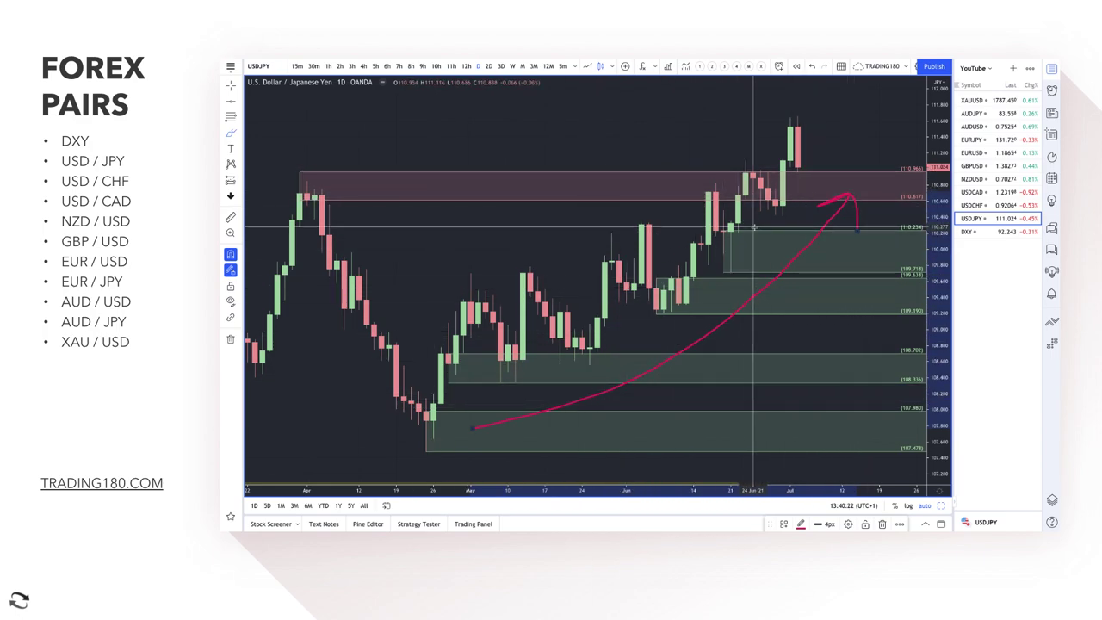
pyautogui.moveTo(755, 172)
pyautogui.mouseDown()
pyautogui.moveTo(742, 172)
pyautogui.moveTo(747, 180)
pyautogui.mouseUp()
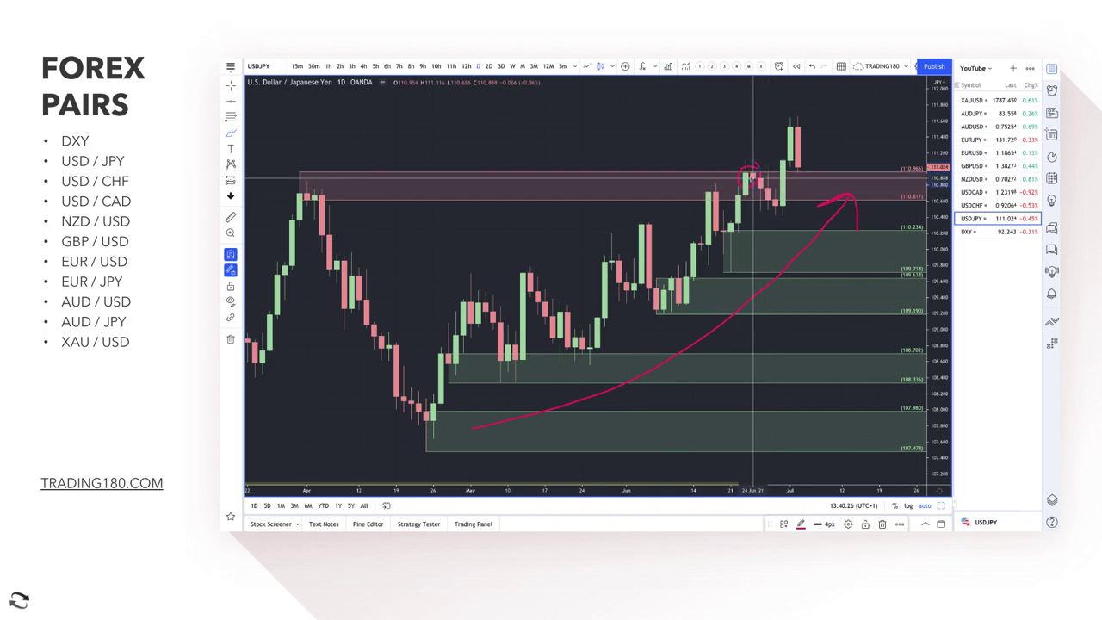
pyautogui.moveTo(753, 178); pyautogui.dragTo(773, 222)
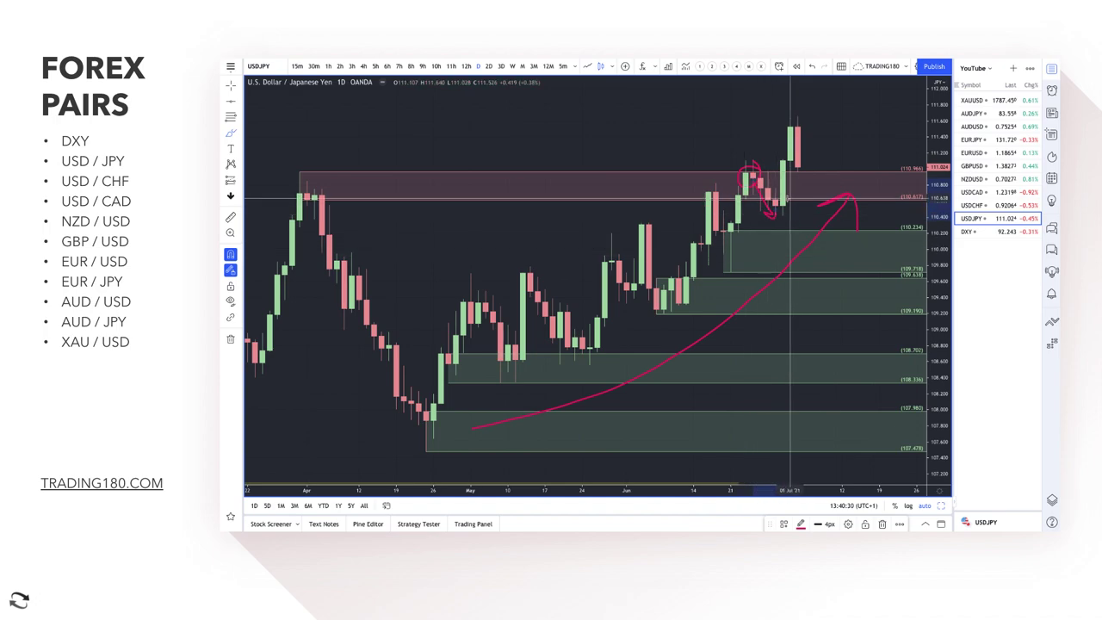
# Brush an up arrow and a sideways arrow in the empty area above the April candles, circling the up arrow.
pyautogui.moveTo(395, 138)
pyautogui.mouseDown()
pyautogui.moveTo(394, 108)
pyautogui.moveTo(475, 139)
pyautogui.mouseUp()
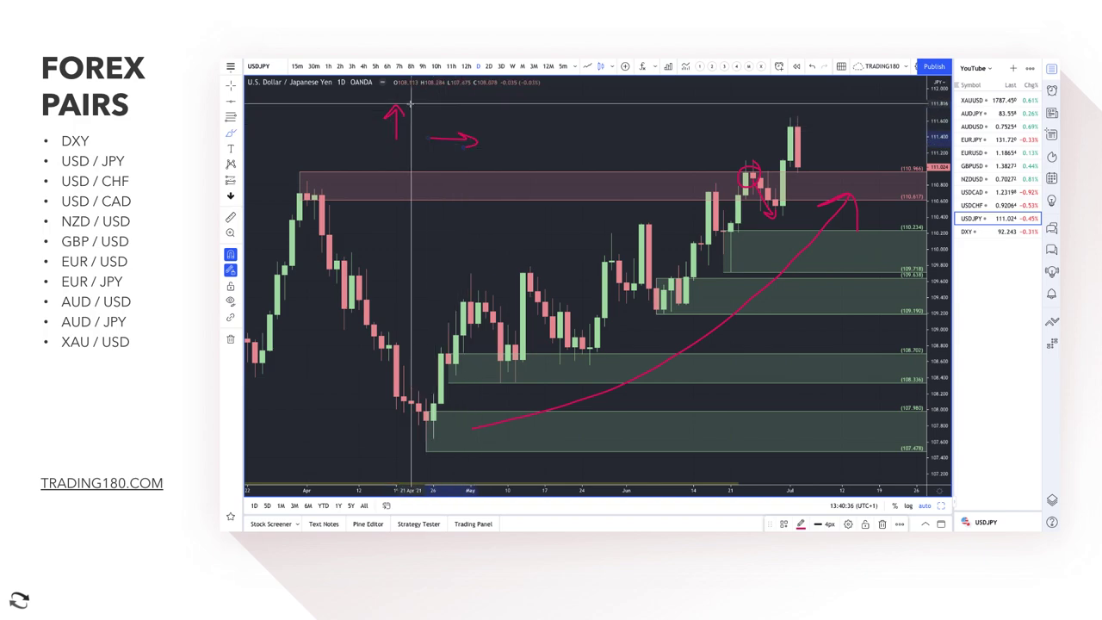
pyautogui.moveTo(404, 99)
pyautogui.mouseDown()
pyautogui.moveTo(374, 127)
pyautogui.moveTo(413, 89)
pyautogui.mouseUp()
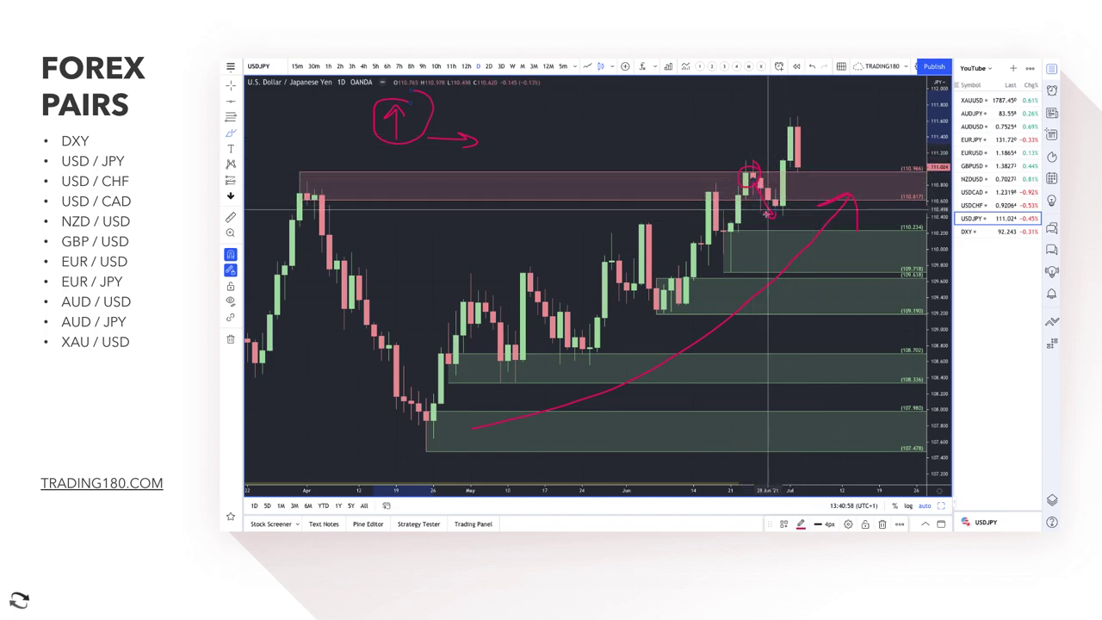
# Trace the rising June price swings with the brush, circle the late-June base, and add an upward stroke beside the latest candles.
pyautogui.moveTo(769, 204); pyautogui.dragTo(790, 117)
pyautogui.moveTo(641, 314)
pyautogui.mouseDown()
pyautogui.moveTo(697, 211)
pyautogui.moveTo(731, 206)
pyautogui.moveTo(737, 188)
pyautogui.mouseUp()
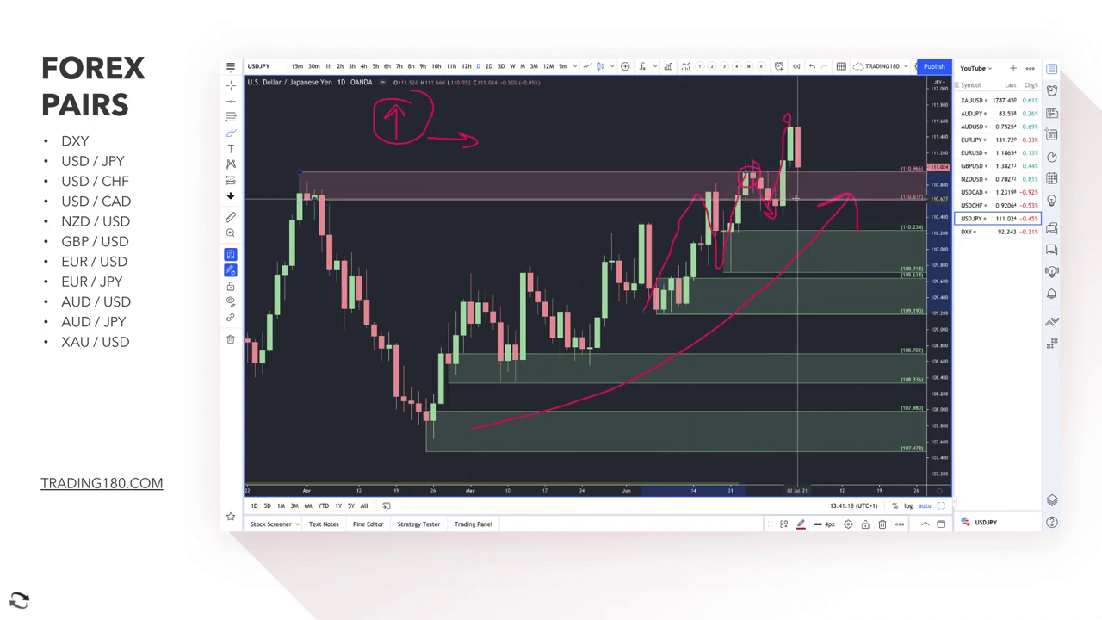
pyautogui.moveTo(770, 200)
pyautogui.mouseDown()
pyautogui.moveTo(779, 220)
pyautogui.moveTo(801, 203)
pyautogui.moveTo(785, 208)
pyautogui.mouseUp()
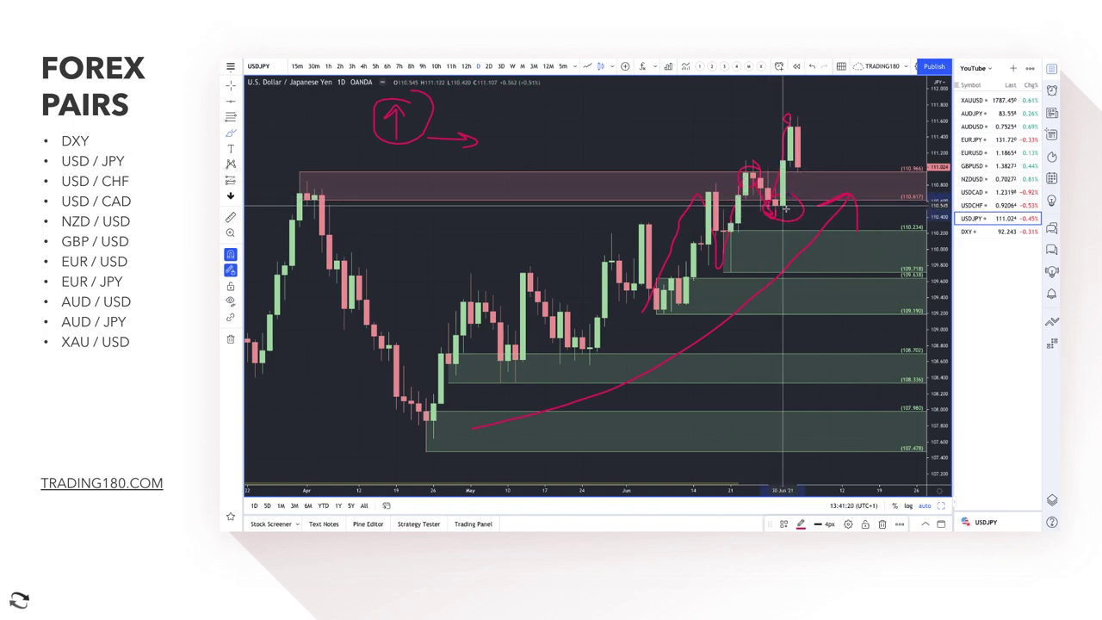
pyautogui.moveTo(803, 171); pyautogui.dragTo(824, 117)
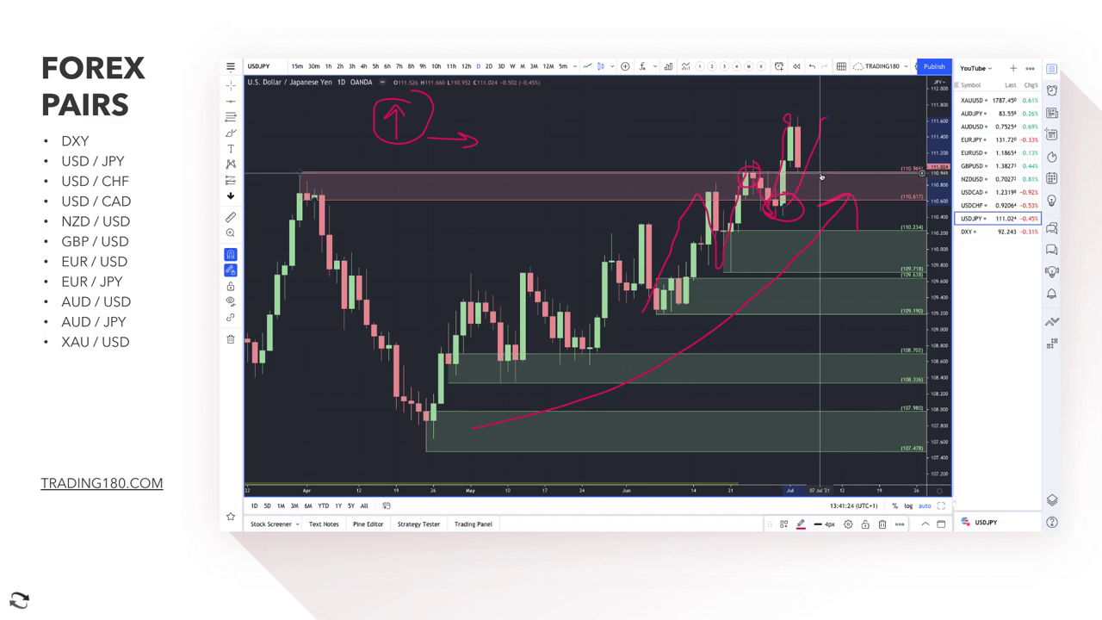
# Delete the 110.617–110.966 supply zone and clear all brush drawings from the USD/JPY chart.
pyautogui.press('Delete')
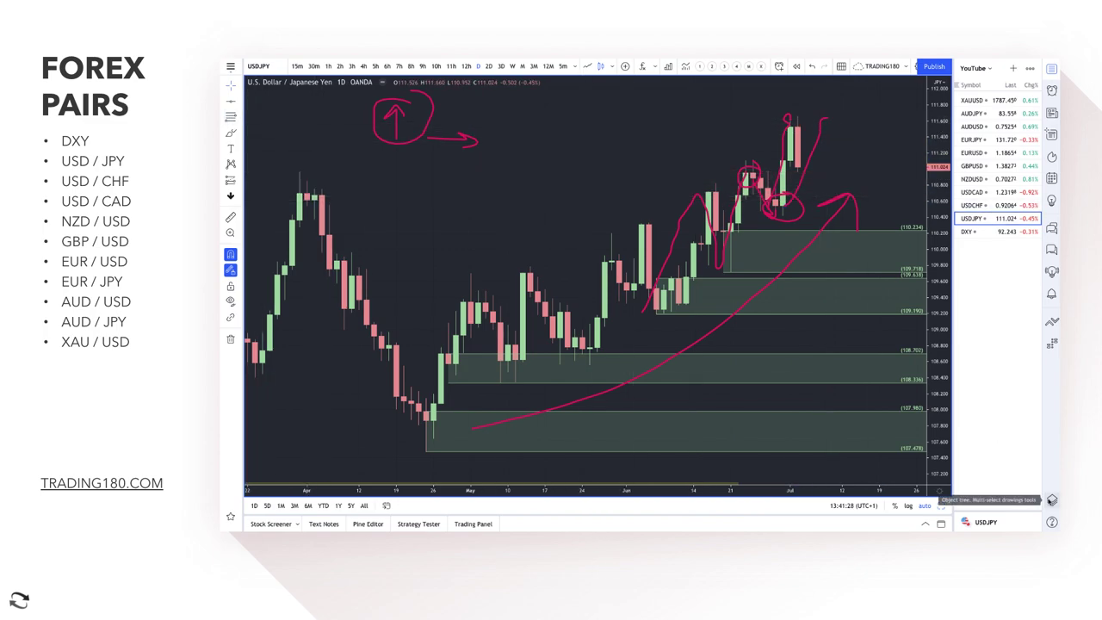
pyautogui.click(1051, 499)
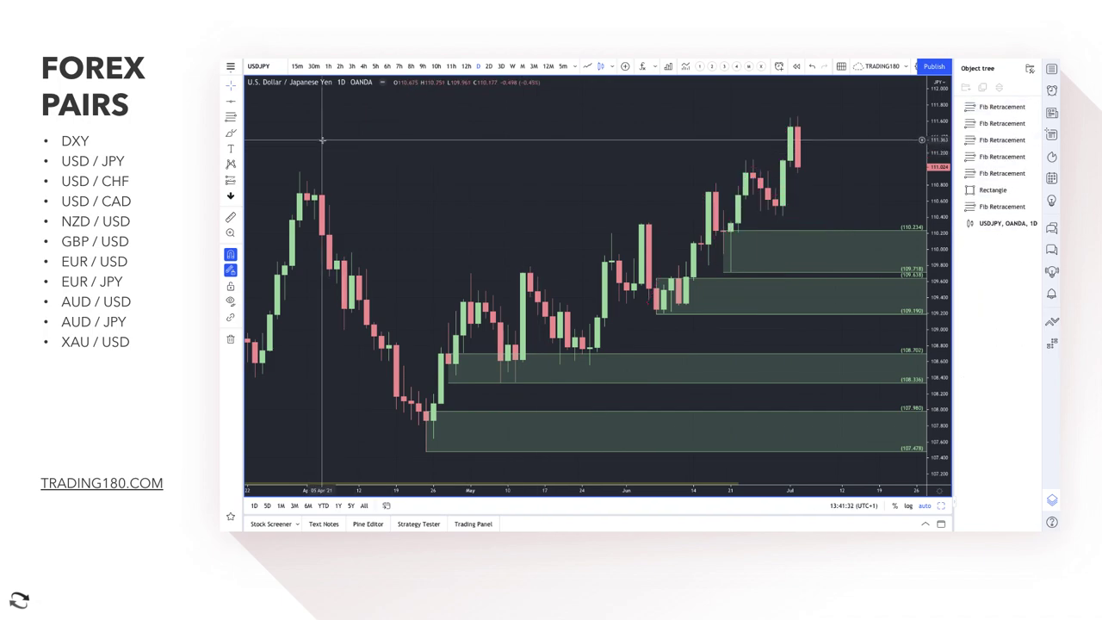
# Mark a demand zone from 110.620 to 110.420 at the late-June base with a Fib Retracement.
pyautogui.click(773, 197)
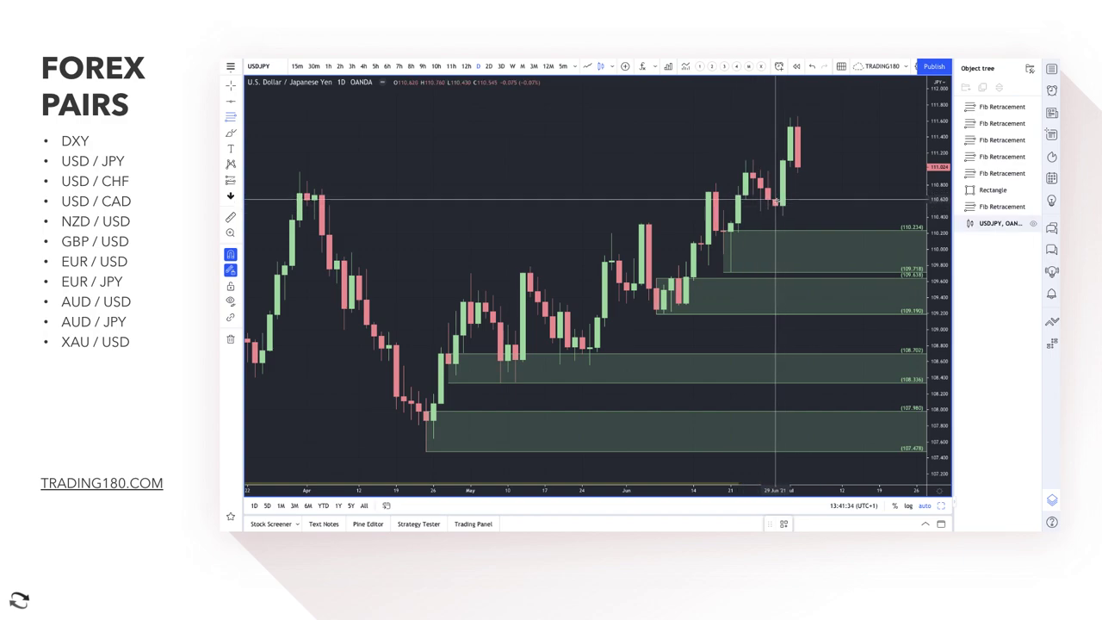
pyautogui.click(783, 215)
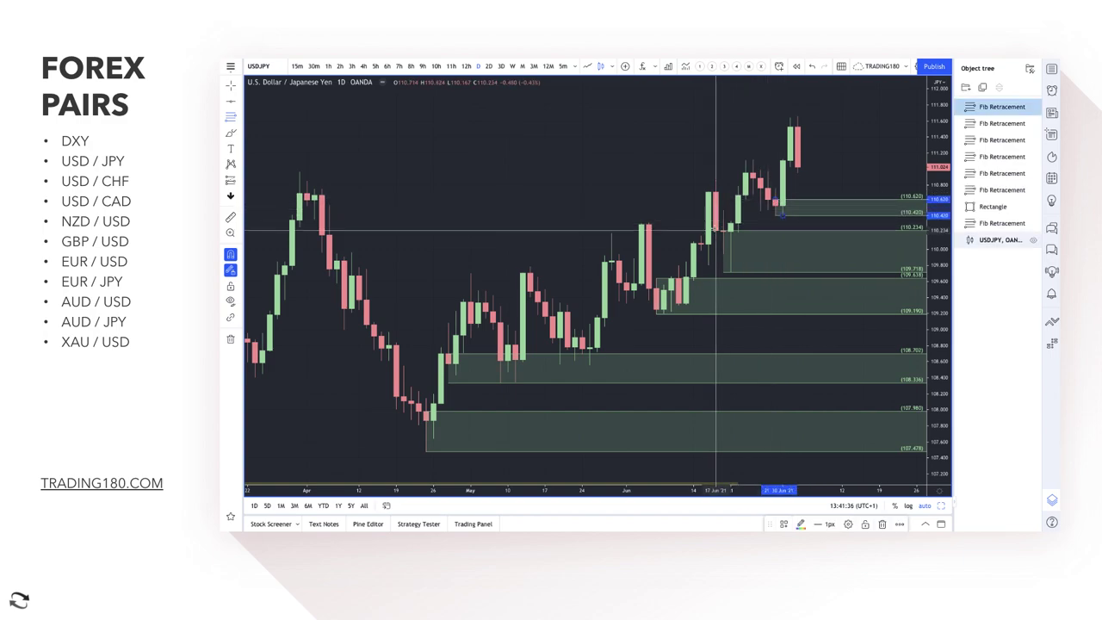
pyautogui.click(731, 172)
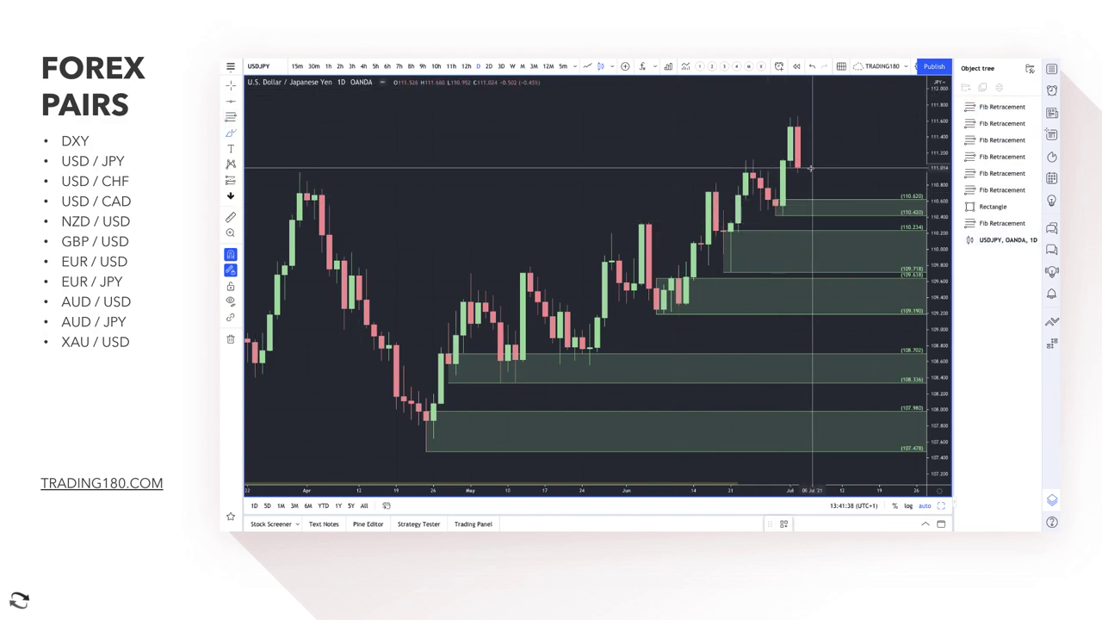
# Brush projected bounces off the 110.420–110.620 zone and the demand zone below it, and draw a question mark above the May candles.
pyautogui.moveTo(799, 171)
pyautogui.mouseDown()
pyautogui.moveTo(811, 204)
pyautogui.moveTo(829, 209)
pyautogui.moveTo(886, 148)
pyautogui.moveTo(887, 165)
pyautogui.mouseUp()
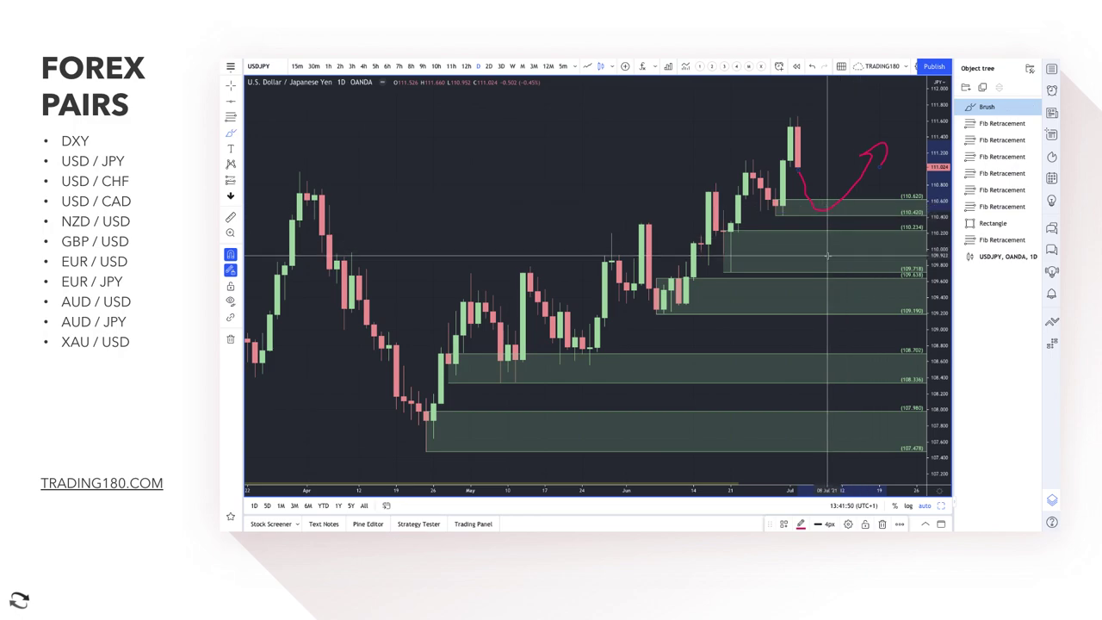
pyautogui.moveTo(828, 256); pyautogui.dragTo(882, 217)
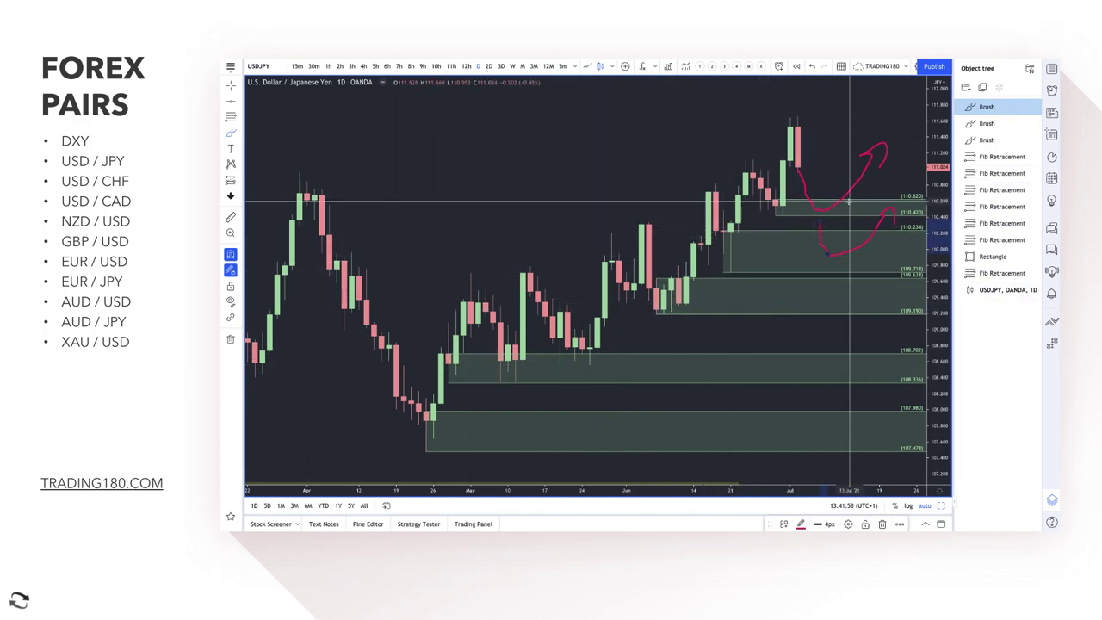
pyautogui.moveTo(583, 105)
pyautogui.mouseDown()
pyautogui.moveTo(615, 114)
pyautogui.moveTo(596, 146)
pyautogui.mouseUp()
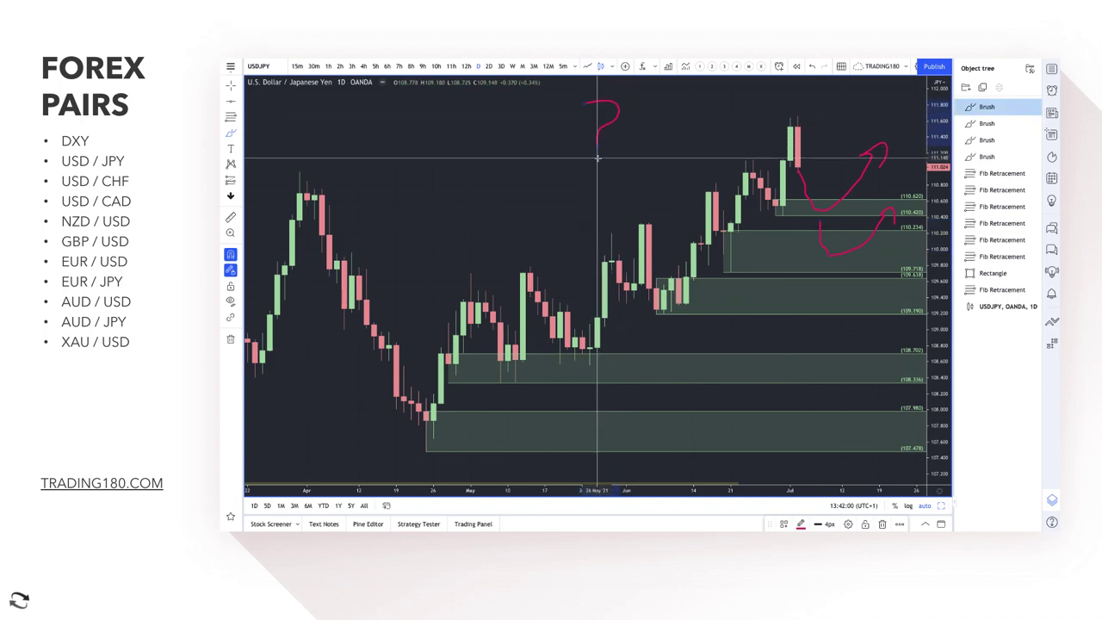
pyautogui.click(597, 163)
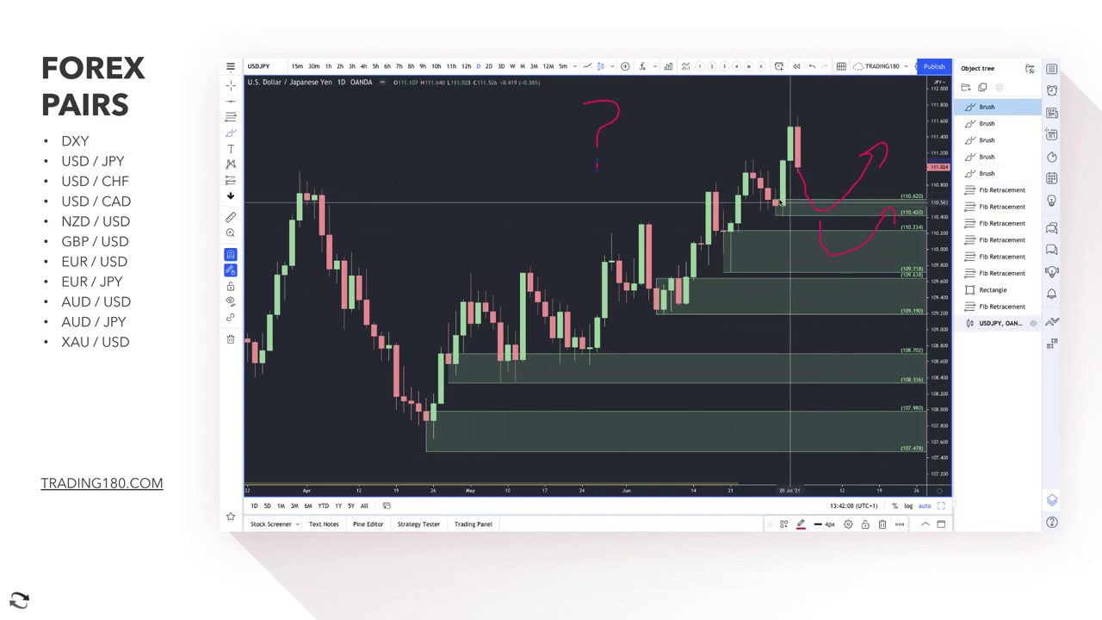
# Circle the late-June base at the 110.420–110.620 demand zone and brush an upward arrow along the rally from it.
pyautogui.moveTo(775, 202)
pyautogui.mouseDown()
pyautogui.moveTo(771, 225)
pyautogui.moveTo(790, 116)
pyautogui.mouseUp()
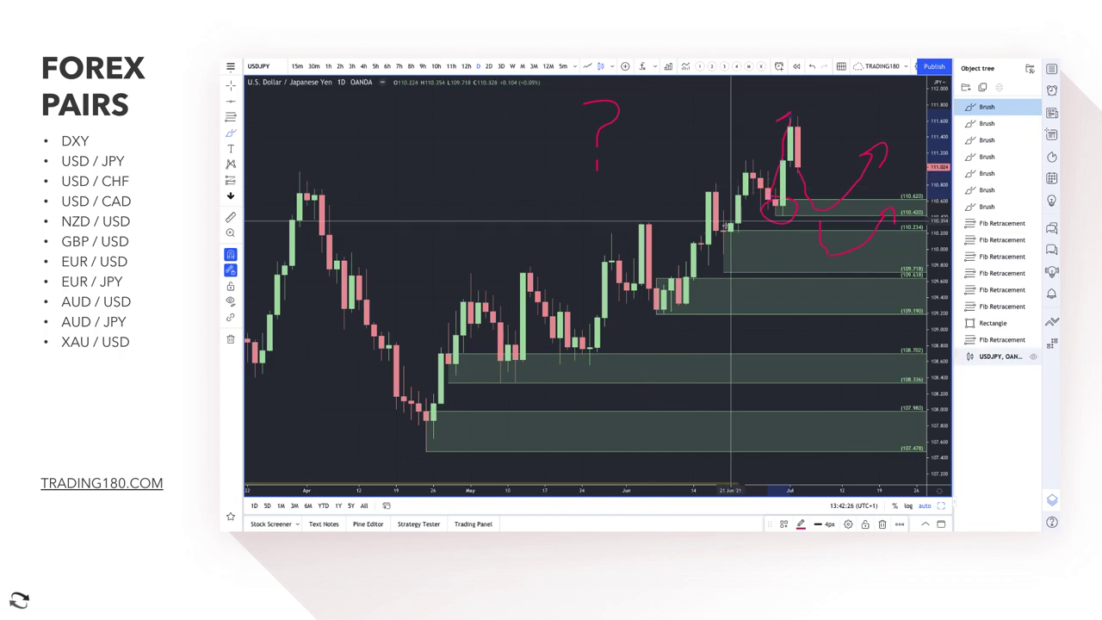
pyautogui.scroll(2, 663, 284)
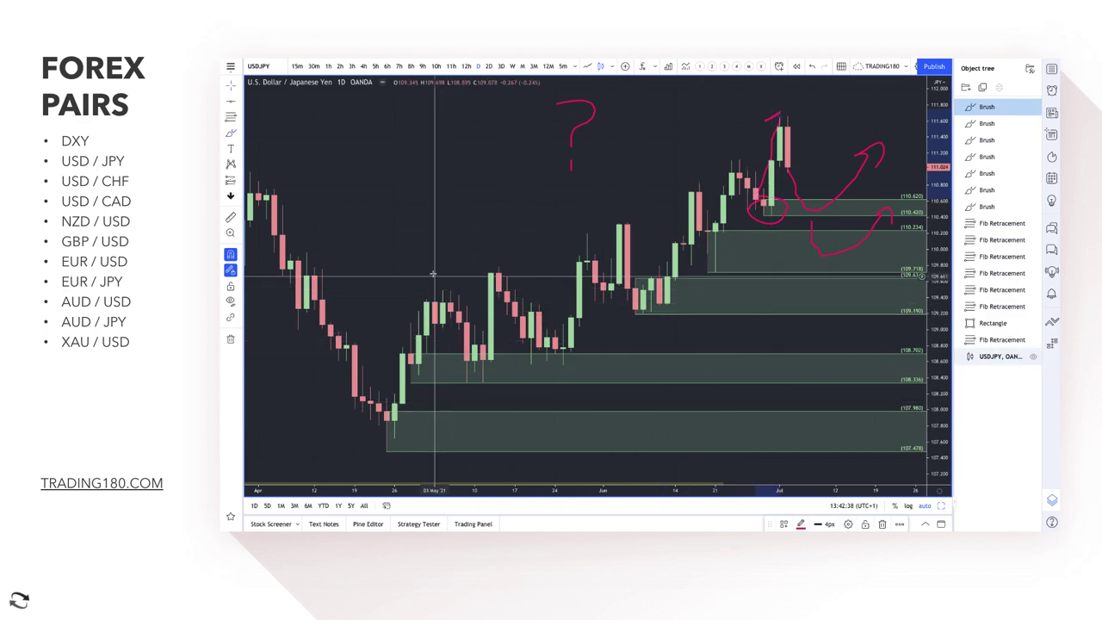
pyautogui.moveTo(609, 158); pyautogui.dragTo(613, 158)
pyautogui.scroll(-1, 654, 160)
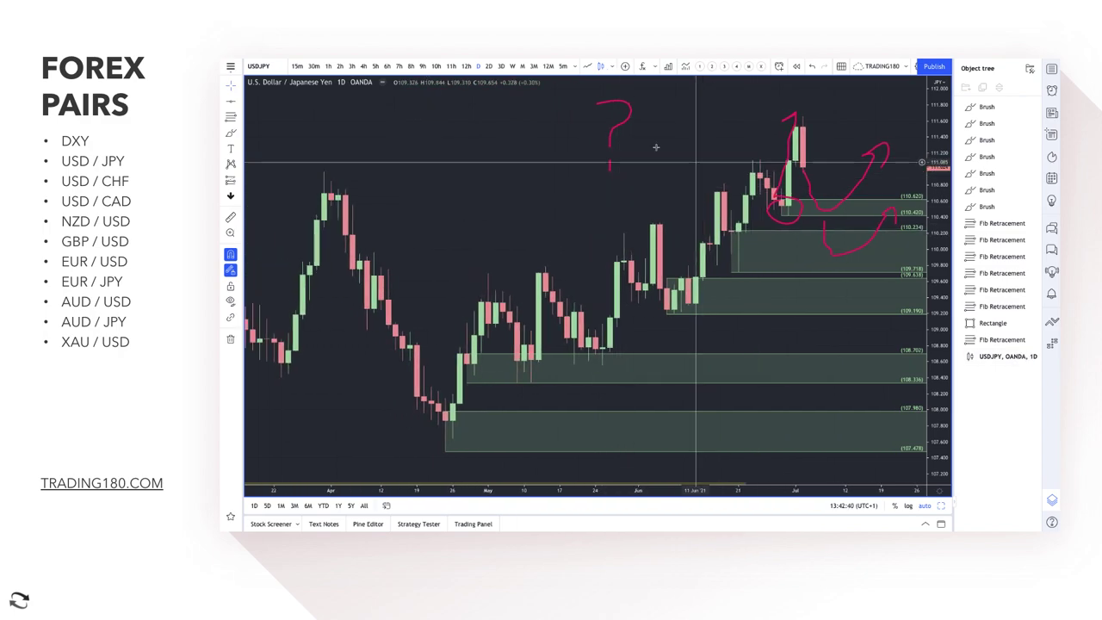
# Brush a drop into the 110.420–110.620 demand zone with a rebound stroke, and write "off" above the April candles.
pyautogui.click(230, 133)
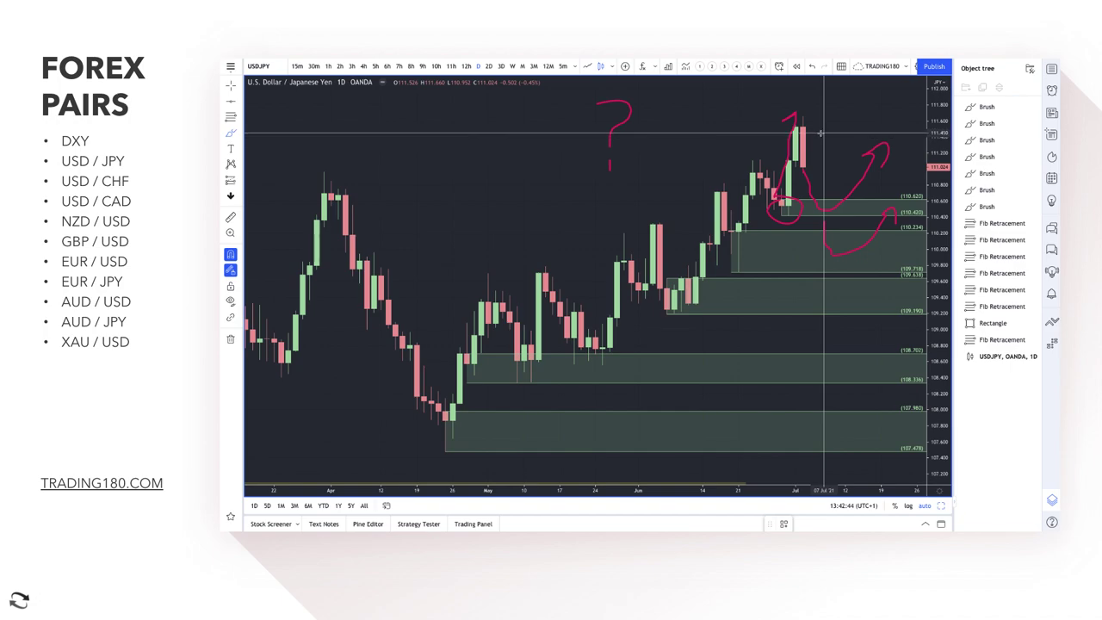
pyautogui.moveTo(820, 133); pyautogui.dragTo(844, 201)
pyautogui.moveTo(386, 128)
pyautogui.mouseDown()
pyautogui.moveTo(406, 153)
pyautogui.moveTo(444, 123)
pyautogui.moveTo(422, 172)
pyautogui.mouseUp()
pyautogui.moveTo(463, 116)
pyautogui.mouseDown()
pyautogui.moveTo(454, 168)
pyautogui.moveTo(460, 144)
pyautogui.mouseUp()
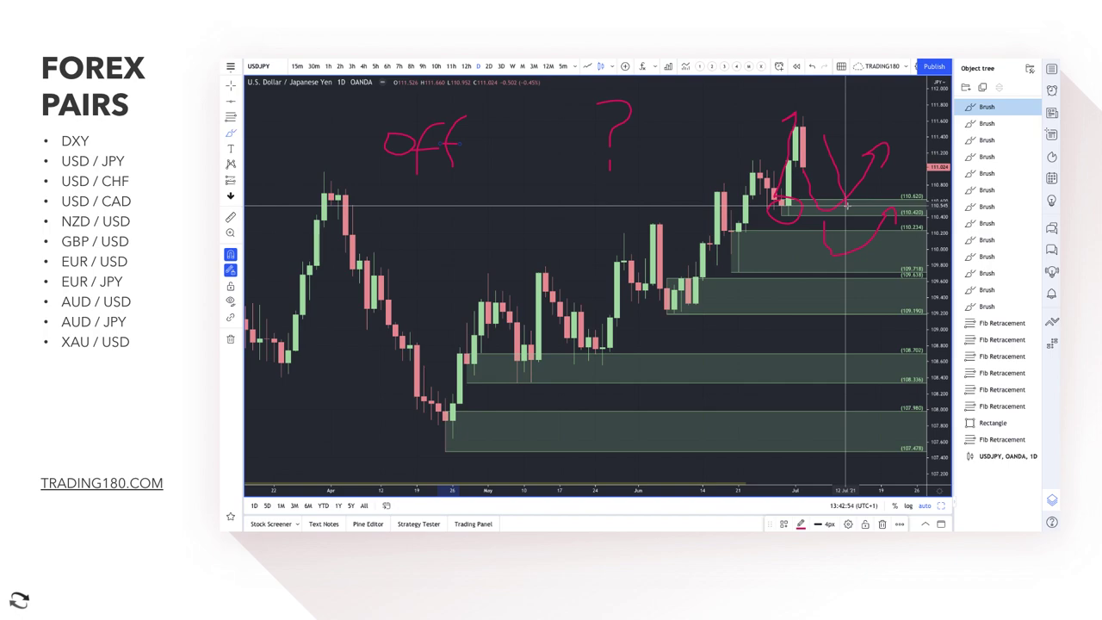
pyautogui.moveTo(846, 205); pyautogui.dragTo(849, 203)
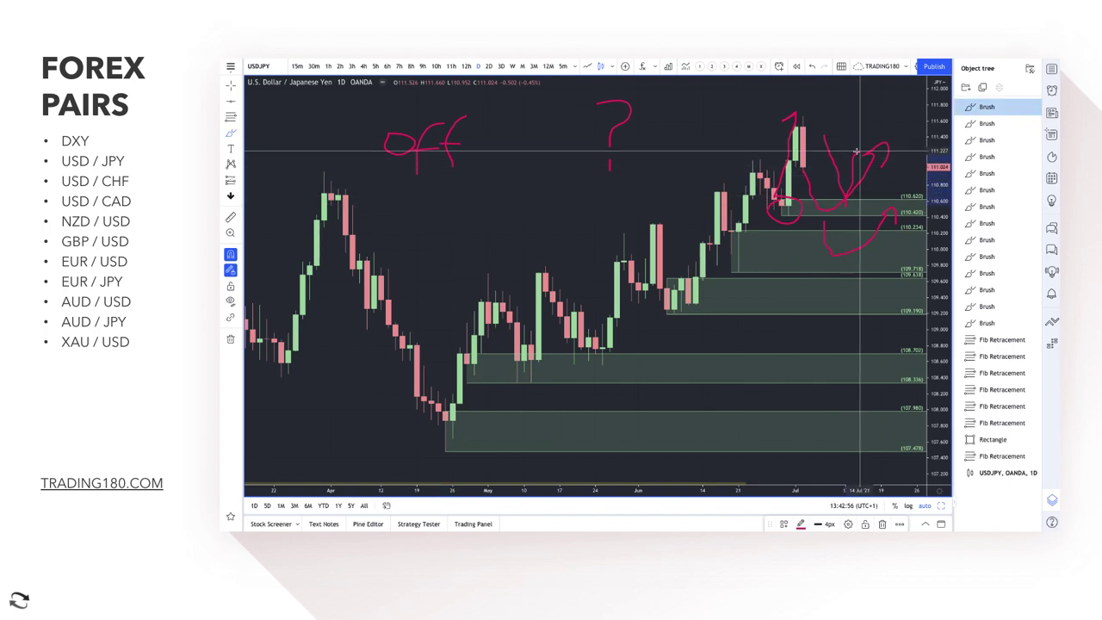
# Brush a drop back into the 110.420–110.620 demand zone and a horizontal line at the July high, and circle the word "off".
pyautogui.moveTo(862, 154); pyautogui.dragTo(890, 206)
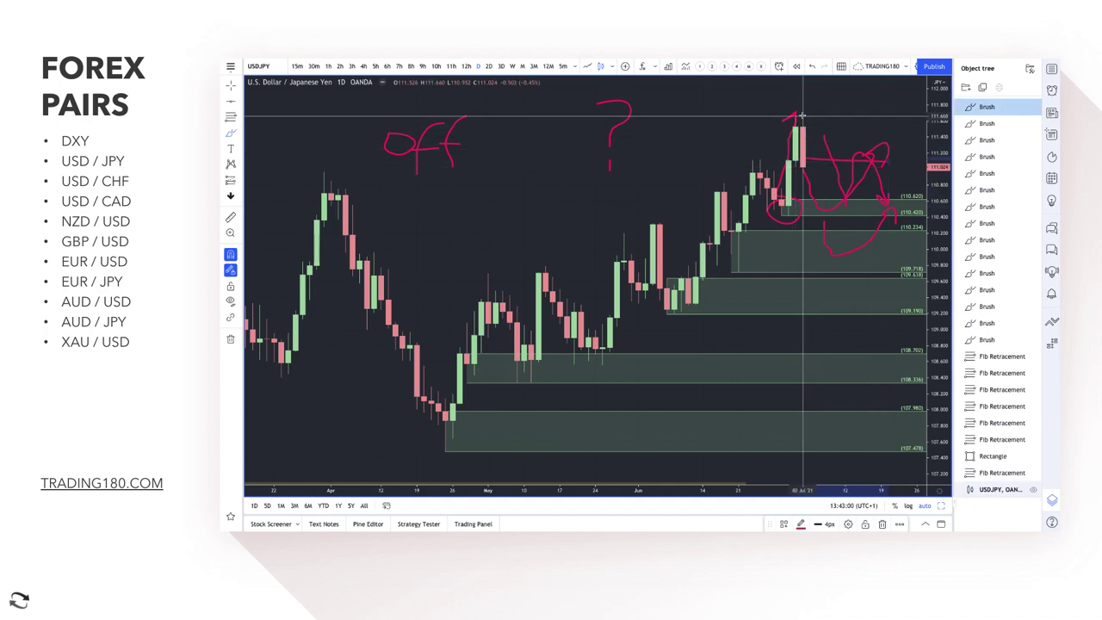
pyautogui.moveTo(799, 115); pyautogui.dragTo(887, 114)
pyautogui.moveTo(447, 114)
pyautogui.mouseDown()
pyautogui.moveTo(371, 147)
pyautogui.moveTo(479, 153)
pyautogui.moveTo(459, 121)
pyautogui.mouseUp()
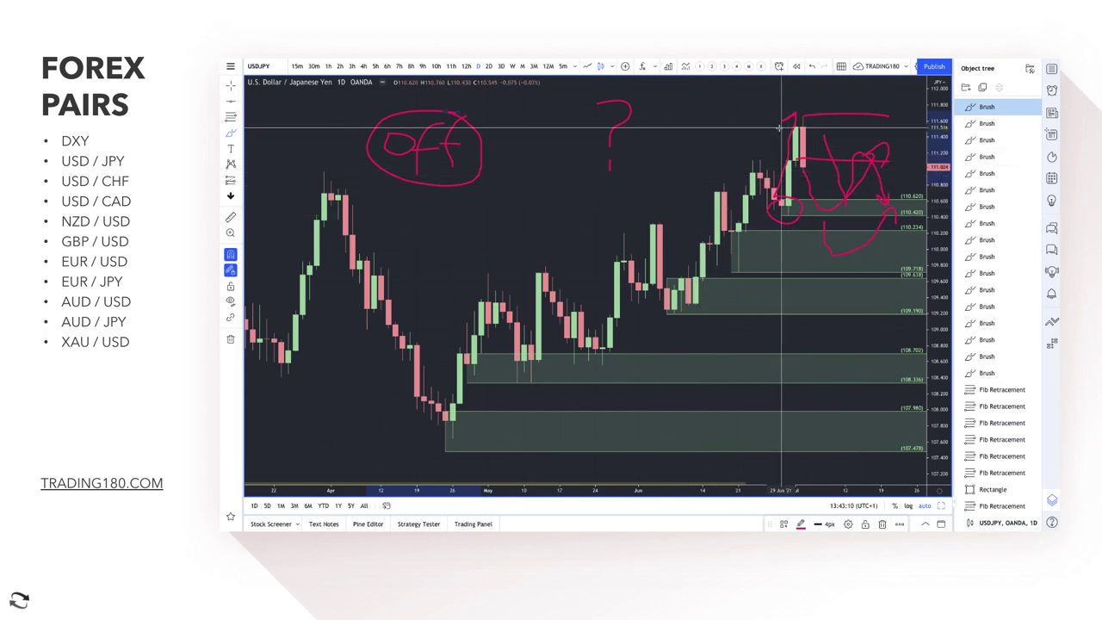
# Delete all brush drawings from the USD/JPY chart and brush fresh rebounds off the 110.420–110.620 demand zone and the one below it.
pyautogui.click(1032, 108)
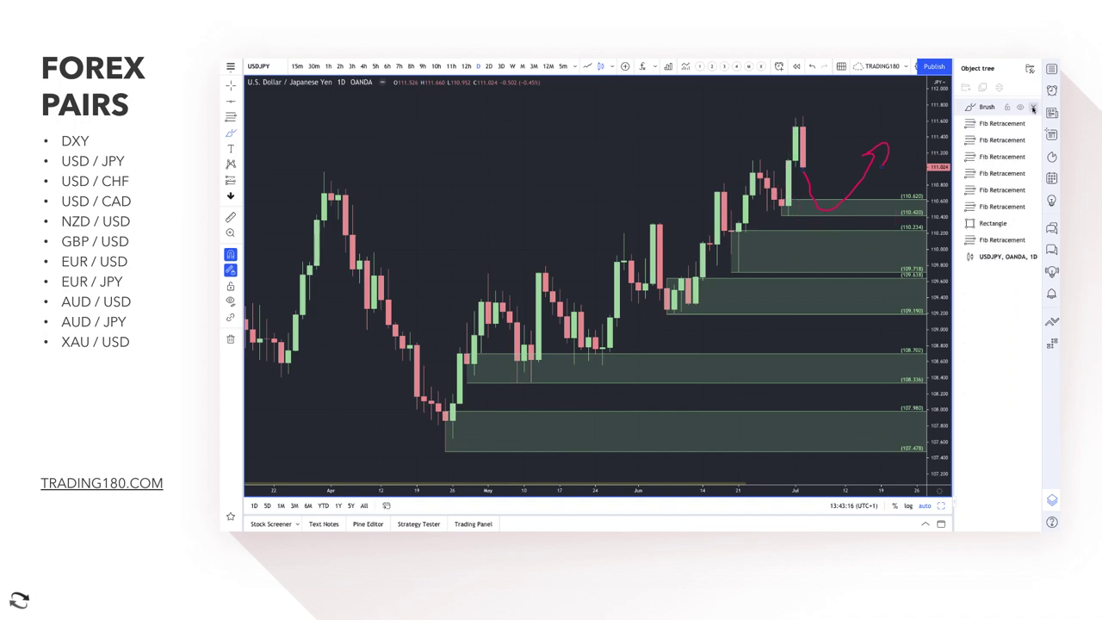
pyautogui.click(229, 134)
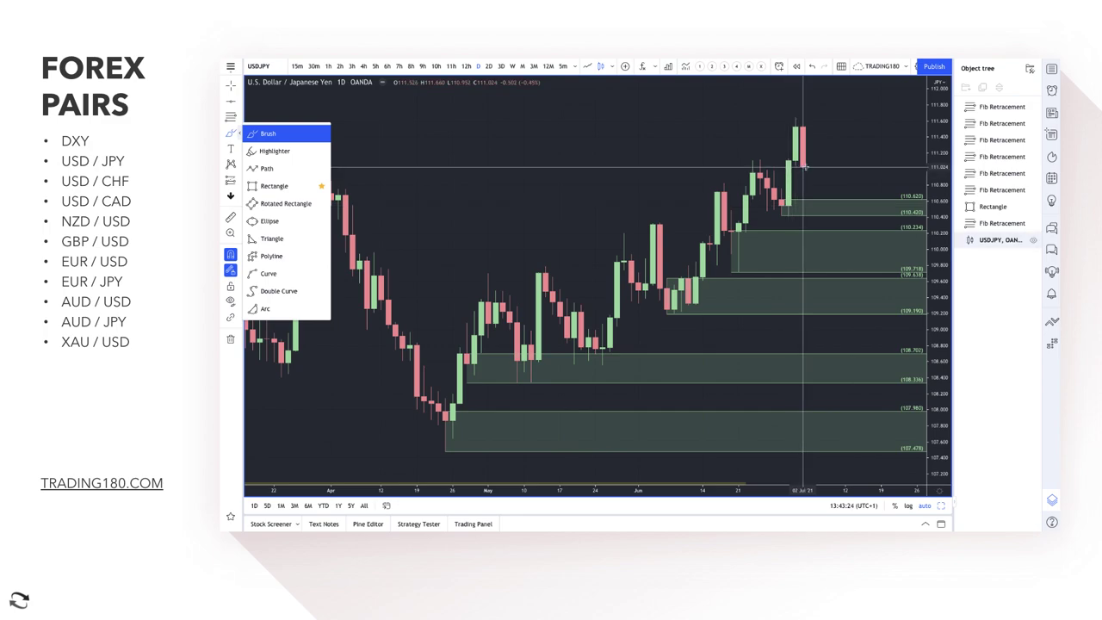
pyautogui.moveTo(803, 168)
pyautogui.mouseDown()
pyautogui.moveTo(822, 210)
pyautogui.moveTo(866, 172)
pyautogui.mouseUp()
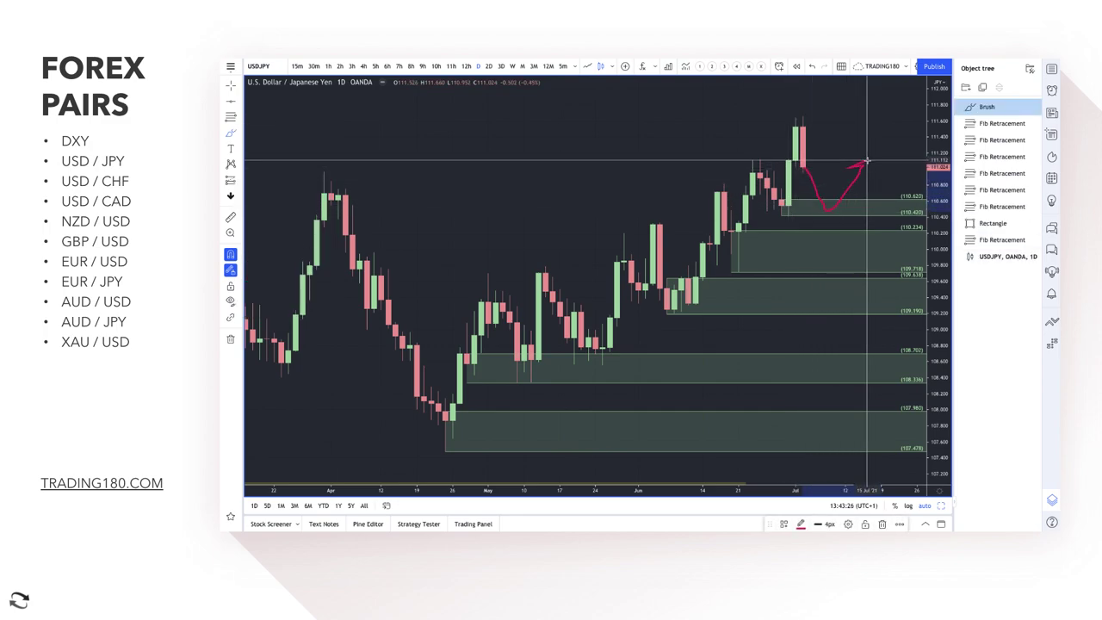
pyautogui.moveTo(809, 225)
pyautogui.mouseDown()
pyautogui.moveTo(821, 256)
pyautogui.moveTo(869, 239)
pyautogui.mouseUp()
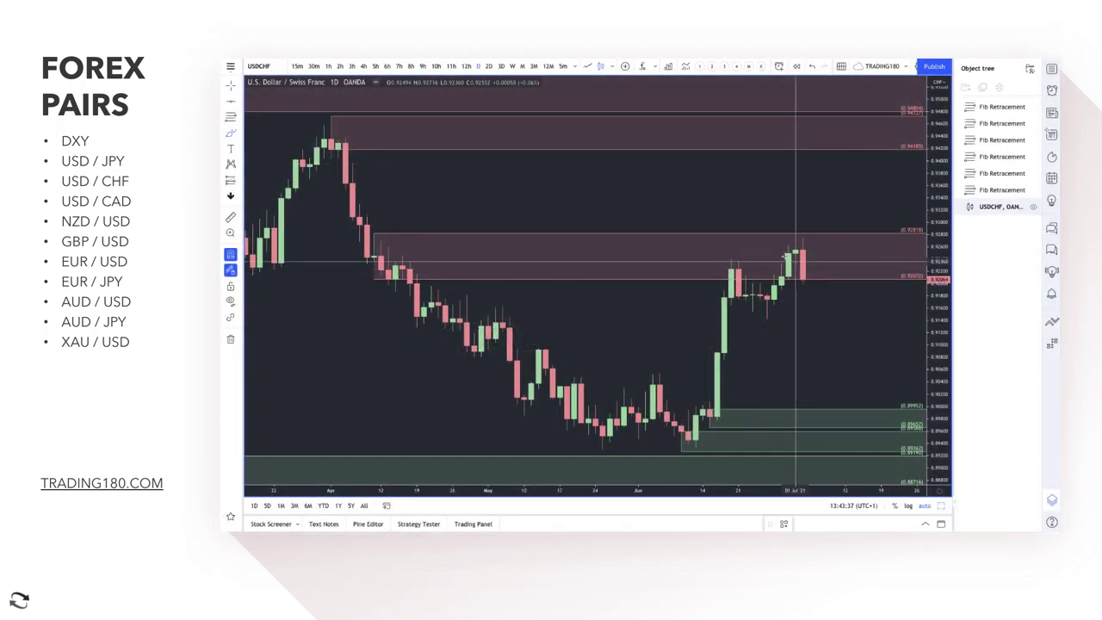
# On the USDCHF chart, circle the early-July candles inside the 0.92818 supply zone and write three "S" marks around them.
pyautogui.moveTo(785, 257)
pyautogui.mouseDown()
pyautogui.moveTo(789, 243)
pyautogui.moveTo(807, 241)
pyautogui.mouseUp()
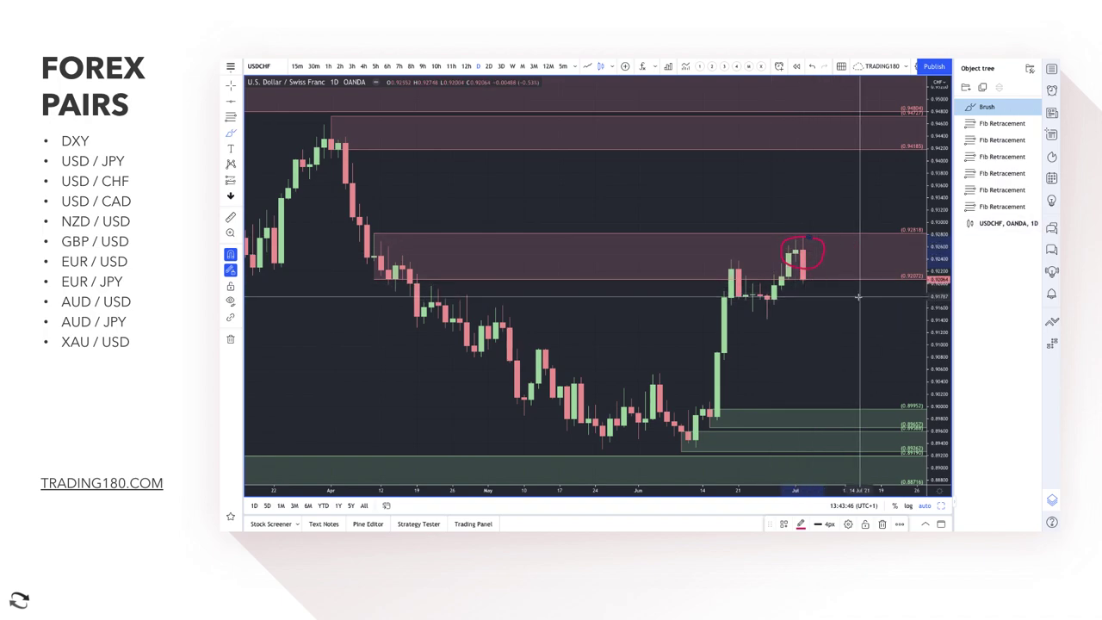
pyautogui.moveTo(795, 236); pyautogui.dragTo(794, 233)
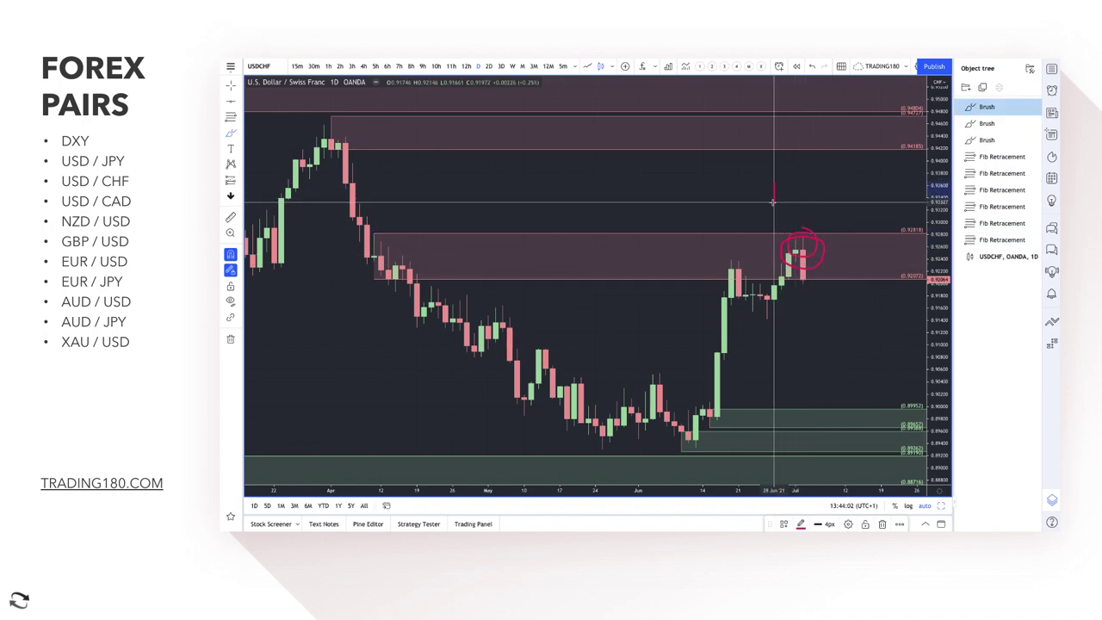
pyautogui.moveTo(780, 181); pyautogui.dragTo(763, 185)
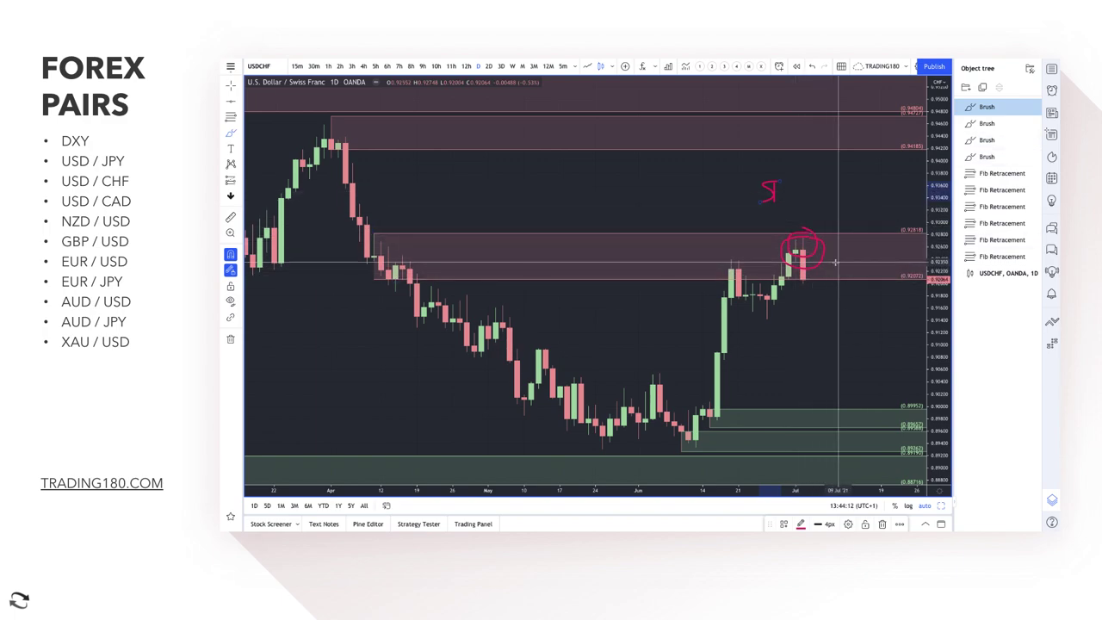
pyautogui.moveTo(835, 206); pyautogui.dragTo(829, 219)
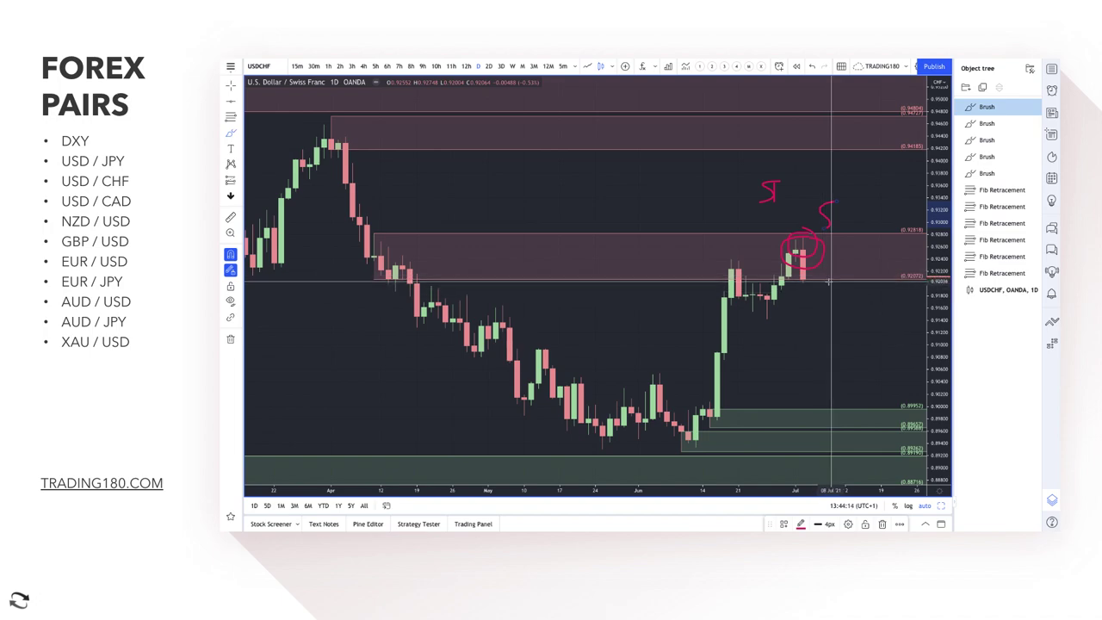
pyautogui.moveTo(839, 275); pyautogui.dragTo(816, 302)
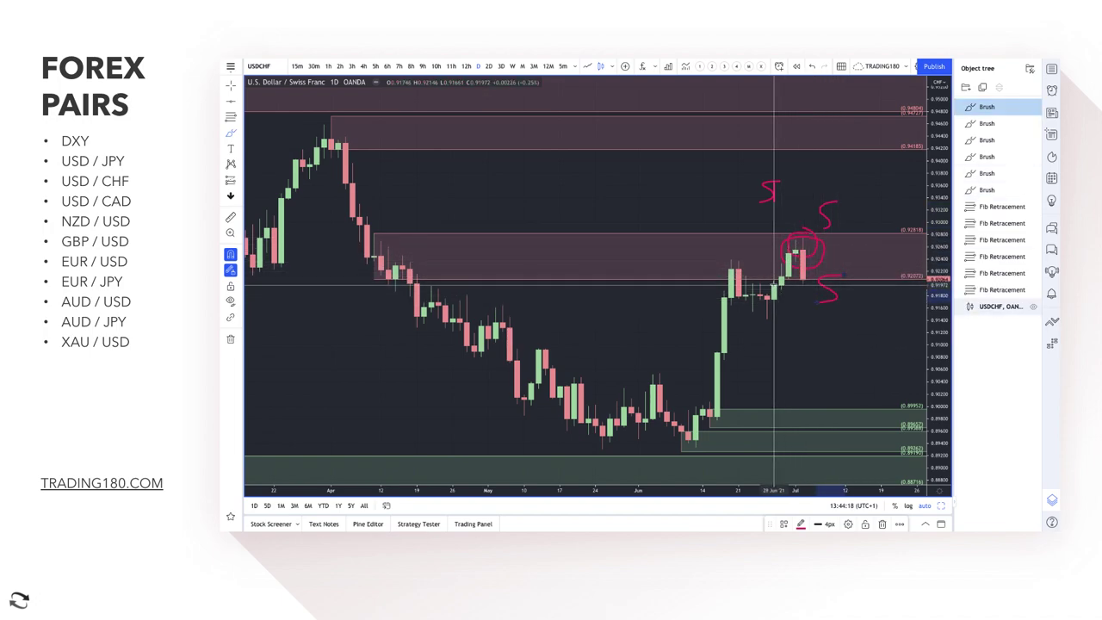
# Brush the rally from the late-June low, circle that low, mark the July high, and draw an arrow rising into the supply zone.
pyautogui.moveTo(765, 315); pyautogui.dragTo(792, 239)
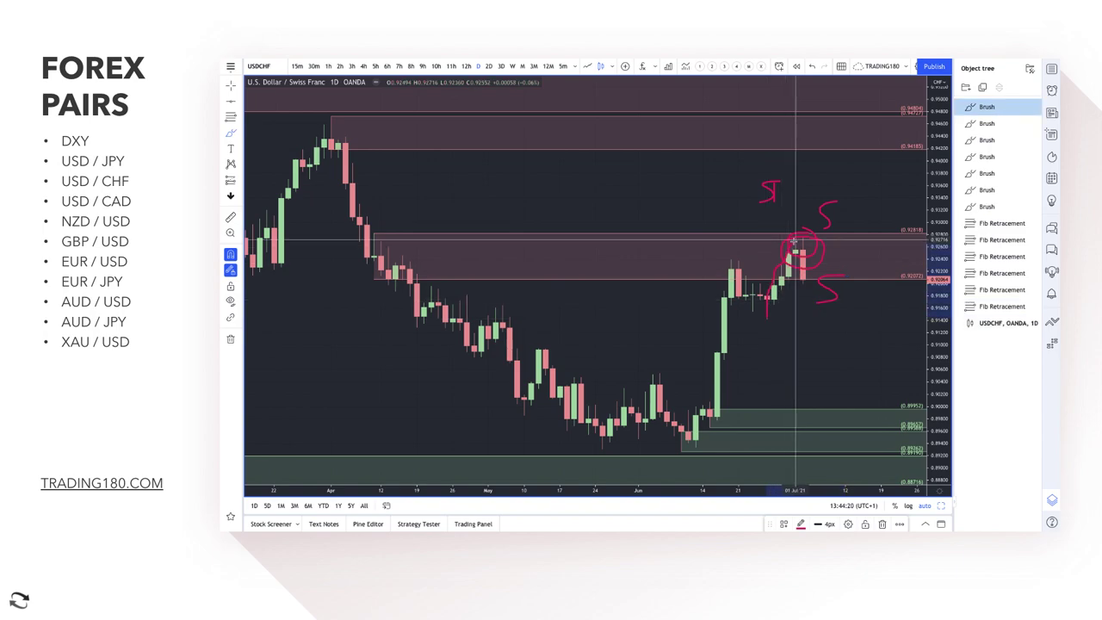
pyautogui.scroll(5, 789, 239)
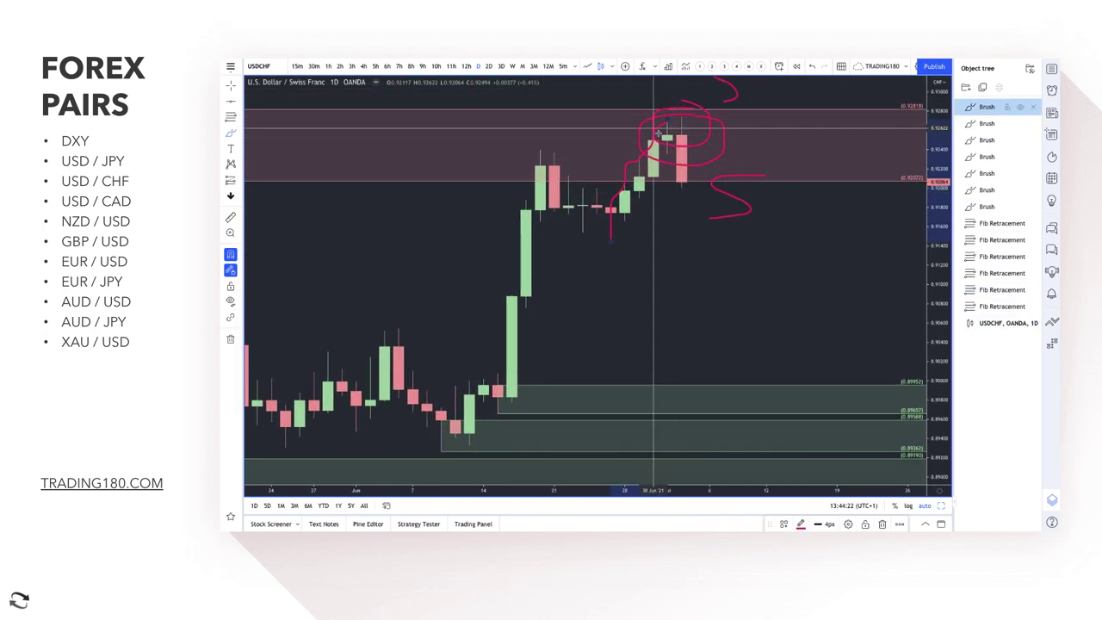
pyautogui.moveTo(619, 218); pyautogui.dragTo(610, 222)
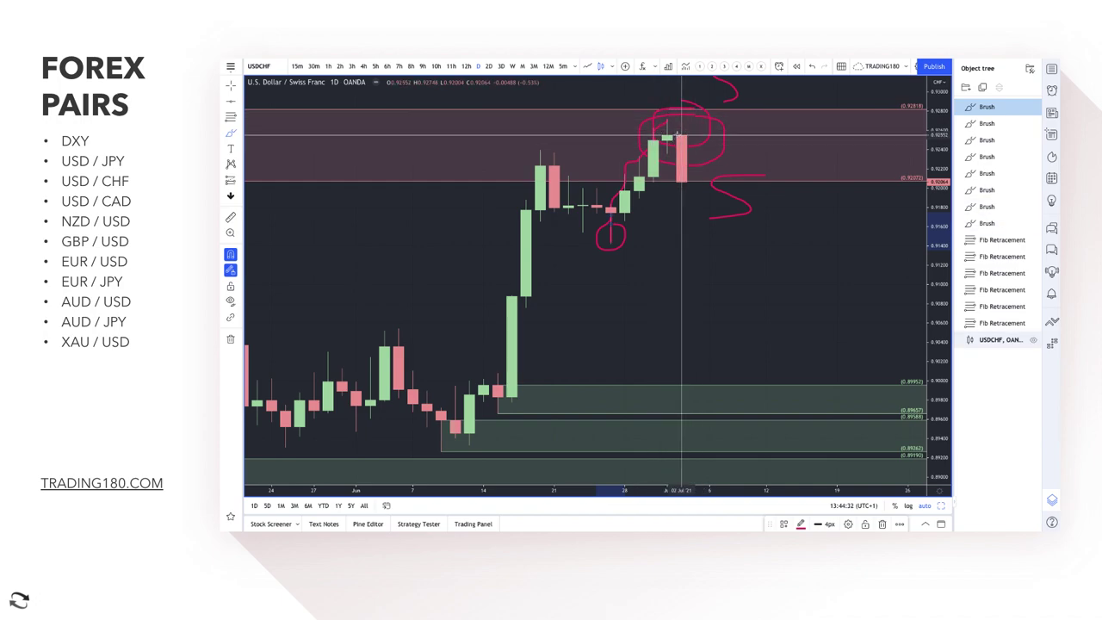
pyautogui.moveTo(679, 134)
pyautogui.mouseDown()
pyautogui.moveTo(667, 119)
pyautogui.moveTo(679, 109)
pyautogui.moveTo(693, 129)
pyautogui.mouseUp()
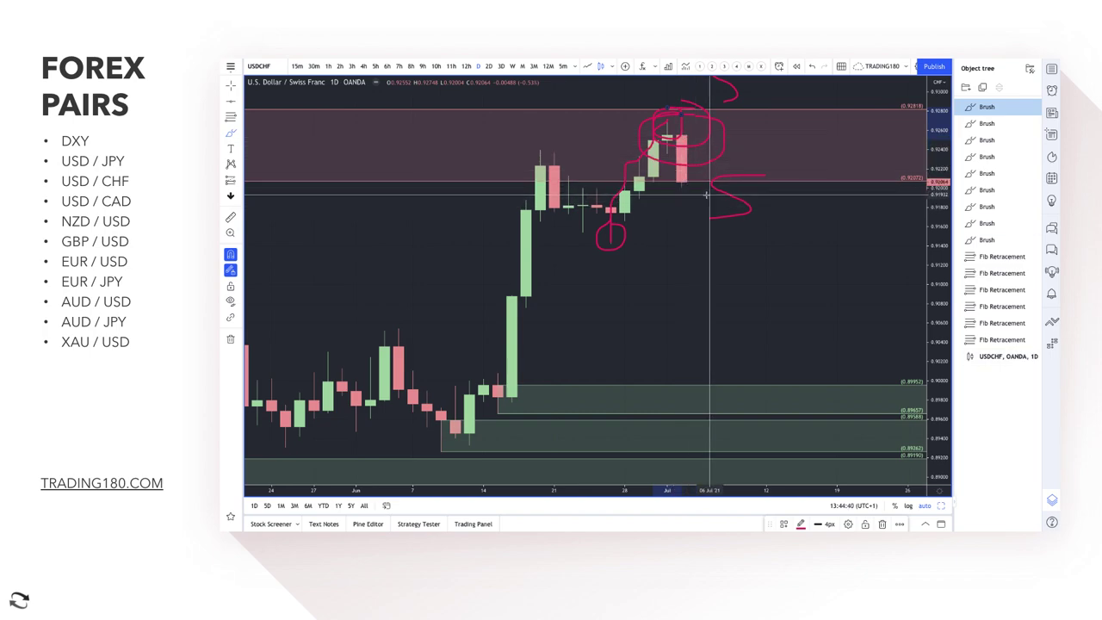
pyautogui.moveTo(753, 104)
pyautogui.mouseDown()
pyautogui.moveTo(745, 114)
pyautogui.moveTo(766, 109)
pyautogui.mouseUp()
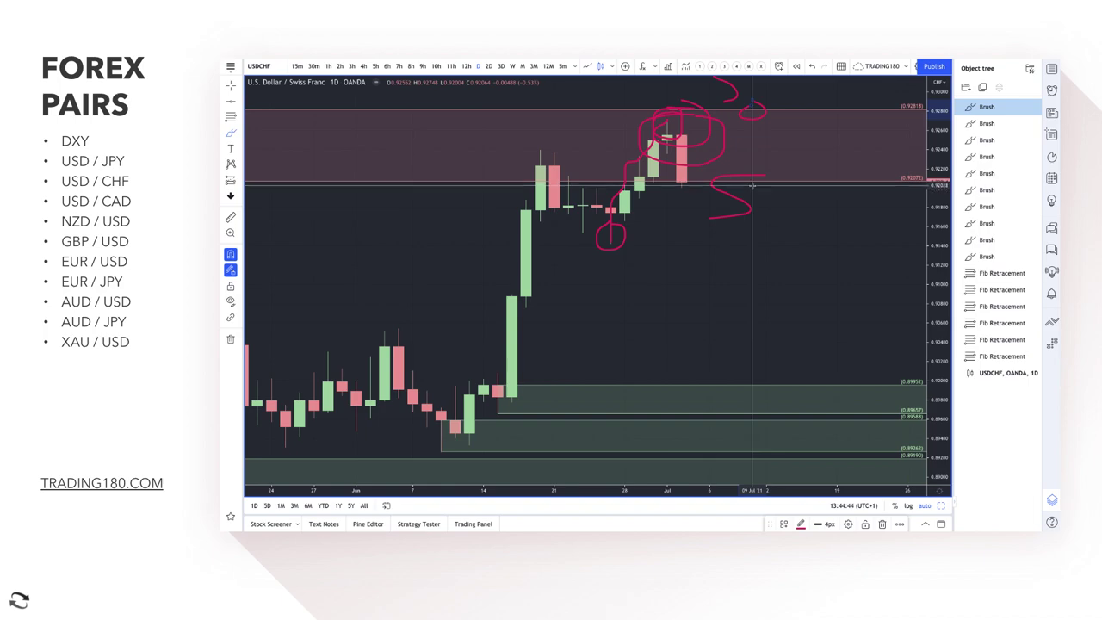
pyautogui.moveTo(752, 187)
pyautogui.mouseDown()
pyautogui.moveTo(804, 143)
pyautogui.moveTo(822, 157)
pyautogui.mouseUp()
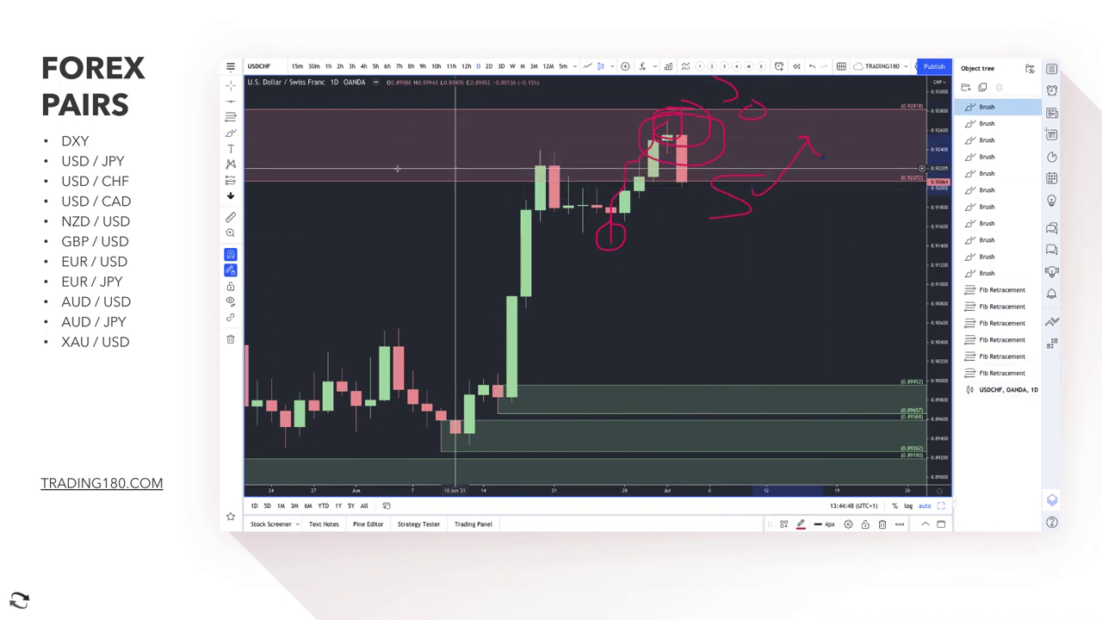
# Mark a demand zone from 0.91798 to 0.91424 on the late-June low candle with a Fib Retracement.
pyautogui.click(231, 116)
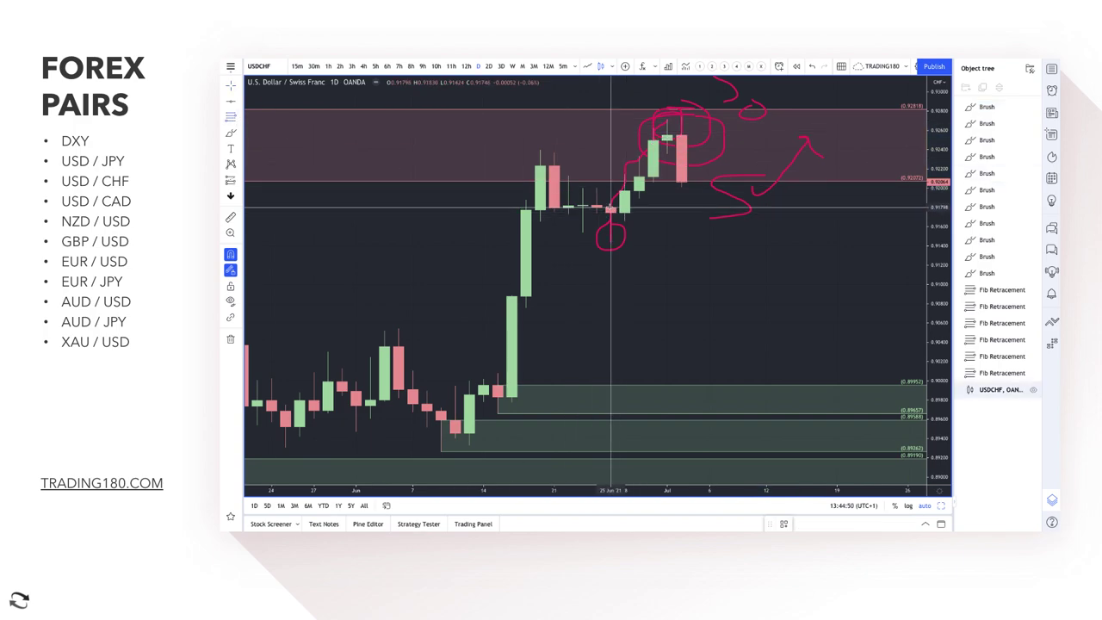
pyautogui.moveTo(609, 207); pyautogui.dragTo(610, 241)
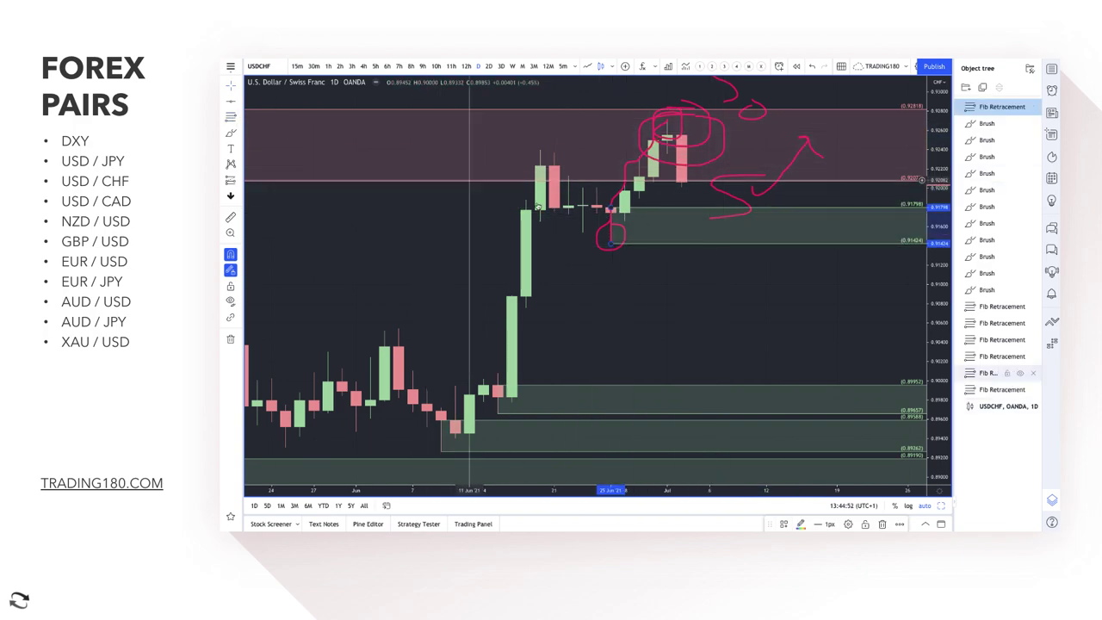
pyautogui.scroll(-2, 802, 232)
pyautogui.scroll(-4, 804, 230)
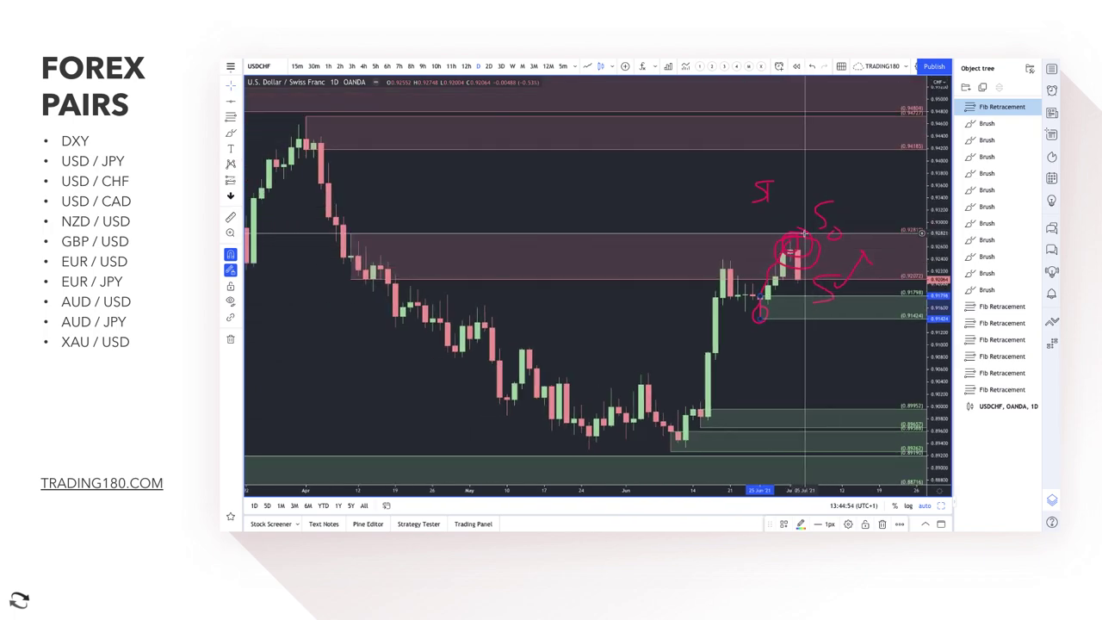
# Delete every brush drawing on the USDCHF chart, keeping the Fib Retracement zones.
pyautogui.rightClick(822, 222)
pyautogui.click(821, 222)
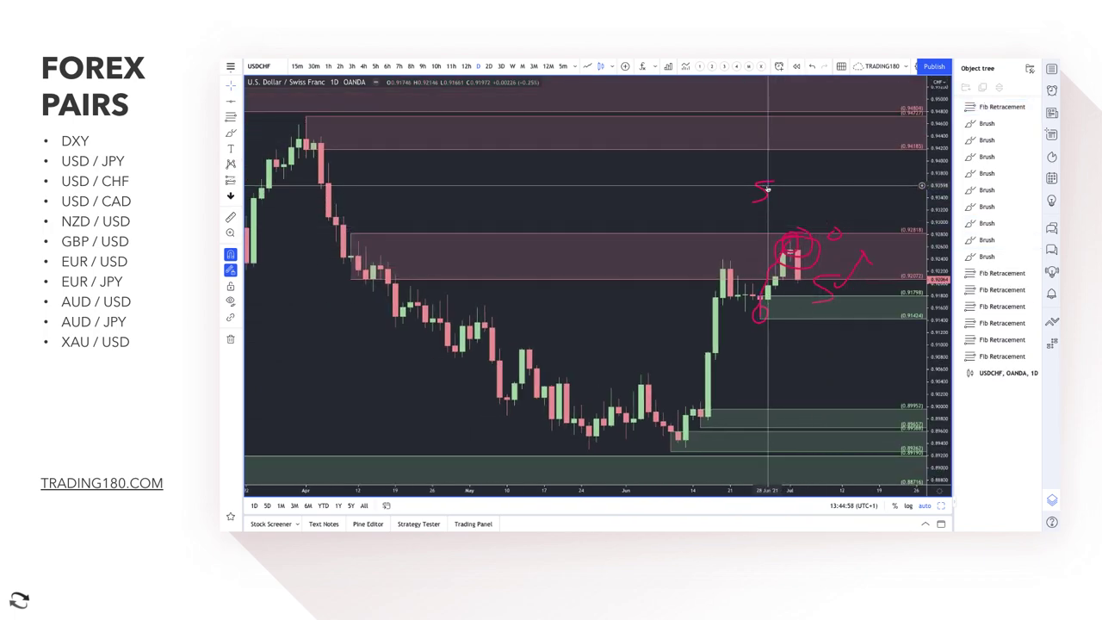
pyautogui.click(835, 234)
pyautogui.press('Delete')
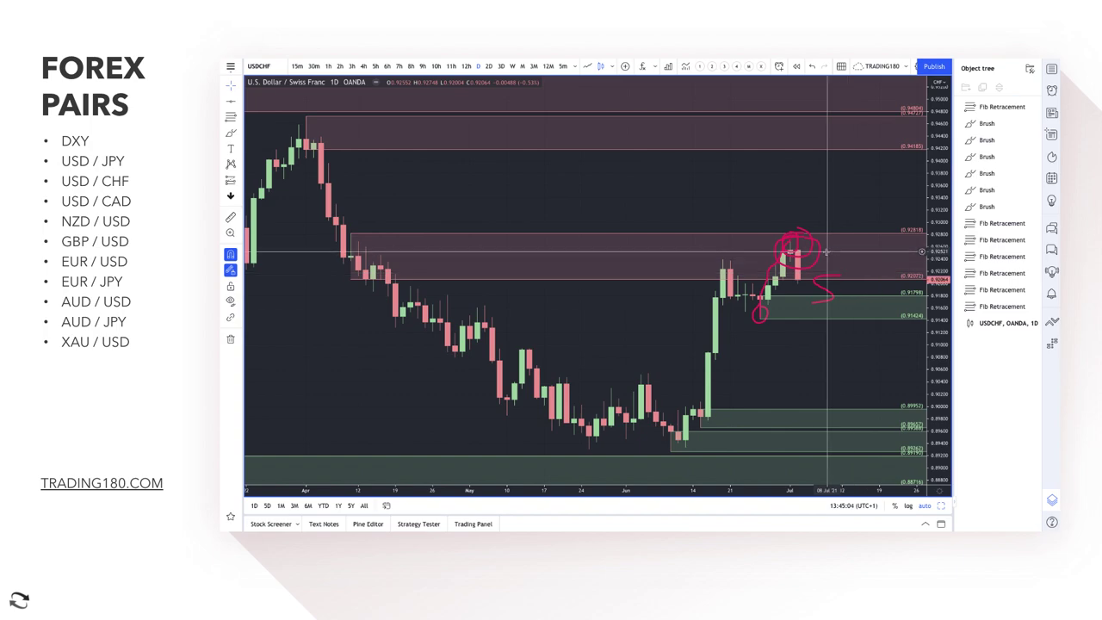
pyautogui.click(819, 259)
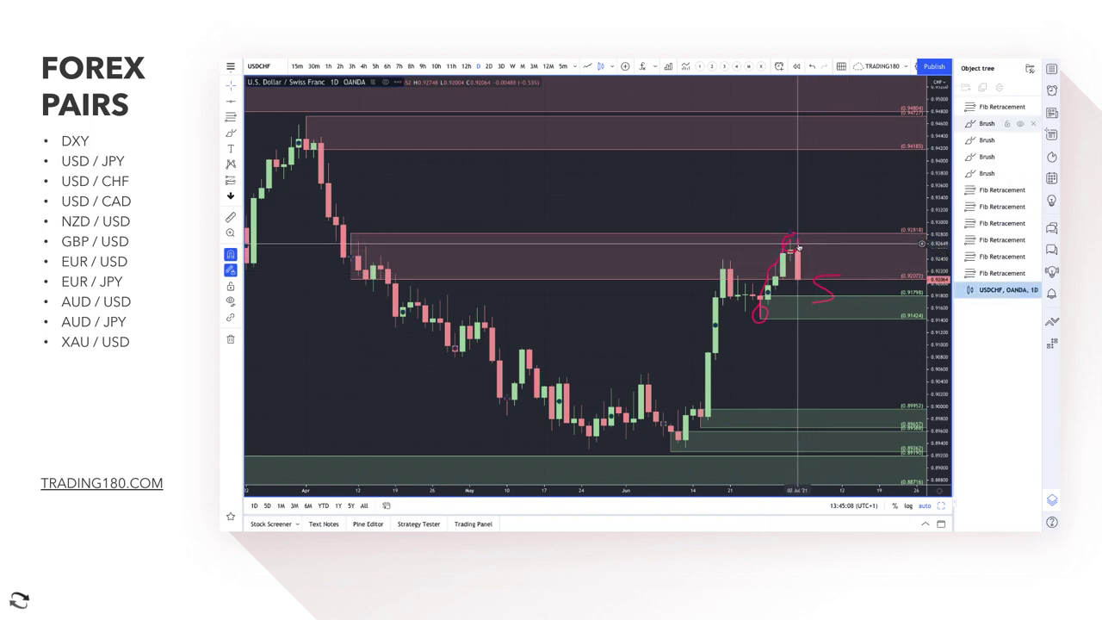
pyautogui.press('Delete')
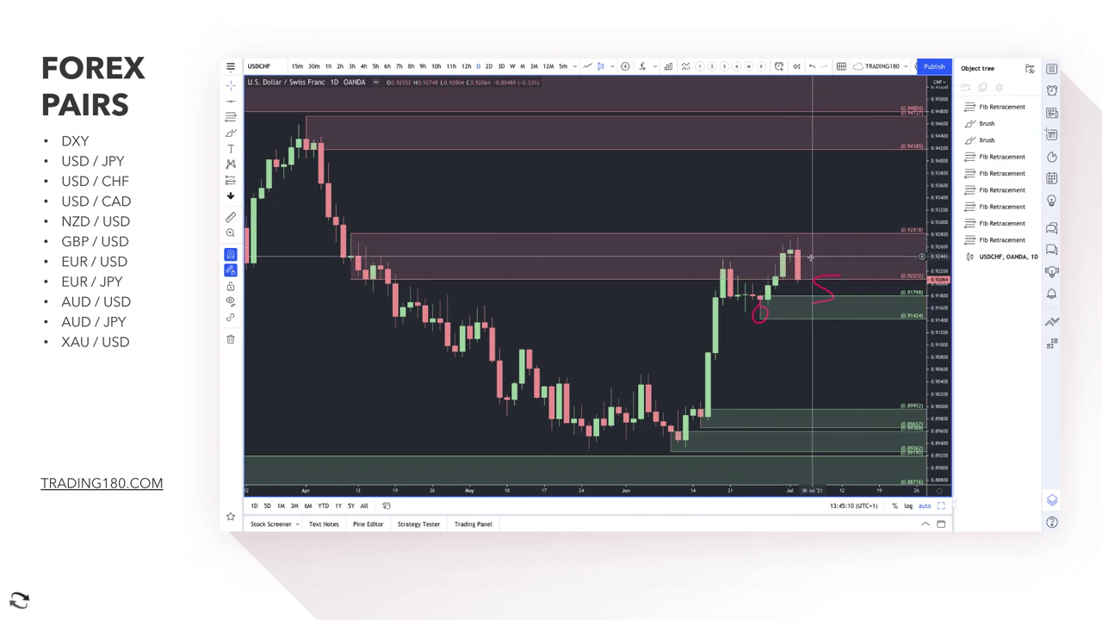
pyautogui.press('Delete')
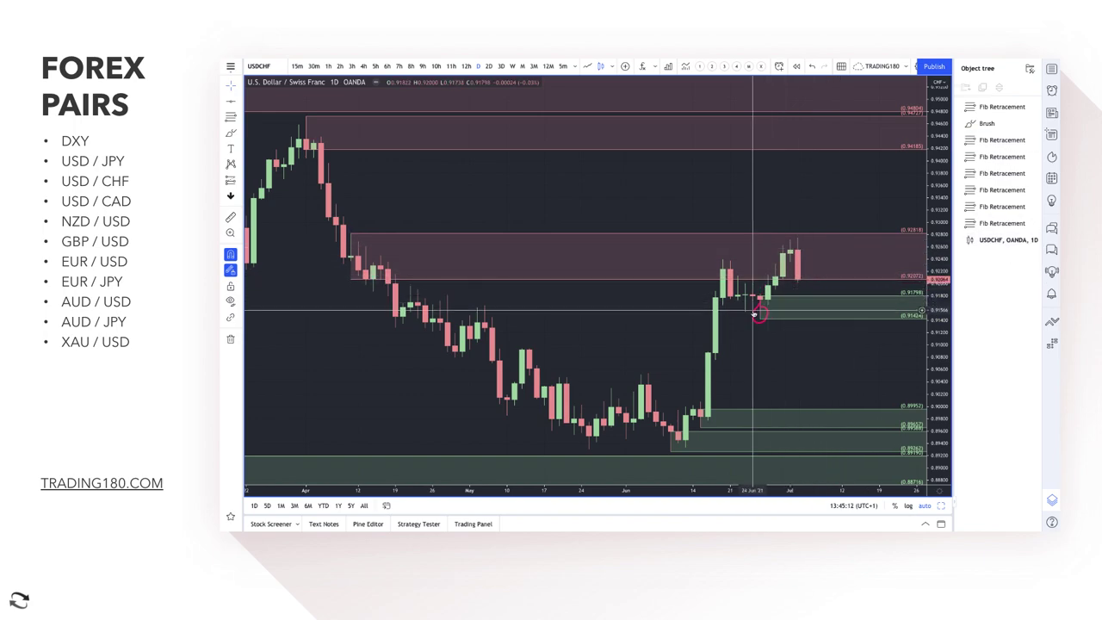
pyautogui.press('Delete')
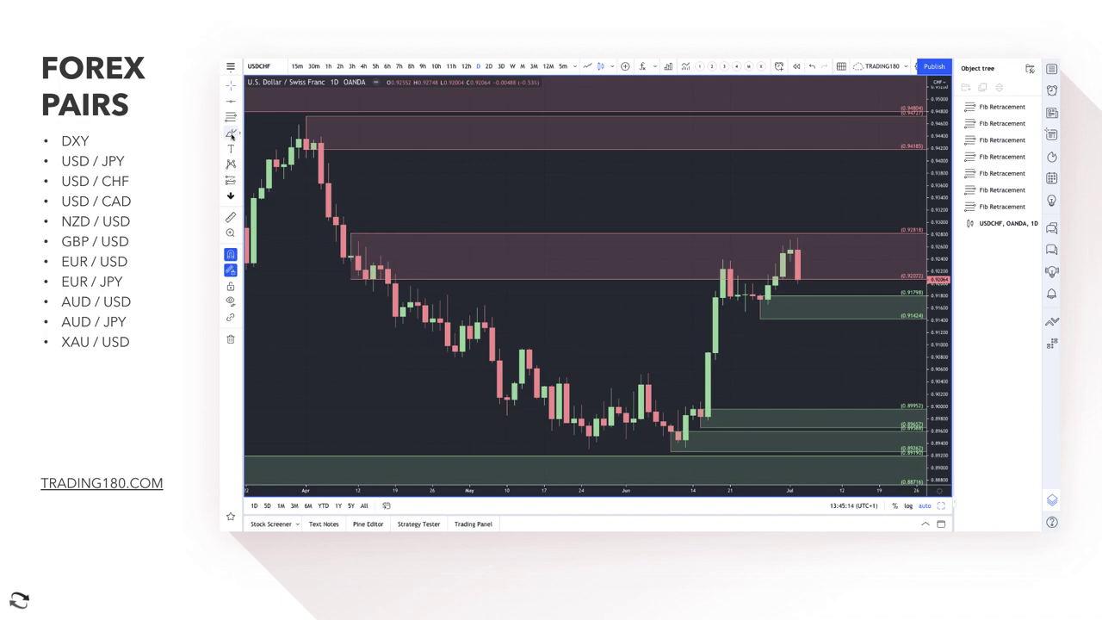
# Brush a fall through the 0.91424–0.91798 zone to a circled rebound at the 0.89952 zone, plus upward paths breaking the 0.92818 supply zone.
pyautogui.click(230, 133)
pyautogui.moveTo(766, 302)
pyautogui.mouseDown()
pyautogui.moveTo(818, 356)
pyautogui.moveTo(849, 411)
pyautogui.moveTo(880, 327)
pyautogui.moveTo(891, 338)
pyautogui.mouseUp()
pyautogui.moveTo(861, 400); pyautogui.dragTo(862, 397)
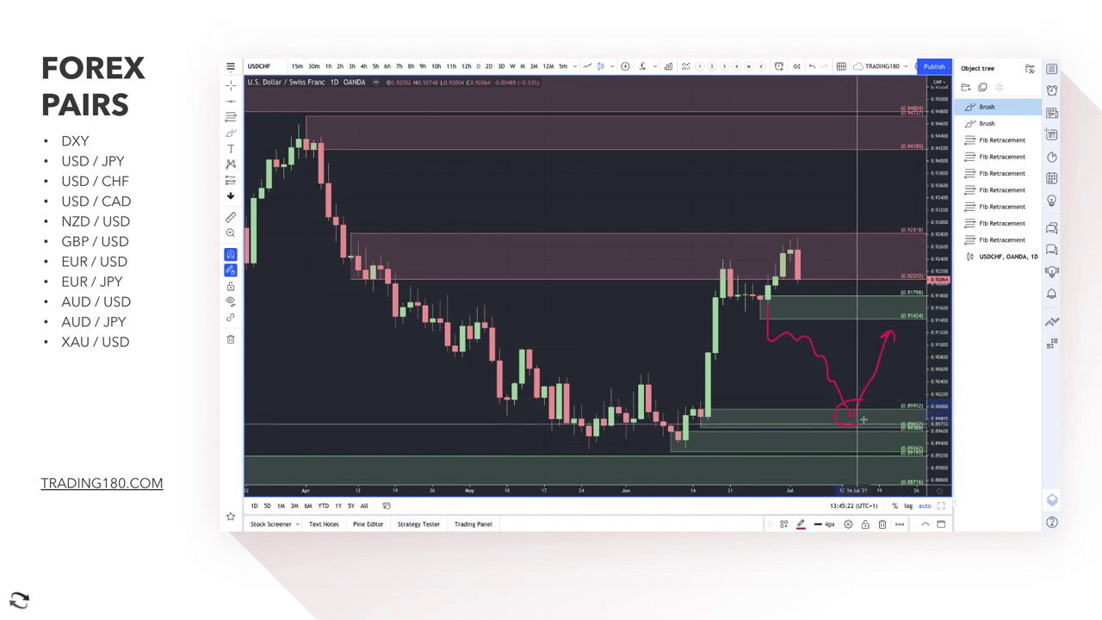
pyautogui.moveTo(799, 236); pyautogui.dragTo(830, 193)
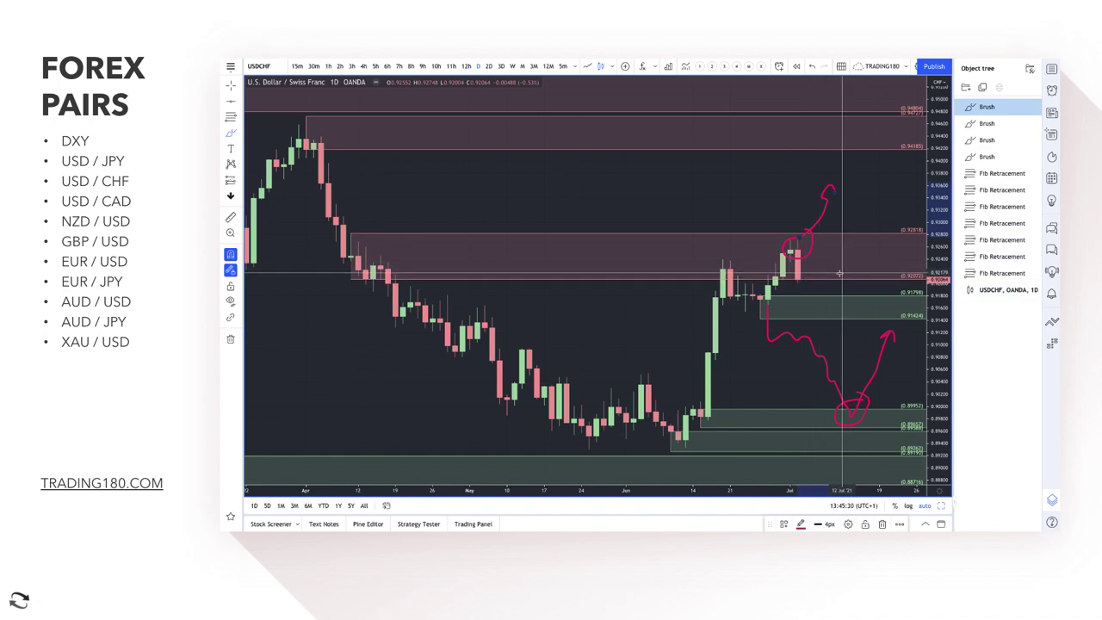
pyautogui.moveTo(823, 264)
pyautogui.mouseDown()
pyautogui.moveTo(856, 264)
pyautogui.moveTo(870, 278)
pyautogui.moveTo(805, 296)
pyautogui.moveTo(800, 311)
pyautogui.moveTo(825, 300)
pyautogui.moveTo(893, 191)
pyautogui.mouseUp()
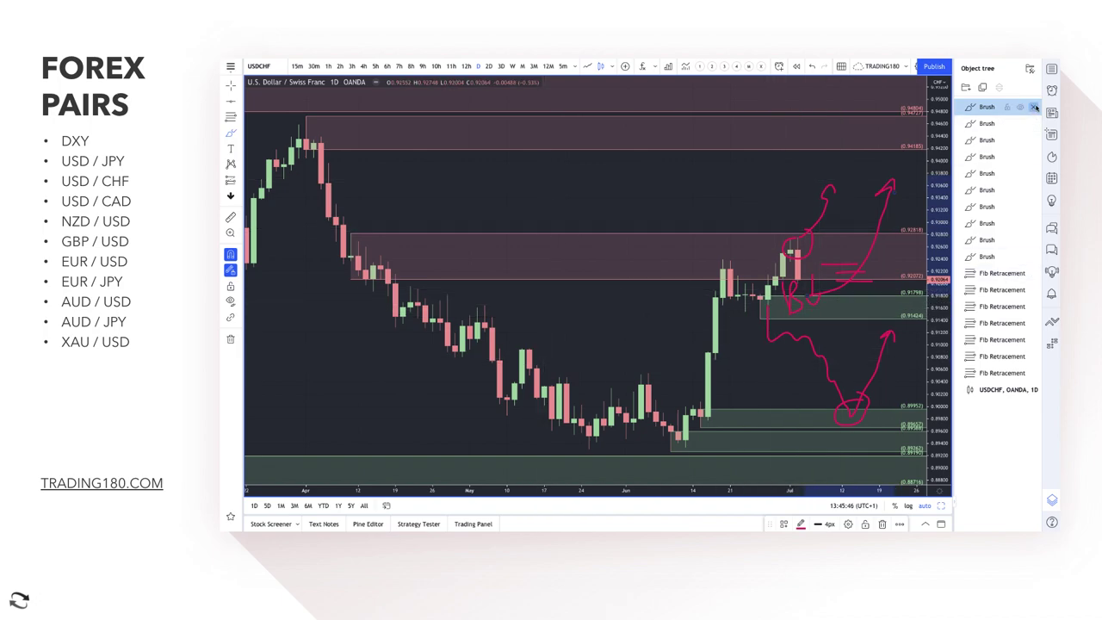
# Clear the projected-path brush strokes and handwritten marks from the USDCHF chart.
pyautogui.click(1034, 107)
pyautogui.click(1033, 107)
pyautogui.click(1035, 106)
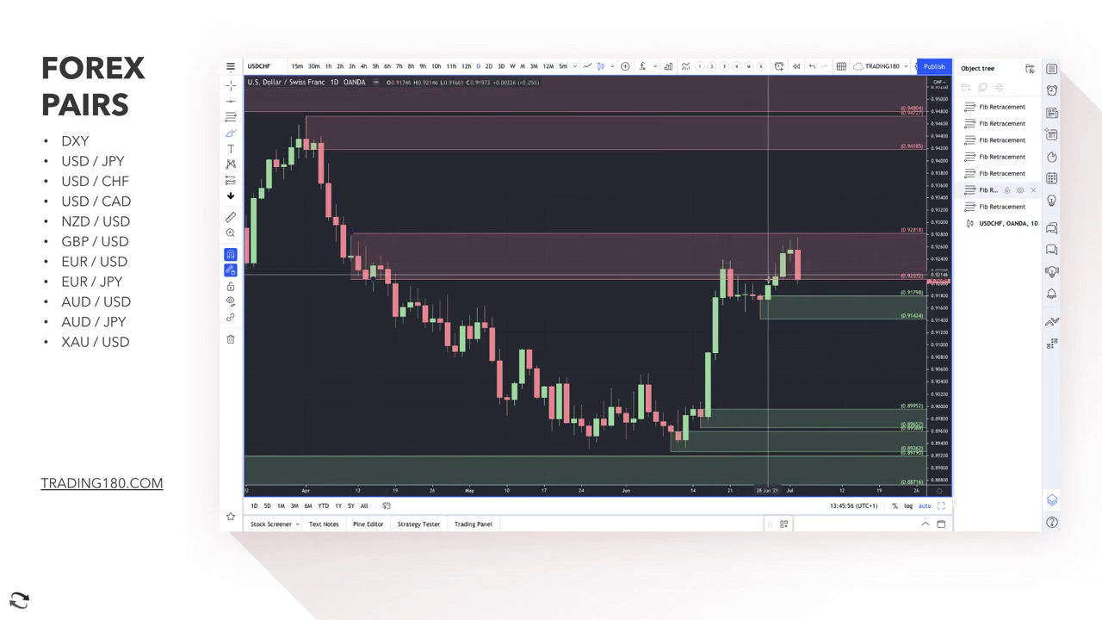
# Brush a dip into the 0.91424–0.91798 demand zone with arrows rising above the 0.92818 supply level, and circle the early-July candles.
pyautogui.moveTo(769, 278); pyautogui.dragTo(801, 298)
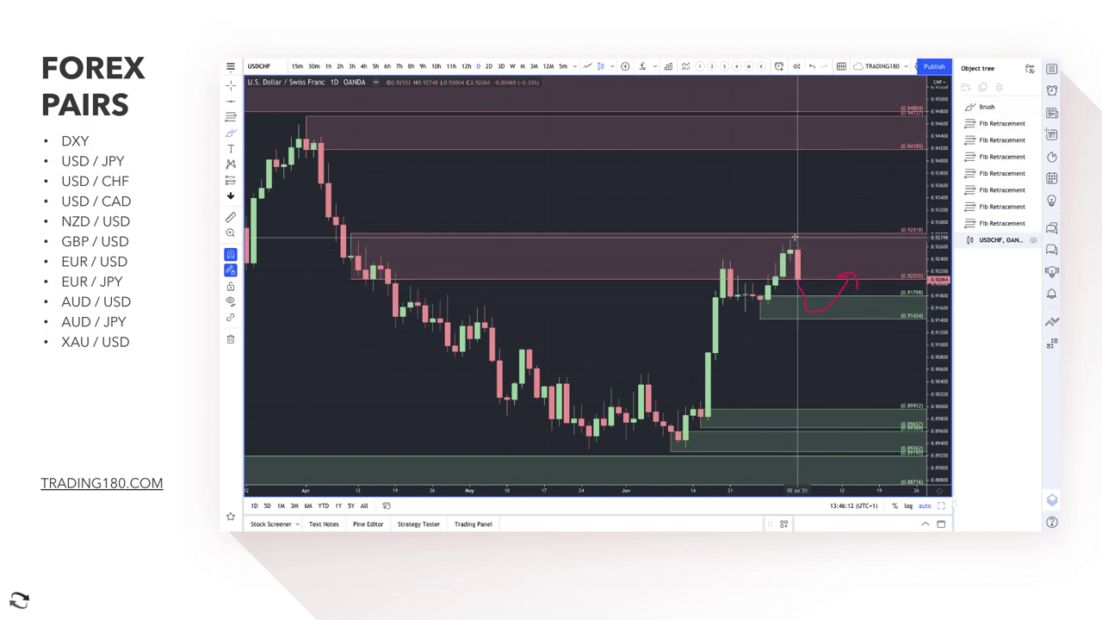
pyautogui.click(843, 320)
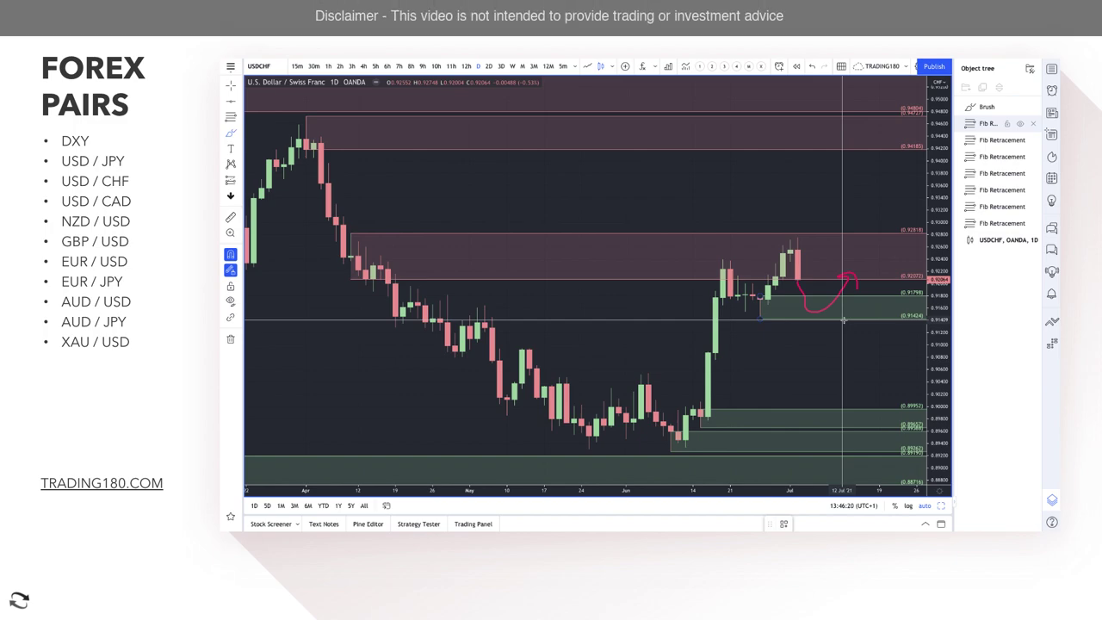
pyautogui.click(787, 315)
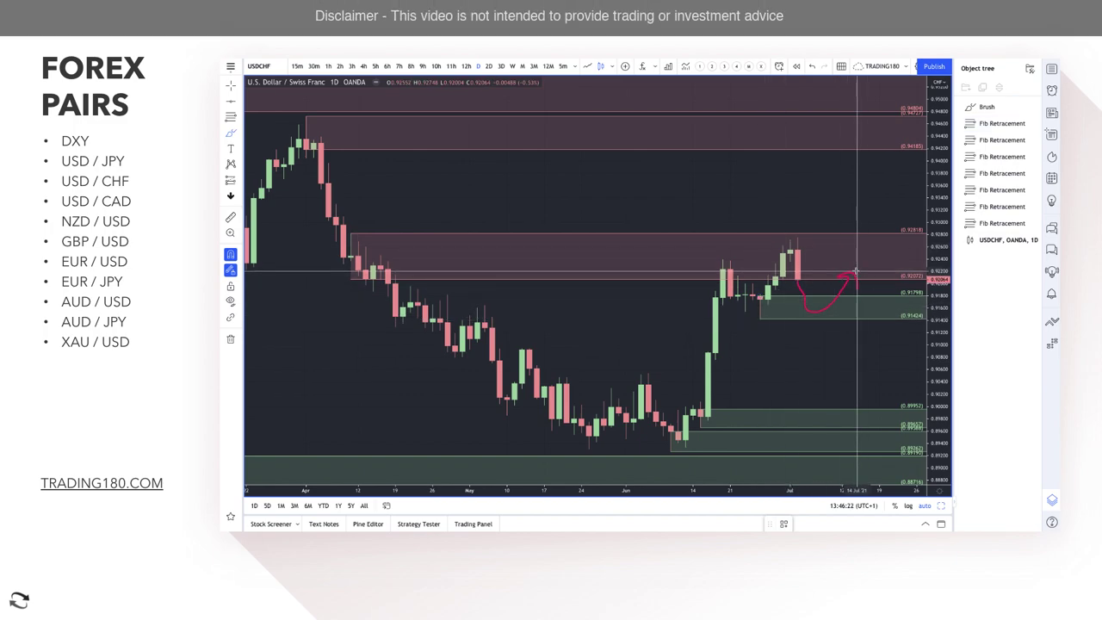
pyautogui.moveTo(855, 284); pyautogui.dragTo(895, 226)
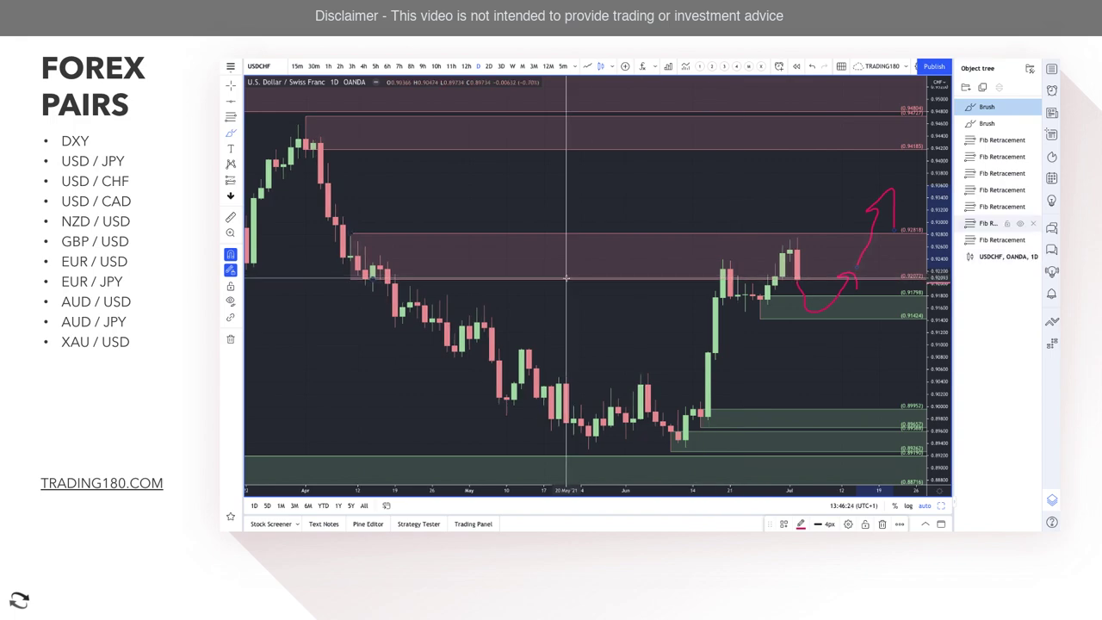
pyautogui.scroll(-2, 644, 284)
pyautogui.moveTo(791, 265); pyautogui.dragTo(787, 233)
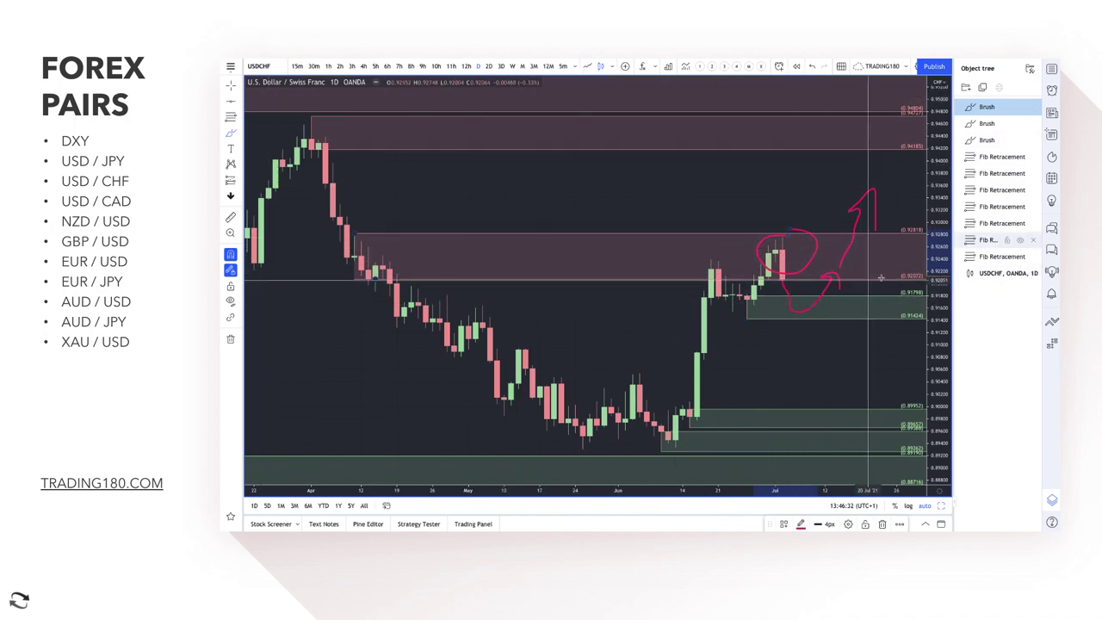
pyautogui.moveTo(777, 281)
pyautogui.mouseDown()
pyautogui.moveTo(801, 274)
pyautogui.moveTo(819, 296)
pyautogui.moveTo(832, 287)
pyautogui.mouseUp()
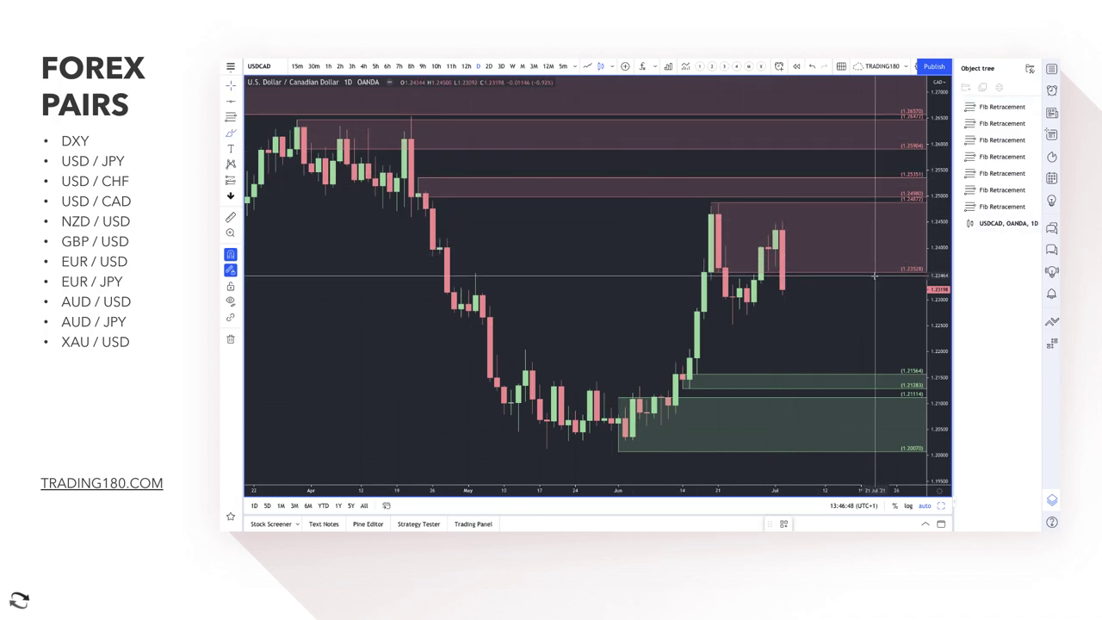
# Brush the late-June dip and rebound to a circled high in USDCAD's 1.23528–1.24872 supply zone with a falling arrow, and remove the strokes.
pyautogui.click(725, 273)
pyautogui.click(711, 273)
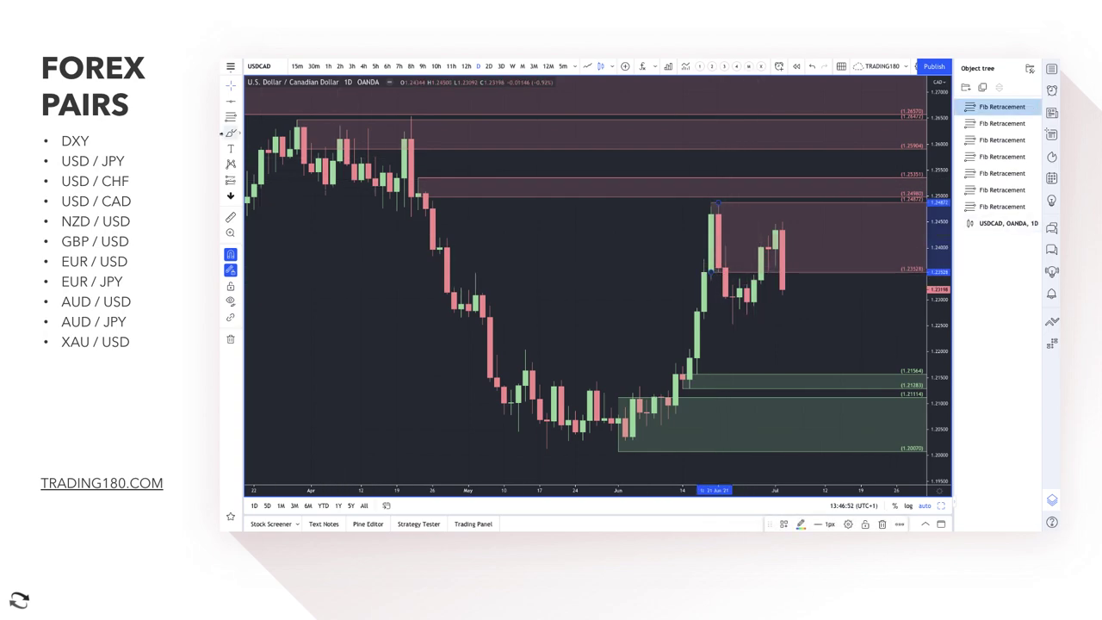
pyautogui.click(230, 134)
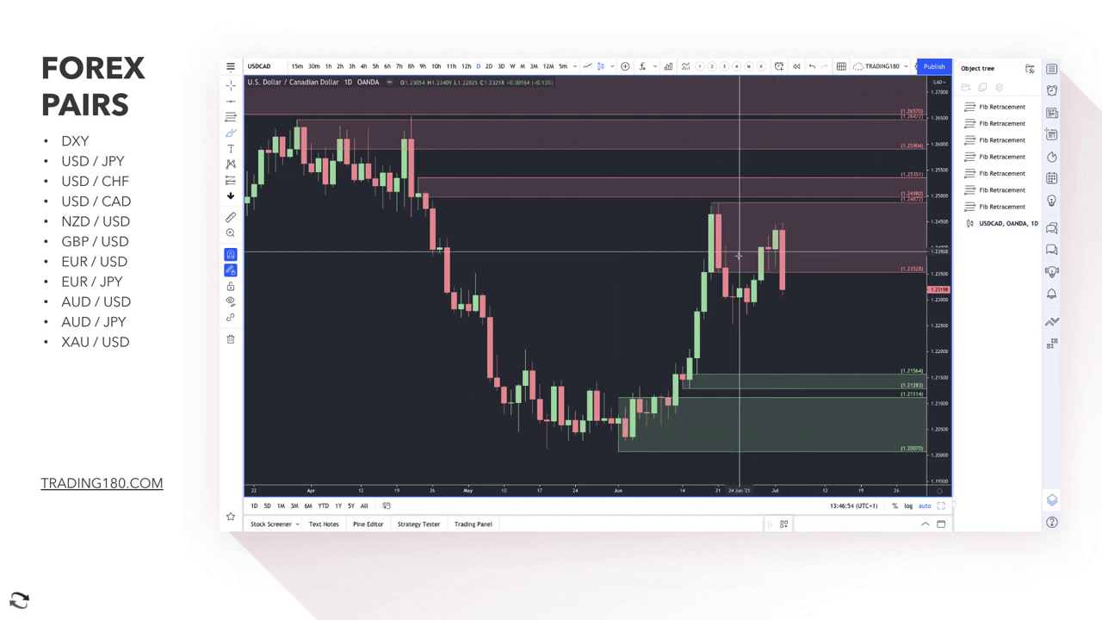
pyautogui.moveTo(730, 268)
pyautogui.mouseDown()
pyautogui.moveTo(781, 248)
pyautogui.moveTo(791, 220)
pyautogui.moveTo(825, 306)
pyautogui.mouseUp()
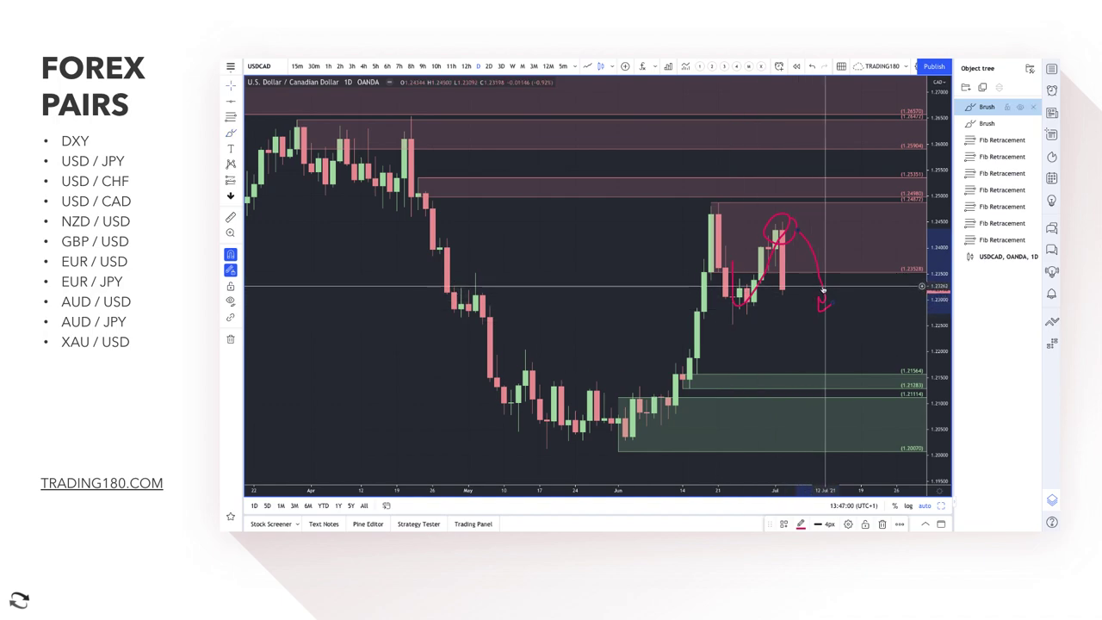
pyautogui.hotkey('ctrl', 'z')
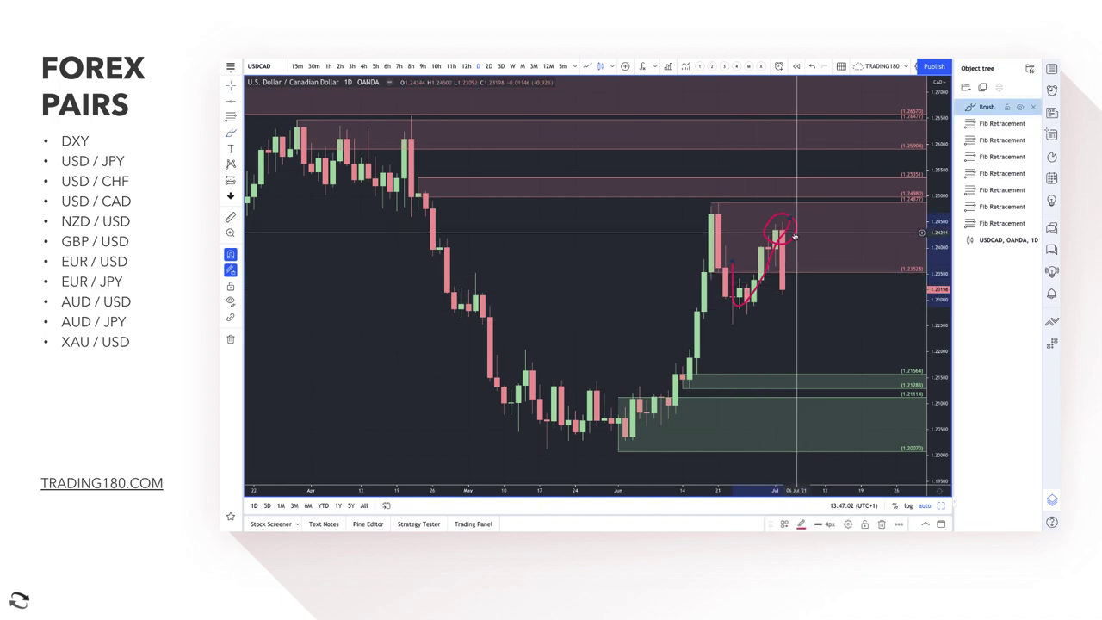
pyautogui.hotkey('ctrl', 'z')
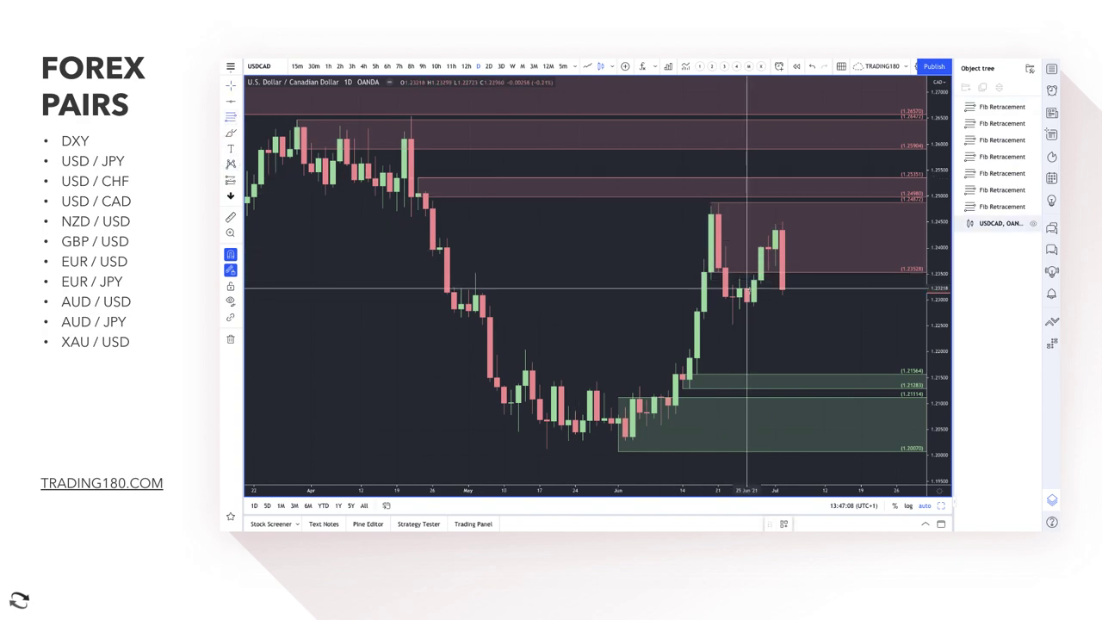
# Add a 1.22526–1.23218 demand zone on USDCAD with Fib Retracement and raise the supply zone's lower boundary to 1.23982.
pyautogui.moveTo(746, 287); pyautogui.dragTo(731, 324)
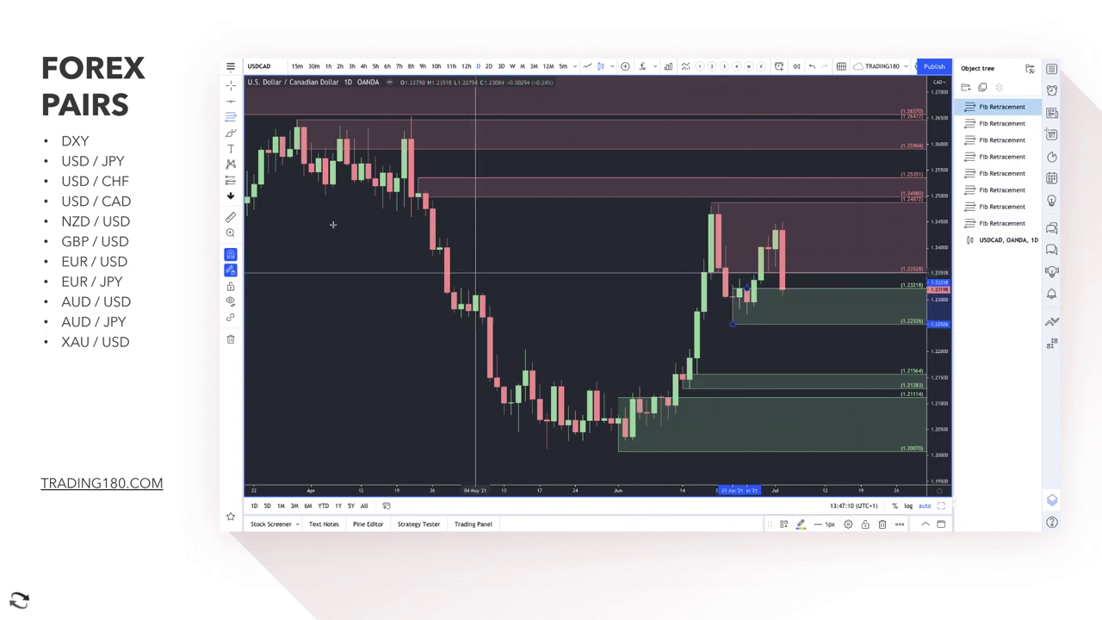
pyautogui.press('Escape')
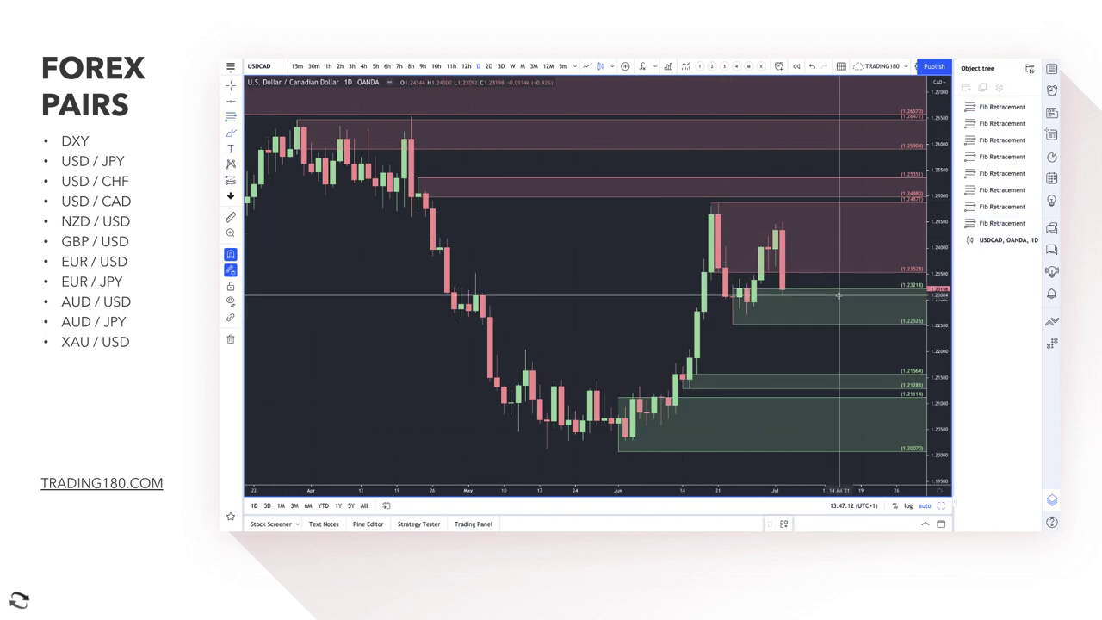
pyautogui.moveTo(711, 273); pyautogui.dragTo(770, 249)
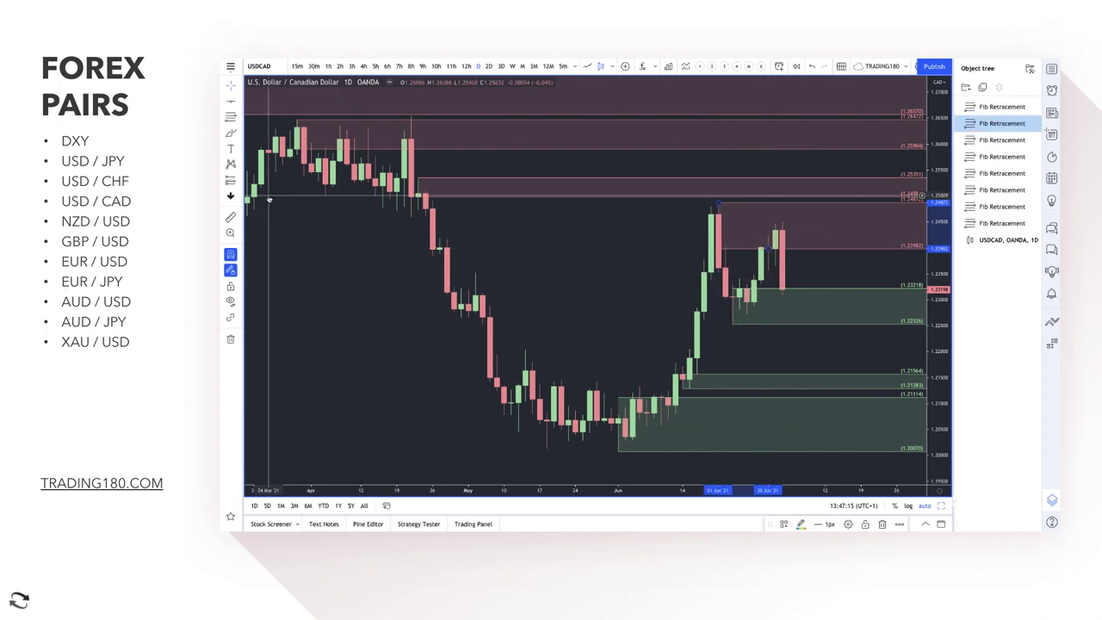
# Brush a zigzag range between the 1.22526–1.23218 demand zone and the 1.23982–1.24872 supply zone, circling projected turning points.
pyautogui.click(229, 131)
pyautogui.moveTo(718, 207)
pyautogui.mouseDown()
pyautogui.moveTo(737, 318)
pyautogui.moveTo(777, 230)
pyautogui.moveTo(792, 315)
pyautogui.moveTo(828, 215)
pyautogui.moveTo(848, 308)
pyautogui.moveTo(873, 225)
pyautogui.mouseUp()
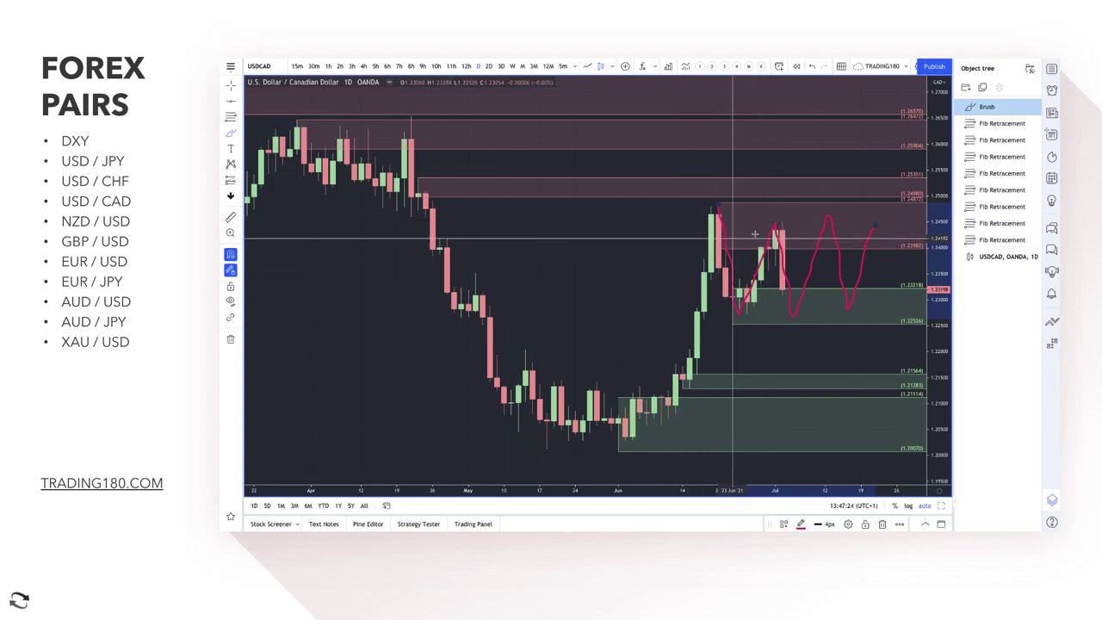
pyautogui.click(811, 215)
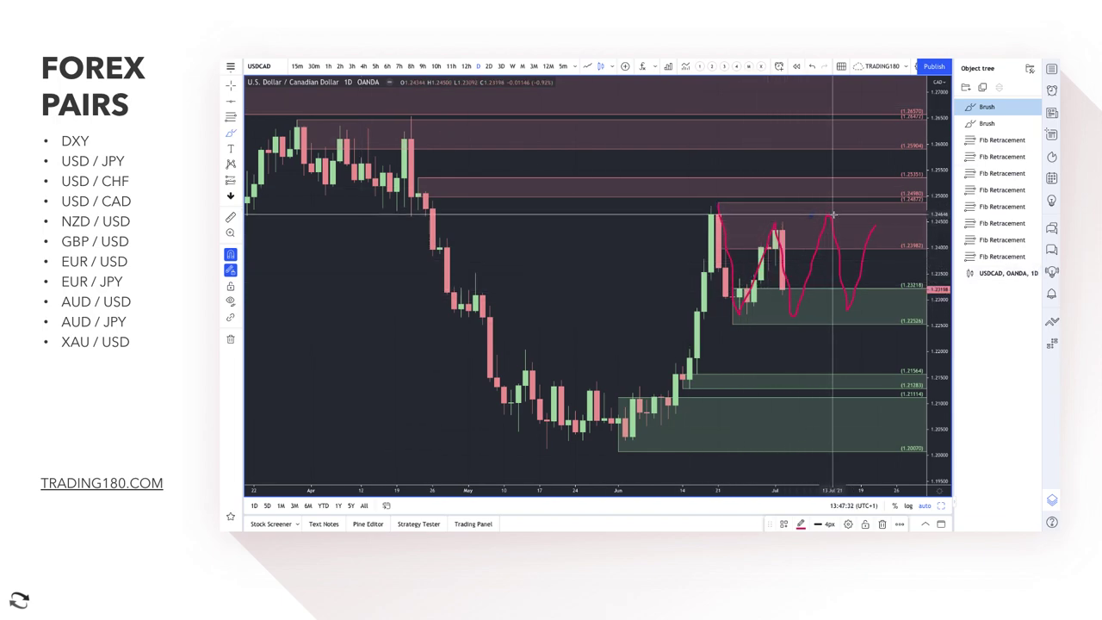
pyautogui.moveTo(831, 211); pyautogui.dragTo(828, 208)
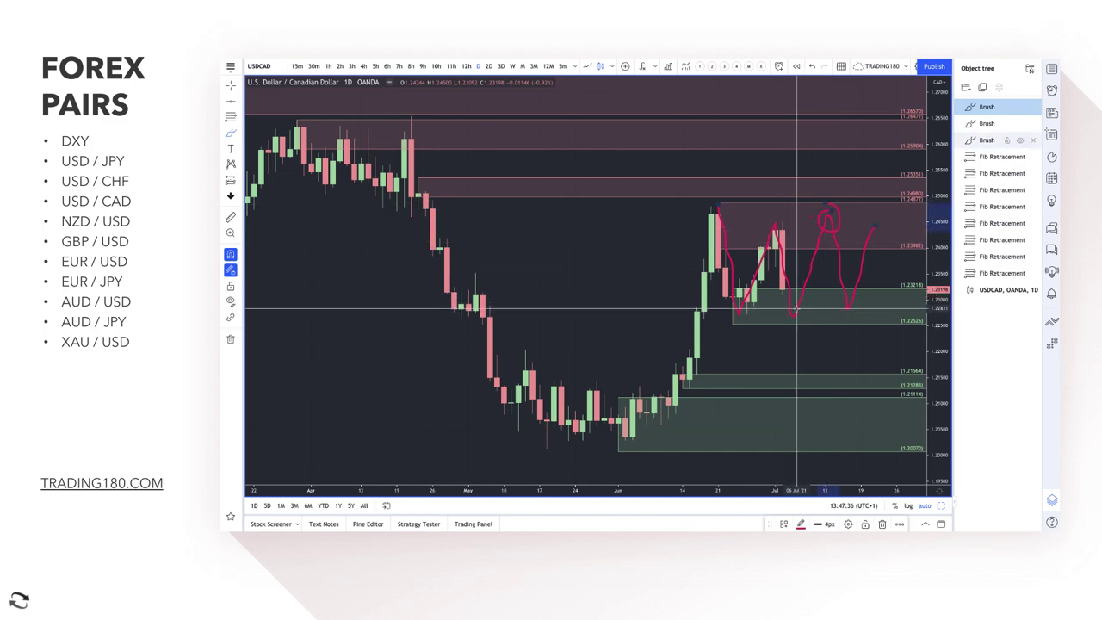
pyautogui.moveTo(794, 310)
pyautogui.mouseDown()
pyautogui.moveTo(783, 318)
pyautogui.moveTo(794, 308)
pyautogui.mouseUp()
# Circle NZDUSD's late-June low, the following swing high and the early-July low with the Brush, adding the fall and projected rebound.
pyautogui.scroll(4, 793, 308)
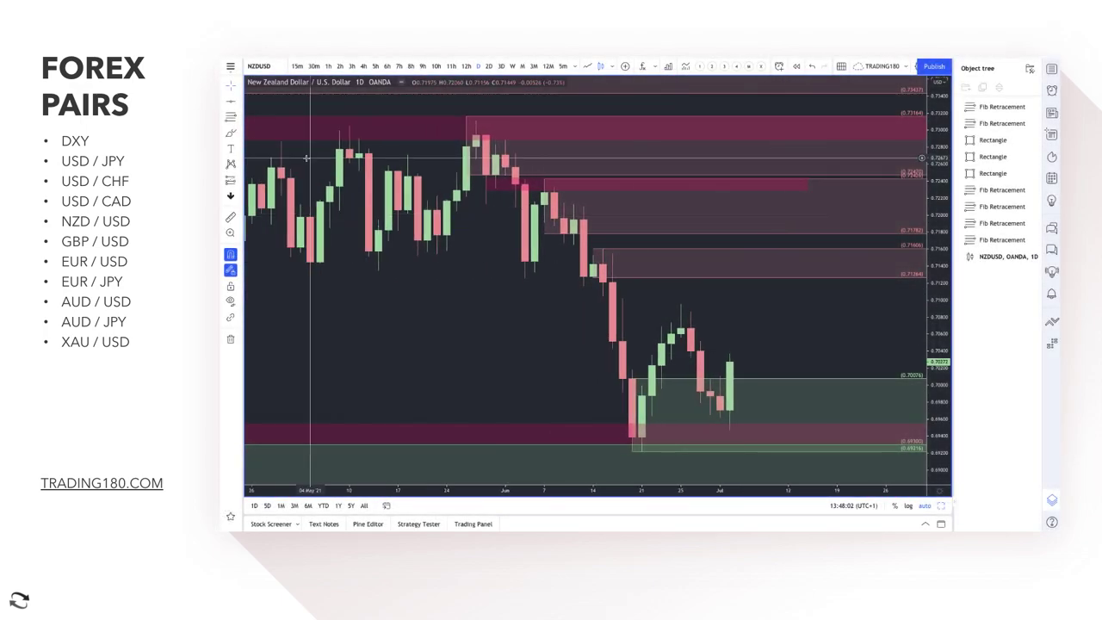
pyautogui.scroll(-3, 667, 399)
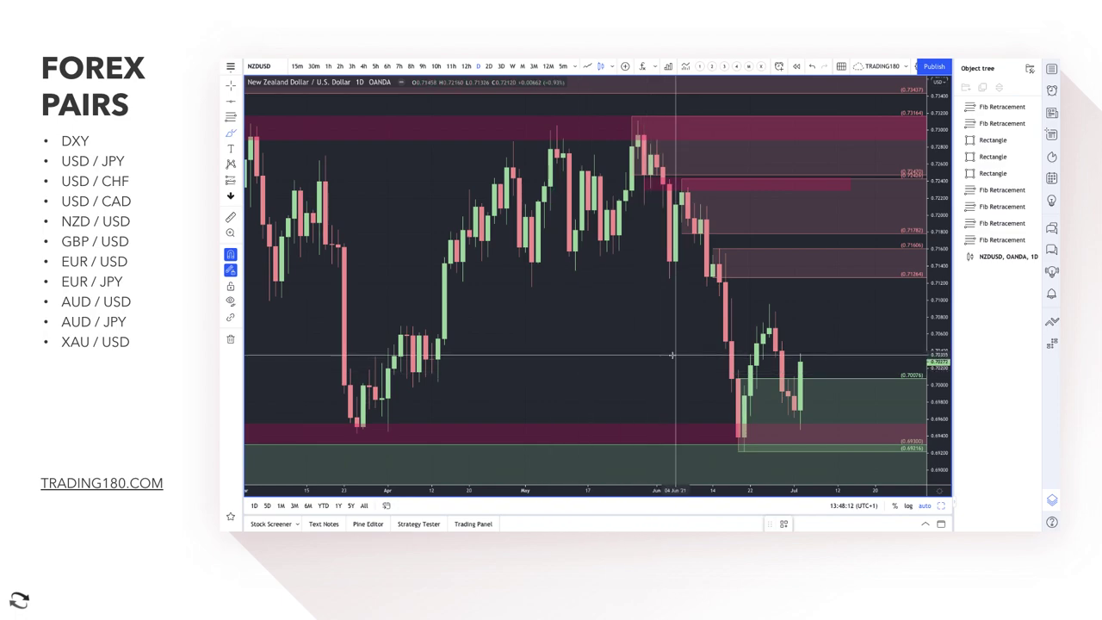
pyautogui.scroll(-3, 745, 392)
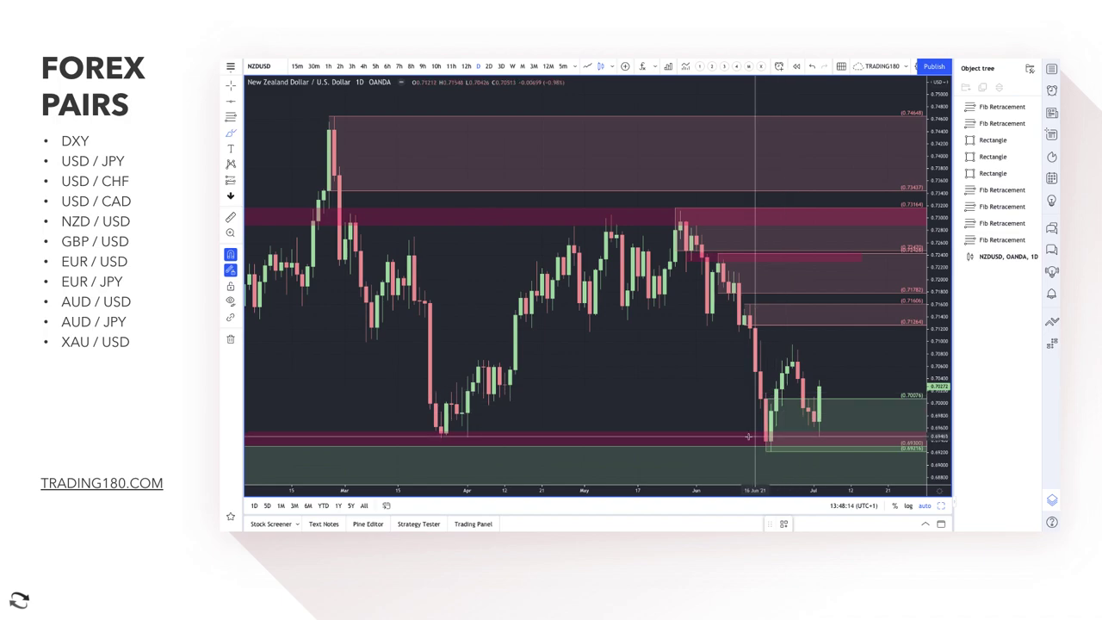
pyautogui.scroll(2, 764, 398)
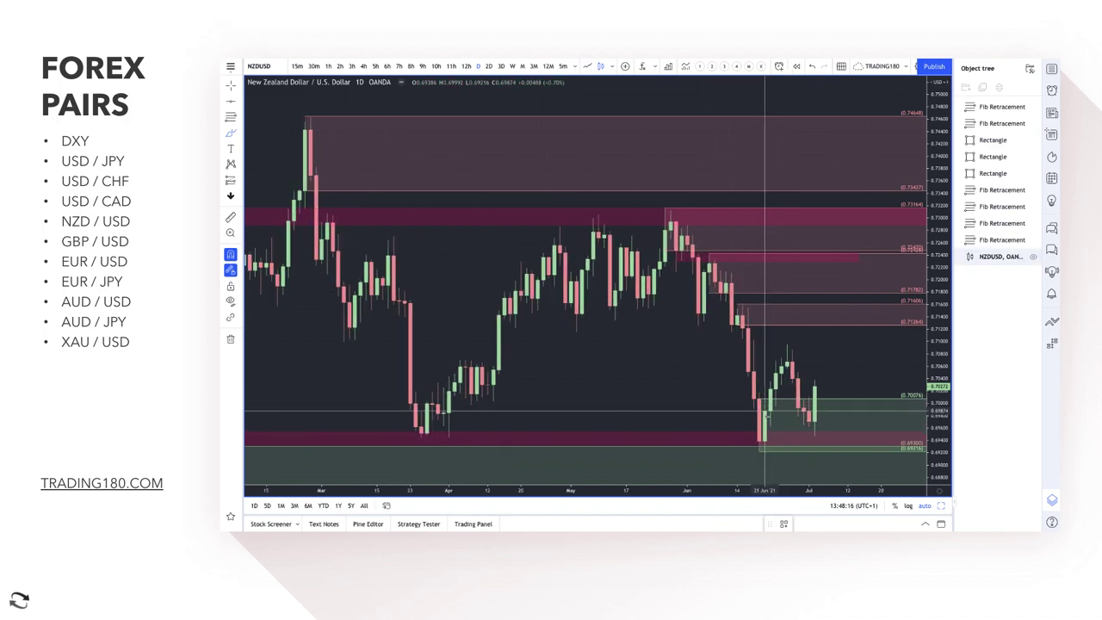
pyautogui.moveTo(764, 411); pyautogui.dragTo(749, 414)
pyautogui.moveTo(785, 348); pyautogui.dragTo(819, 440)
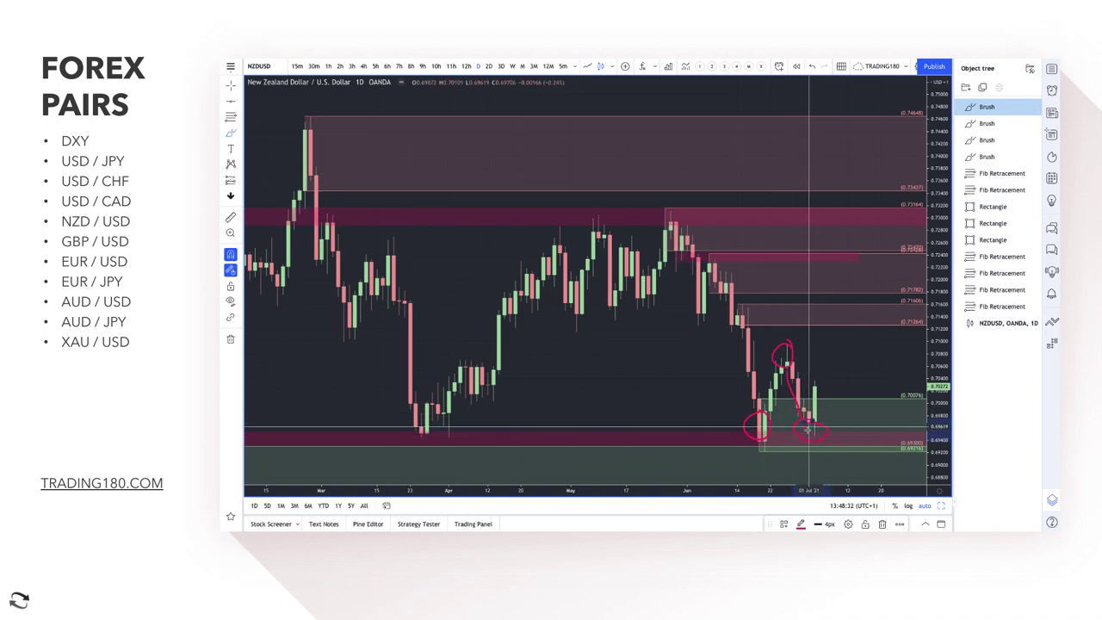
pyautogui.moveTo(807, 429)
pyautogui.mouseDown()
pyautogui.moveTo(834, 372)
pyautogui.moveTo(827, 391)
pyautogui.mouseUp()
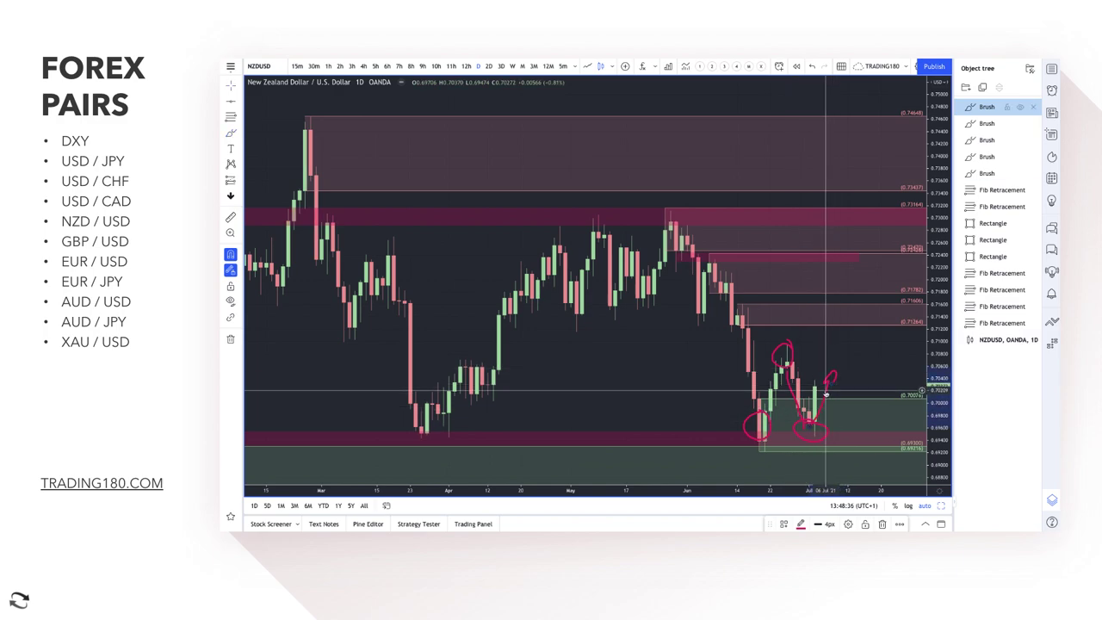
# Delete the NZDUSD rebound, fall and swing-point brush strokes, keeping the circle around the June low.
pyautogui.press('Delete')
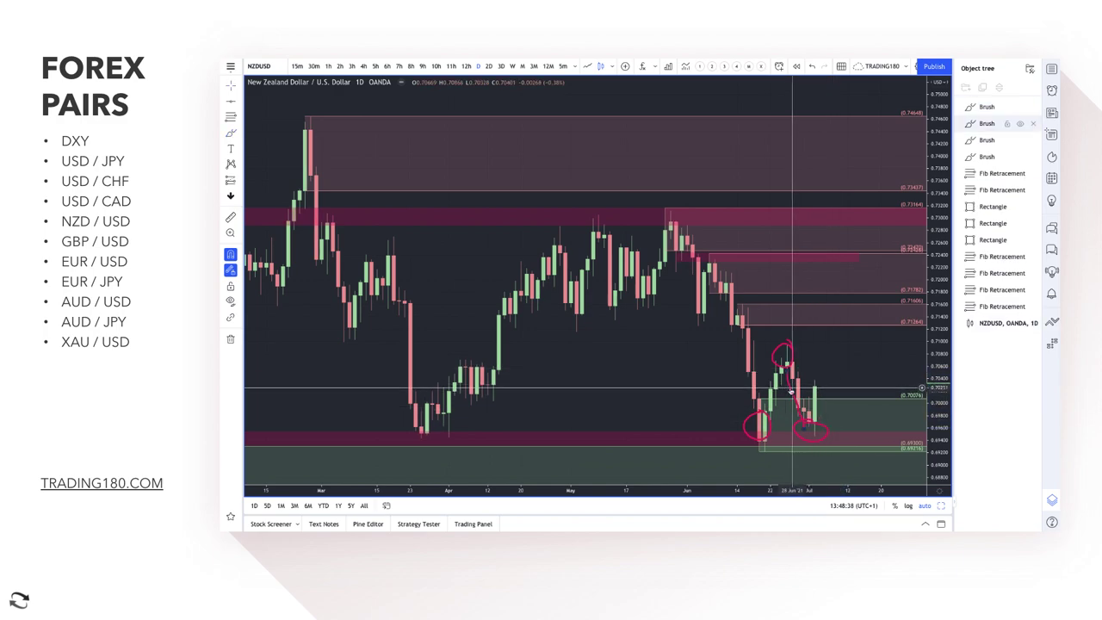
pyautogui.press('Delete')
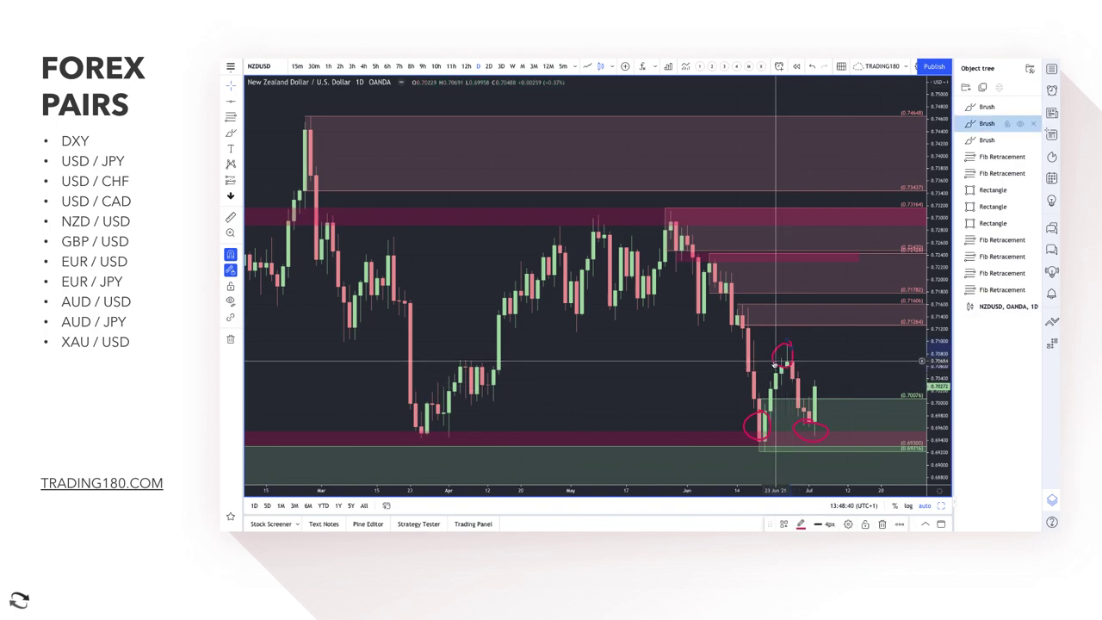
pyautogui.press('Delete')
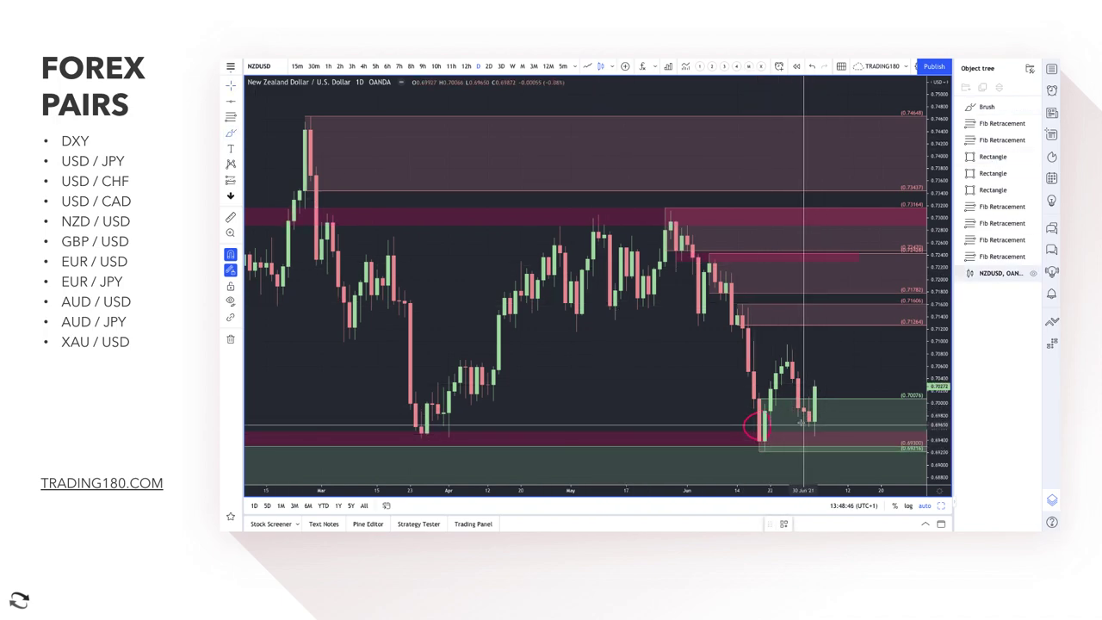
# Lower the NZDUSD demand zone's upper boundary to 0.69872 and brush a rising path from the latest candle to the 0.71264 supply zone.
pyautogui.click(766, 400)
pyautogui.moveTo(759, 401); pyautogui.dragTo(802, 411)
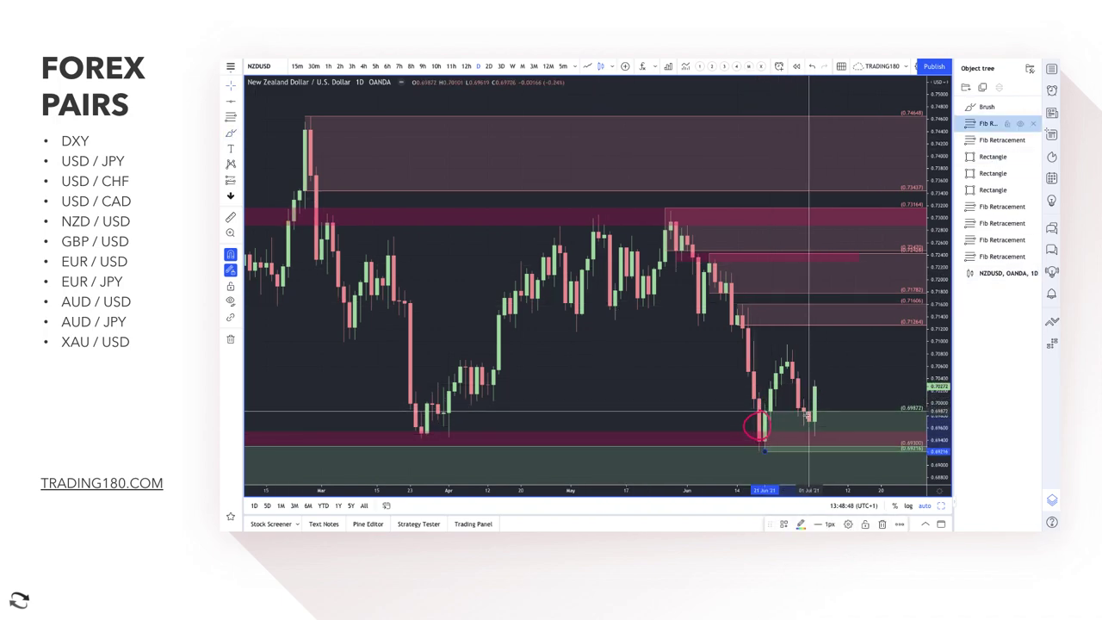
pyautogui.scroll(-2, 327, 229)
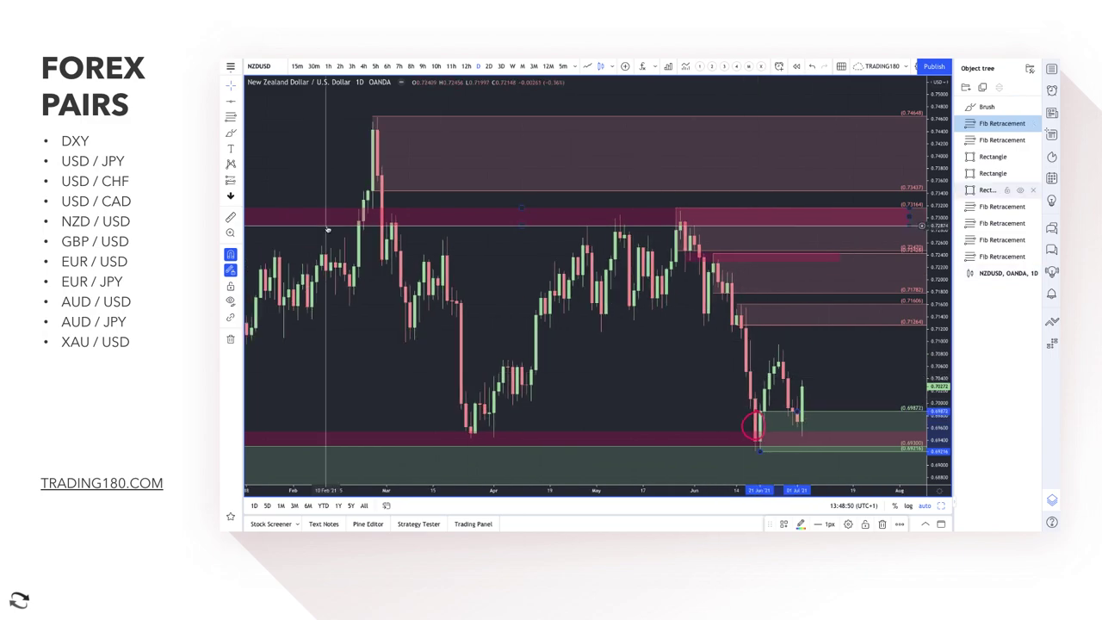
pyautogui.click(230, 135)
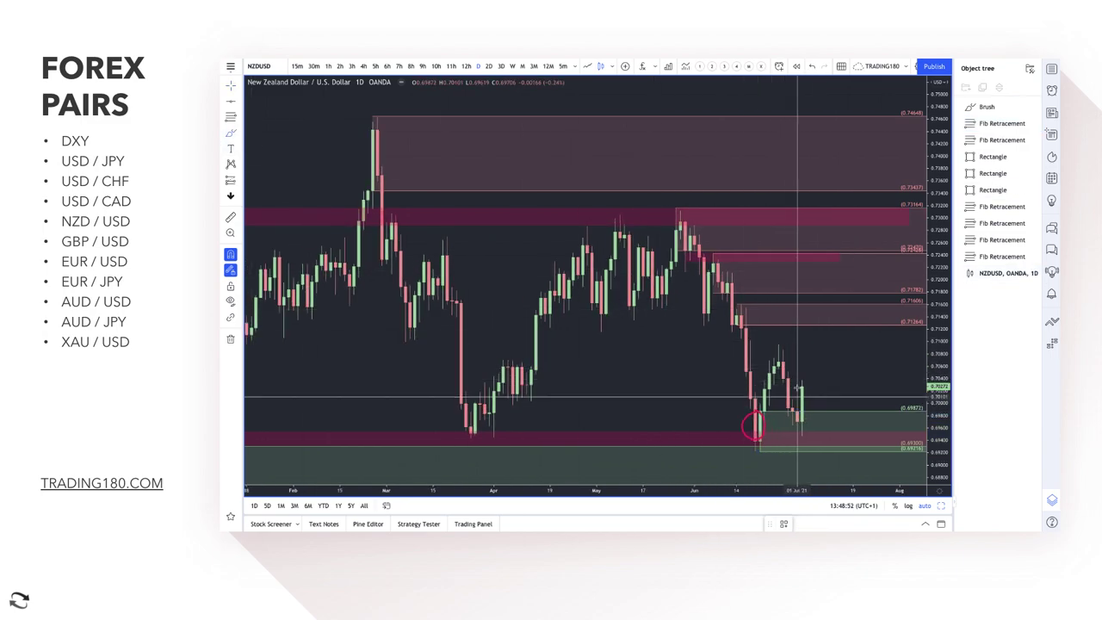
pyautogui.moveTo(806, 389)
pyautogui.mouseDown()
pyautogui.moveTo(856, 325)
pyautogui.moveTo(866, 331)
pyautogui.mouseUp()
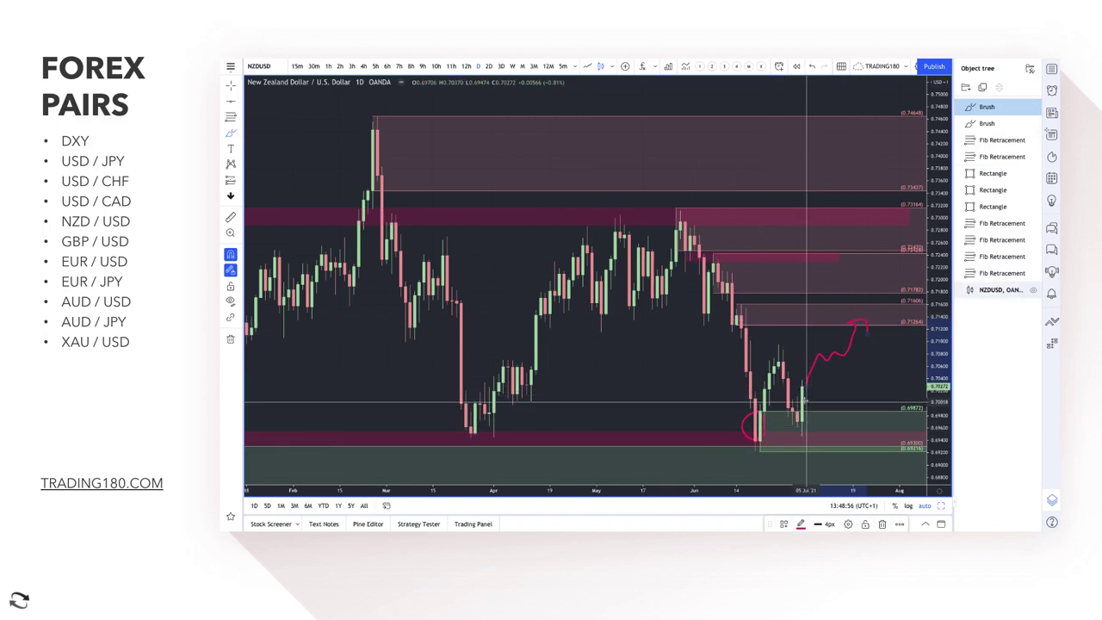
# Add a 0.70600–0.70953 Fib Retracement zone at the late-June swing high and apply the 1. SUPPLY template.
pyautogui.click(229, 118)
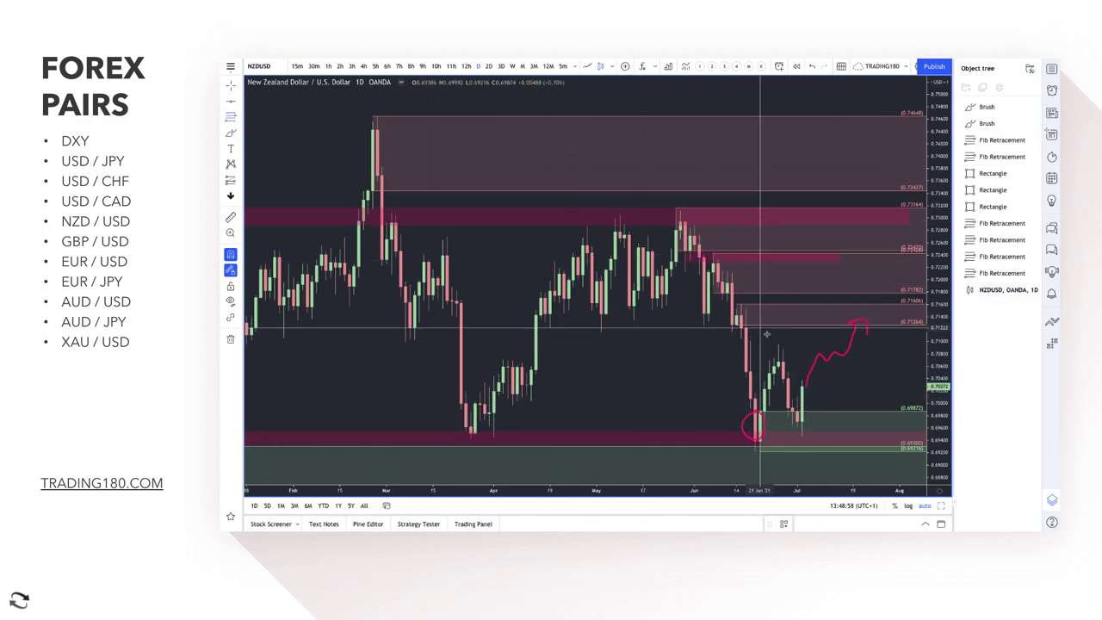
pyautogui.click(779, 366)
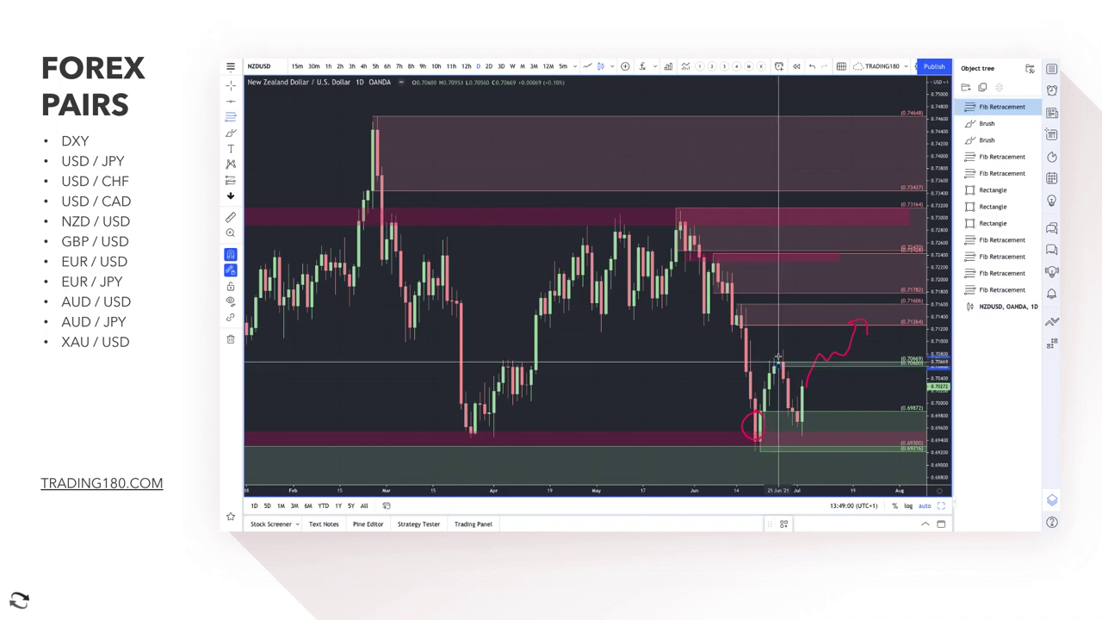
pyautogui.click(779, 344)
pyautogui.click(781, 523)
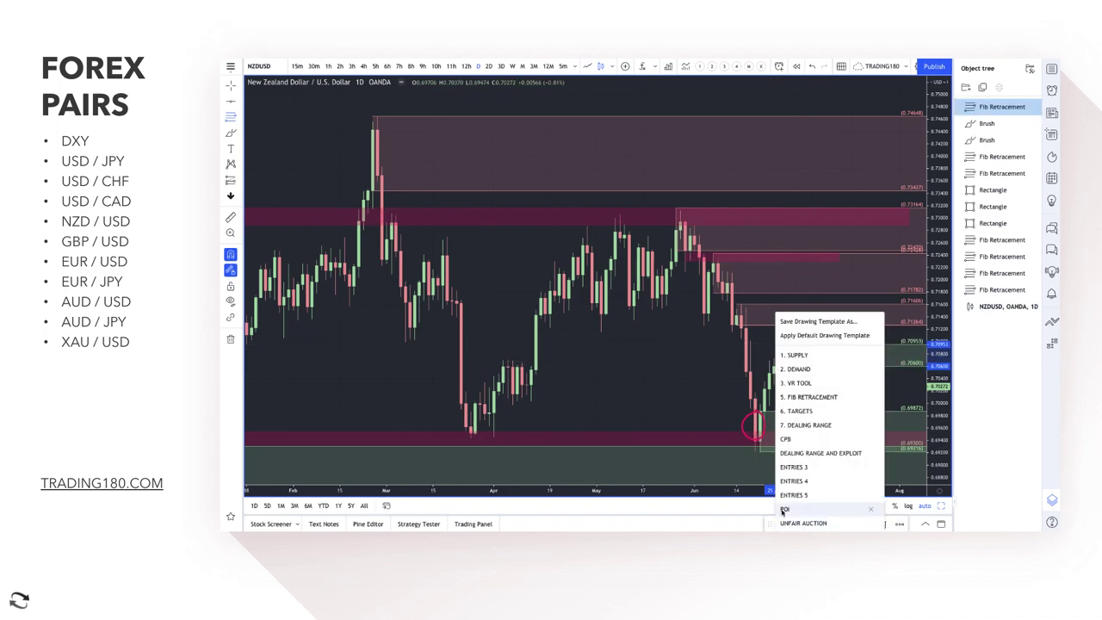
pyautogui.click(798, 355)
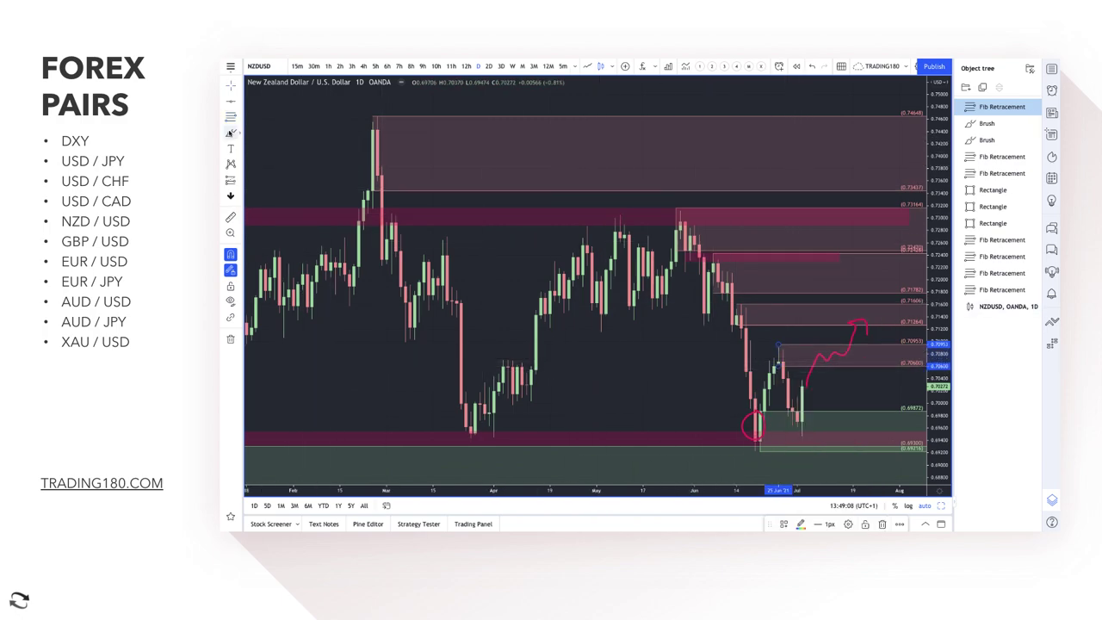
# Brush a question mark in the empty area below the May candles on the NZDUSD chart.
pyautogui.click(565, 328)
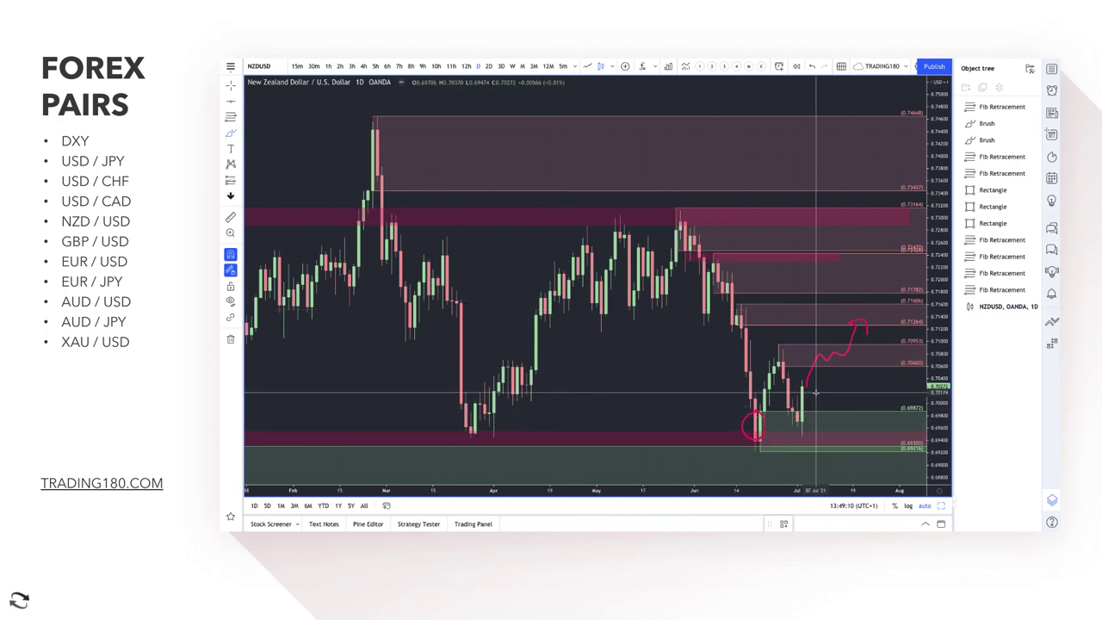
pyautogui.moveTo(613, 353)
pyautogui.mouseDown()
pyautogui.moveTo(659, 347)
pyautogui.moveTo(629, 375)
pyautogui.mouseUp()
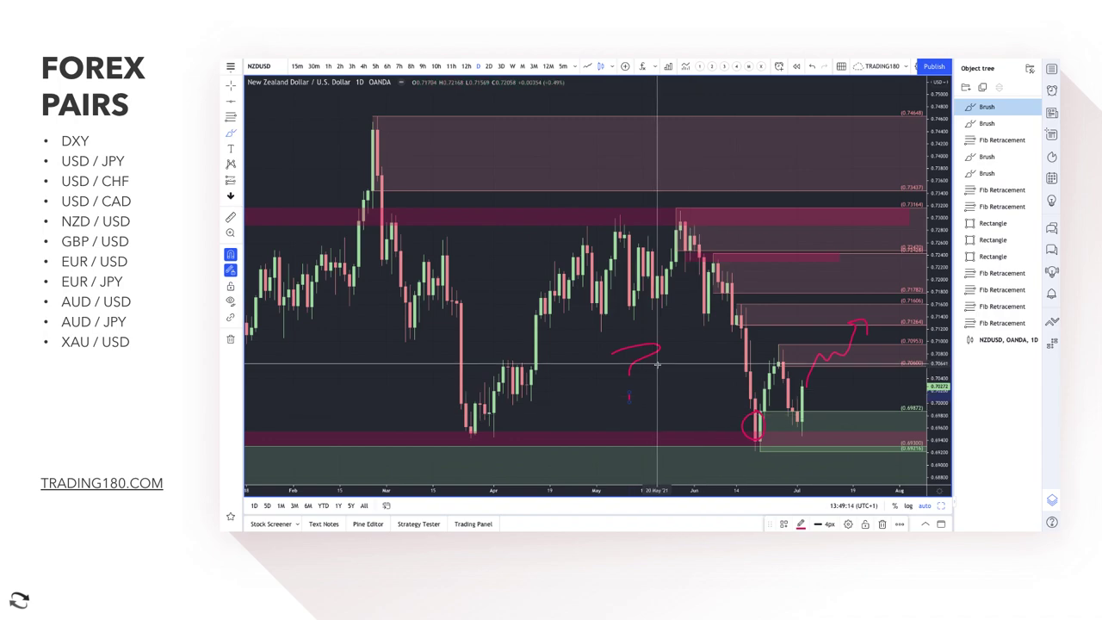
pyautogui.moveTo(667, 370)
pyautogui.mouseDown()
pyautogui.moveTo(699, 404)
pyautogui.moveTo(679, 389)
pyautogui.moveTo(663, 405)
pyautogui.mouseUp()
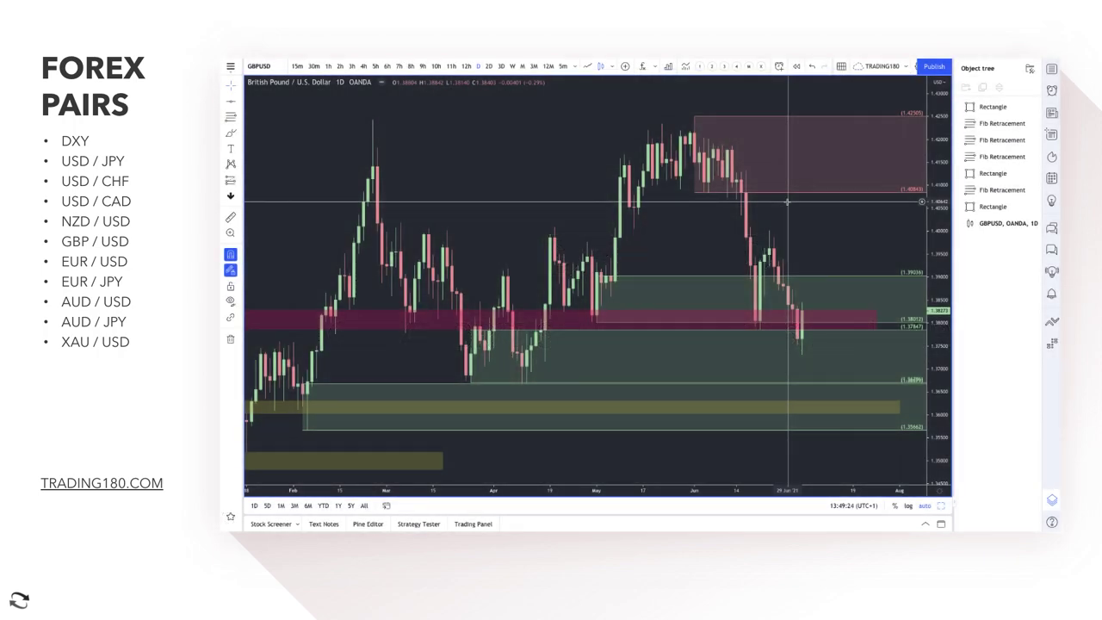
# Delete the demand zone between 1.38012 and 1.39036 from the GBPUSD chart.
pyautogui.rightClick(697, 278)
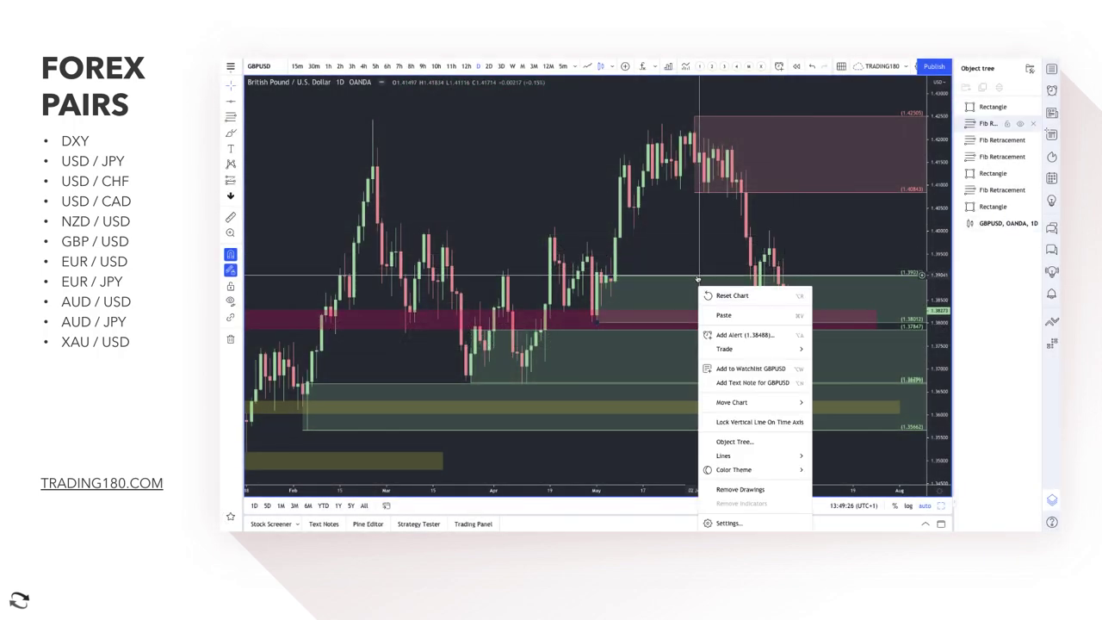
pyautogui.click(697, 279)
pyautogui.press('Delete')
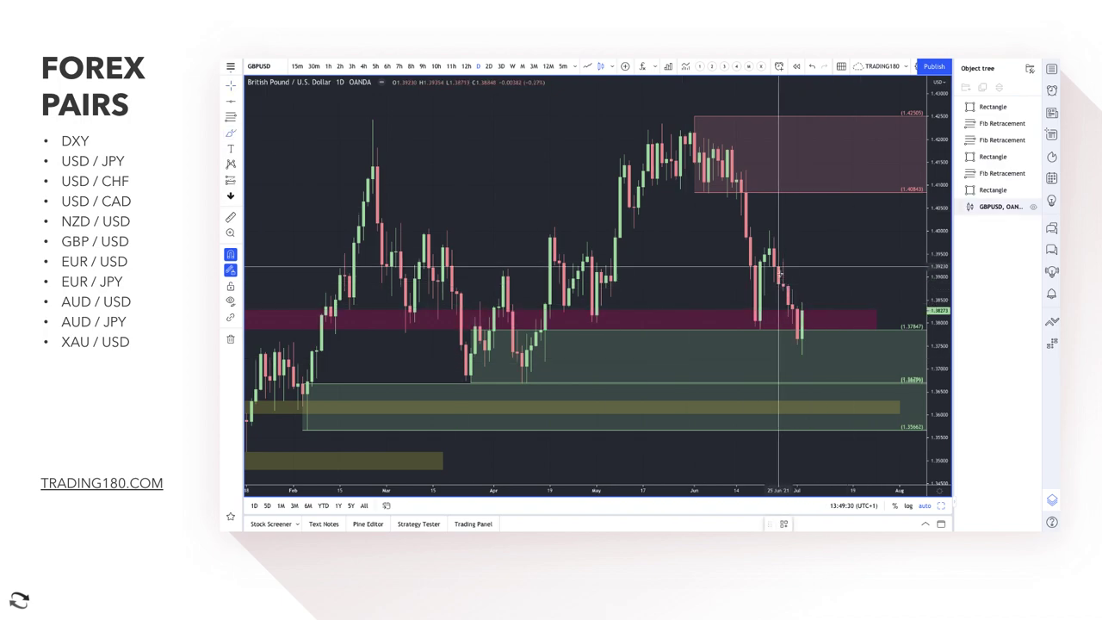
# Draw a 1.39493–1.40015 supply zone with Fib Retracement at GBPUSD's late-June swing high.
pyautogui.click(231, 118)
pyautogui.click(769, 230)
pyautogui.click(770, 252)
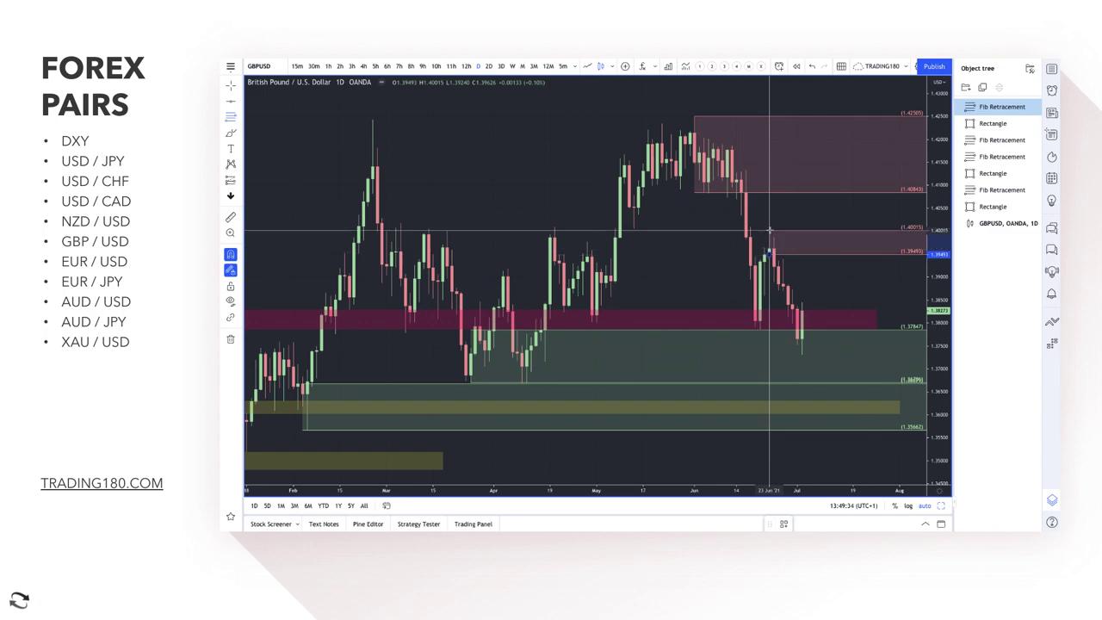
# Brush a curved downward arrow from GBPUSD's 1.39493–1.40015 supply zone to the early-July candles.
pyautogui.click(229, 135)
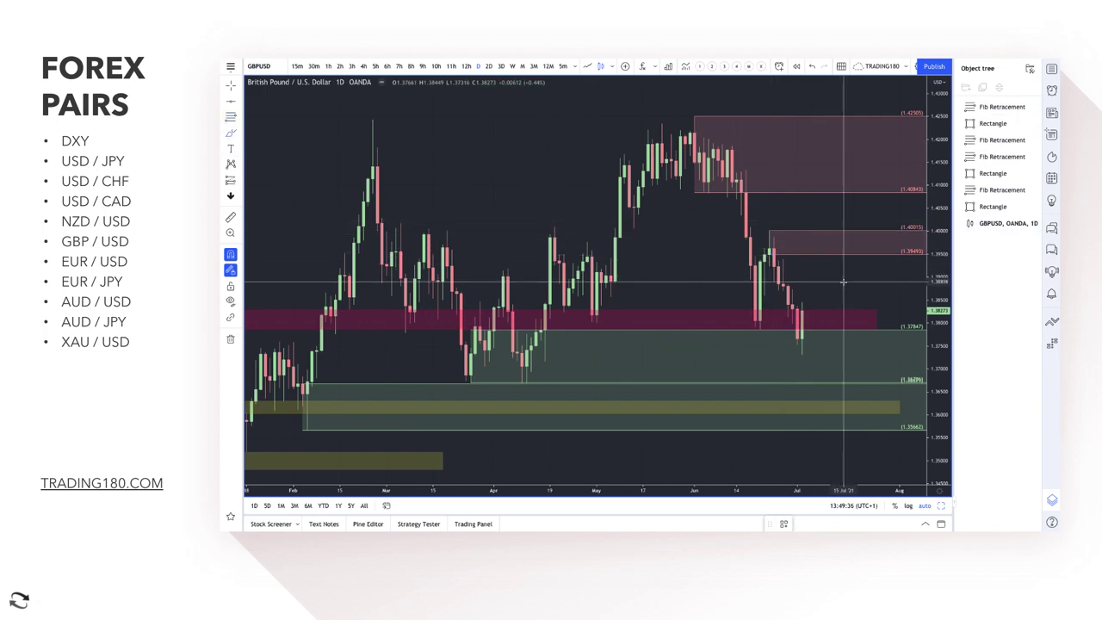
pyautogui.moveTo(785, 248); pyautogui.dragTo(828, 326)
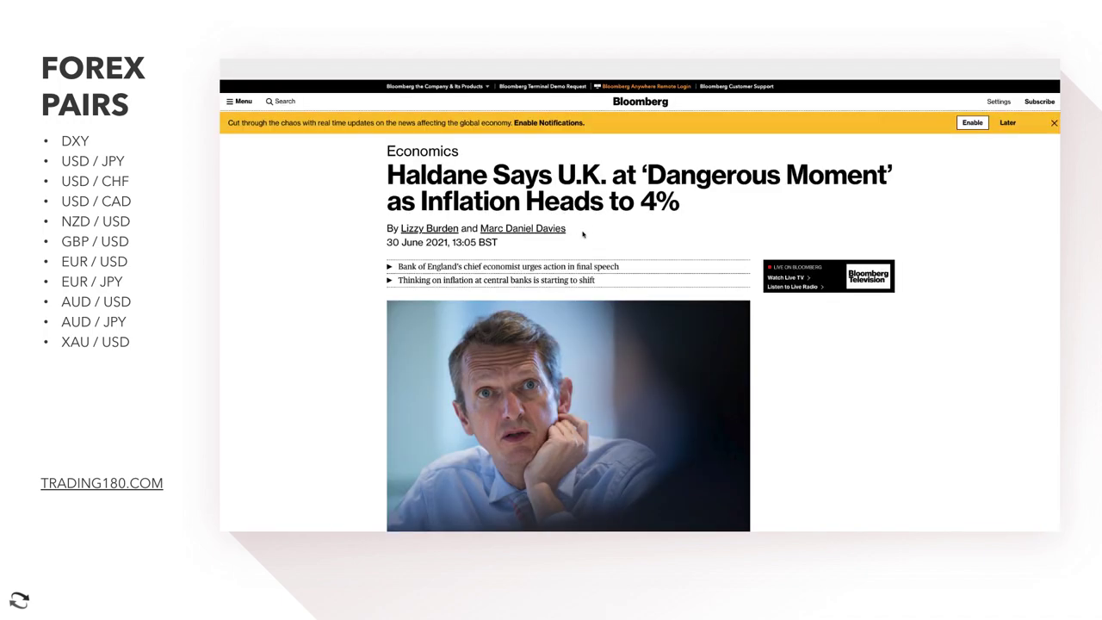
# Switch to the Bloomberg article on U.K. inflation heading to 4% and read its highlighted key points and opening paragraph.
pyautogui.scroll(-2, 583, 233)
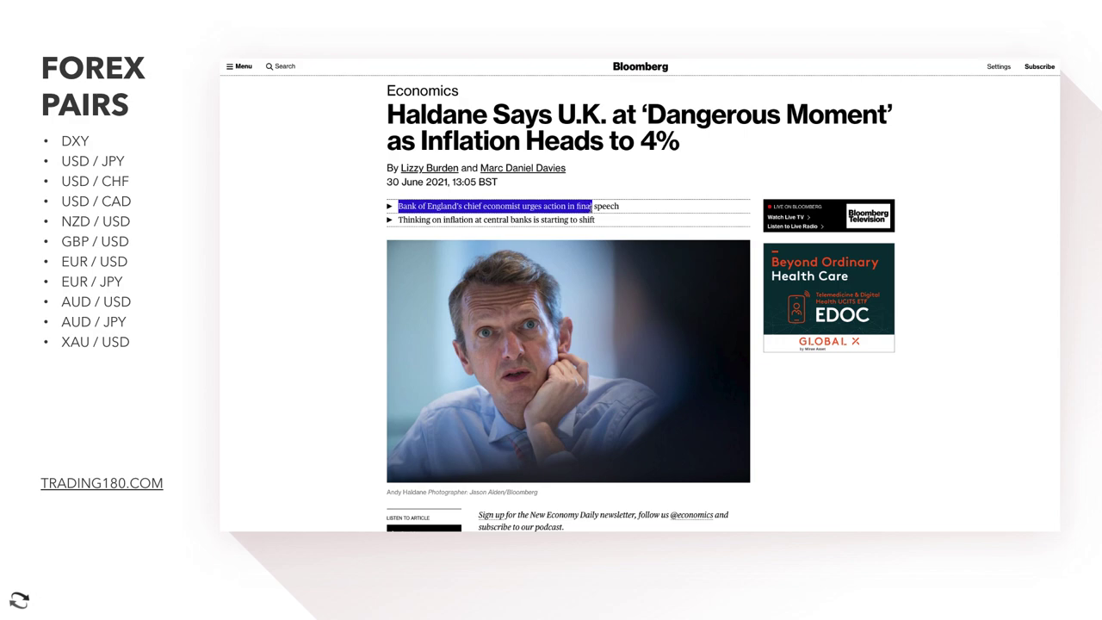
pyautogui.moveTo(616, 206); pyautogui.dragTo(606, 221)
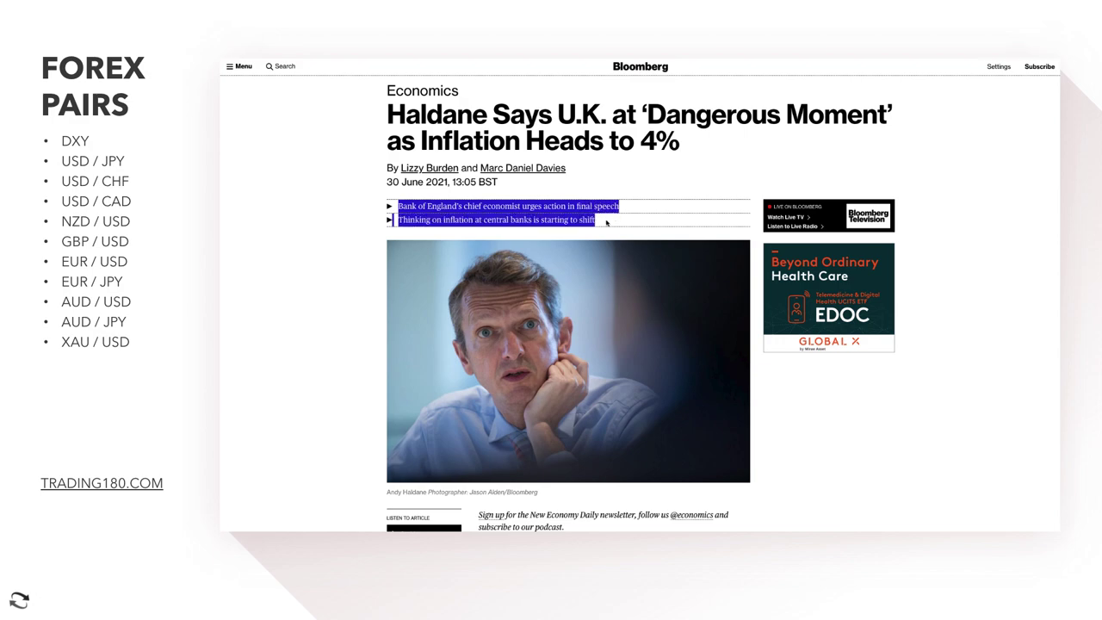
pyautogui.click(457, 215)
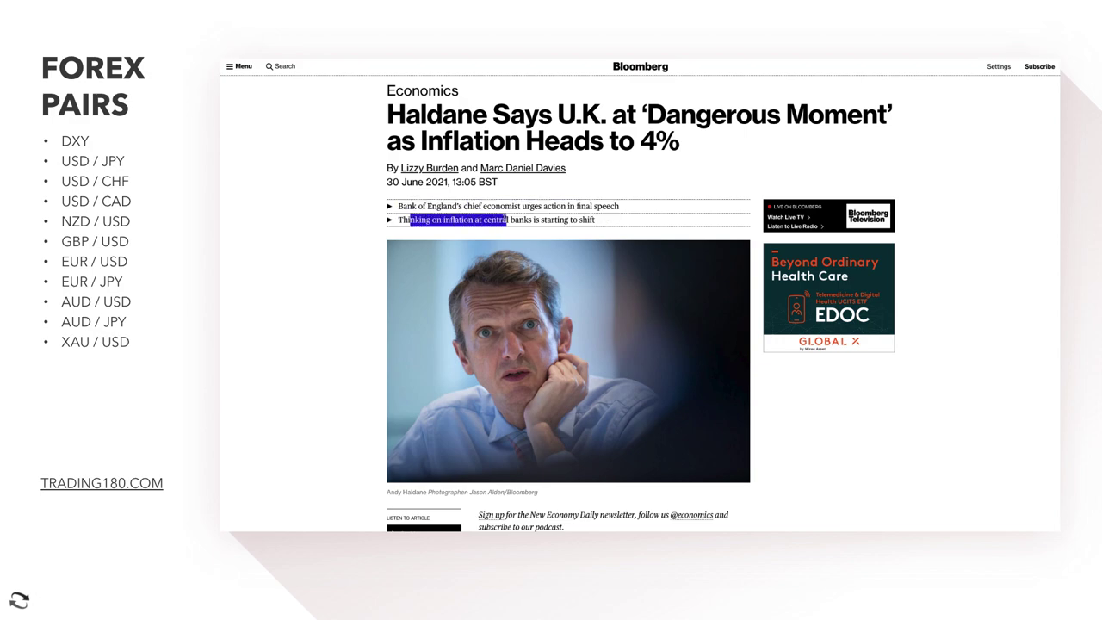
pyautogui.scroll(-3, 605, 324)
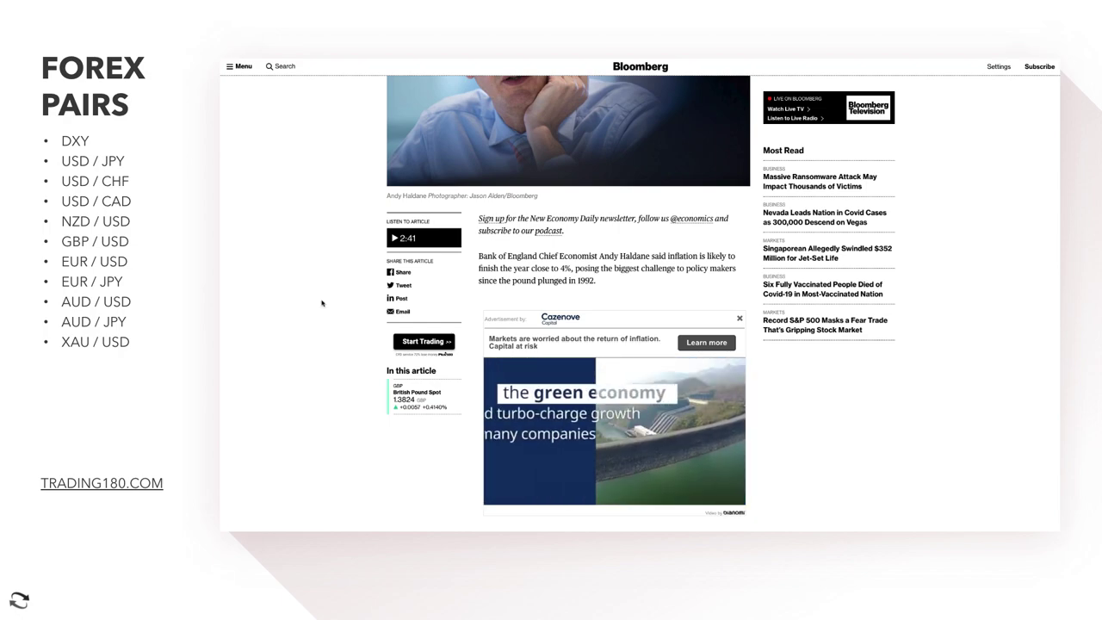
pyautogui.scroll(5, 345, 257)
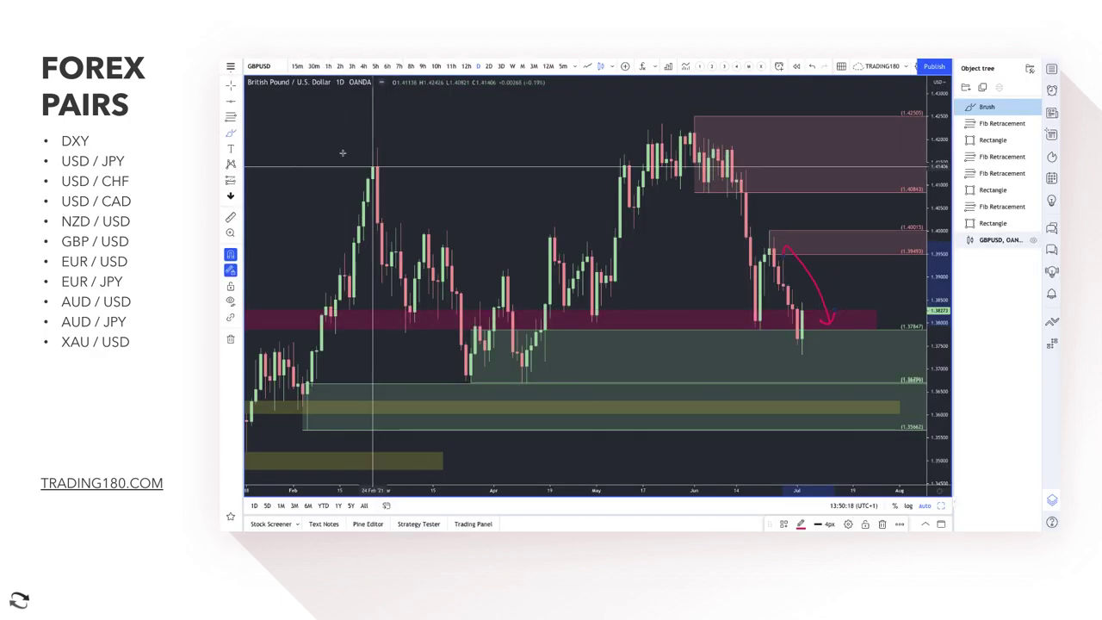
# Return to the GBPUSD chart and brush two upward arrows in the empty area above the March and April candles.
pyautogui.click(231, 133)
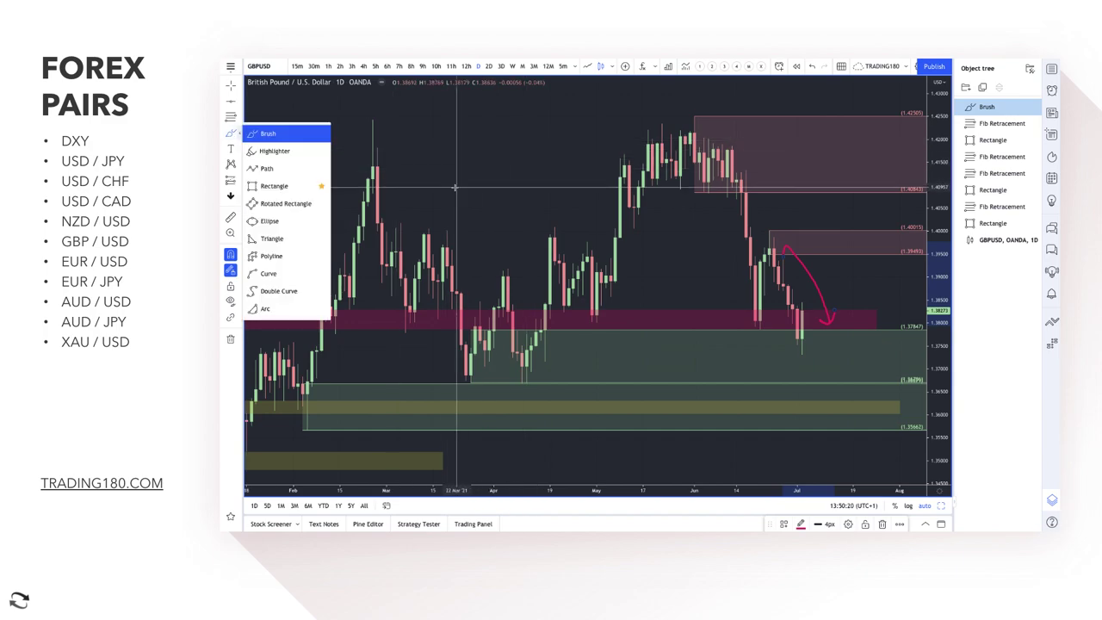
pyautogui.moveTo(450, 187); pyautogui.dragTo(520, 121)
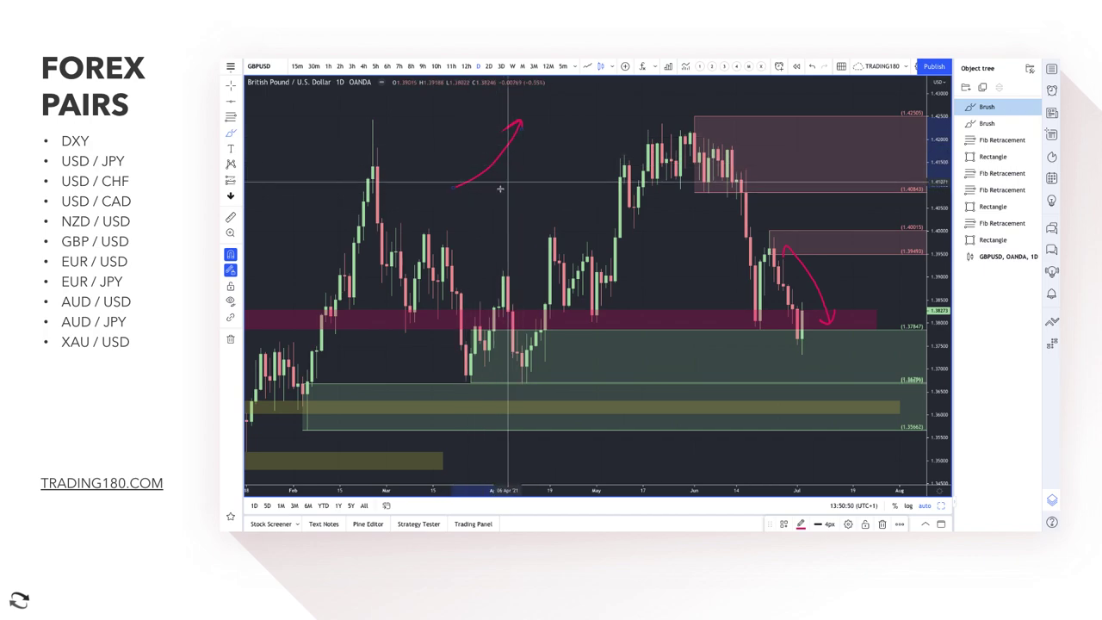
pyautogui.moveTo(574, 181)
pyautogui.mouseDown()
pyautogui.moveTo(577, 117)
pyautogui.moveTo(590, 118)
pyautogui.mouseUp()
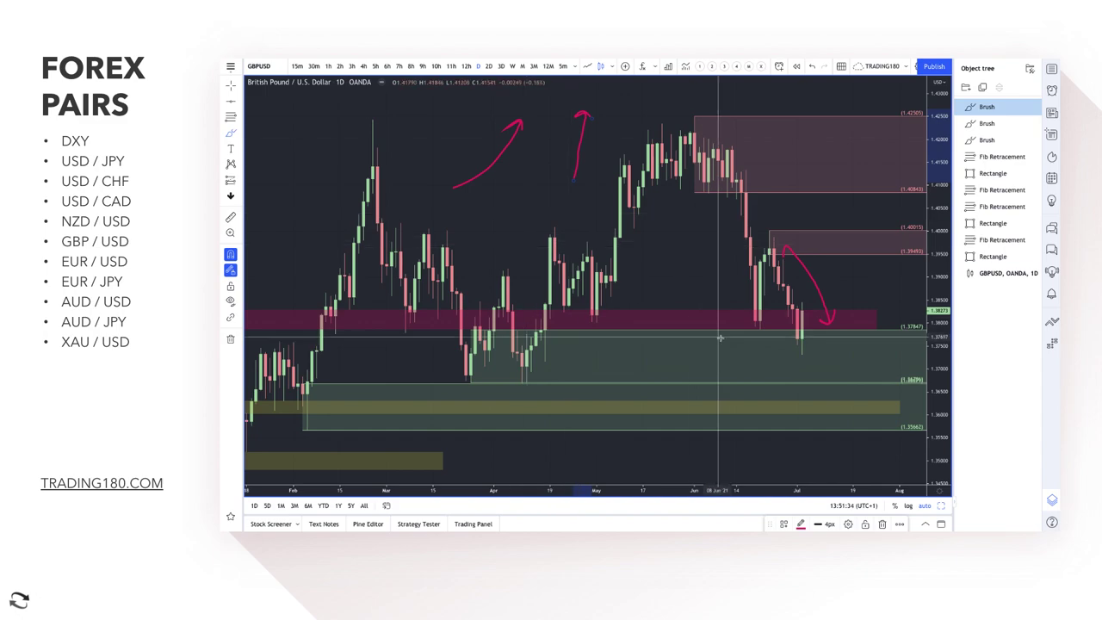
# Brush a line from the late-April low to a circled early-July low and sketch a path rising into the 1.39493–1.40015 supply zone.
pyautogui.scroll(-5, 677, 347)
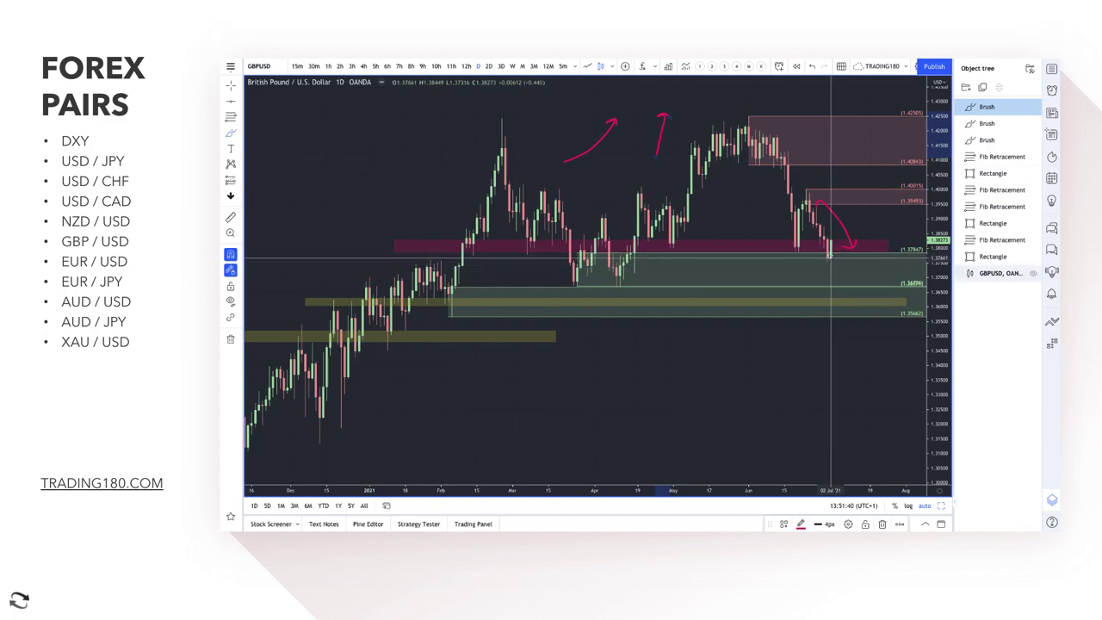
pyautogui.scroll(5, 828, 256)
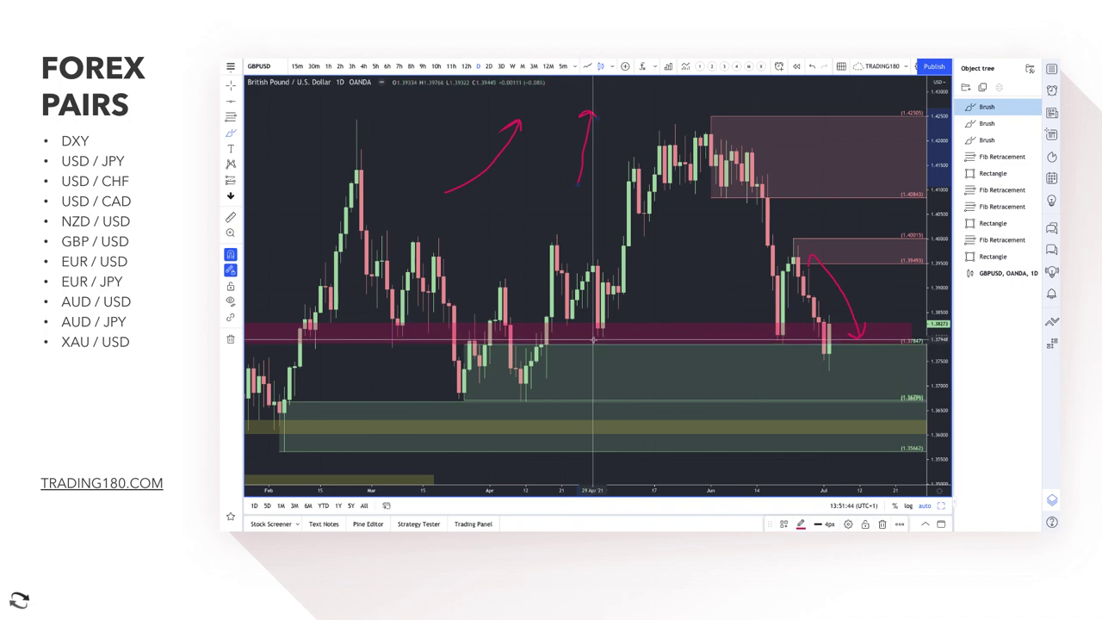
pyautogui.moveTo(592, 339)
pyautogui.mouseDown()
pyautogui.moveTo(839, 350)
pyautogui.moveTo(882, 252)
pyautogui.moveTo(853, 318)
pyautogui.mouseUp()
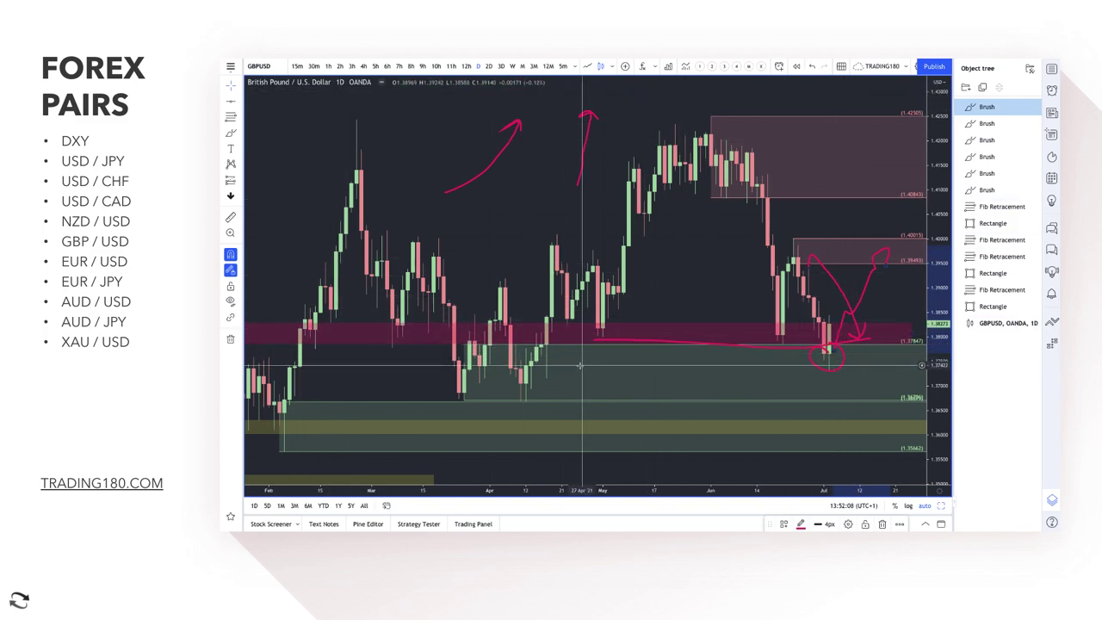
pyautogui.click(231, 133)
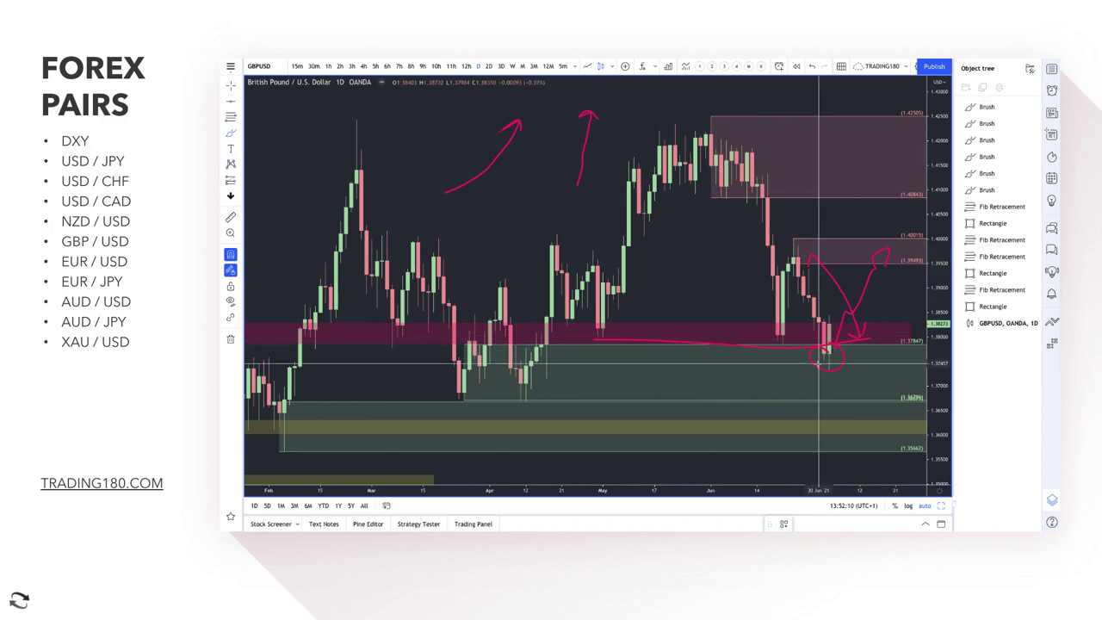
pyautogui.moveTo(828, 344); pyautogui.dragTo(823, 346)
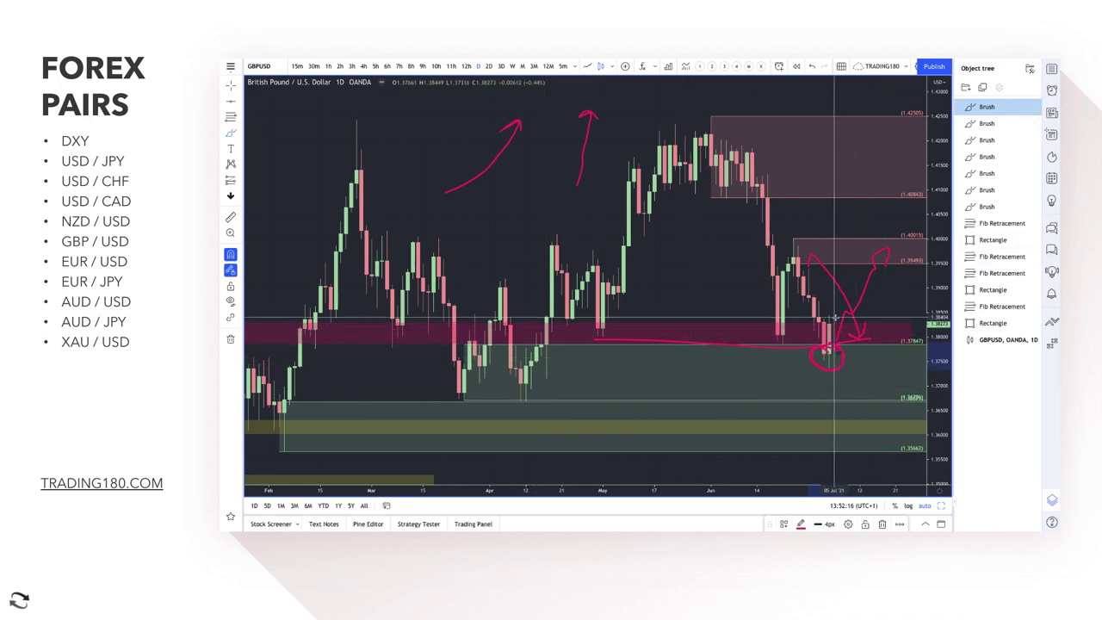
# Sketch an alternative path falling from the circled early-July low to the 1.35662 edge of the lower demand zone and turning up.
pyautogui.scroll(-2, 845, 368)
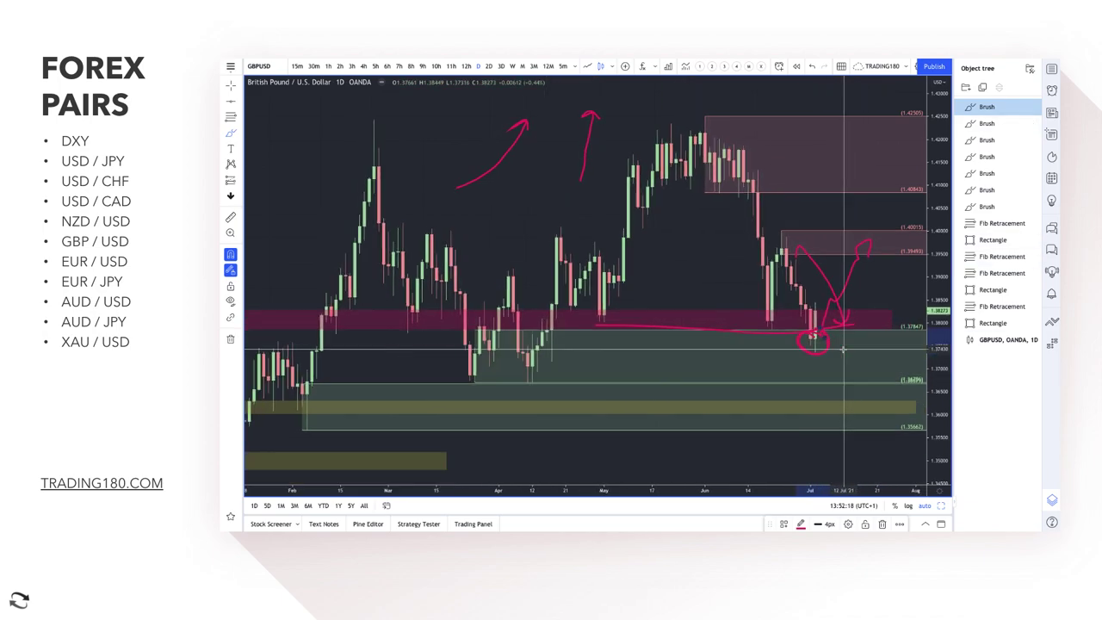
pyautogui.moveTo(811, 334)
pyautogui.mouseDown()
pyautogui.moveTo(835, 425)
pyautogui.moveTo(858, 371)
pyautogui.moveTo(879, 390)
pyautogui.mouseUp()
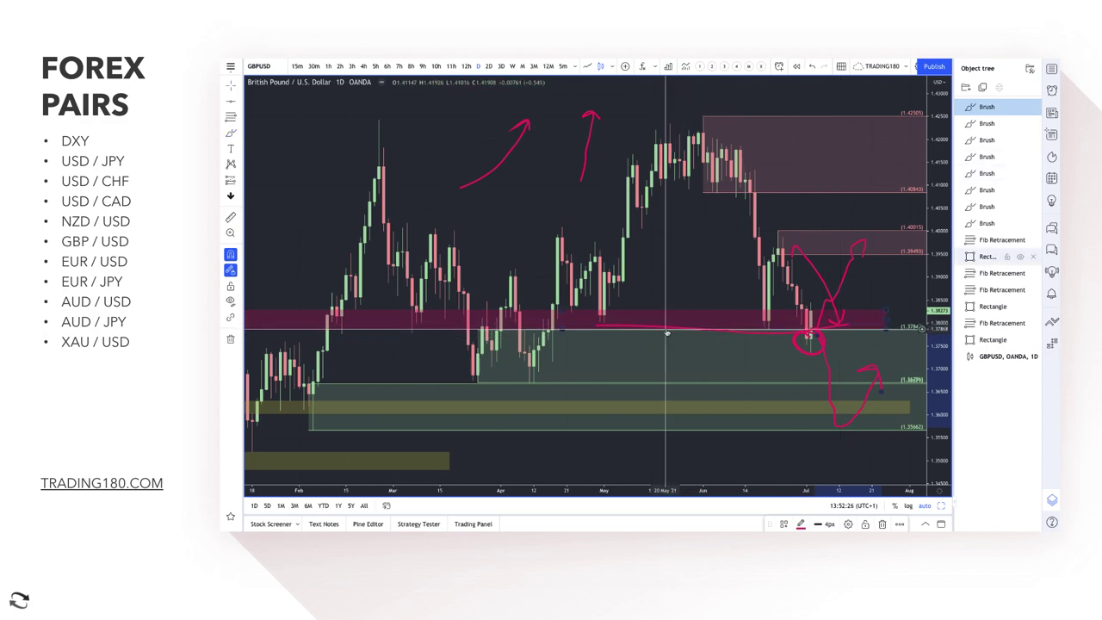
pyautogui.press('Escape')
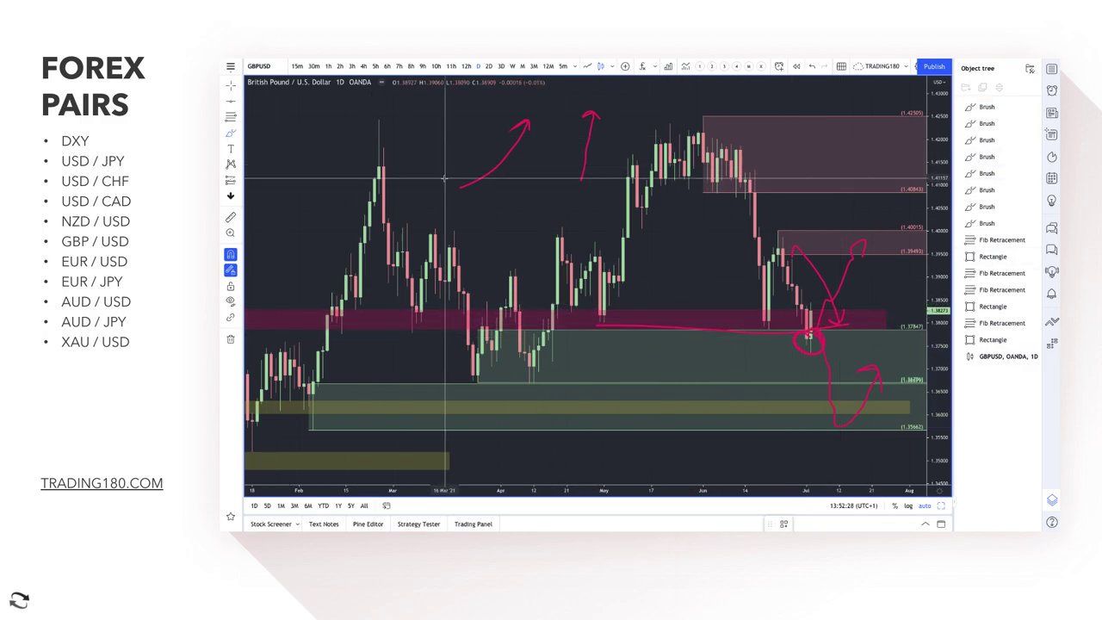
# Brush two rising arrows above the February rally, plus up, sideways and down arrows beside it, circling the sideways and down ones.
pyautogui.moveTo(300, 179)
pyautogui.mouseDown()
pyautogui.moveTo(320, 126)
pyautogui.moveTo(331, 167)
pyautogui.moveTo(355, 124)
pyautogui.moveTo(366, 129)
pyautogui.mouseUp()
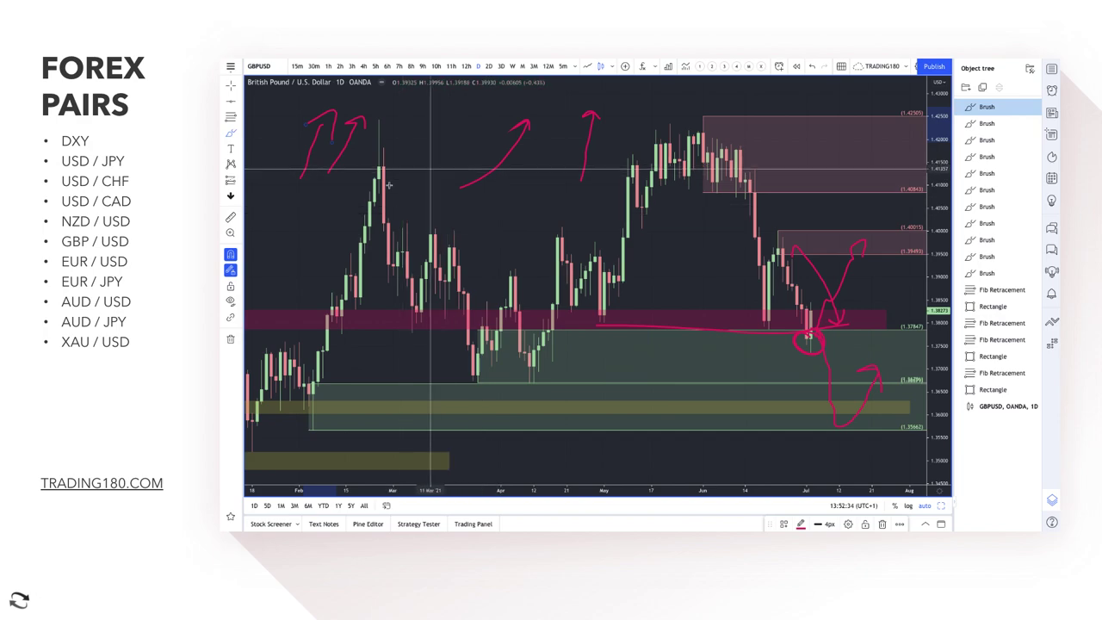
pyautogui.moveTo(271, 233); pyautogui.dragTo(276, 190)
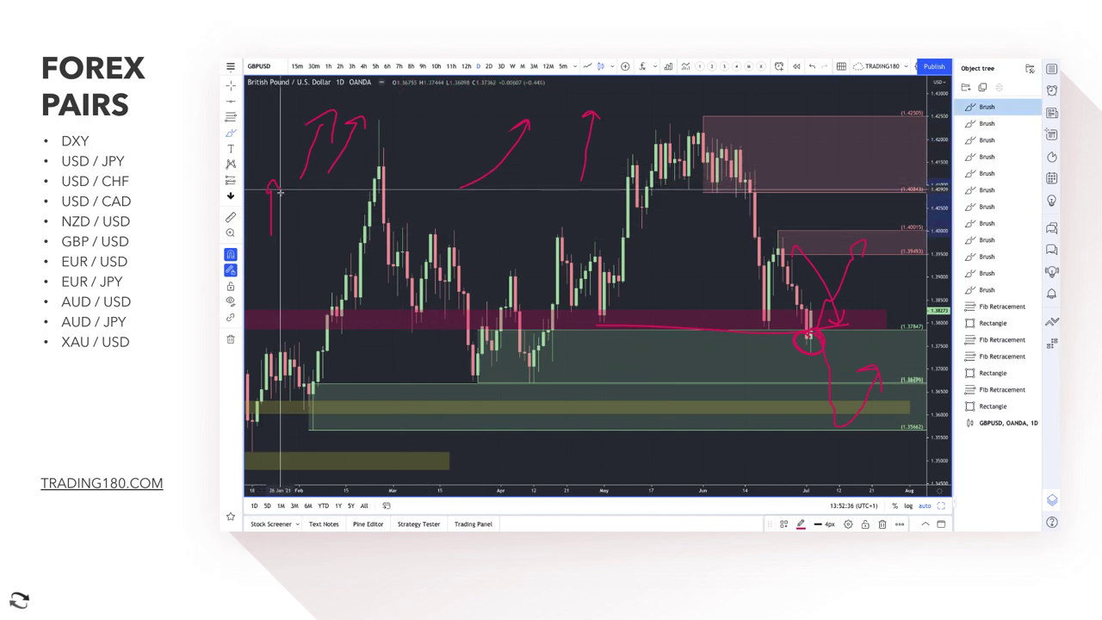
pyautogui.moveTo(288, 233); pyautogui.dragTo(334, 231)
pyautogui.moveTo(271, 254)
pyautogui.mouseDown()
pyautogui.moveTo(270, 300)
pyautogui.moveTo(278, 290)
pyautogui.mouseUp()
pyautogui.moveTo(274, 252)
pyautogui.mouseDown()
pyautogui.moveTo(250, 273)
pyautogui.moveTo(258, 309)
pyautogui.moveTo(277, 252)
pyautogui.moveTo(313, 217)
pyautogui.mouseUp()
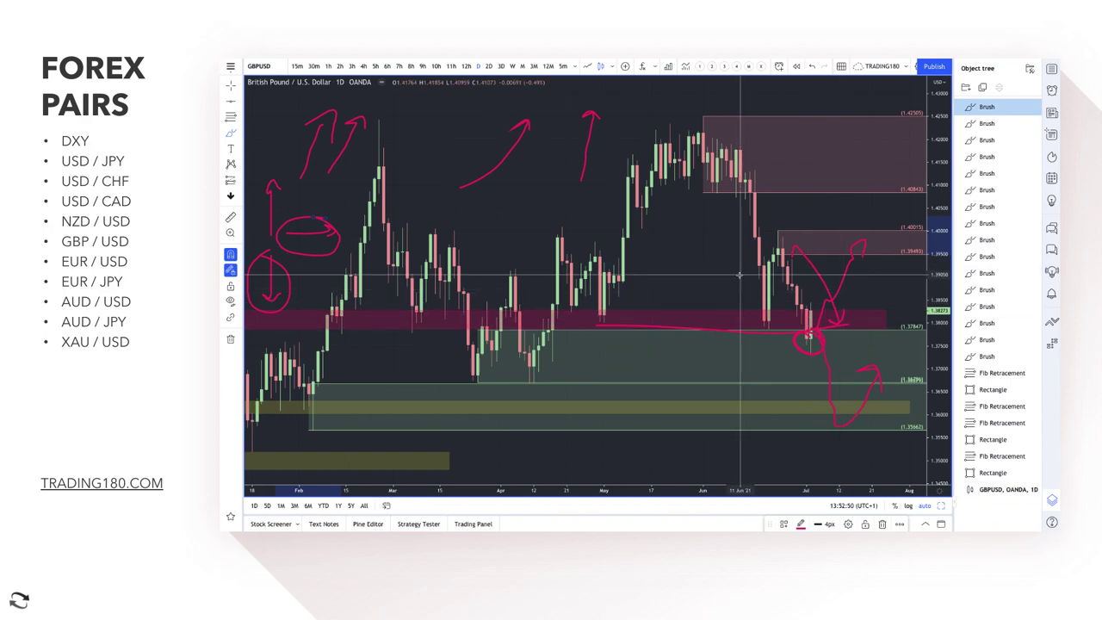
# Delete all the brush strokes from the GBPUSD chart, keeping the supply and demand zones.
pyautogui.click(1036, 110)
pyautogui.click(1036, 110)
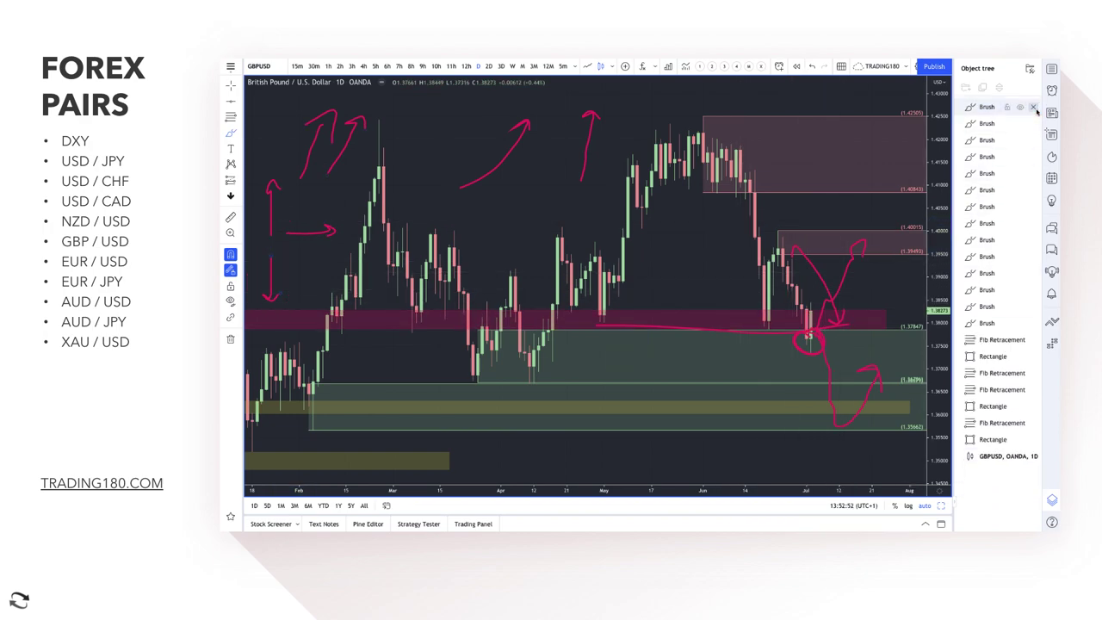
pyautogui.click(1037, 110)
pyautogui.click(1037, 110)
pyautogui.click(1036, 110)
pyautogui.click(1036, 111)
pyautogui.click(1036, 110)
pyautogui.click(1036, 110)
pyautogui.click(1036, 110)
pyautogui.click(1036, 111)
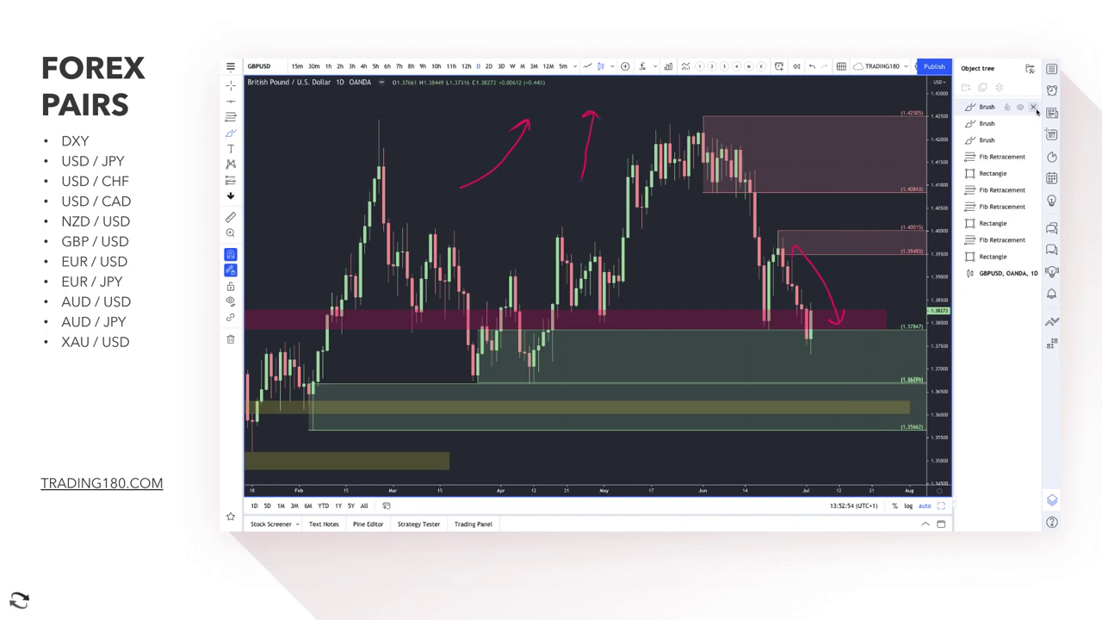
pyautogui.click(1036, 111)
pyautogui.click(1036, 111)
pyautogui.click(1036, 110)
pyautogui.click(1036, 110)
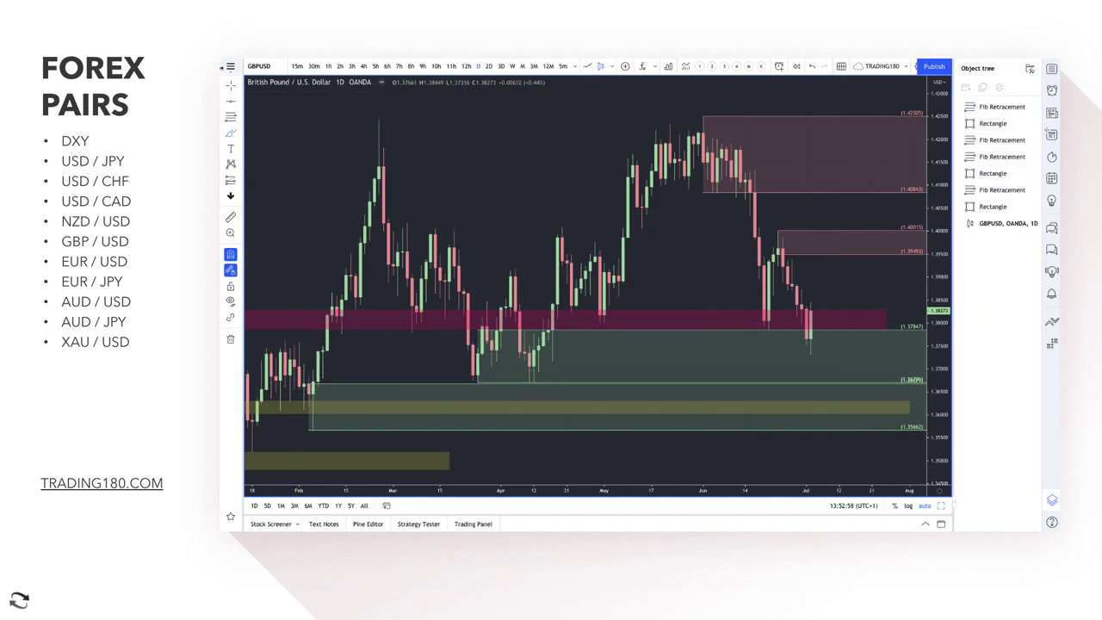
# Brush a projected path from the early-July candle into the 1.39493–1.40015 supply zone and back down, circling the reaction area.
pyautogui.click(231, 134)
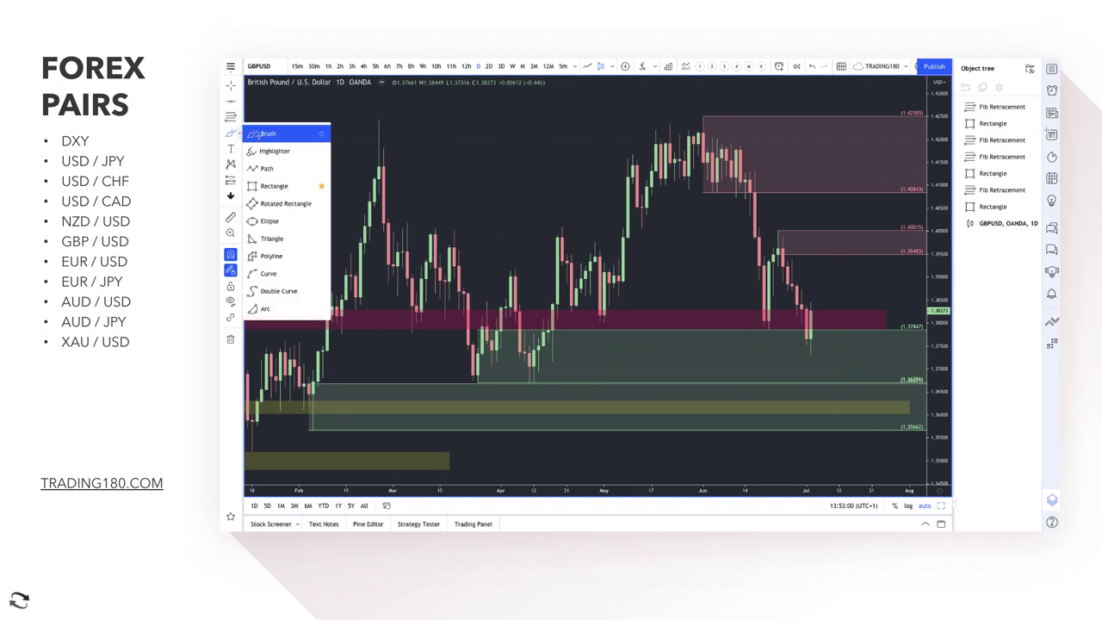
pyautogui.click(255, 134)
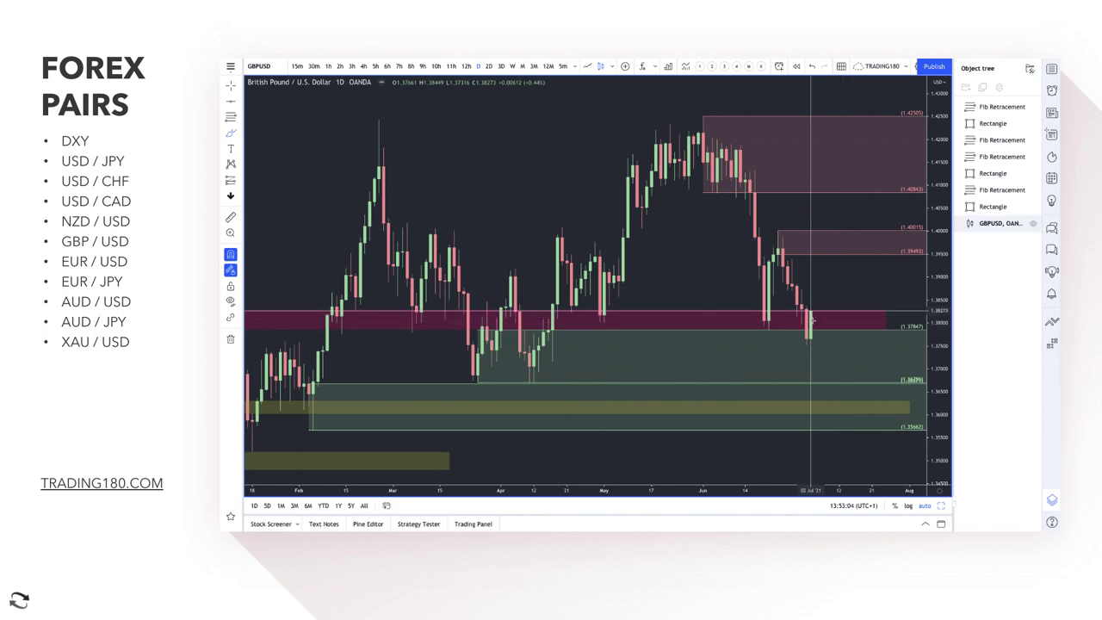
pyautogui.moveTo(809, 312)
pyautogui.mouseDown()
pyautogui.moveTo(823, 263)
pyautogui.moveTo(837, 277)
pyautogui.moveTo(850, 248)
pyautogui.moveTo(855, 284)
pyautogui.moveTo(870, 276)
pyautogui.mouseUp()
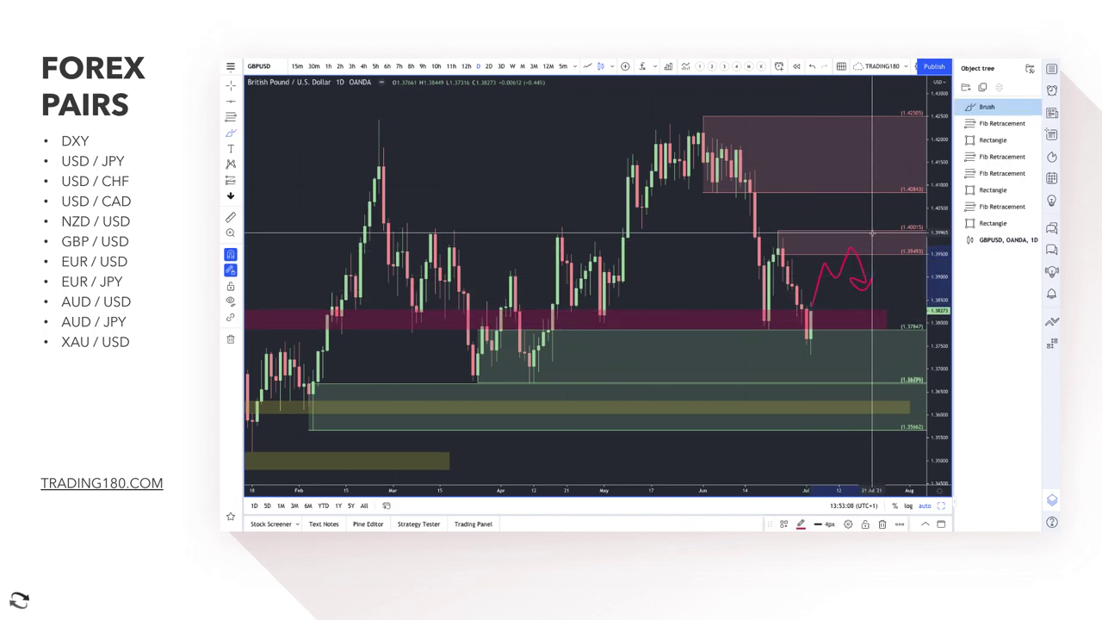
pyautogui.moveTo(871, 233)
pyautogui.mouseDown()
pyautogui.moveTo(852, 229)
pyautogui.moveTo(842, 251)
pyautogui.moveTo(874, 245)
pyautogui.mouseUp()
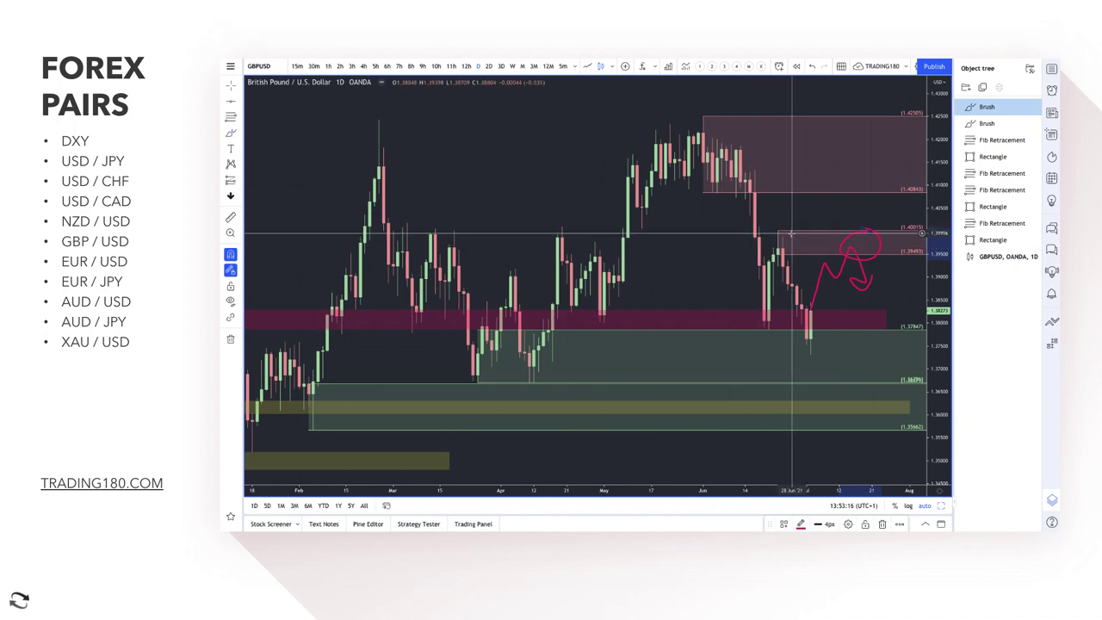
pyautogui.click(541, 226)
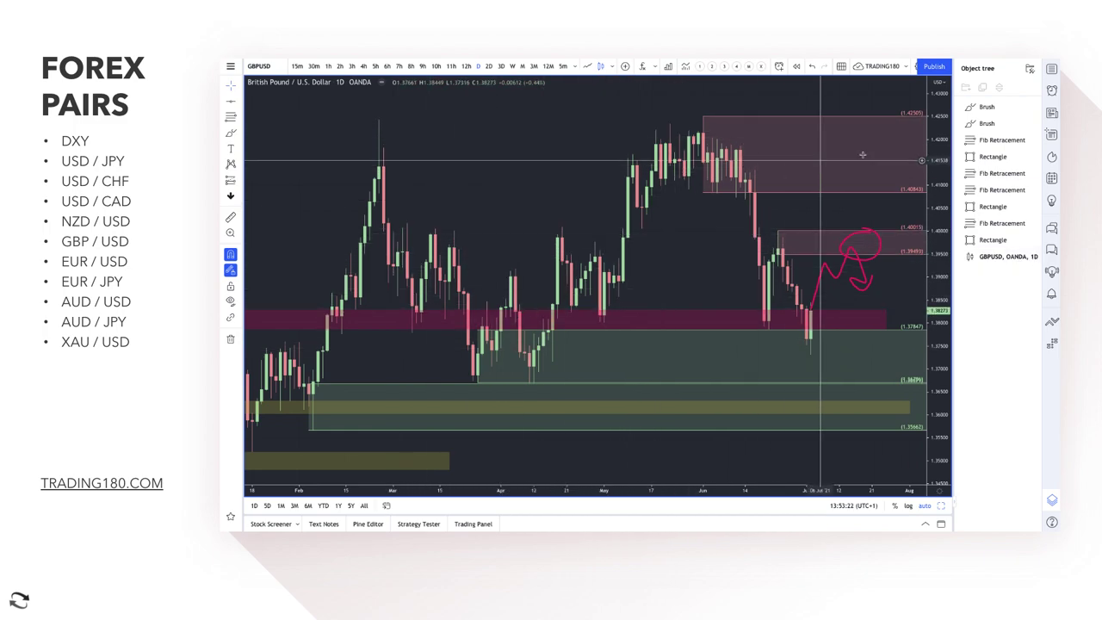
# Delete the projected path and the circle from the GBPUSD chart.
pyautogui.click(1032, 109)
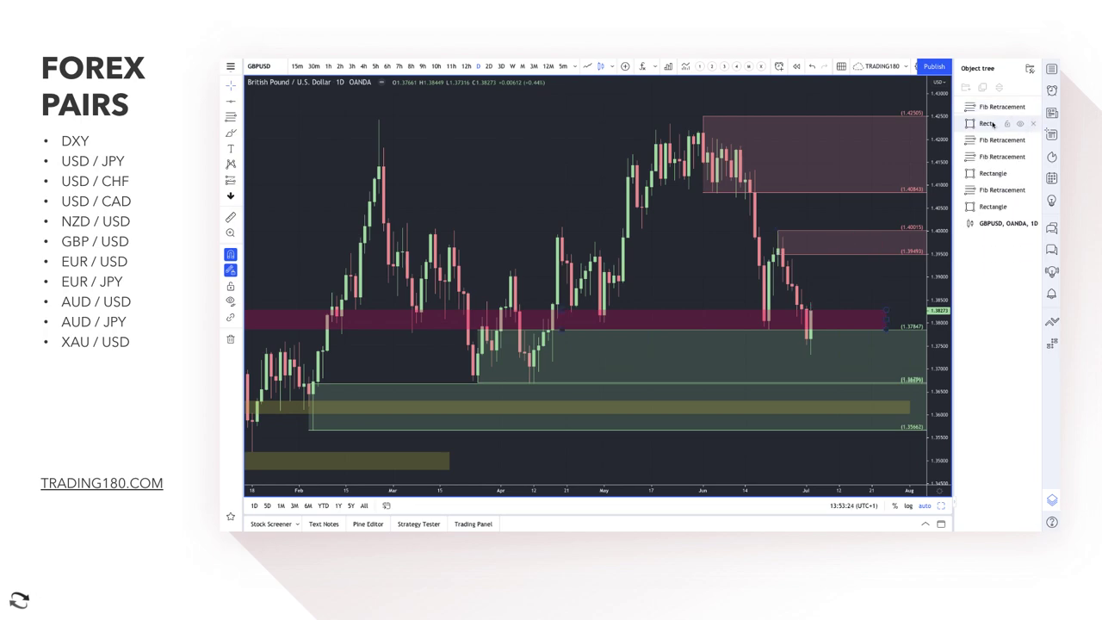
pyautogui.click(1032, 107)
pyautogui.rightClick(879, 136)
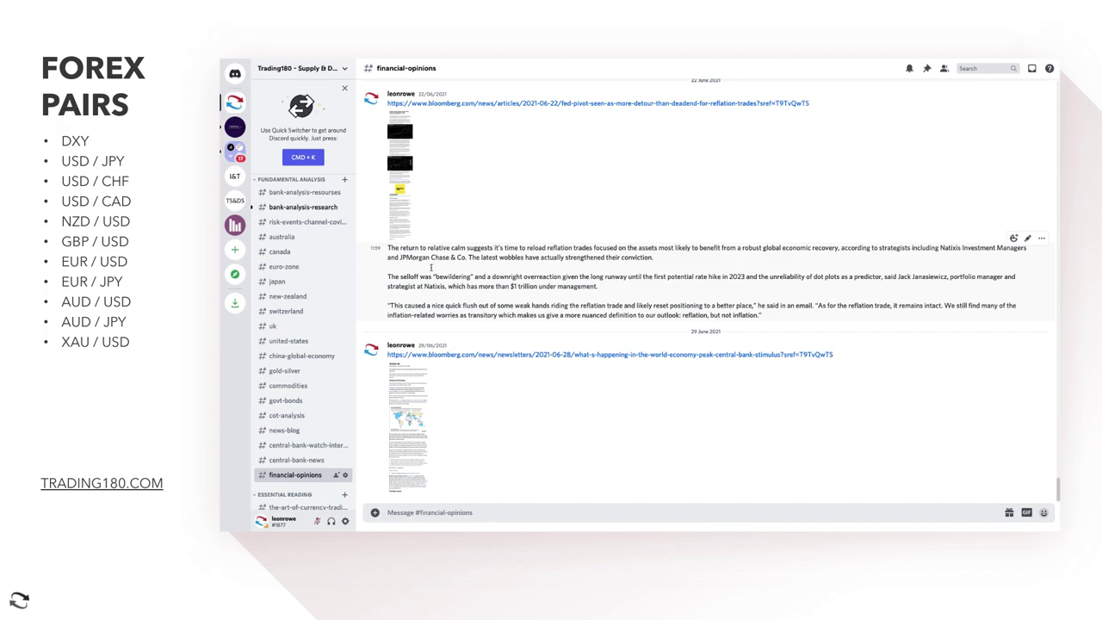
# Switch to the Trading180 Discord server and look through the financial-opinions posts and the fundamental analysis channels.
pyautogui.scroll(3, 430, 267)
pyautogui.scroll(2, 310, 290)
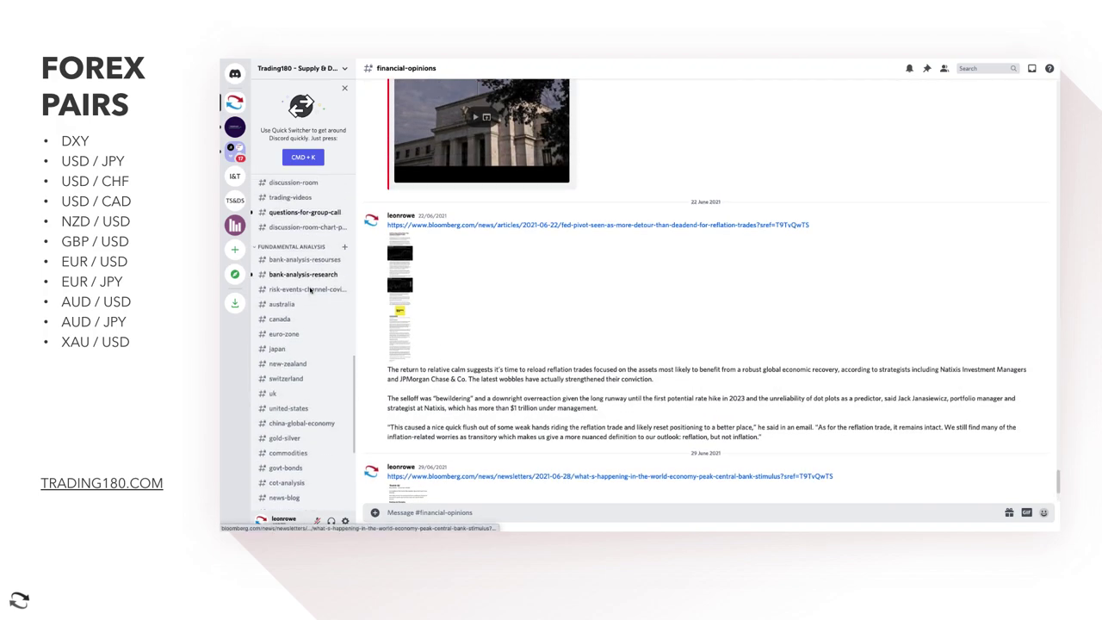
pyautogui.scroll(1, 310, 290)
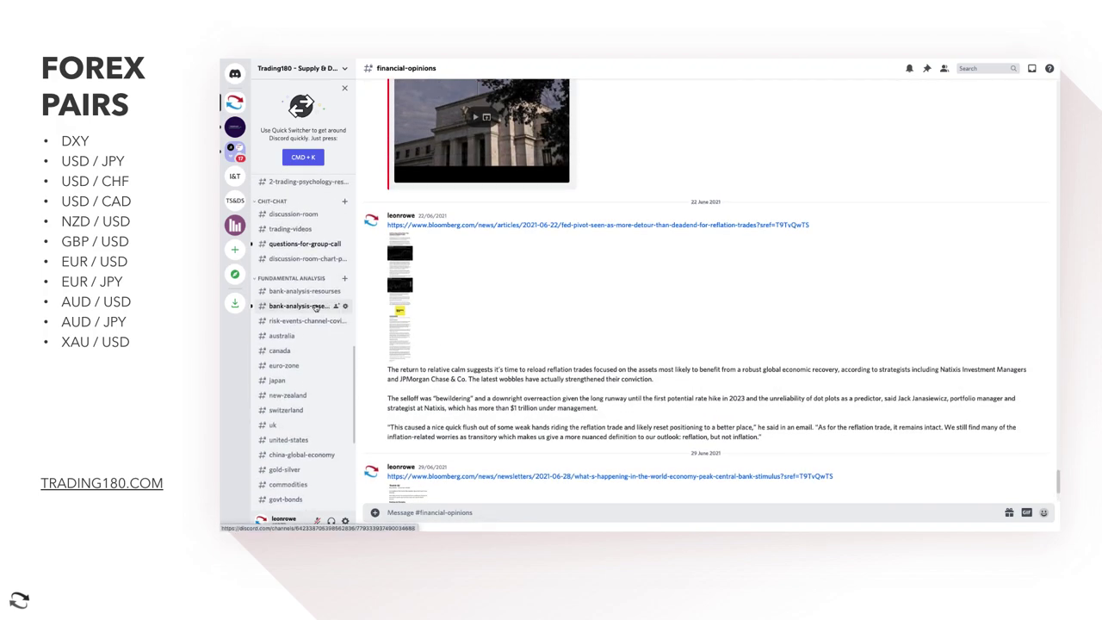
pyautogui.click(303, 217)
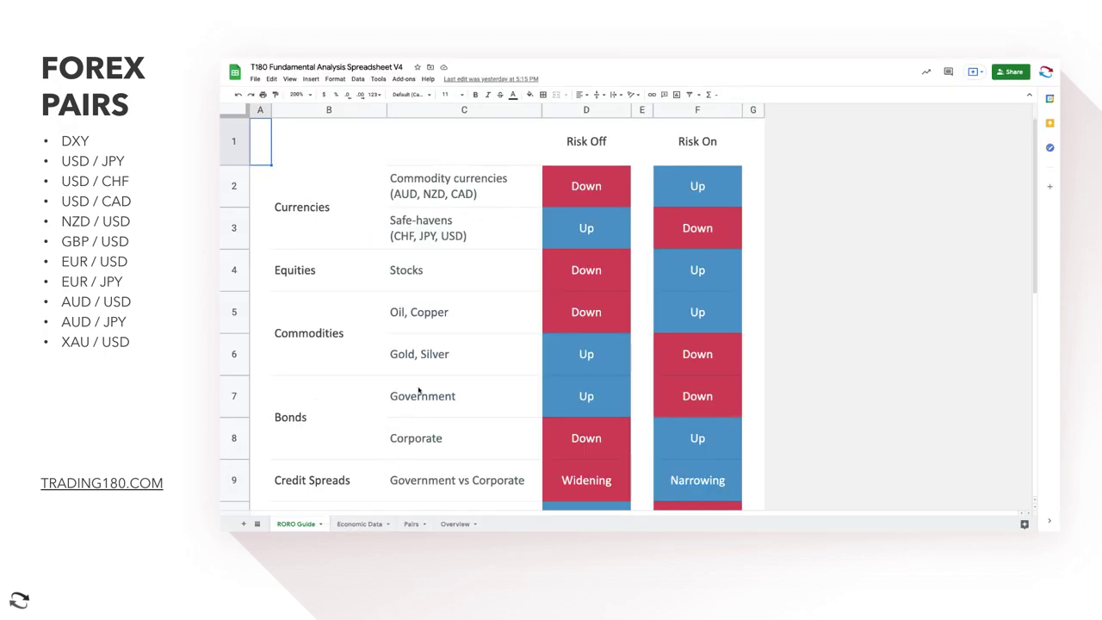
# Switch to the T180 Fundamental Analysis Spreadsheet V4 and open its Economic Data sheet.
pyautogui.click(352, 524)
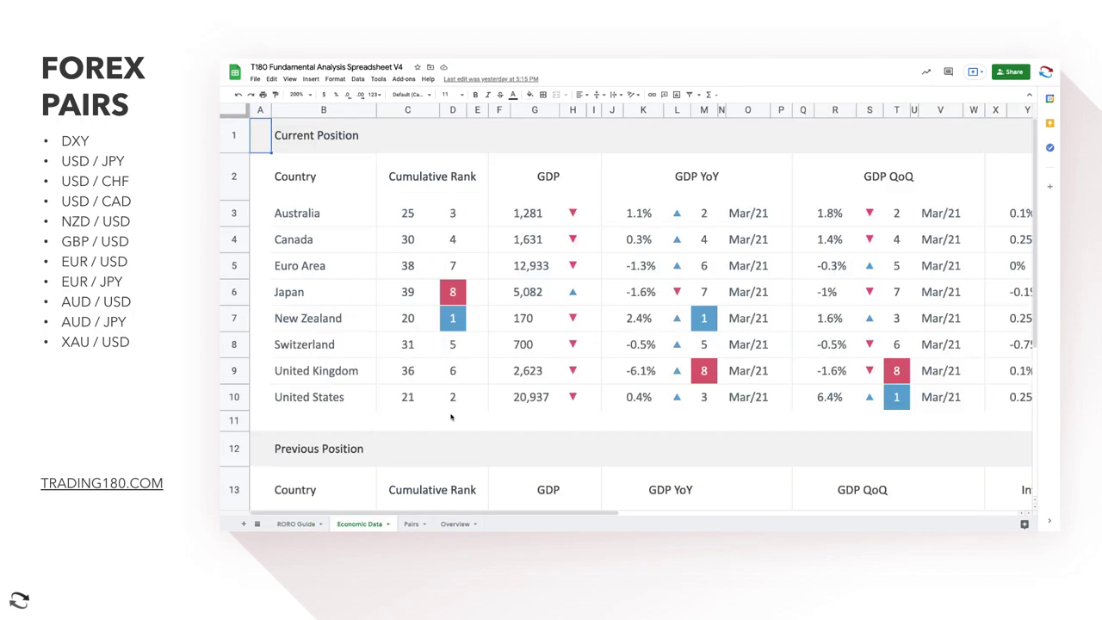
# Look through the spreadsheet's Pairs and Overview sheets and the Citibank FX Snapshot report on major currencies performance.
pyautogui.click(411, 524)
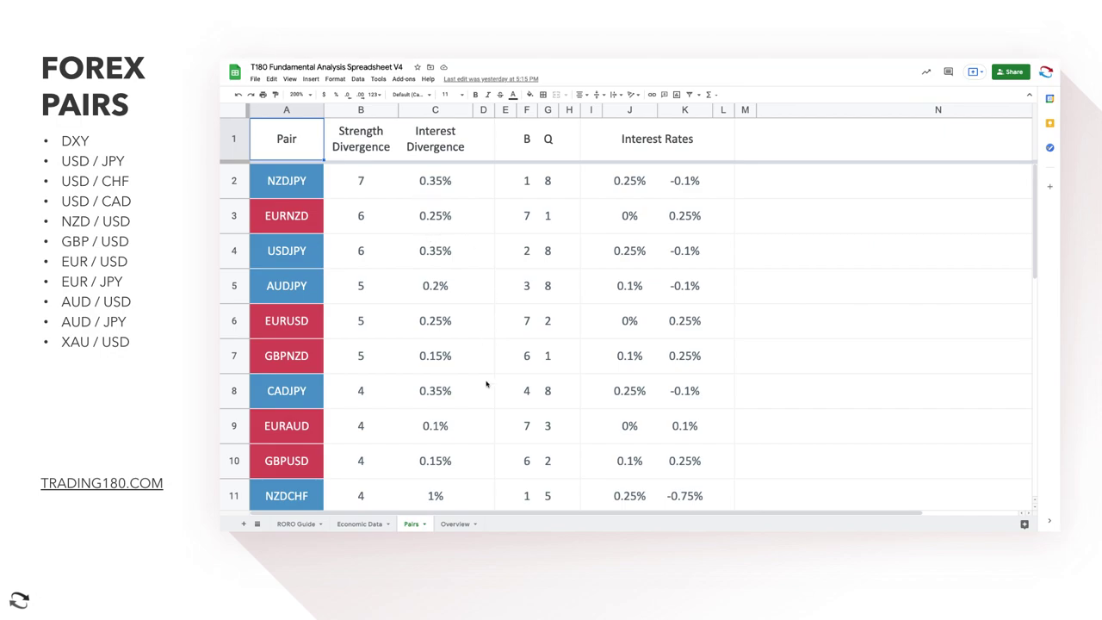
pyautogui.click(453, 524)
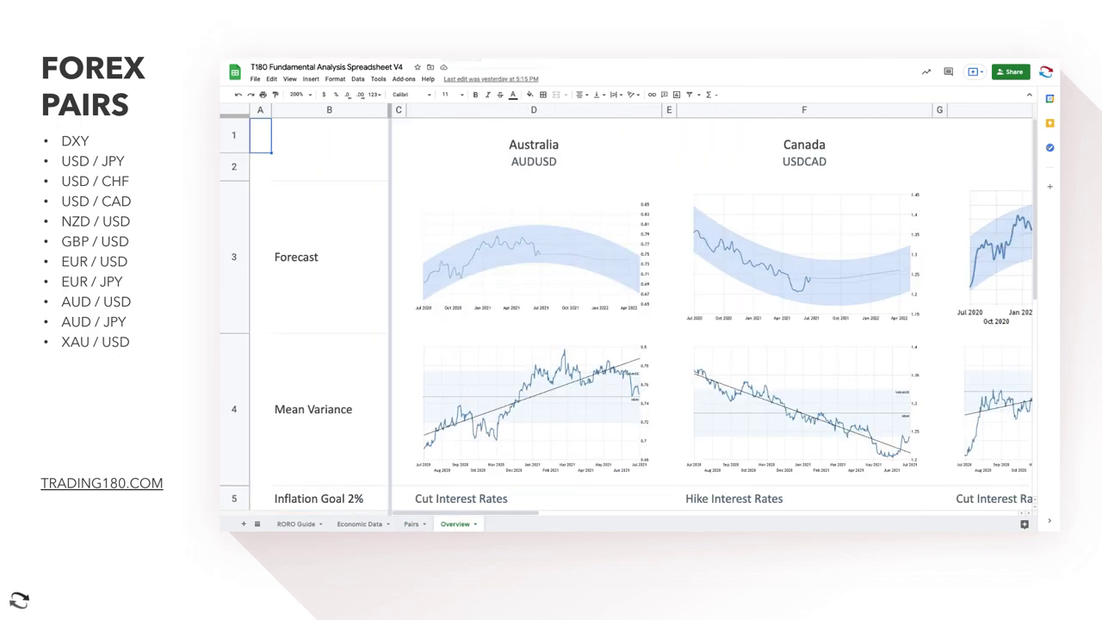
pyautogui.hotkey('ctrl', 'Tab')
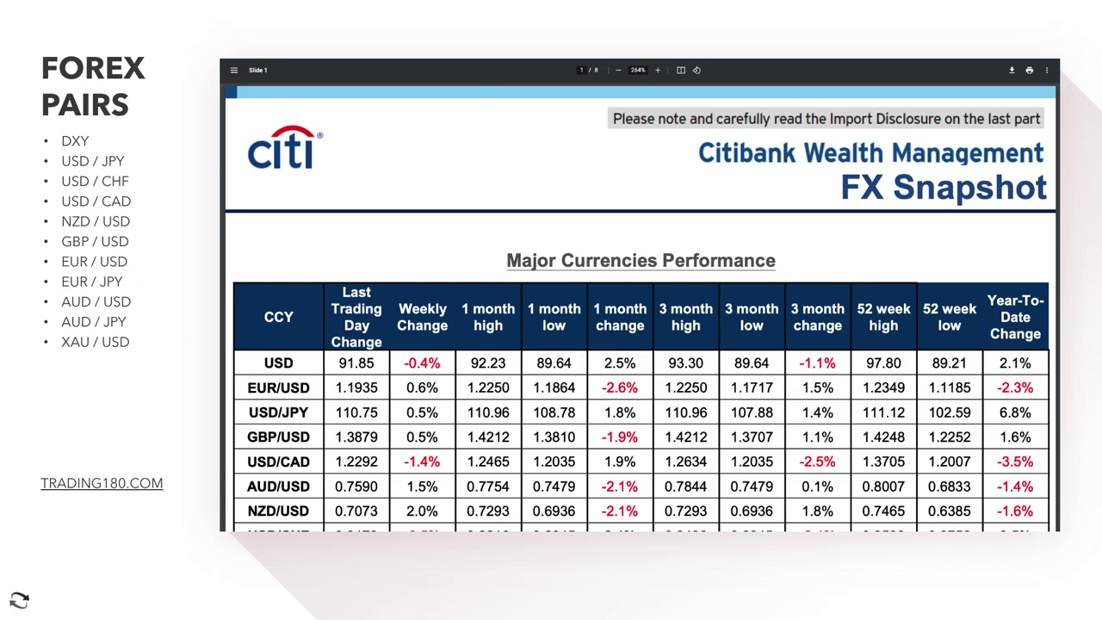
pyautogui.scroll(-10, 466, 237)
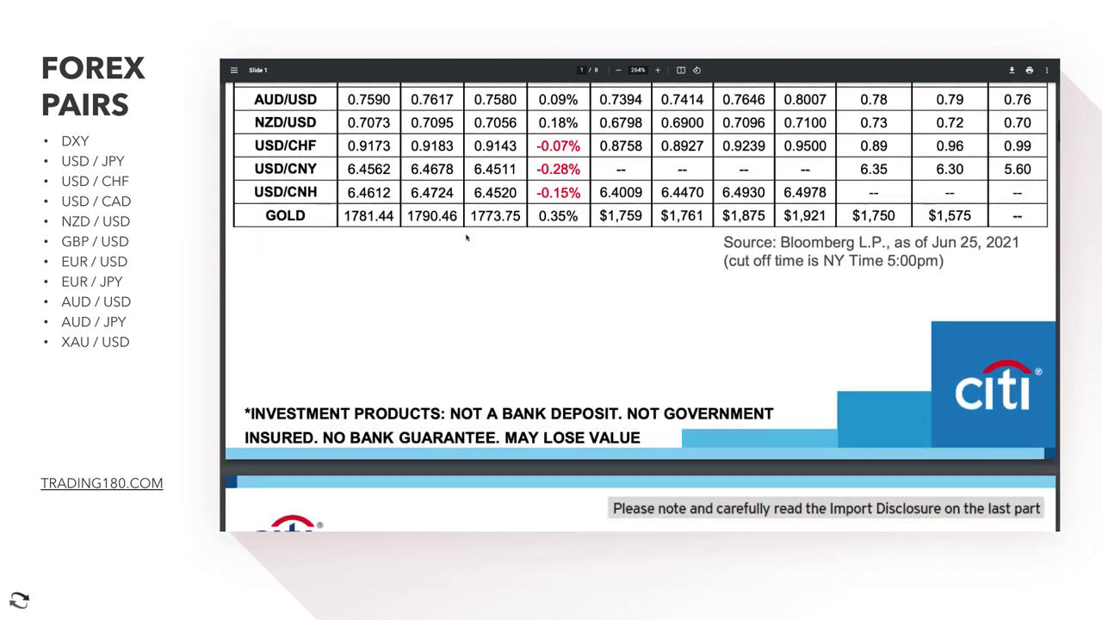
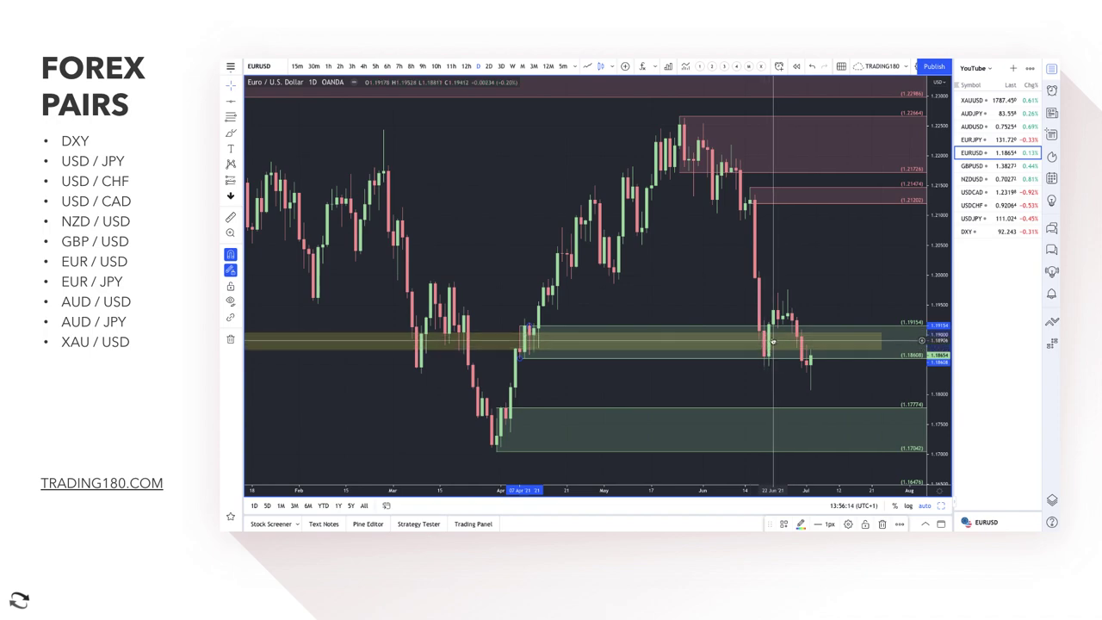
# On the EURUSD daily chart, brush a downward arrow from the late-June candles and mark a 1.19266–1.19754 supply zone there.
pyautogui.click(231, 133)
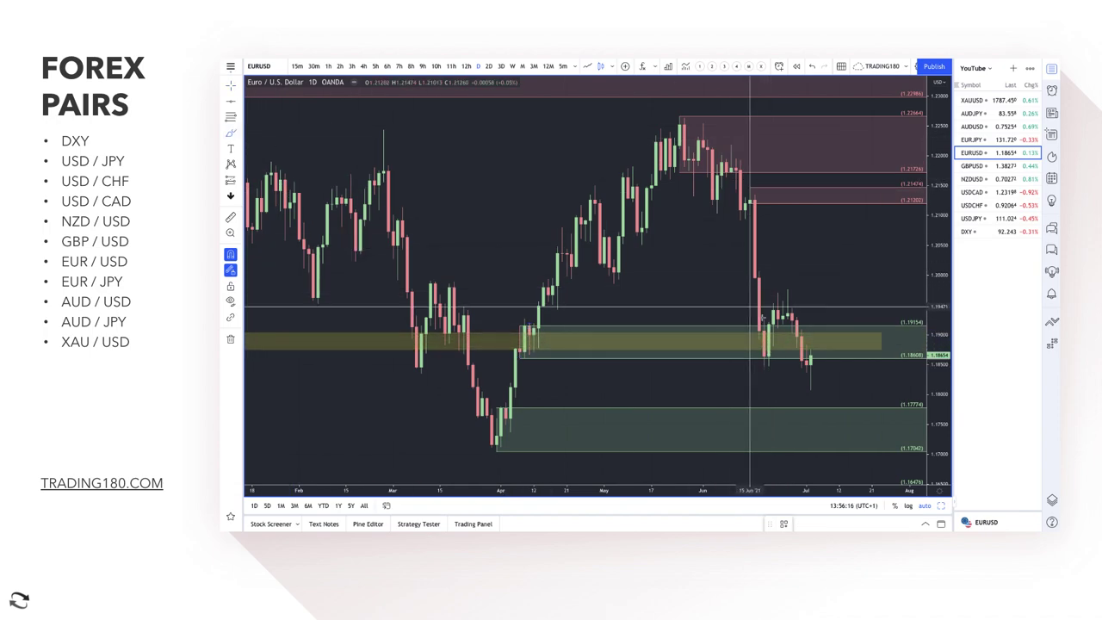
pyautogui.moveTo(797, 311)
pyautogui.mouseDown()
pyautogui.moveTo(829, 373)
pyautogui.moveTo(839, 367)
pyautogui.mouseUp()
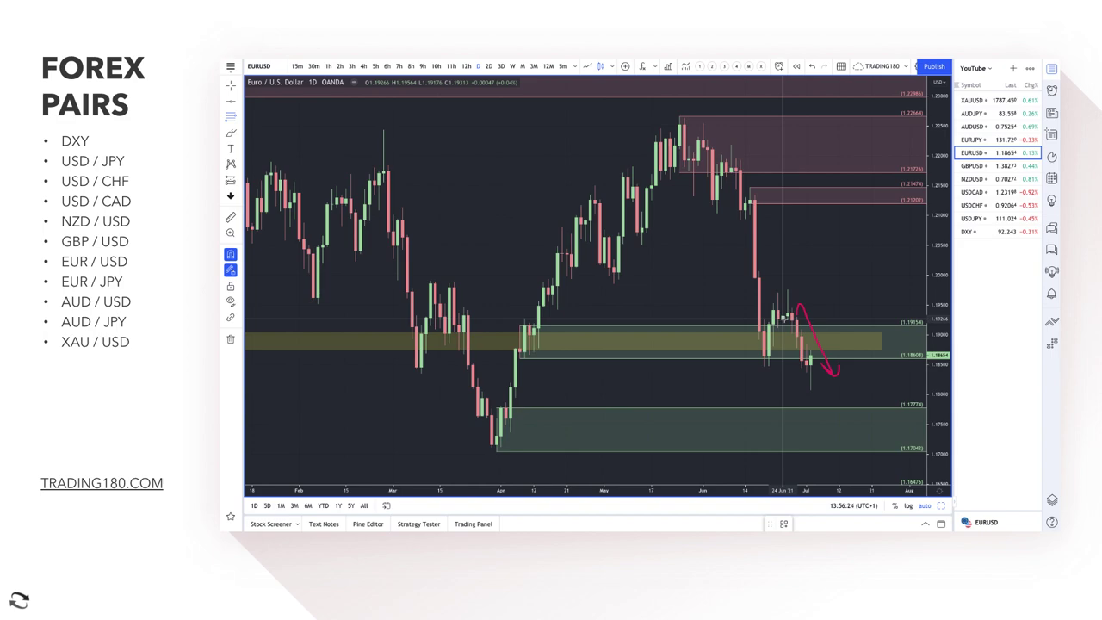
pyautogui.moveTo(778, 316); pyautogui.dragTo(786, 290)
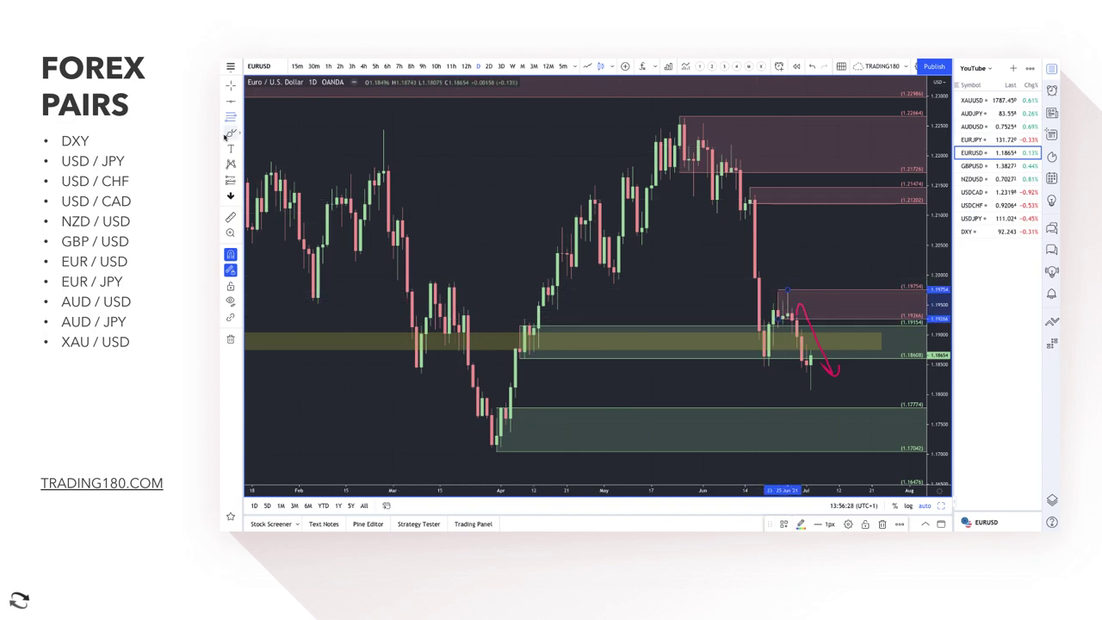
# Brush one rising and one sideways arrow in the empty area before the mid-June drop.
pyautogui.click(836, 388)
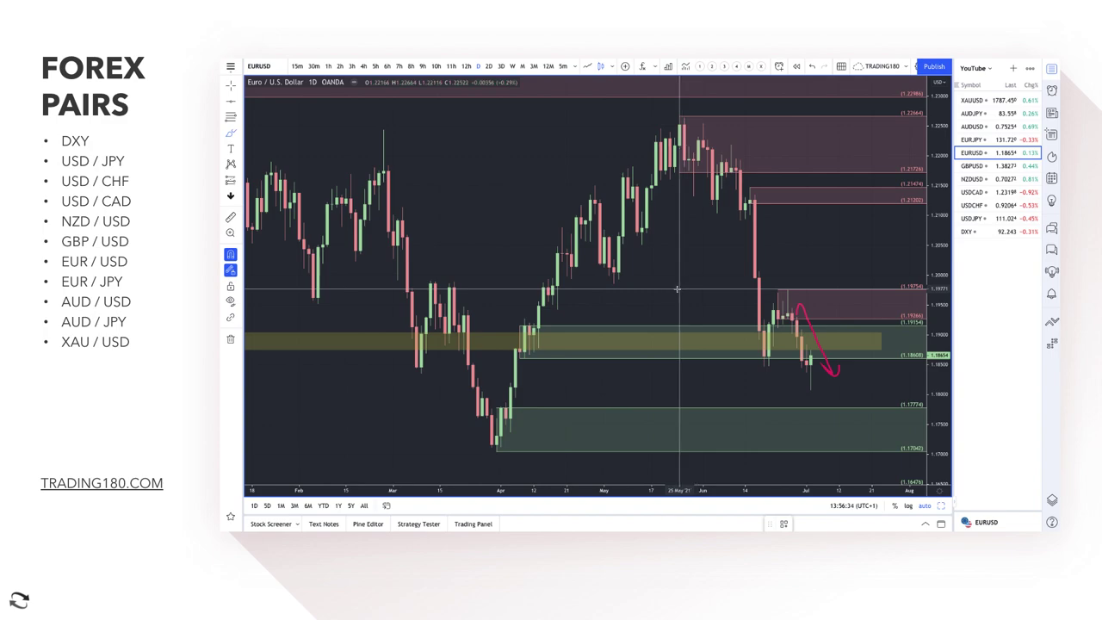
pyautogui.moveTo(661, 287)
pyautogui.mouseDown()
pyautogui.moveTo(684, 243)
pyautogui.moveTo(721, 303)
pyautogui.mouseUp()
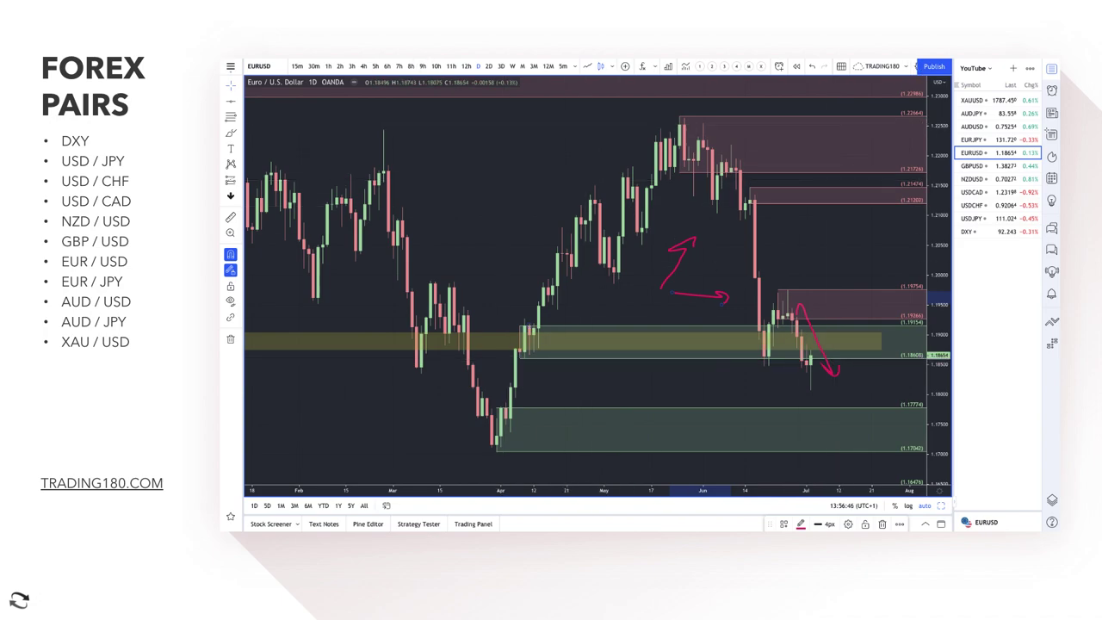
# Switch to the Bloomberg article on euro-area inflation and read its headline, opening paragraphs and Euro-Area Price Watch chart.
pyautogui.click(510, 57)
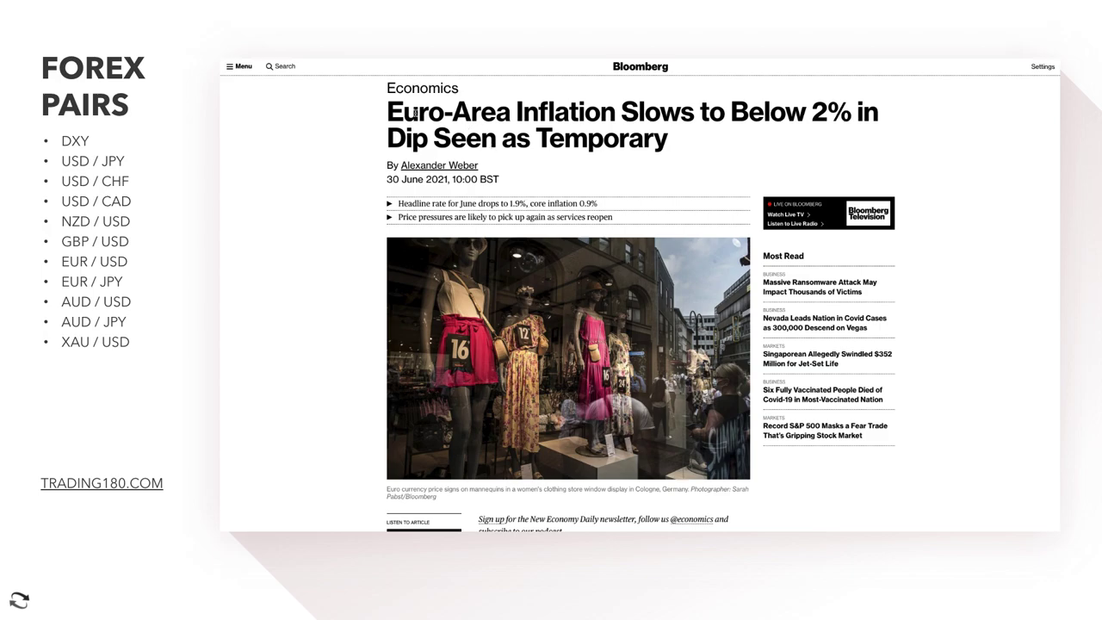
pyautogui.moveTo(414, 113); pyautogui.dragTo(636, 141)
pyautogui.click(597, 142)
pyautogui.scroll(-2, 620, 384)
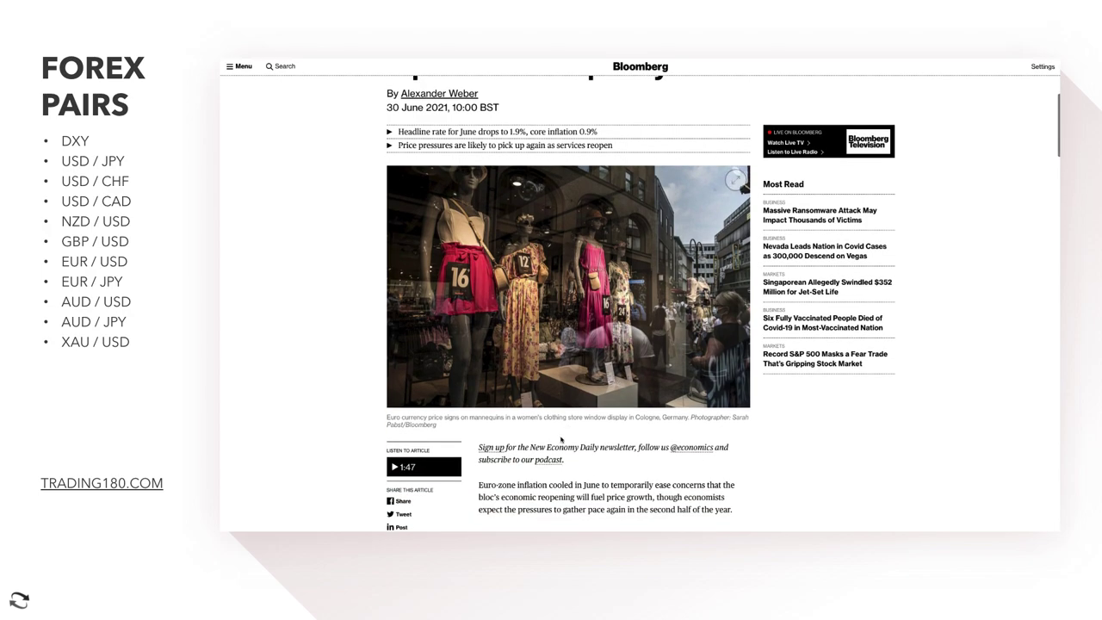
pyautogui.scroll(-3, 560, 439)
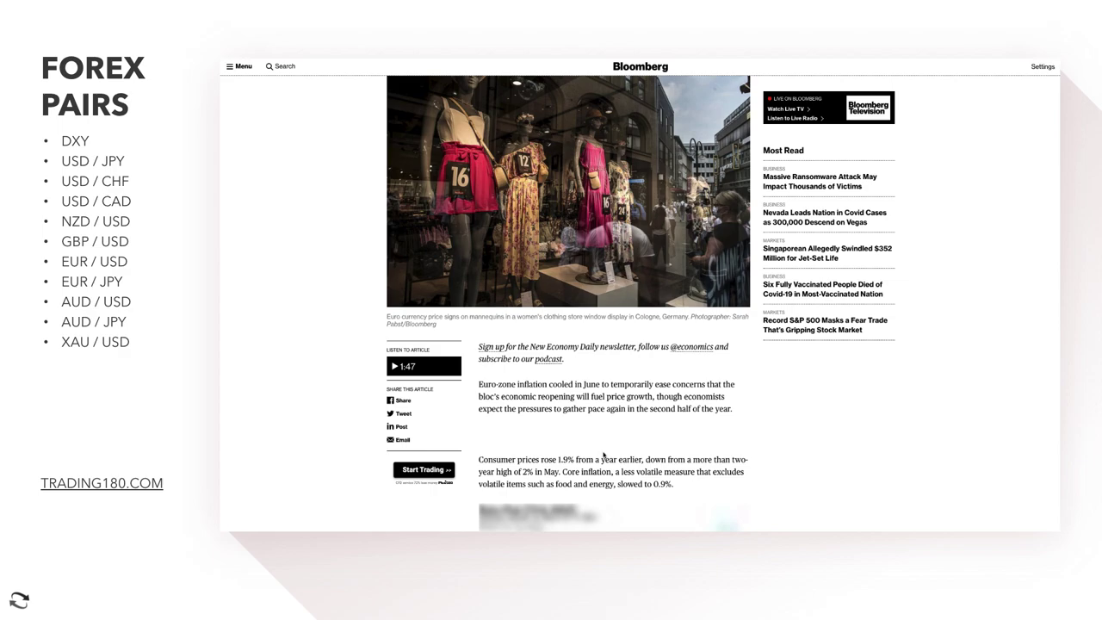
pyautogui.scroll(-3, 603, 455)
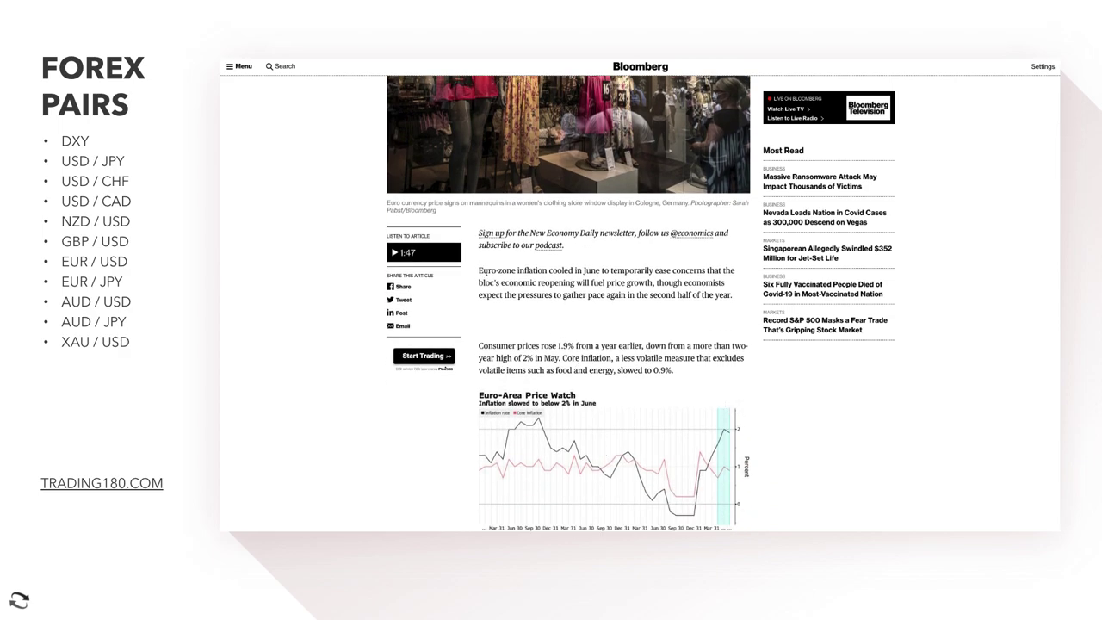
pyautogui.moveTo(487, 271); pyautogui.dragTo(616, 277)
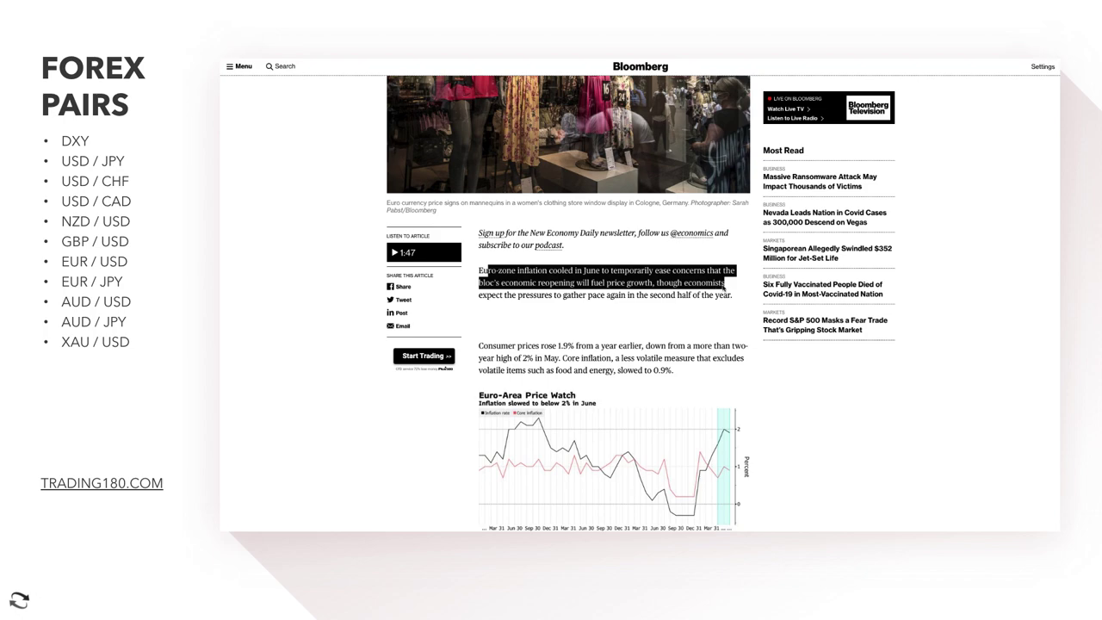
pyautogui.moveTo(724, 287); pyautogui.dragTo(571, 295)
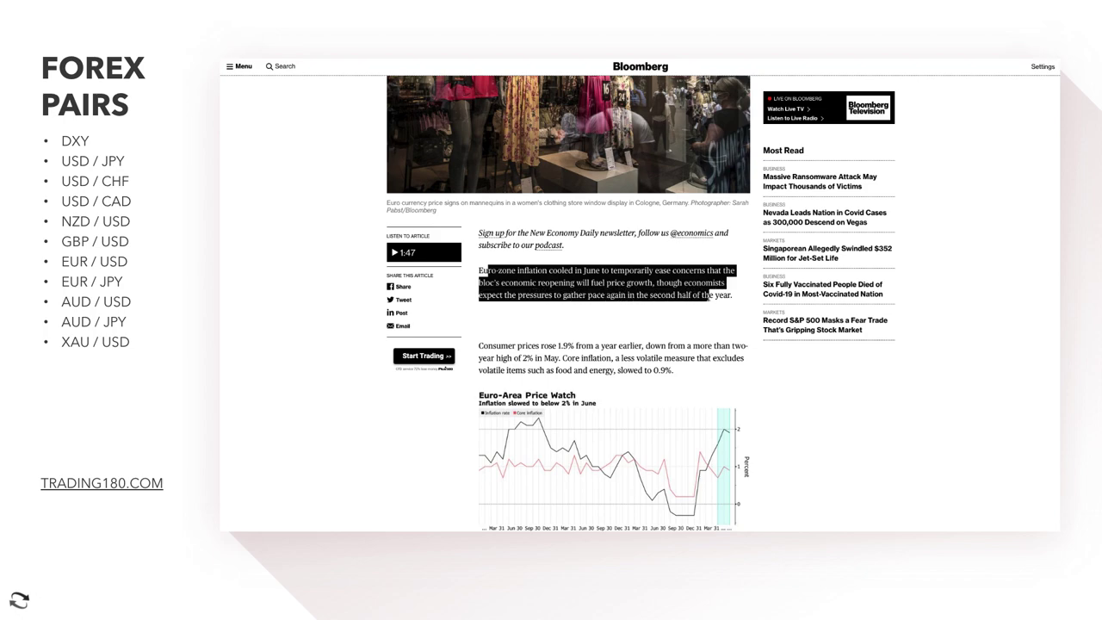
pyautogui.scroll(-1, 663, 391)
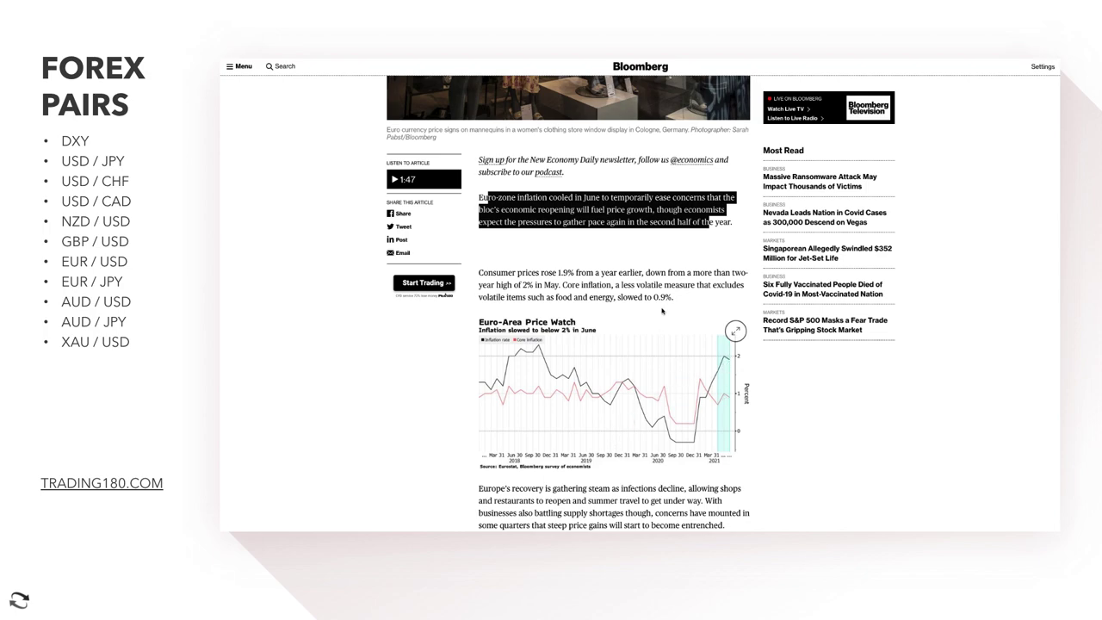
pyautogui.scroll(5, 662, 311)
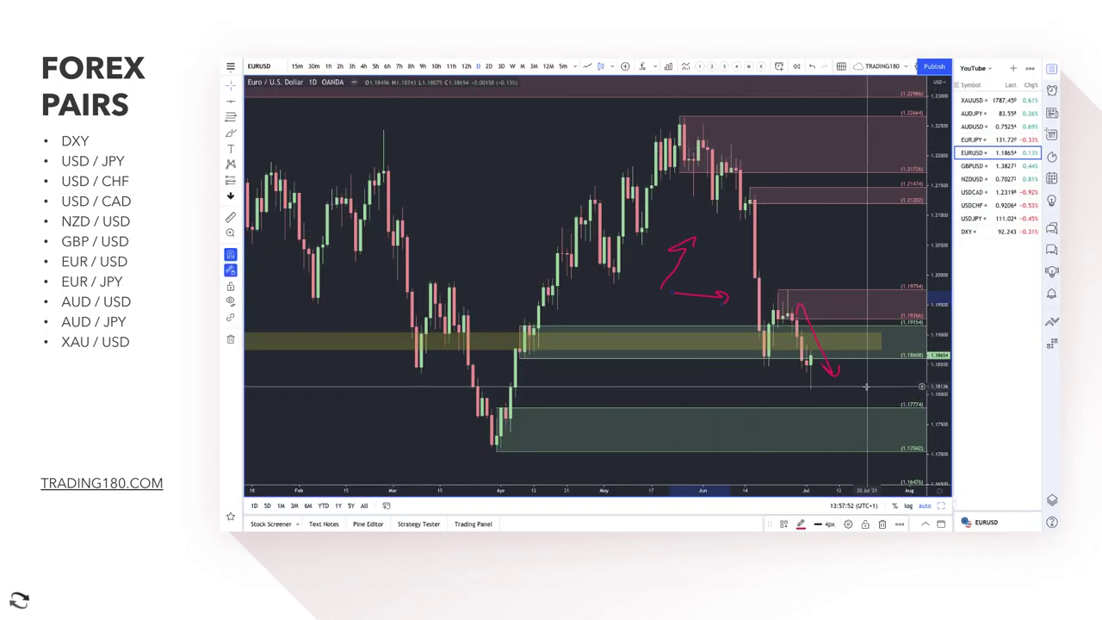
# Delete the downward arrow from the EURUSD chart and hand-letter "U" beside the rising arrow and "E" beside the sideways arrow.
pyautogui.rightClick(833, 377)
pyautogui.press('Escape')
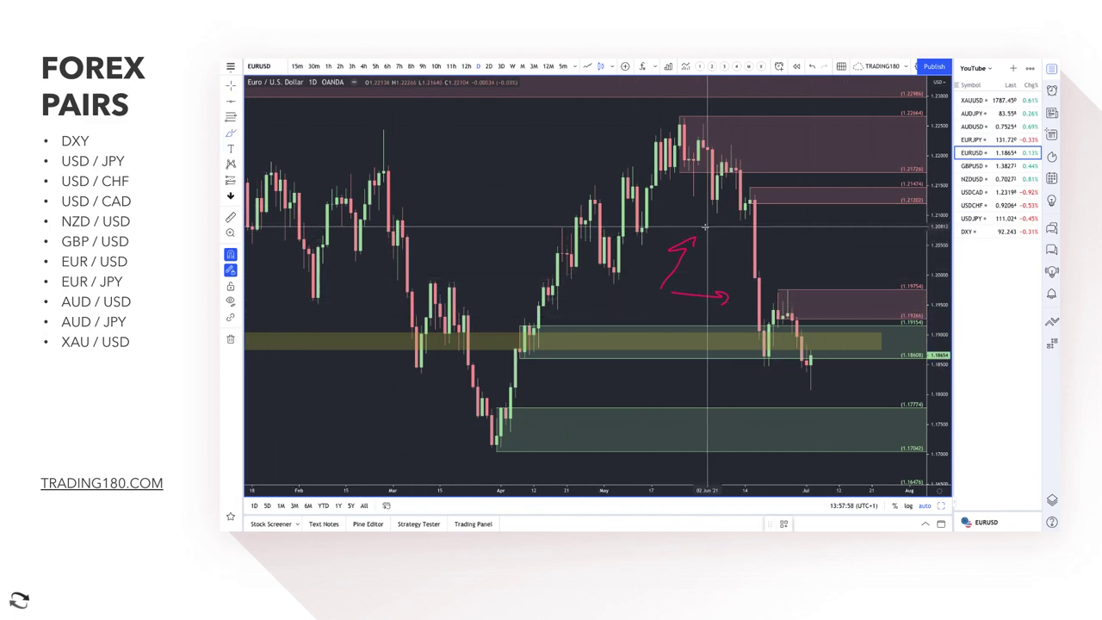
pyautogui.moveTo(703, 229)
pyautogui.mouseDown()
pyautogui.moveTo(707, 255)
pyautogui.moveTo(721, 227)
pyautogui.mouseUp()
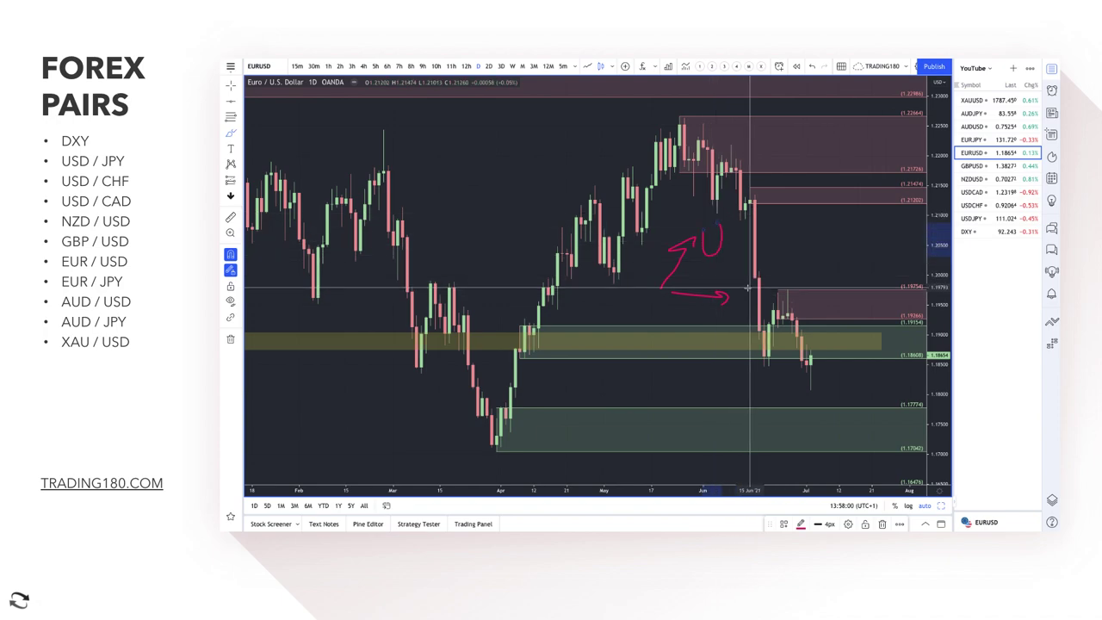
pyautogui.moveTo(756, 289)
pyautogui.mouseDown()
pyautogui.moveTo(742, 298)
pyautogui.moveTo(761, 290)
pyautogui.mouseUp()
pyautogui.moveTo(745, 307); pyautogui.dragTo(759, 307)
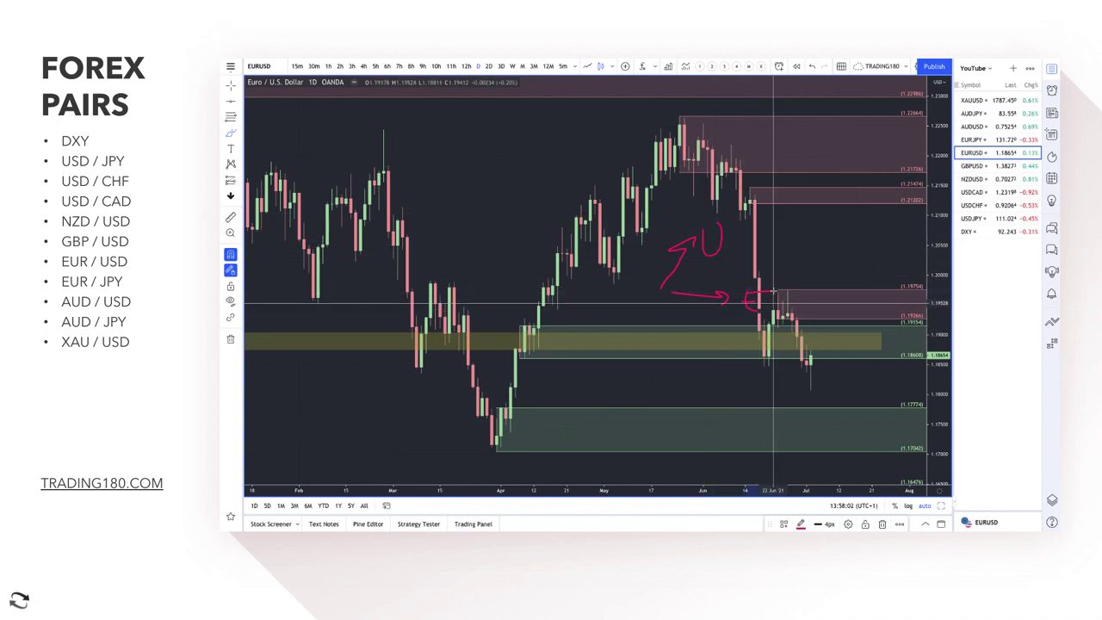
# Circle the latest candles with a question mark beside them and brush a downward arrow from the 1.19266–1.19754 supply zone into the circle.
pyautogui.moveTo(809, 347)
pyautogui.mouseDown()
pyautogui.moveTo(789, 366)
pyautogui.moveTo(849, 346)
pyautogui.moveTo(850, 360)
pyautogui.mouseUp()
pyautogui.click(852, 379)
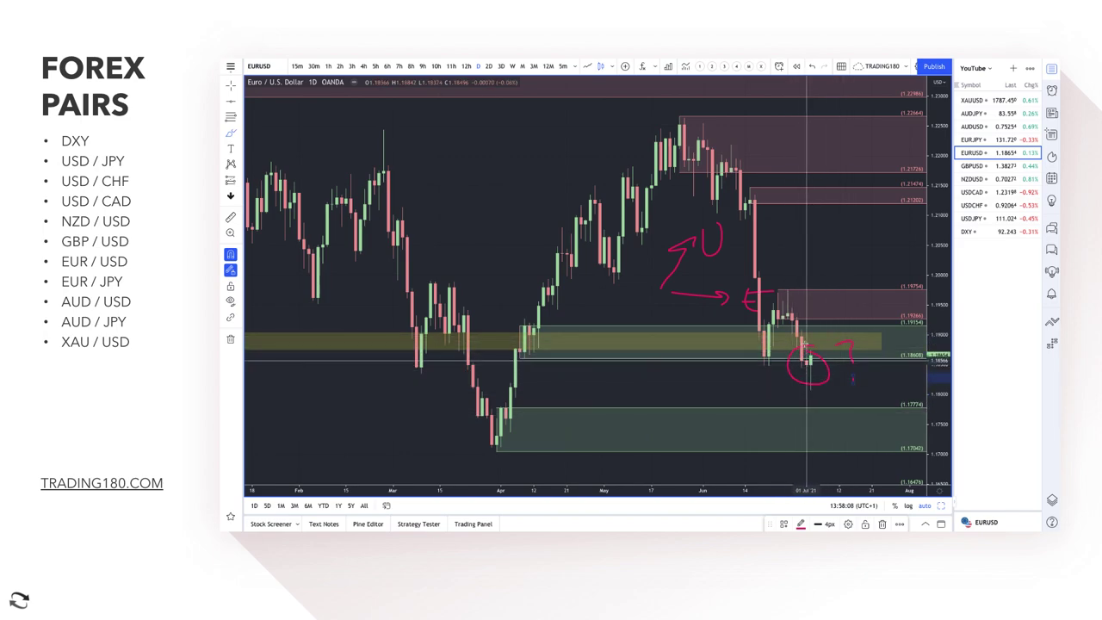
pyautogui.moveTo(795, 308); pyautogui.dragTo(826, 370)
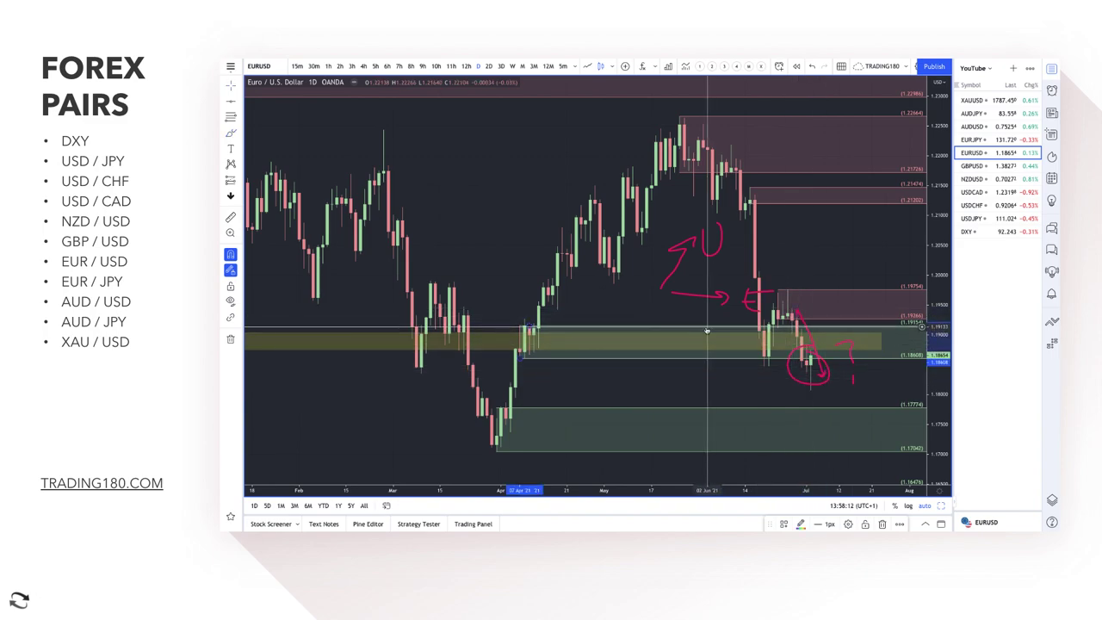
# Delete the 1.18608–1.19154 demand zone and the yellow zone overlapping it.
pyautogui.press('Delete')
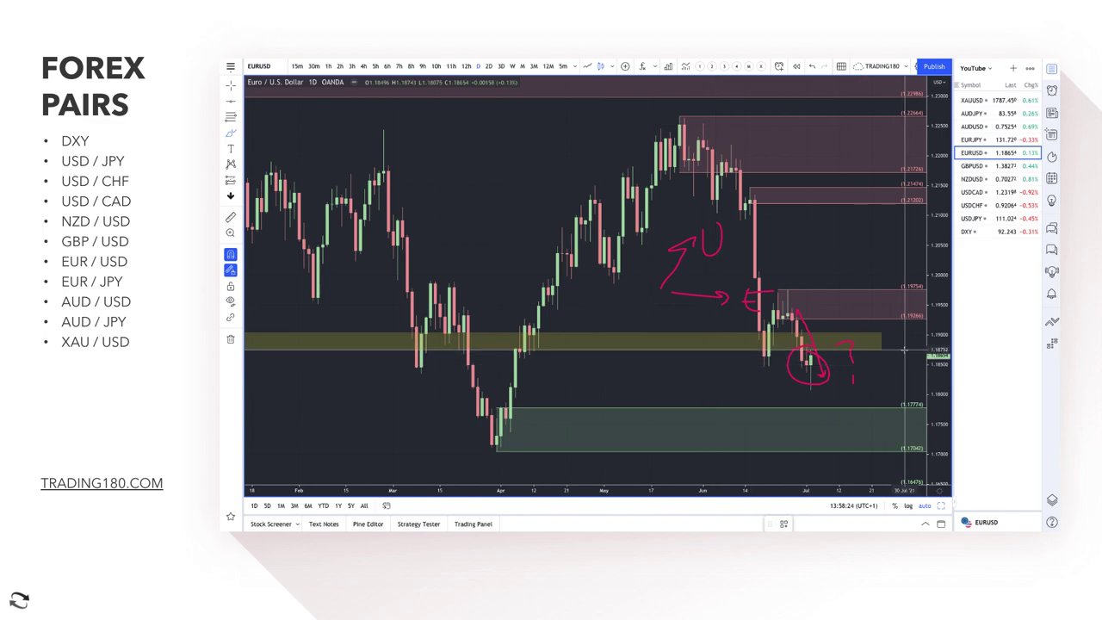
pyautogui.click(820, 337)
pyautogui.press('Delete')
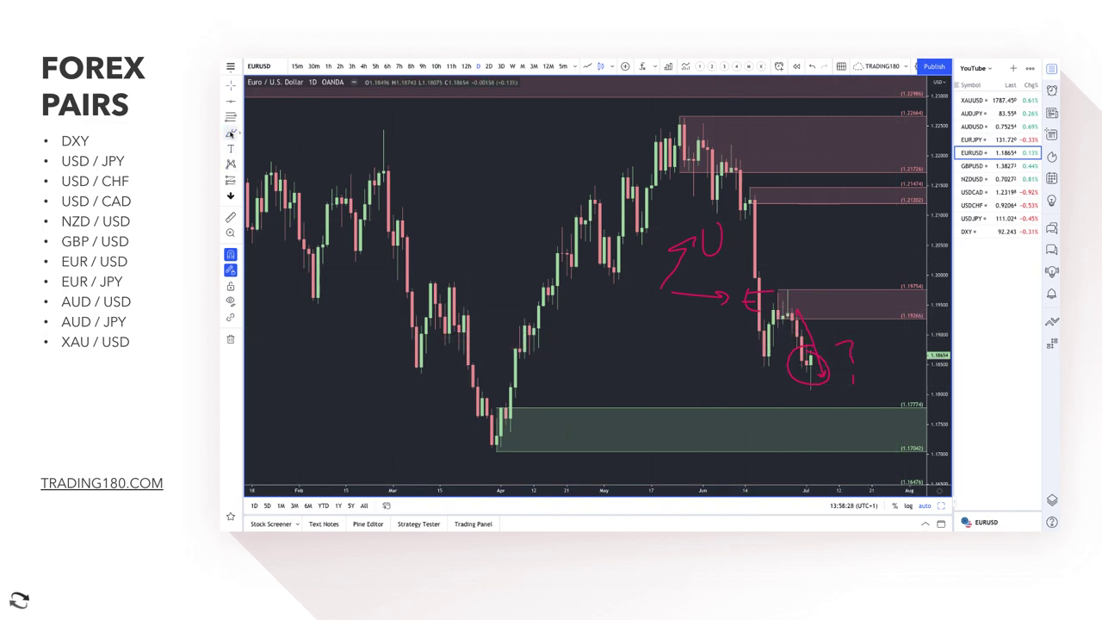
# Brush a projected path from the latest candle up into the 1.19266–1.19754 supply zone and back down.
pyautogui.click(229, 133)
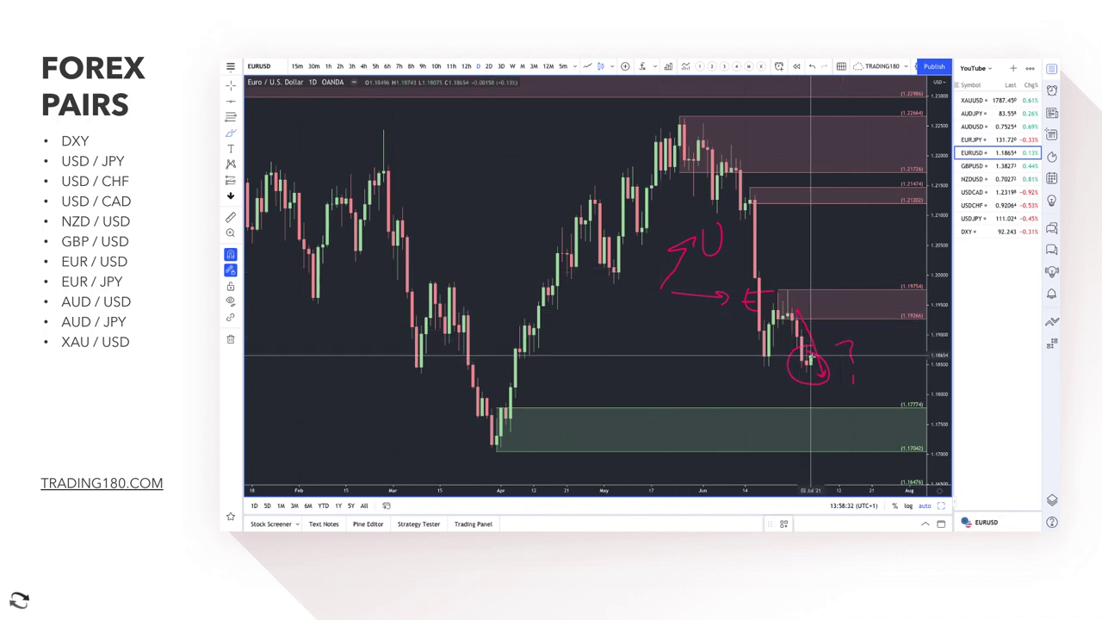
pyautogui.moveTo(810, 355)
pyautogui.mouseDown()
pyautogui.moveTo(848, 306)
pyautogui.moveTo(879, 345)
pyautogui.moveTo(888, 377)
pyautogui.mouseUp()
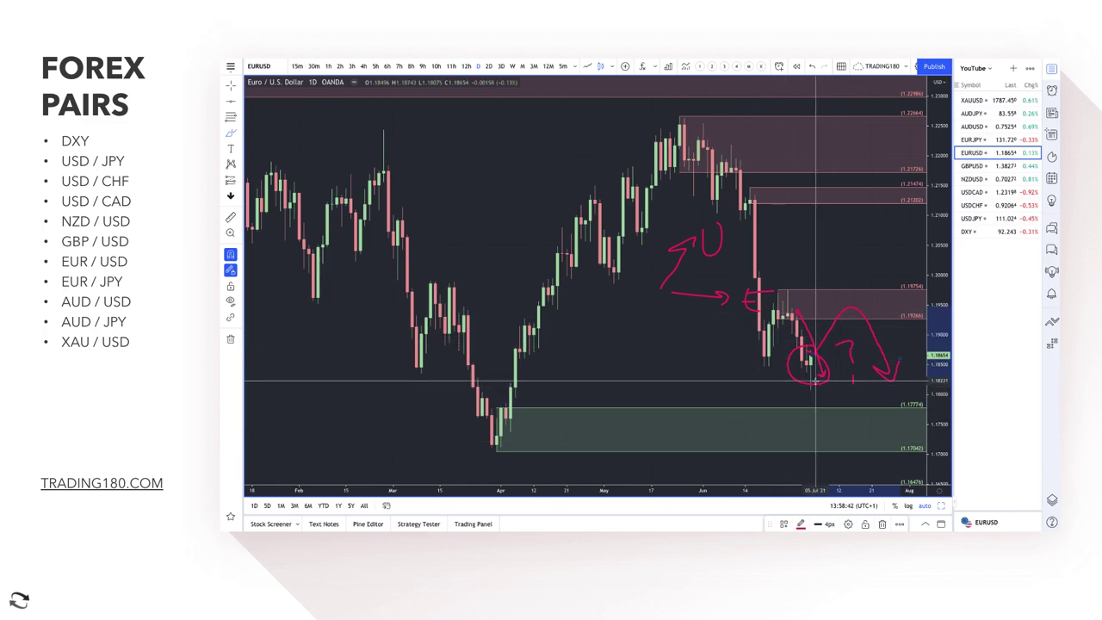
# Brush a projected path down into the 1.17042–1.17774 demand zone and back up, with a cross beside its turning point.
pyautogui.scroll(-3, 815, 379)
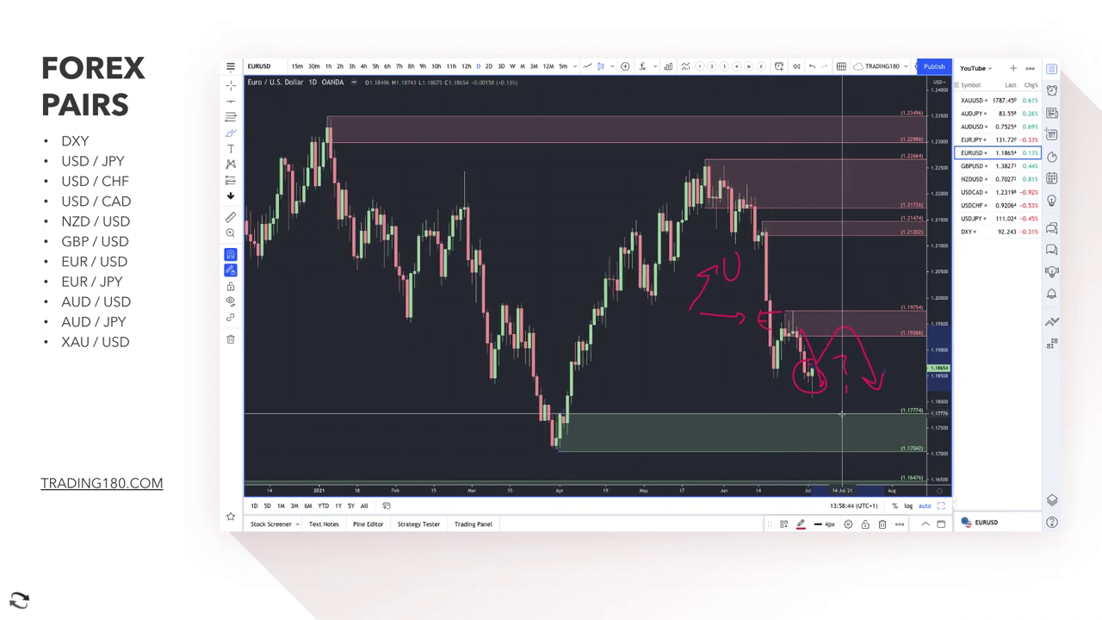
pyautogui.moveTo(814, 387)
pyautogui.mouseDown()
pyautogui.moveTo(820, 413)
pyautogui.moveTo(843, 433)
pyautogui.moveTo(861, 415)
pyautogui.moveTo(879, 416)
pyautogui.mouseUp()
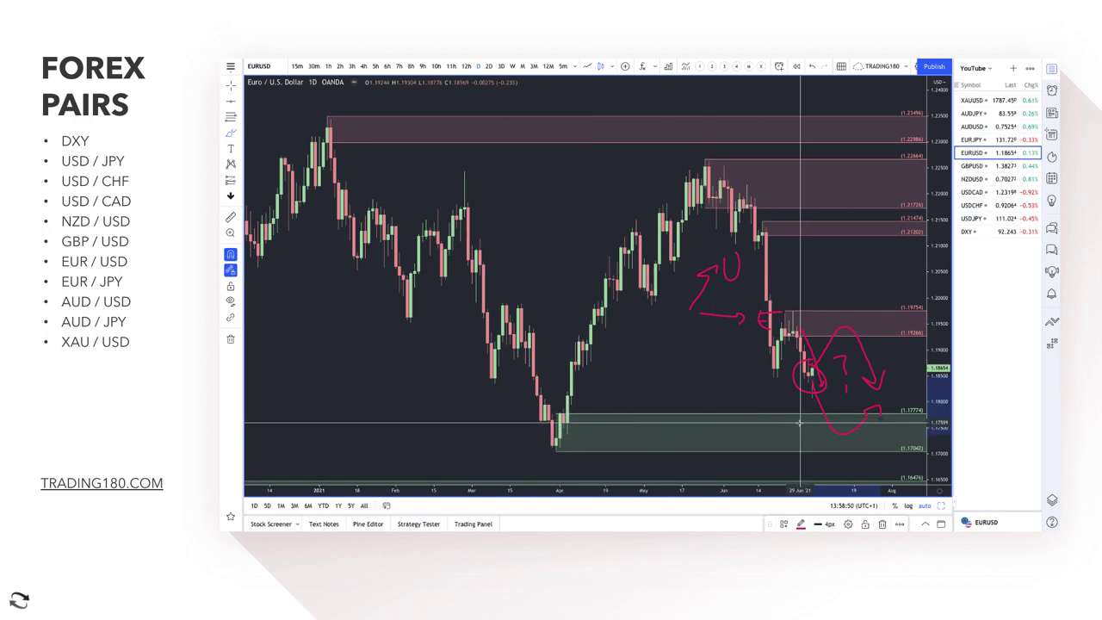
pyautogui.moveTo(800, 424)
pyautogui.mouseDown()
pyautogui.moveTo(824, 443)
pyautogui.moveTo(799, 444)
pyautogui.mouseUp()
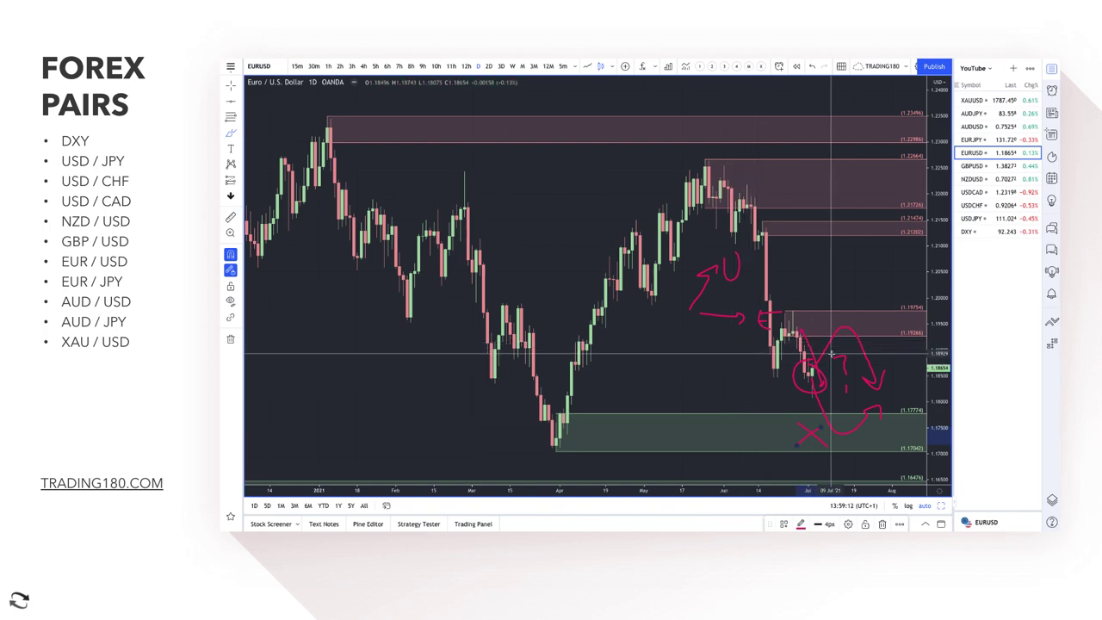
# Circle the mid-June candles at the 1.21202–1.21474 supply zone and hand-letter "fed" next to them.
pyautogui.scroll(3, 783, 361)
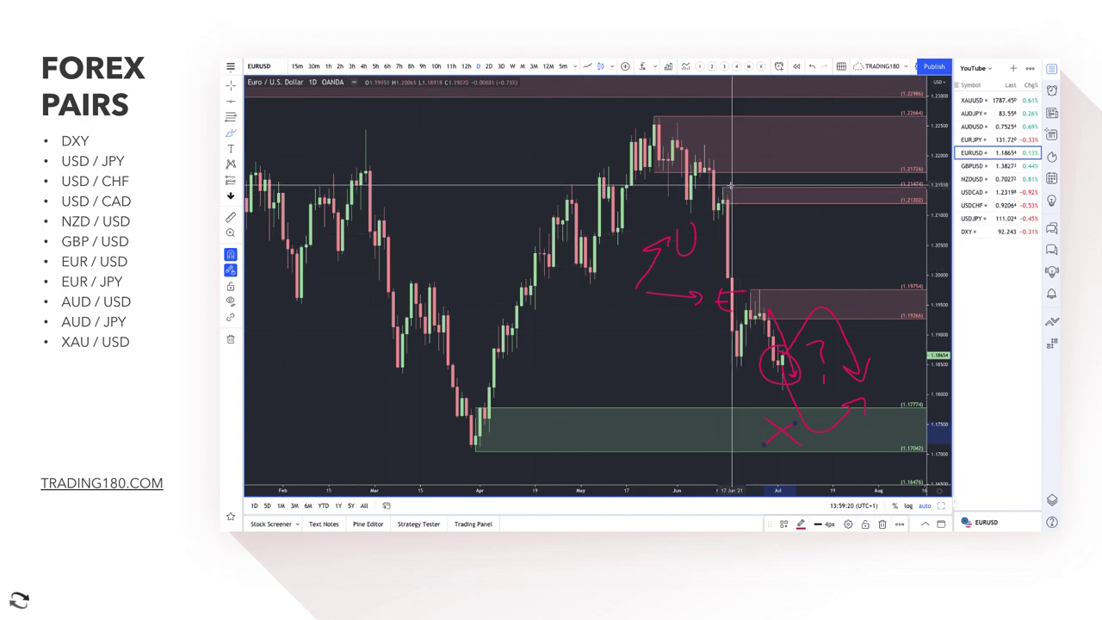
pyautogui.moveTo(713, 173); pyautogui.dragTo(714, 171)
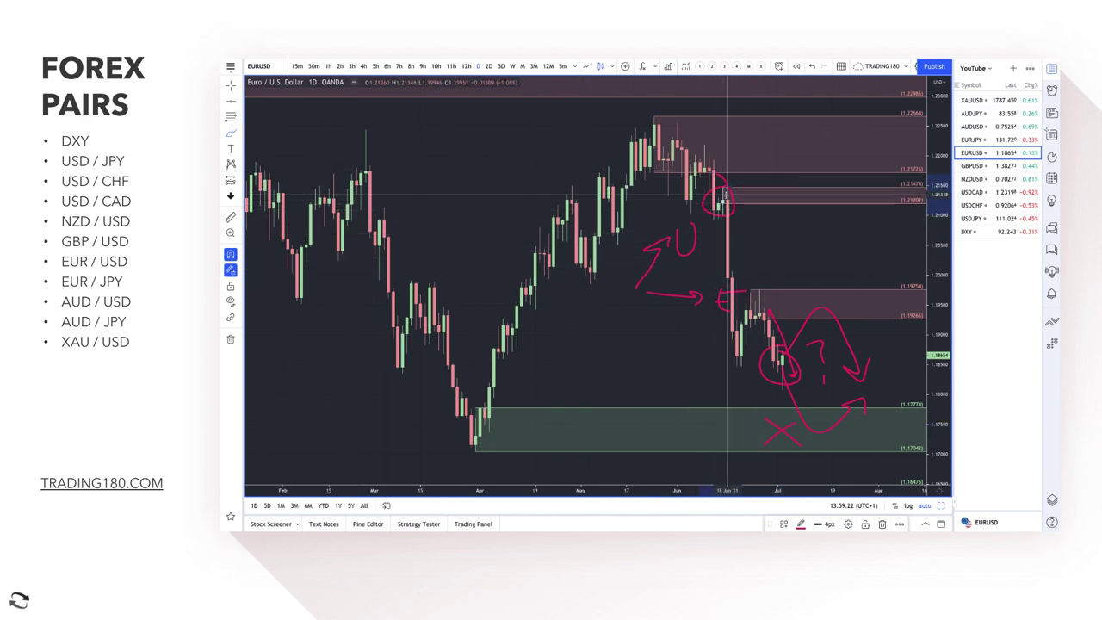
pyautogui.moveTo(780, 194)
pyautogui.mouseDown()
pyautogui.moveTo(774, 186)
pyautogui.moveTo(763, 199)
pyautogui.moveTo(822, 201)
pyautogui.moveTo(840, 183)
pyautogui.moveTo(841, 215)
pyautogui.mouseUp()
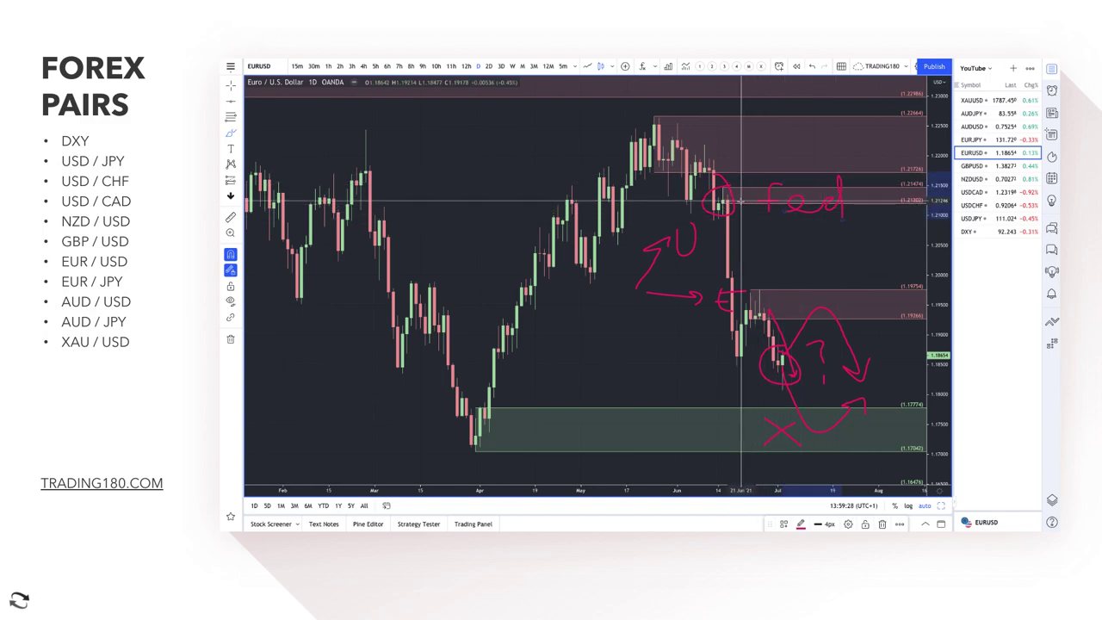
# Brush downward arrows along the mid-June drop and from the circled late-May peak in the 1.21726–1.22664 supply zone.
pyautogui.moveTo(741, 217); pyautogui.dragTo(755, 272)
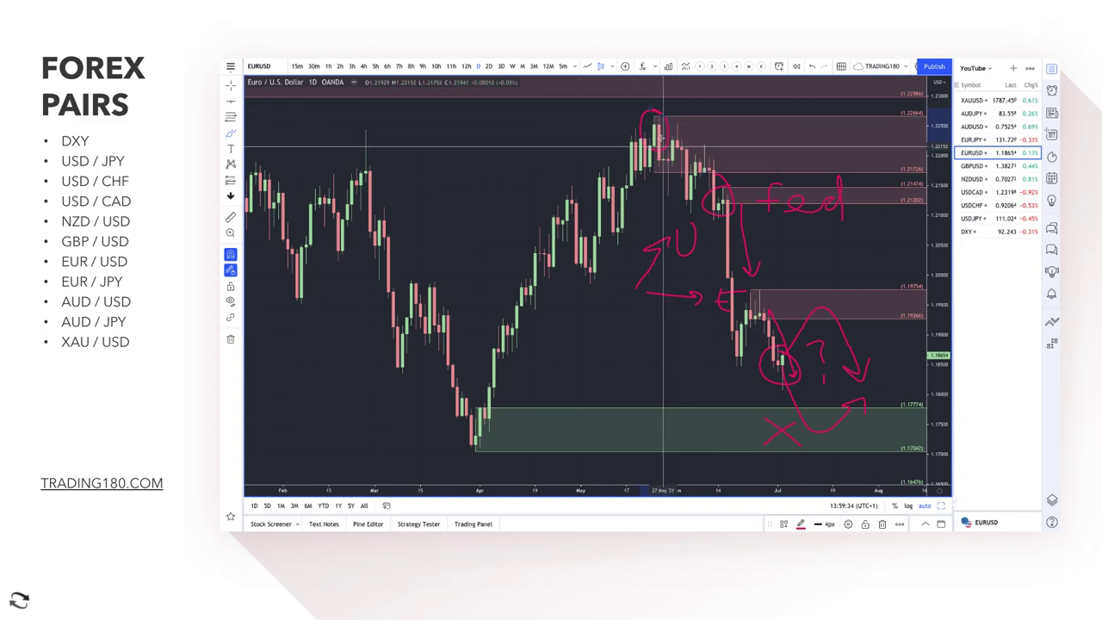
pyautogui.moveTo(712, 243)
pyautogui.mouseDown()
pyautogui.moveTo(715, 225)
pyautogui.moveTo(721, 258)
pyautogui.moveTo(718, 178)
pyautogui.mouseUp()
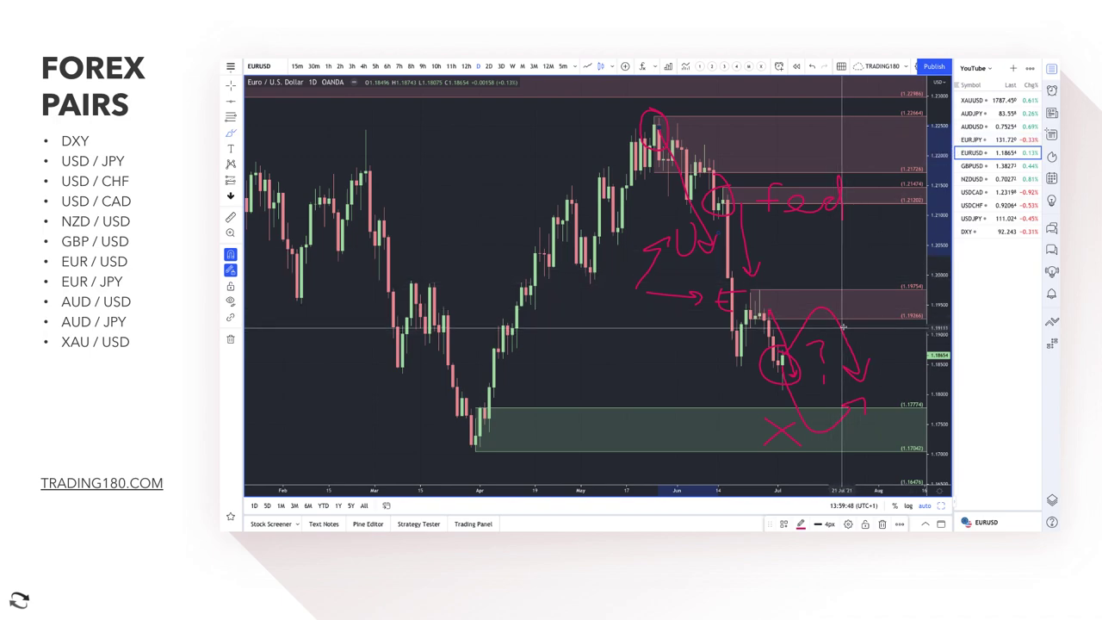
# Add a brush mark at the peak of the projected path inside the 1.19266–1.19754 supply zone.
pyautogui.moveTo(826, 306)
pyautogui.mouseDown()
pyautogui.moveTo(804, 312)
pyautogui.moveTo(834, 303)
pyautogui.mouseUp()
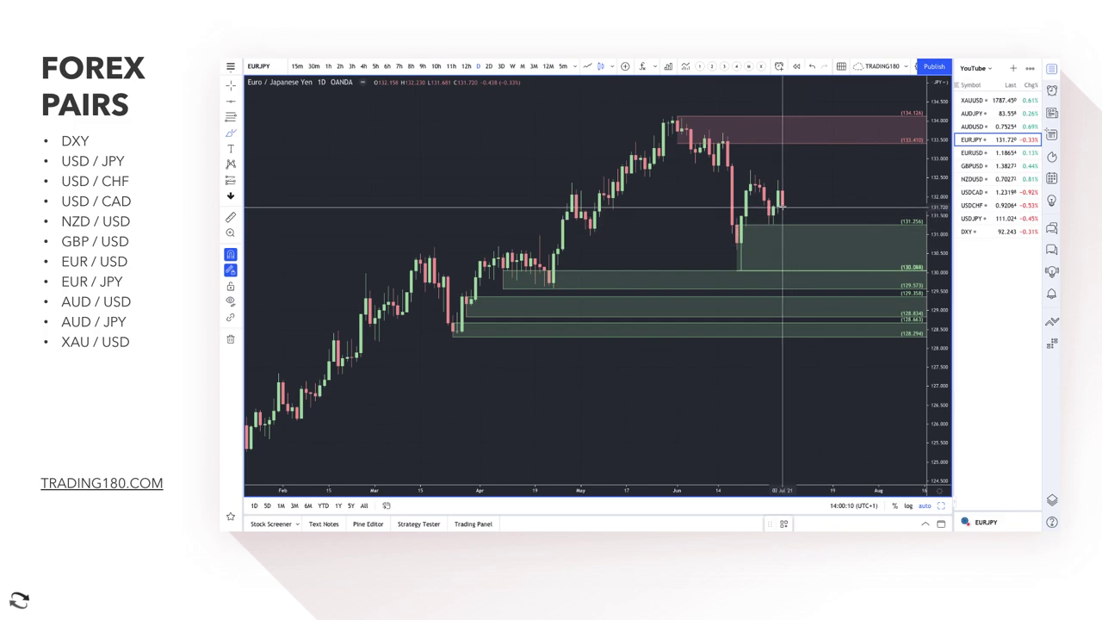
# On EUR/JPY, brush a projected bounce in the 130.088–131.256 demand zone, trace the June drop and rebound, and erase both drawings.
pyautogui.moveTo(782, 206)
pyautogui.mouseDown()
pyautogui.moveTo(800, 263)
pyautogui.moveTo(836, 251)
pyautogui.moveTo(850, 263)
pyautogui.mouseUp()
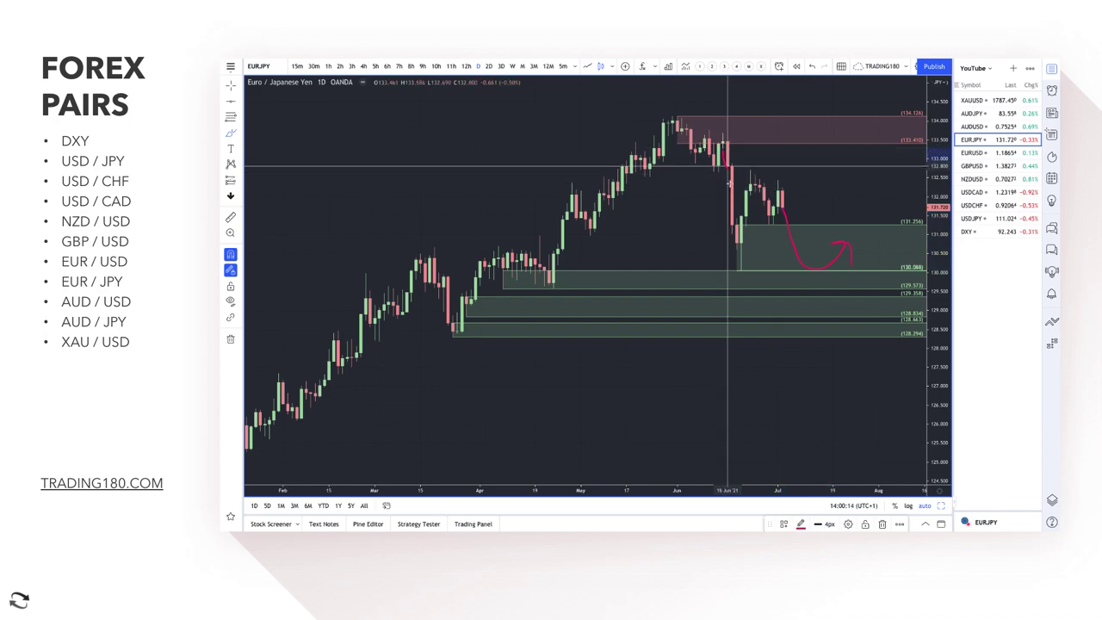
pyautogui.moveTo(729, 183)
pyautogui.mouseDown()
pyautogui.moveTo(738, 269)
pyautogui.moveTo(757, 179)
pyautogui.mouseUp()
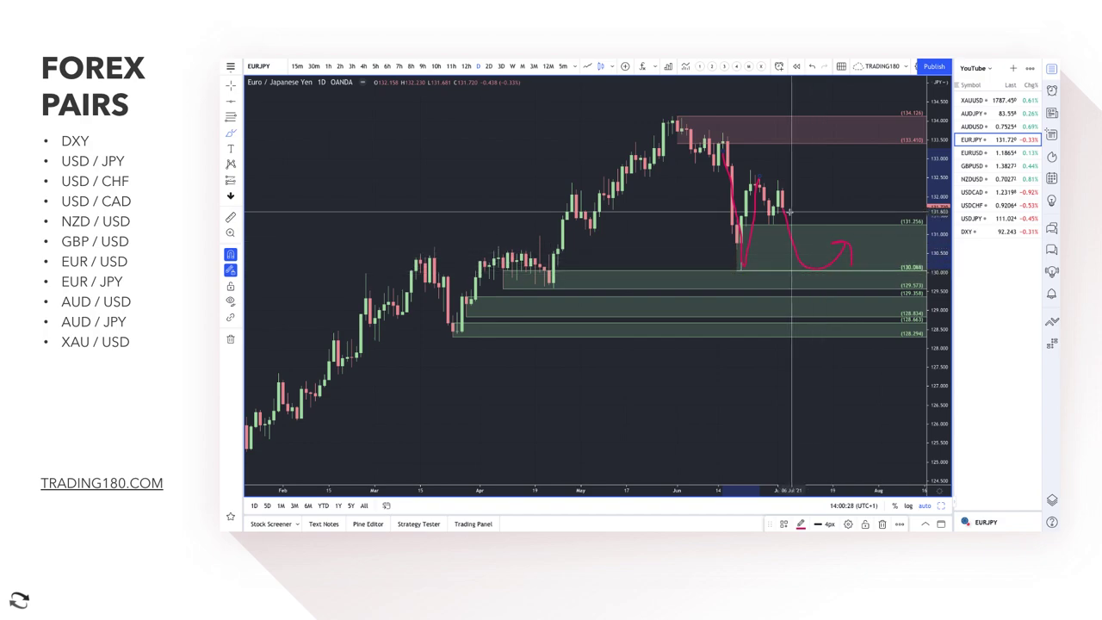
pyautogui.press('Delete')
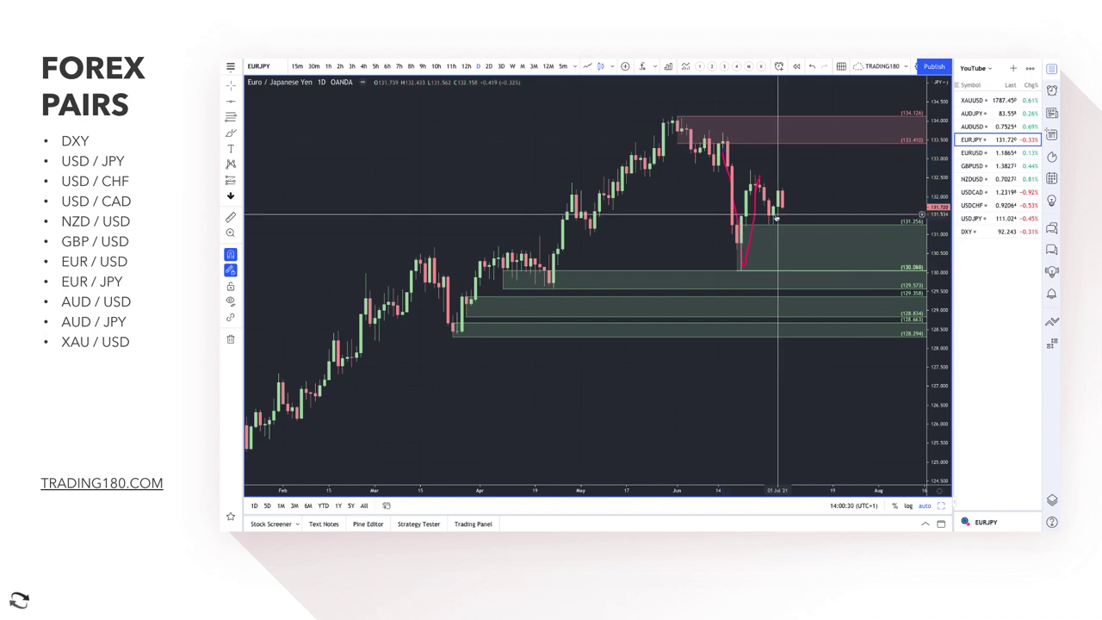
pyautogui.press('Delete')
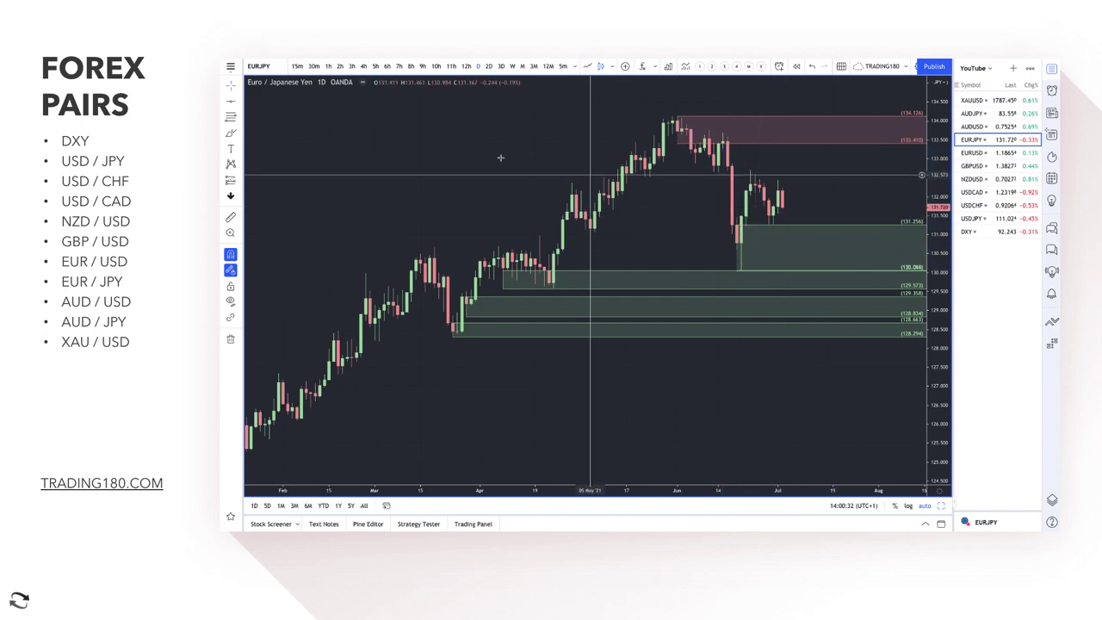
# Mark a 132.162–132.696 supply zone from the late-June high and brush a stepped downward arrow from the latest candle to about 130.088.
pyautogui.click(750, 190)
pyautogui.click(750, 171)
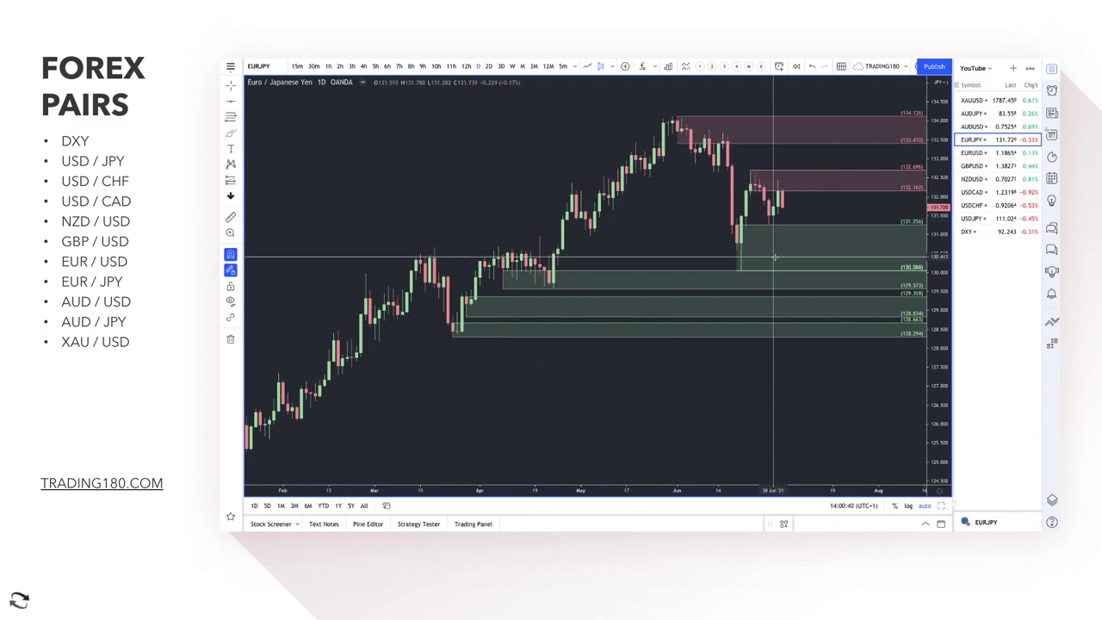
pyautogui.click(781, 208)
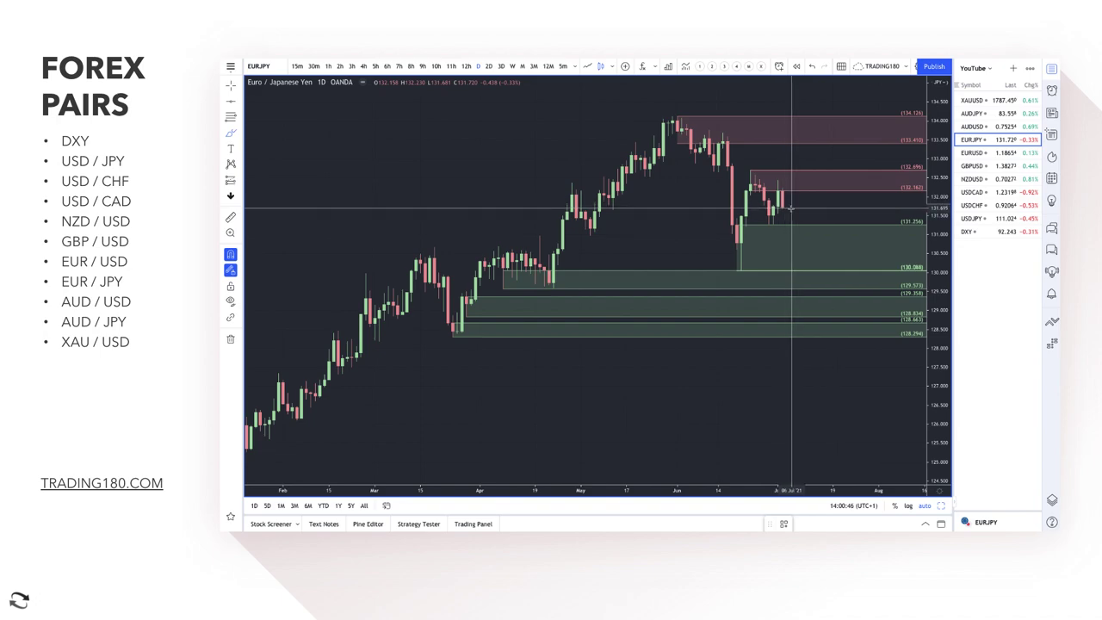
pyautogui.moveTo(782, 208)
pyautogui.mouseDown()
pyautogui.moveTo(833, 256)
pyautogui.moveTo(827, 266)
pyautogui.mouseUp()
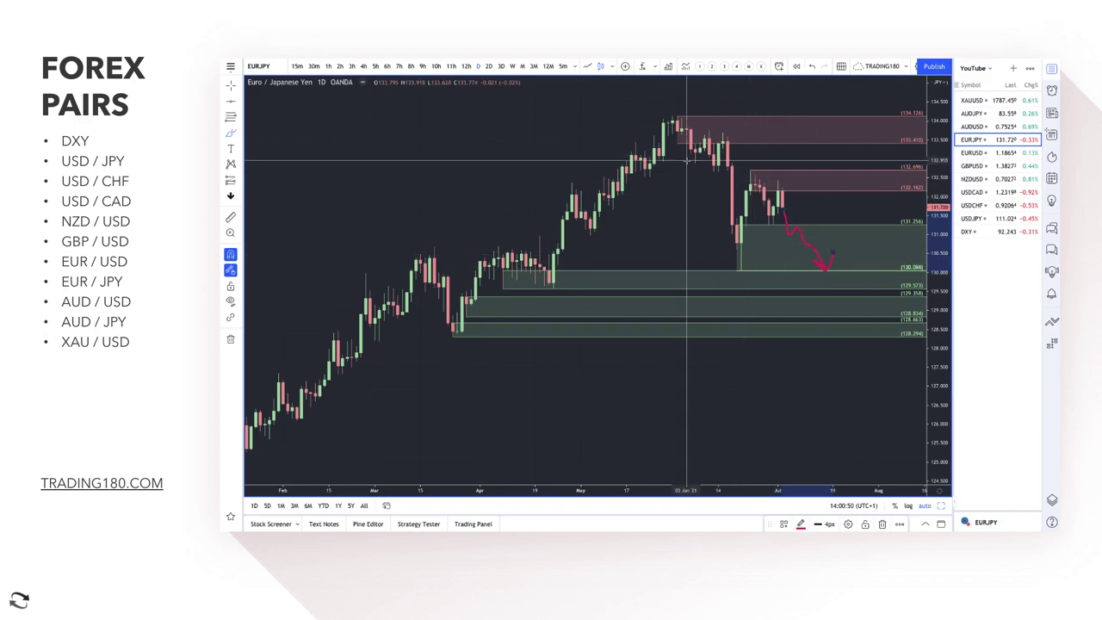
# Brush two arrows in the empty space above the March candles, one rising slightly and one nearly flat.
pyautogui.hscroll(3, 725, 127)
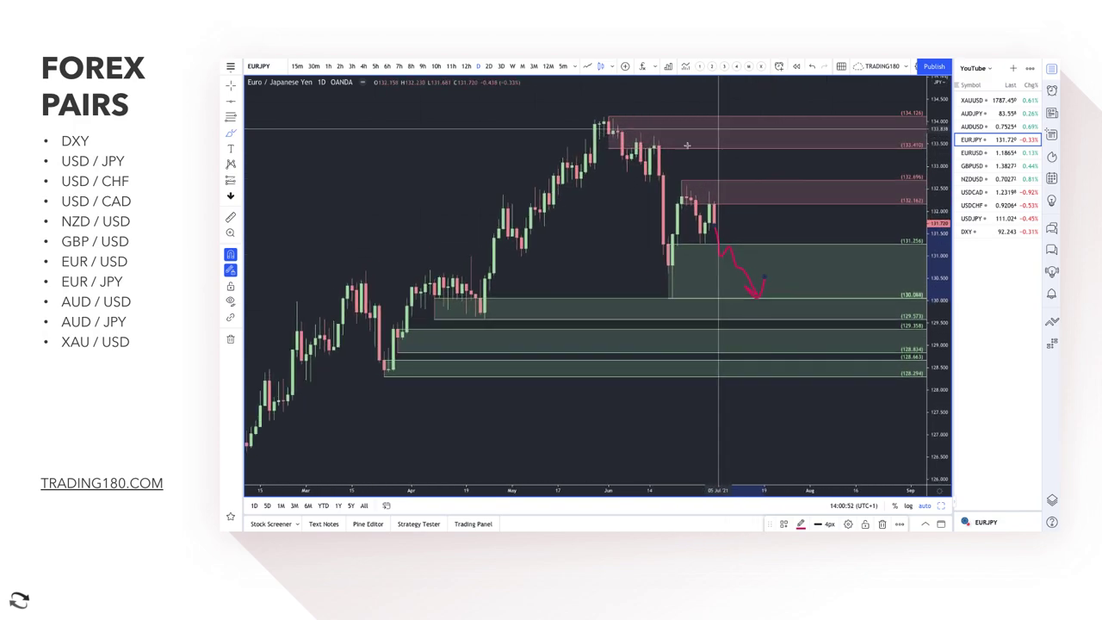
pyautogui.moveTo(309, 162); pyautogui.dragTo(388, 153)
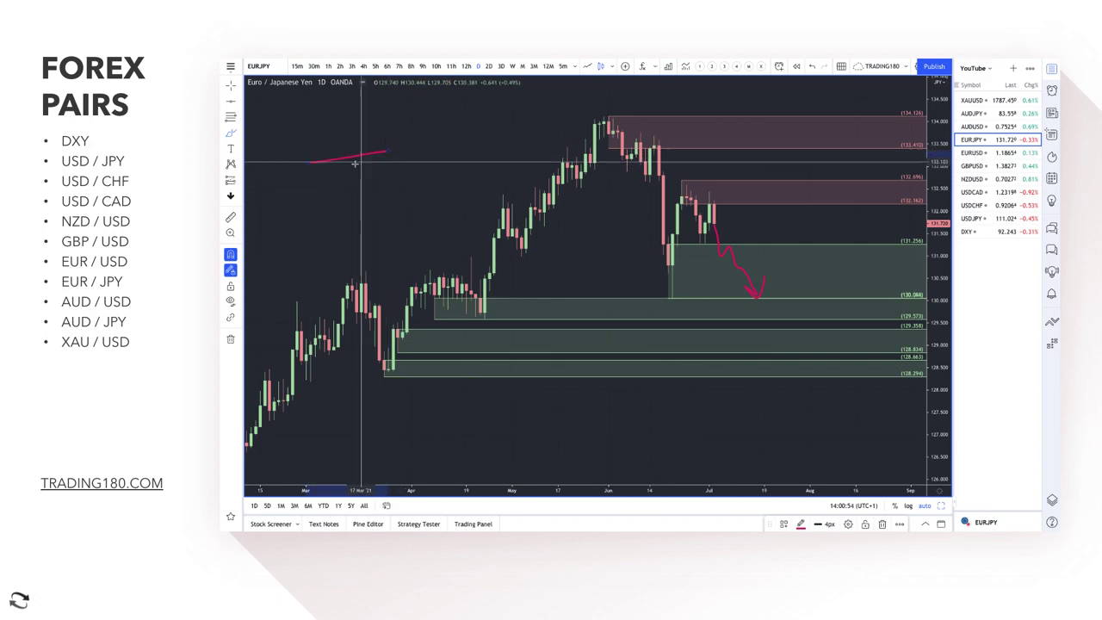
pyautogui.moveTo(307, 184)
pyautogui.mouseDown()
pyautogui.moveTo(388, 184)
pyautogui.moveTo(391, 194)
pyautogui.mouseUp()
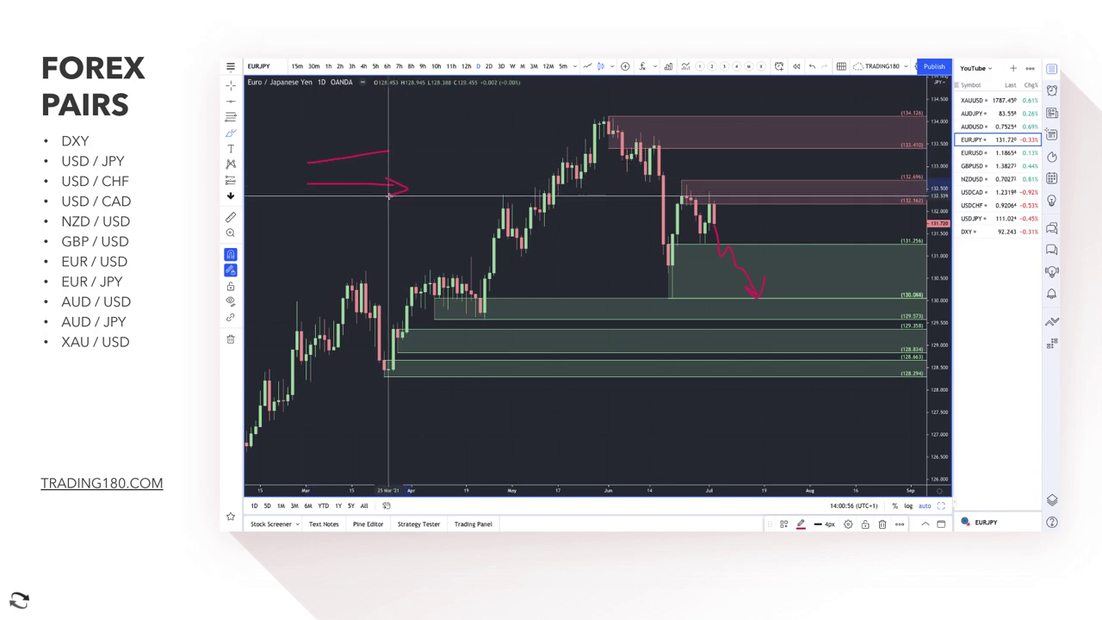
pyautogui.moveTo(381, 143); pyautogui.dragTo(393, 164)
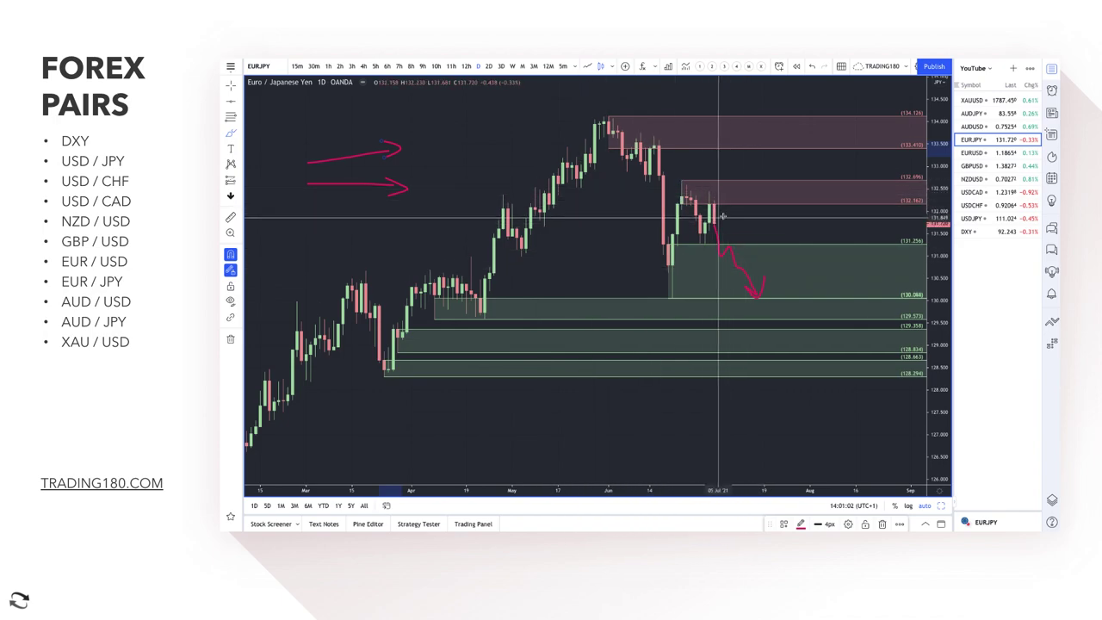
# Brush a zigzag path between the 132.162–132.696 supply and 130.088–131.256 demand zones, and circle the mid-June high and the following low.
pyautogui.moveTo(717, 221)
pyautogui.mouseDown()
pyautogui.moveTo(731, 180)
pyautogui.moveTo(745, 285)
pyautogui.moveTo(787, 201)
pyautogui.moveTo(811, 289)
pyautogui.mouseUp()
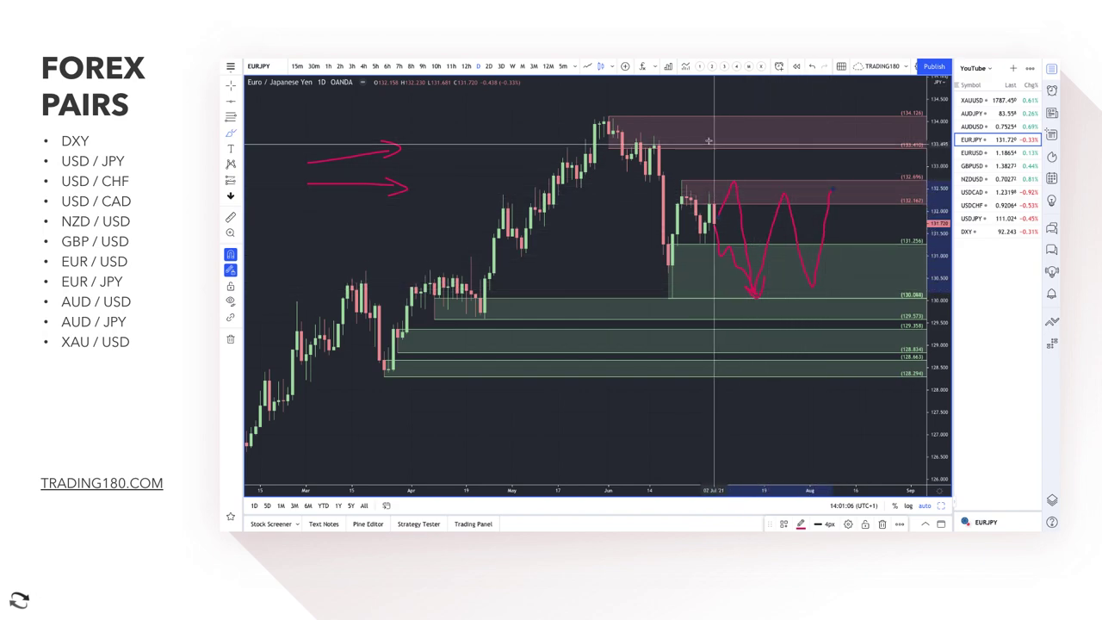
pyautogui.moveTo(677, 123)
pyautogui.mouseDown()
pyautogui.moveTo(663, 140)
pyautogui.moveTo(671, 110)
pyautogui.mouseUp()
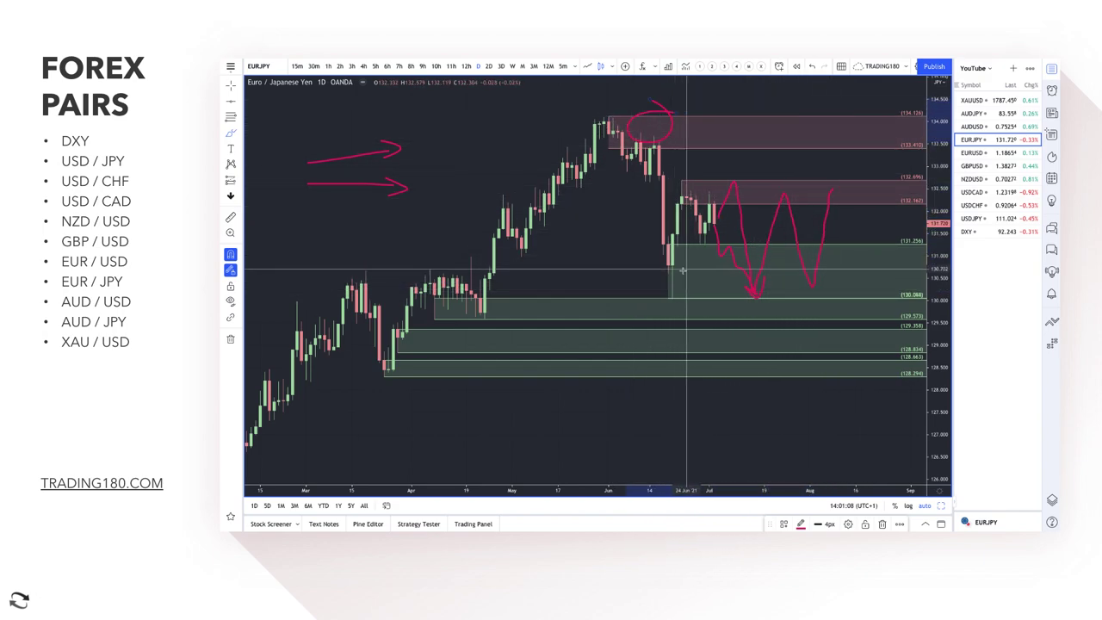
pyautogui.moveTo(680, 277)
pyautogui.mouseDown()
pyautogui.moveTo(646, 295)
pyautogui.moveTo(676, 283)
pyautogui.mouseUp()
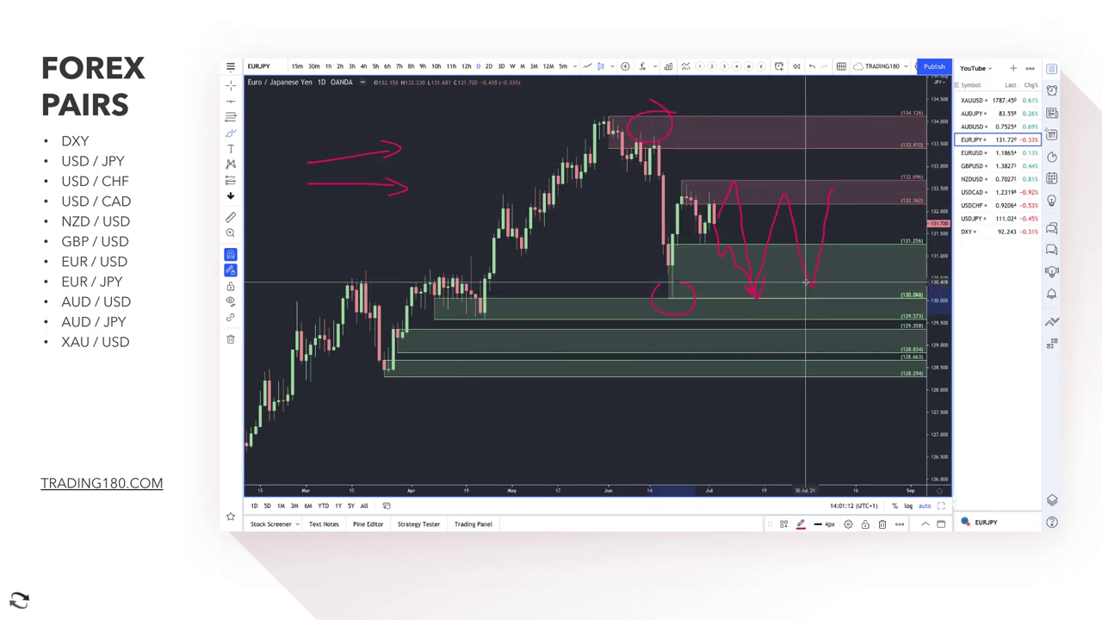
# Circle the zigzag's second trough in the 130.088–131.256 demand zone and brush a rising stroke out of it.
pyautogui.moveTo(812, 285)
pyautogui.mouseDown()
pyautogui.moveTo(791, 290)
pyautogui.moveTo(813, 282)
pyautogui.mouseUp()
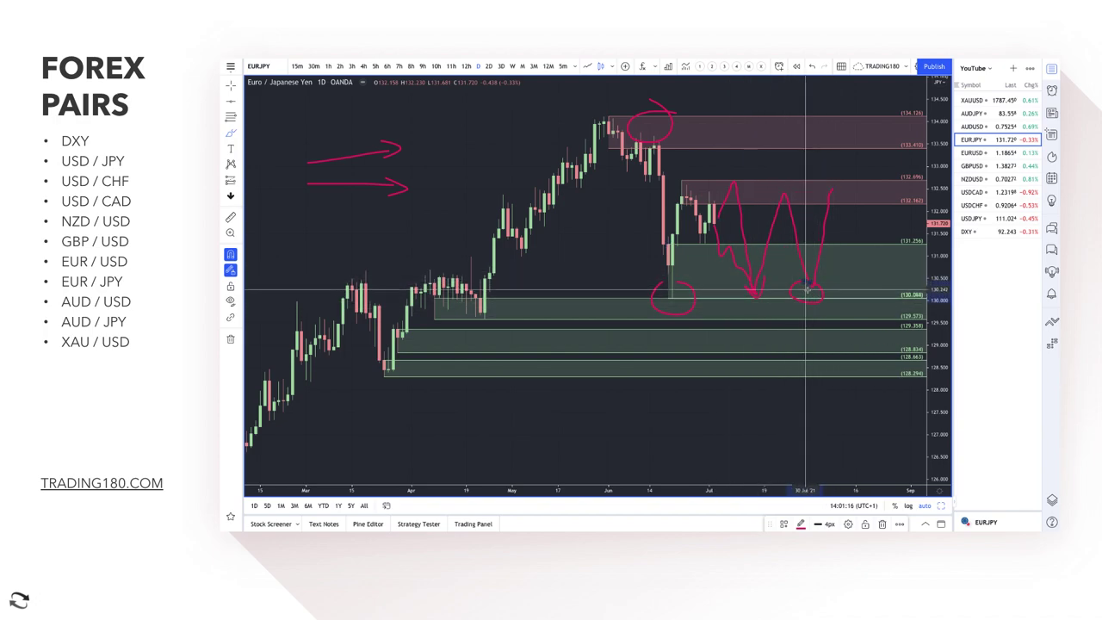
pyautogui.moveTo(809, 290)
pyautogui.mouseDown()
pyautogui.moveTo(844, 246)
pyautogui.moveTo(846, 259)
pyautogui.mouseUp()
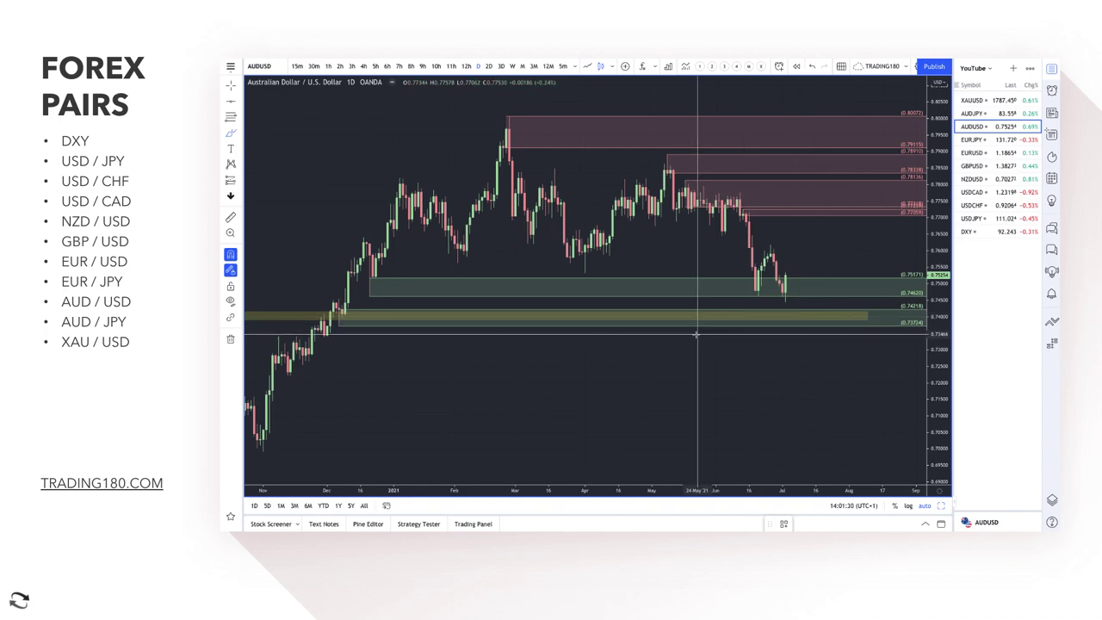
# On AUD/USD, hand-letter "Dovish" below the demand zones and brush a stepped arrow from the latest candle into the 0.73724–0.74218 zone.
pyautogui.moveTo(664, 353)
pyautogui.mouseDown()
pyautogui.moveTo(665, 375)
pyautogui.moveTo(681, 344)
pyautogui.moveTo(680, 372)
pyautogui.moveTo(709, 373)
pyautogui.moveTo(723, 361)
pyautogui.moveTo(774, 370)
pyautogui.moveTo(774, 389)
pyautogui.mouseUp()
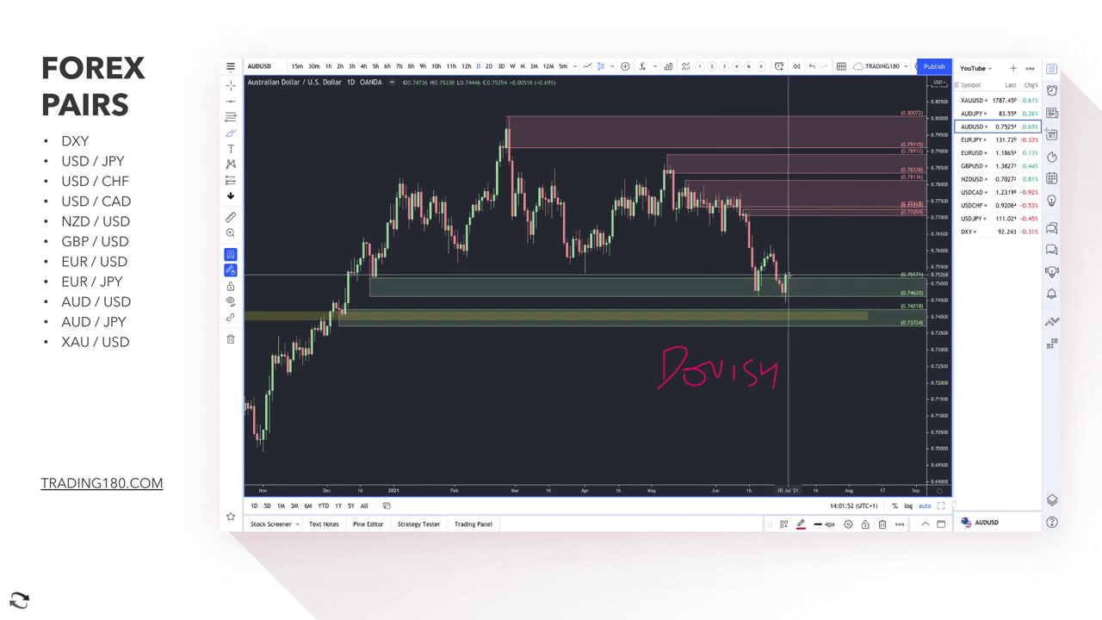
pyautogui.moveTo(787, 275); pyautogui.dragTo(819, 306)
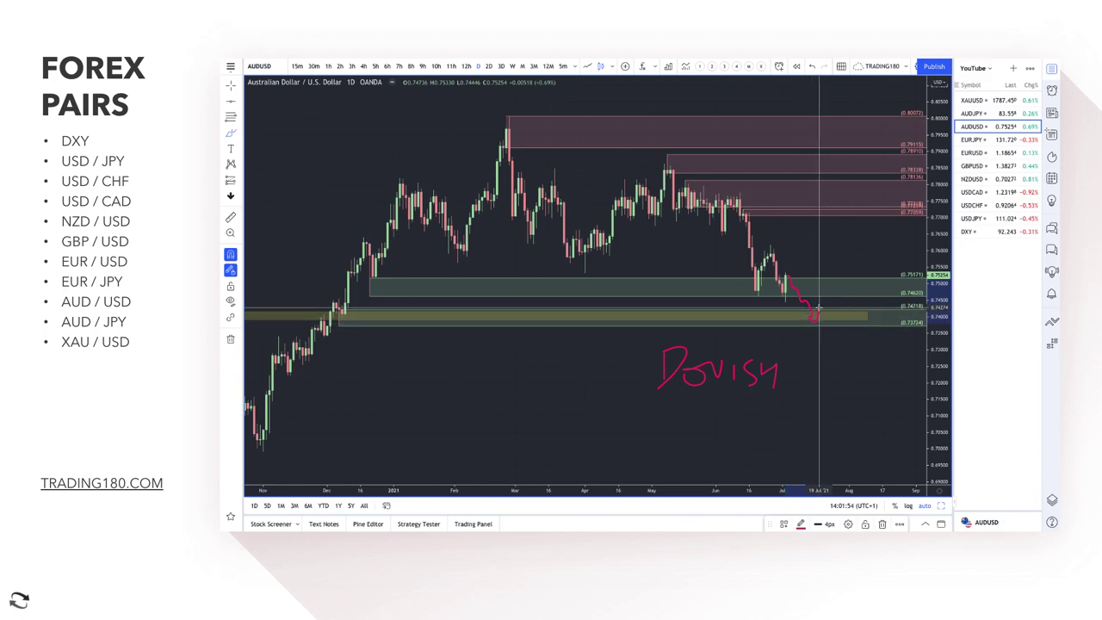
pyautogui.click(807, 319)
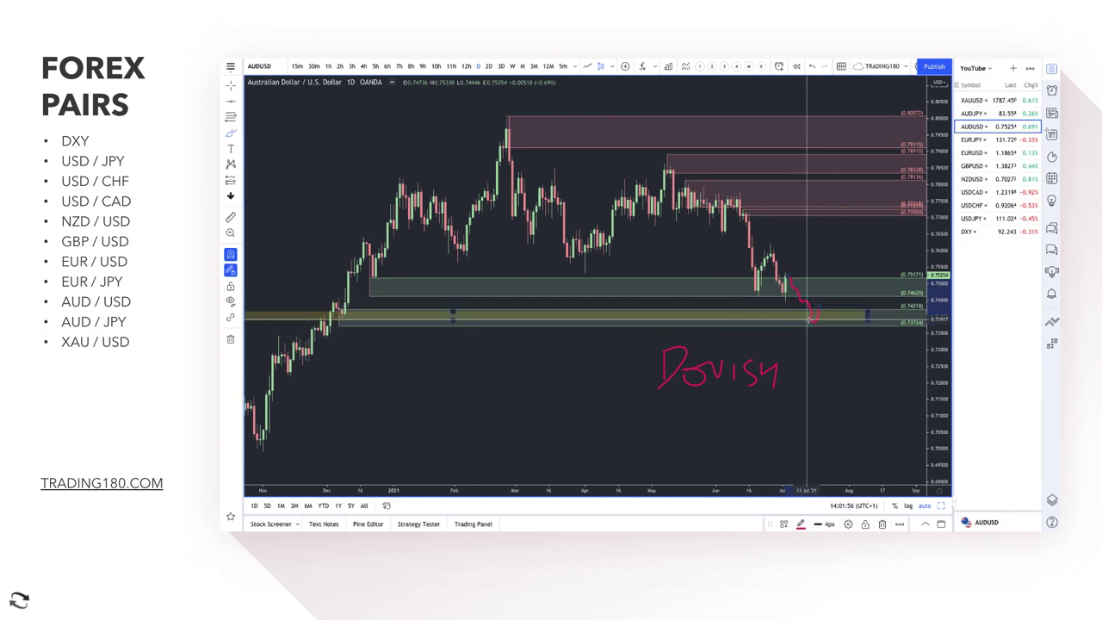
pyautogui.click(830, 250)
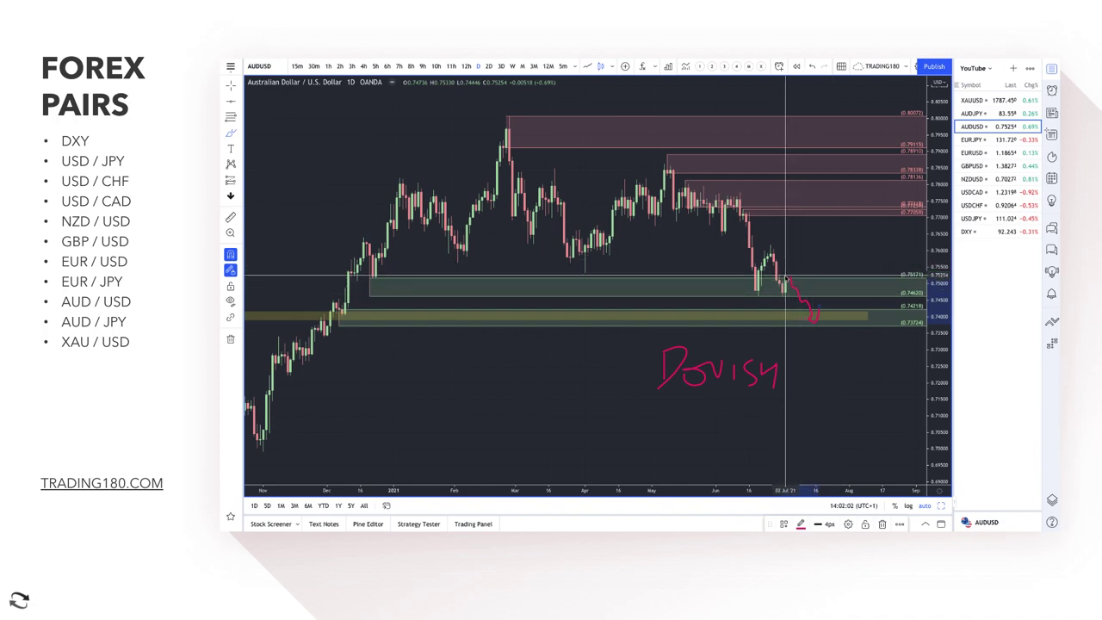
# Brush a second path rising briefly from the latest candle before falling below the 0.74620–0.75171 demand zone, and circle the word "Dovish".
pyautogui.moveTo(785, 276)
pyautogui.mouseDown()
pyautogui.moveTo(788, 254)
pyautogui.moveTo(818, 298)
pyautogui.moveTo(834, 288)
pyautogui.mouseUp()
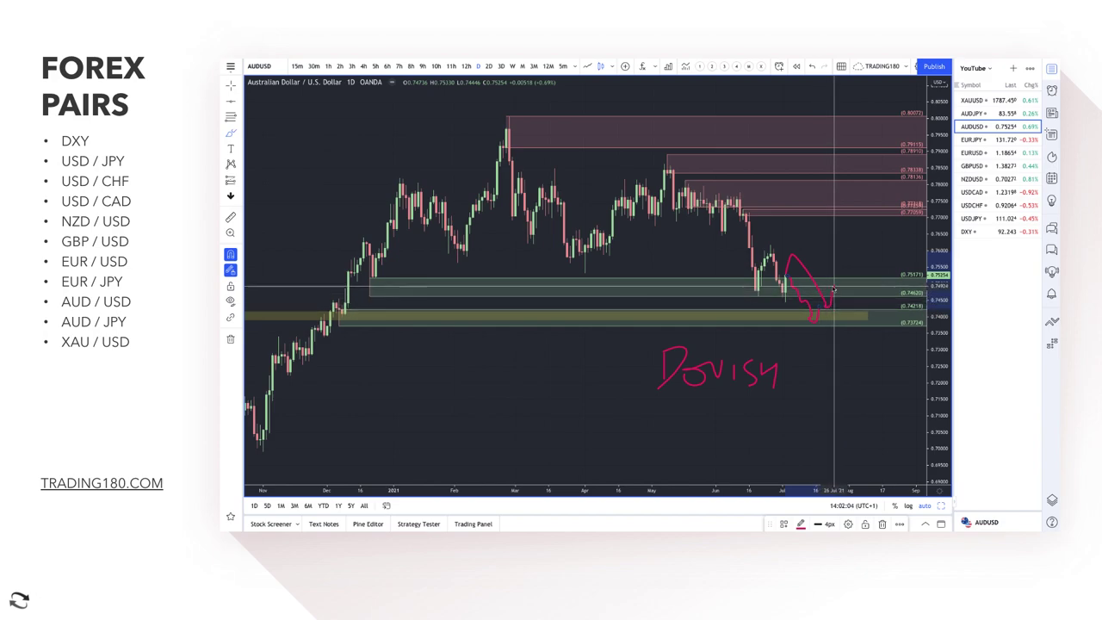
pyautogui.moveTo(744, 338)
pyautogui.mouseDown()
pyautogui.moveTo(647, 344)
pyautogui.moveTo(742, 416)
pyautogui.moveTo(738, 336)
pyautogui.mouseUp()
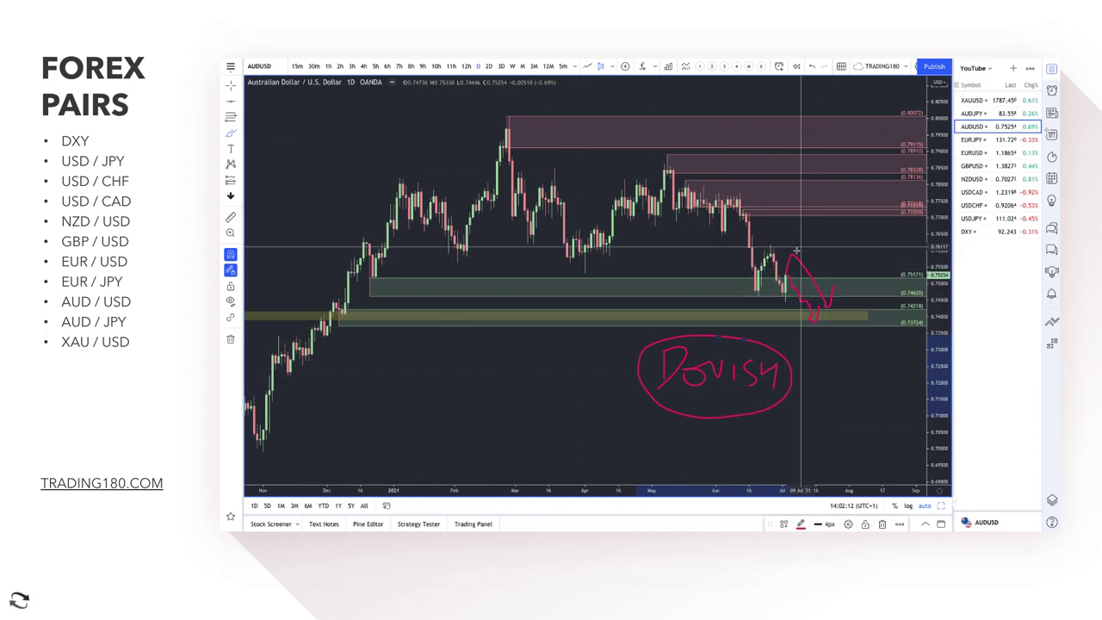
# Mark a 0.75830–0.76166 supply zone from the late-June high, and brush a circle inside it with an arrow heading down.
pyautogui.scroll(3, 602, 243)
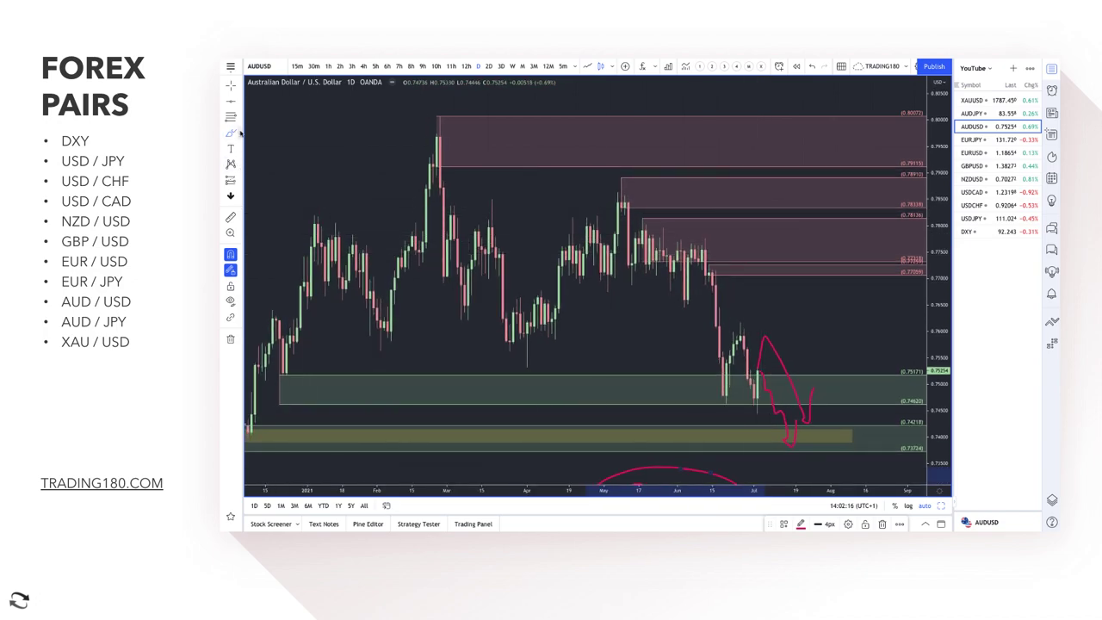
pyautogui.press('Escape')
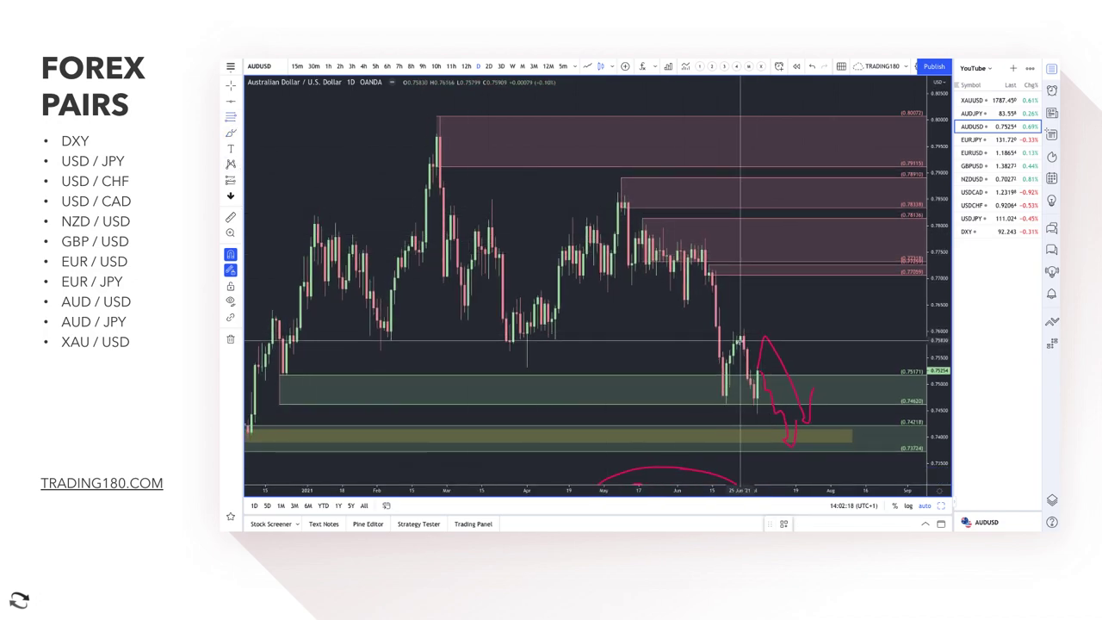
pyautogui.moveTo(739, 342); pyautogui.dragTo(739, 318)
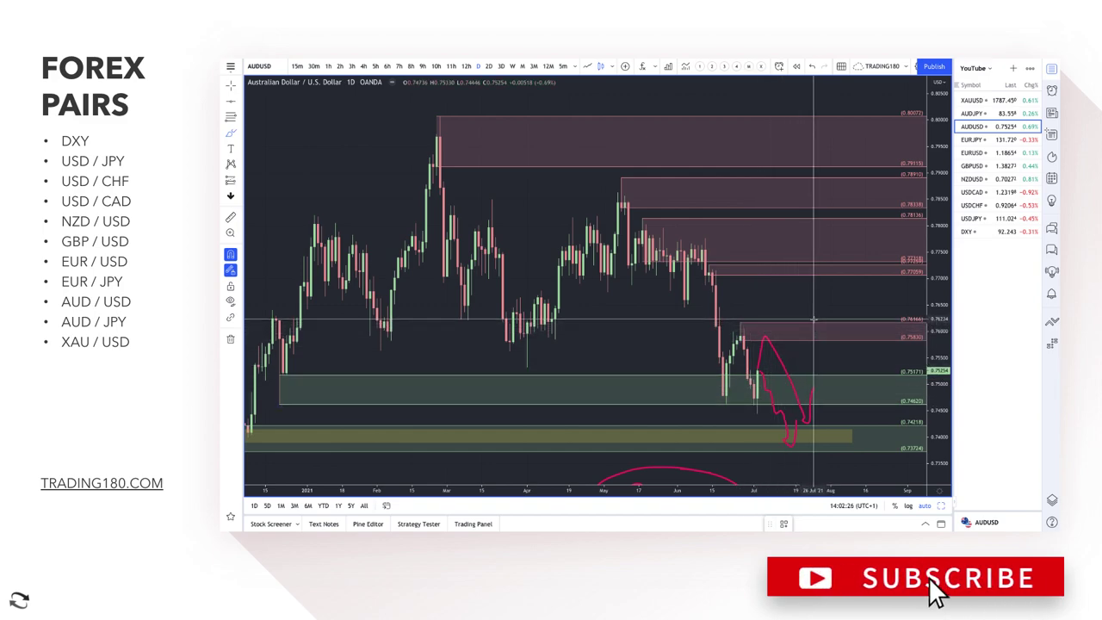
pyautogui.moveTo(813, 319)
pyautogui.mouseDown()
pyautogui.moveTo(806, 332)
pyautogui.moveTo(814, 327)
pyautogui.moveTo(835, 373)
pyautogui.mouseUp()
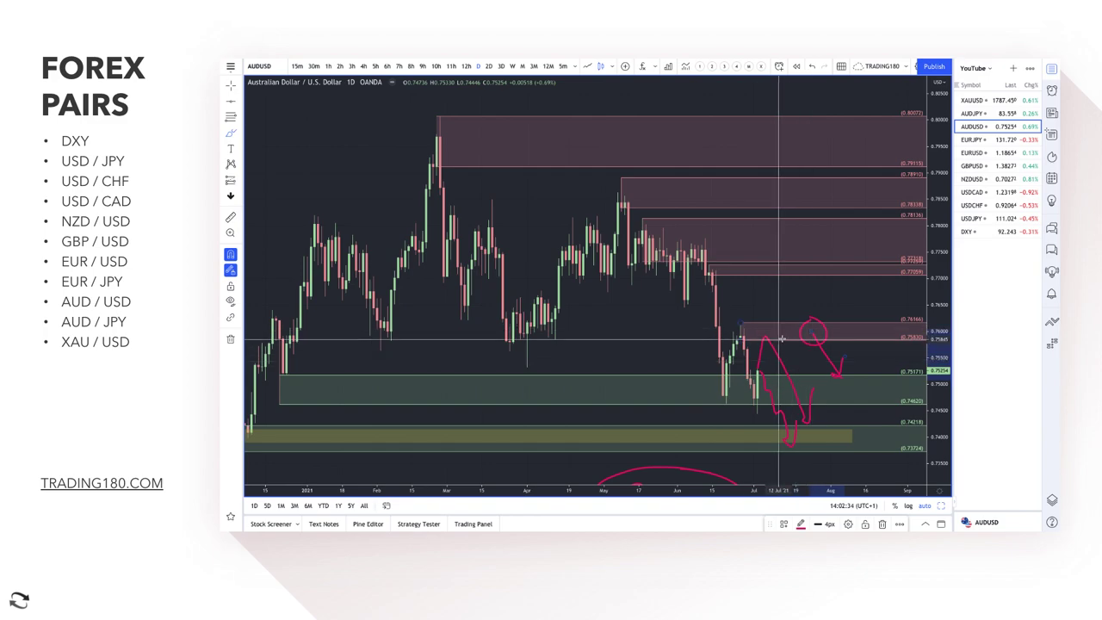
# Circle the yellow band inside the 0.73724–0.74218 demand zone and brush another stroke down from the tip of the supply-zone arrow.
pyautogui.scroll(3, 776, 341)
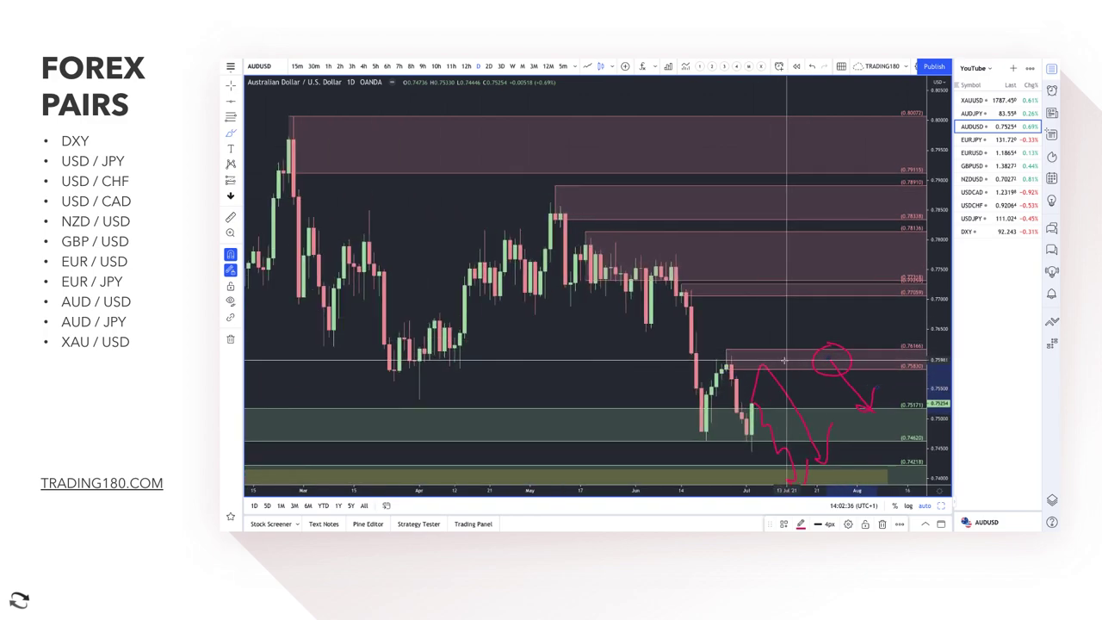
pyautogui.scroll(-2, 779, 355)
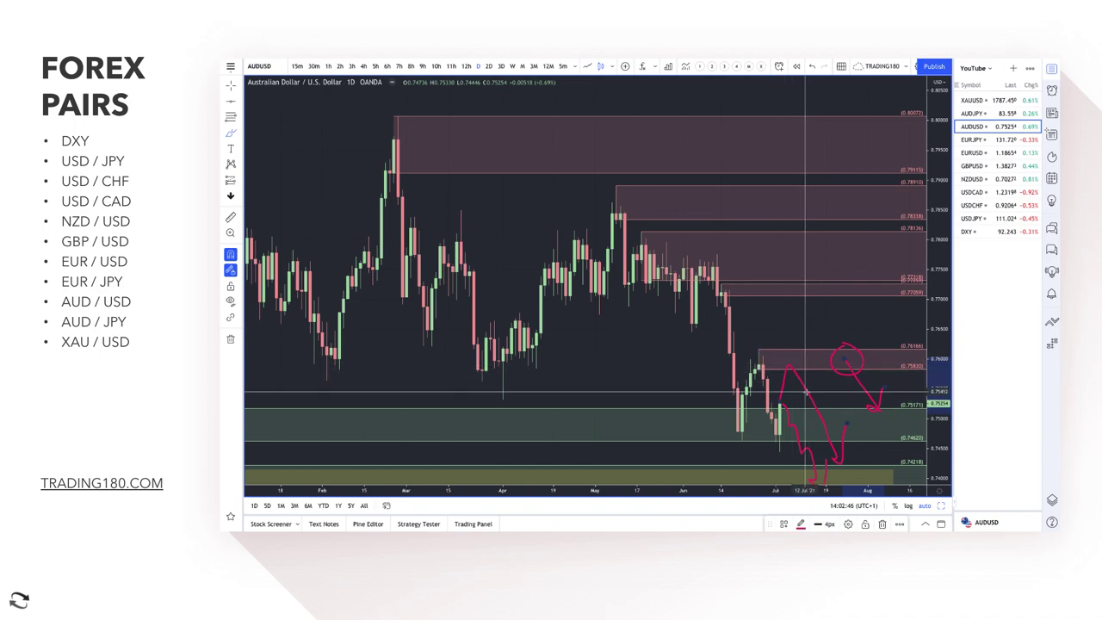
pyautogui.scroll(-3, 783, 370)
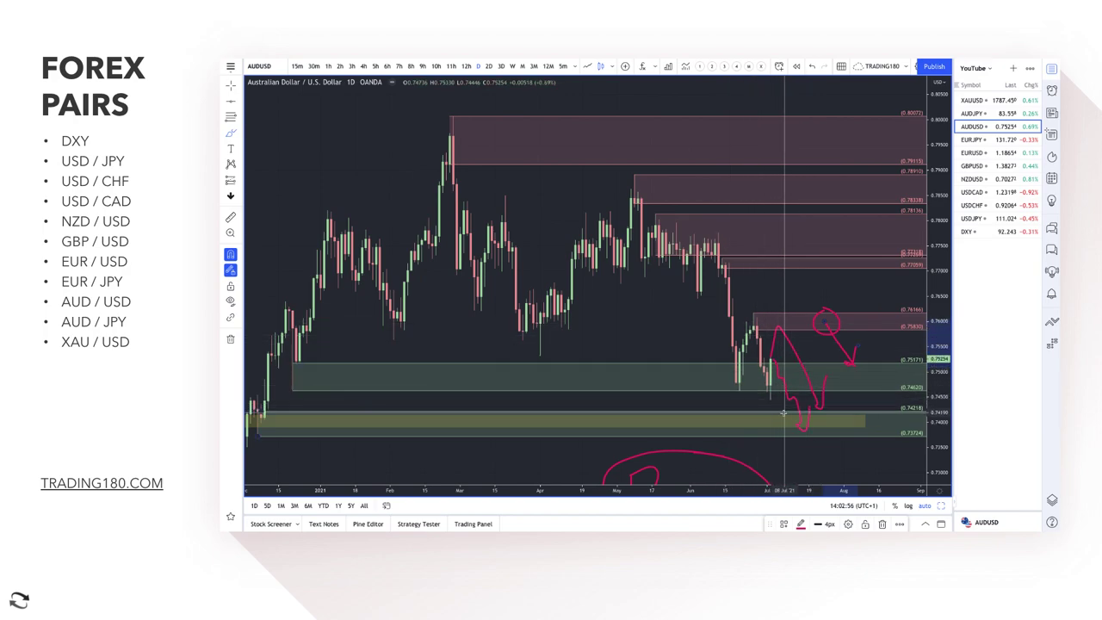
pyautogui.moveTo(783, 413)
pyautogui.mouseDown()
pyautogui.moveTo(770, 426)
pyautogui.moveTo(779, 407)
pyautogui.mouseUp()
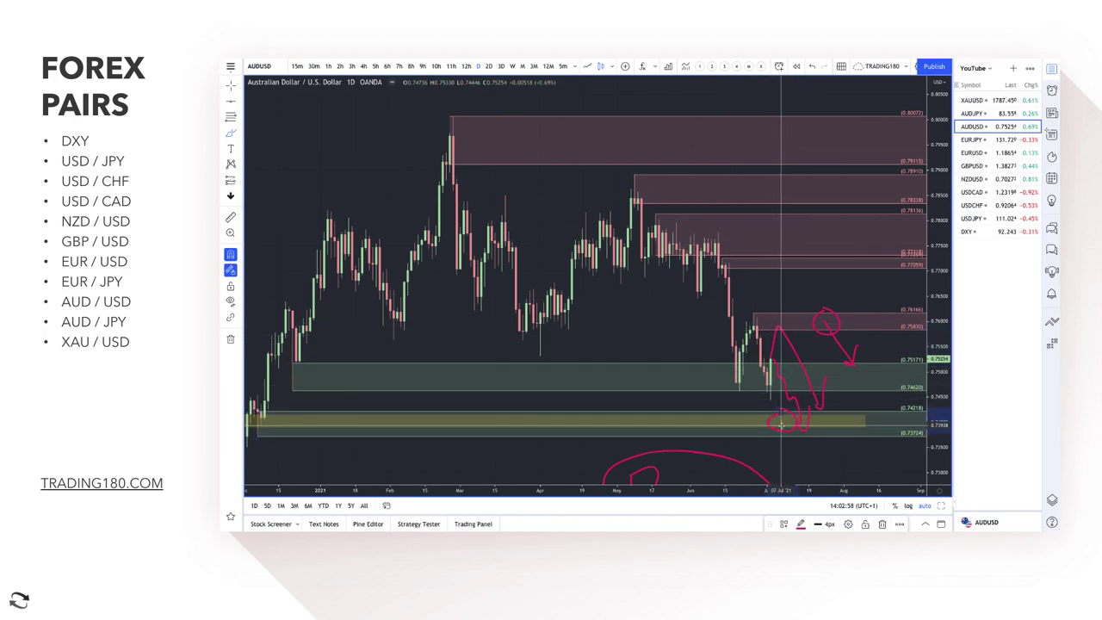
pyautogui.moveTo(850, 363); pyautogui.dragTo(859, 387)
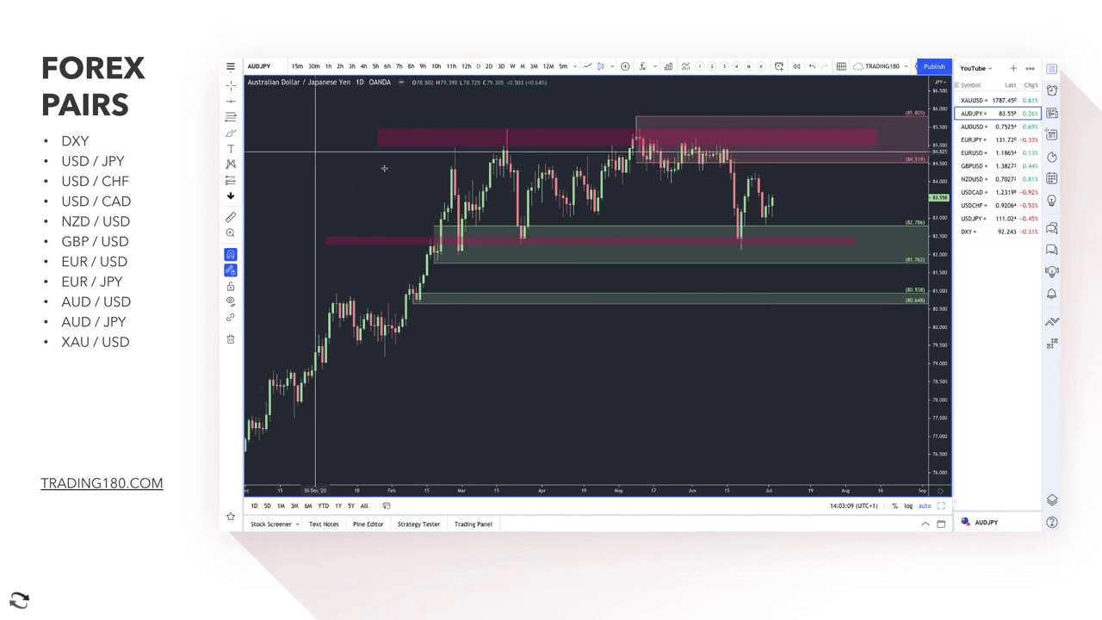
# On AUD/JPY, circle the mid-June low at the magenta band inside the 81.762–82.786 demand zone.
pyautogui.click(737, 239)
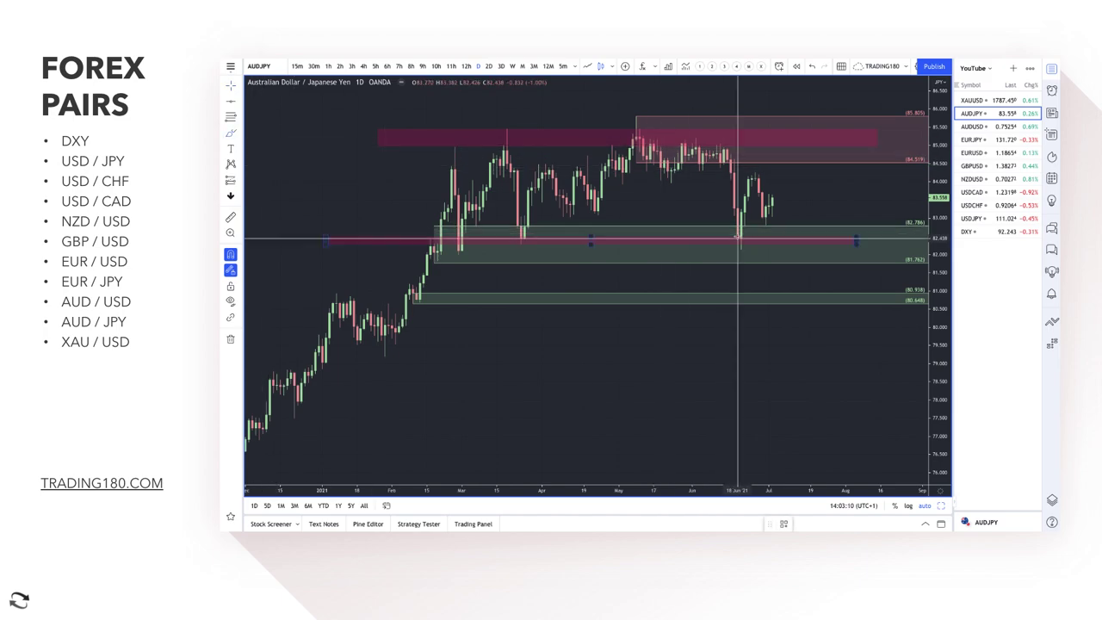
pyautogui.click(737, 239)
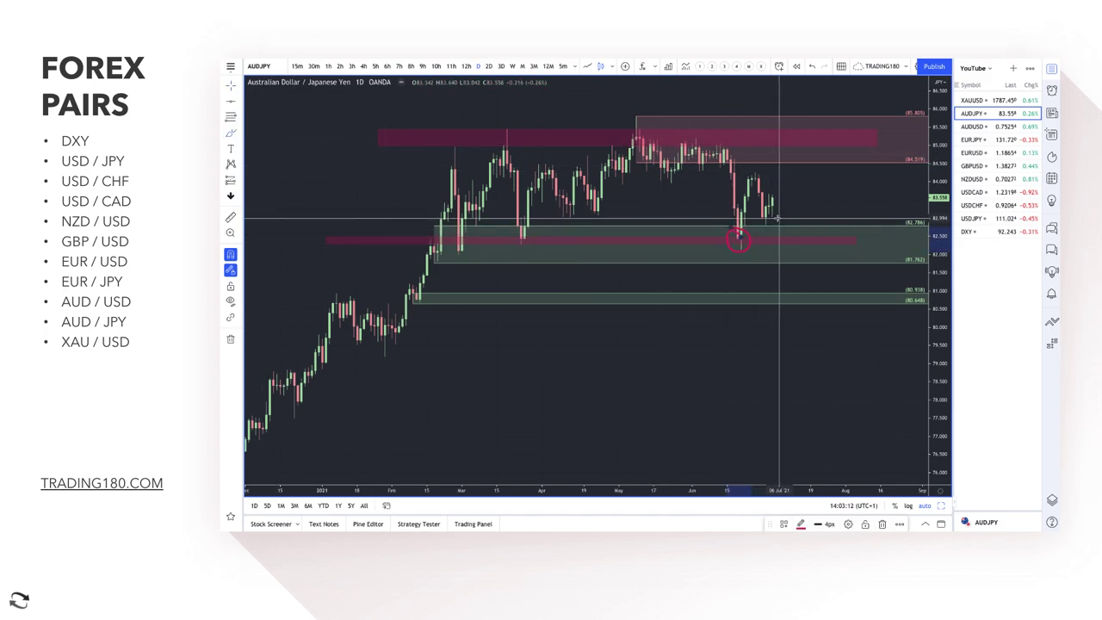
pyautogui.scroll(3, 765, 232)
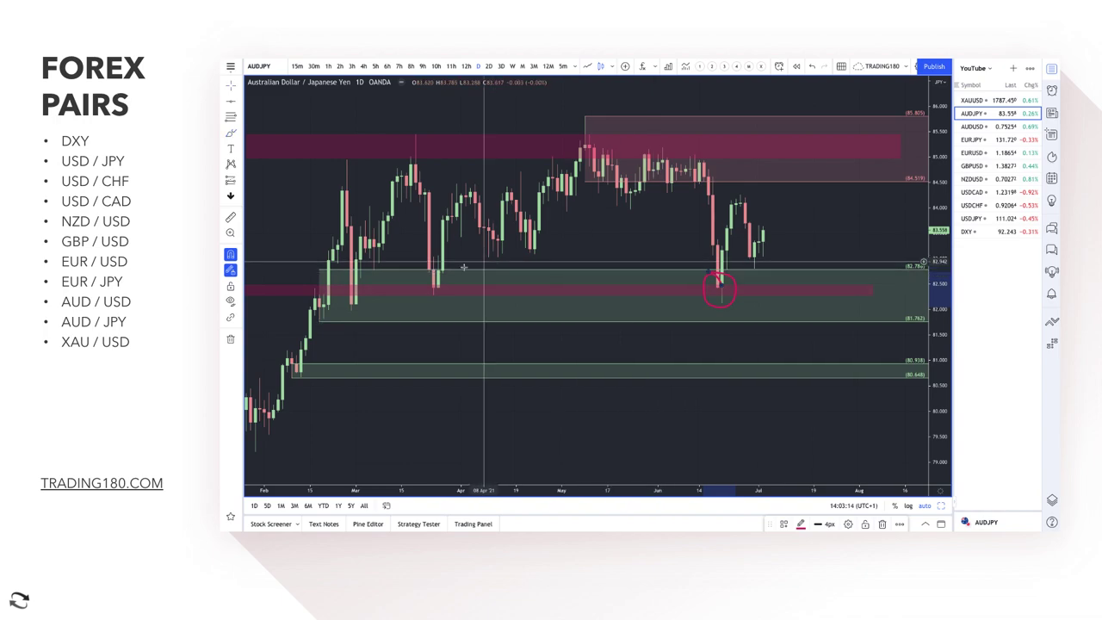
# Raise the lower demand zone's upper edge to 83.270, then circle the latest swing low inside it with an arrow rising from it.
pyautogui.moveTo(434, 272); pyautogui.dragTo(685, 245)
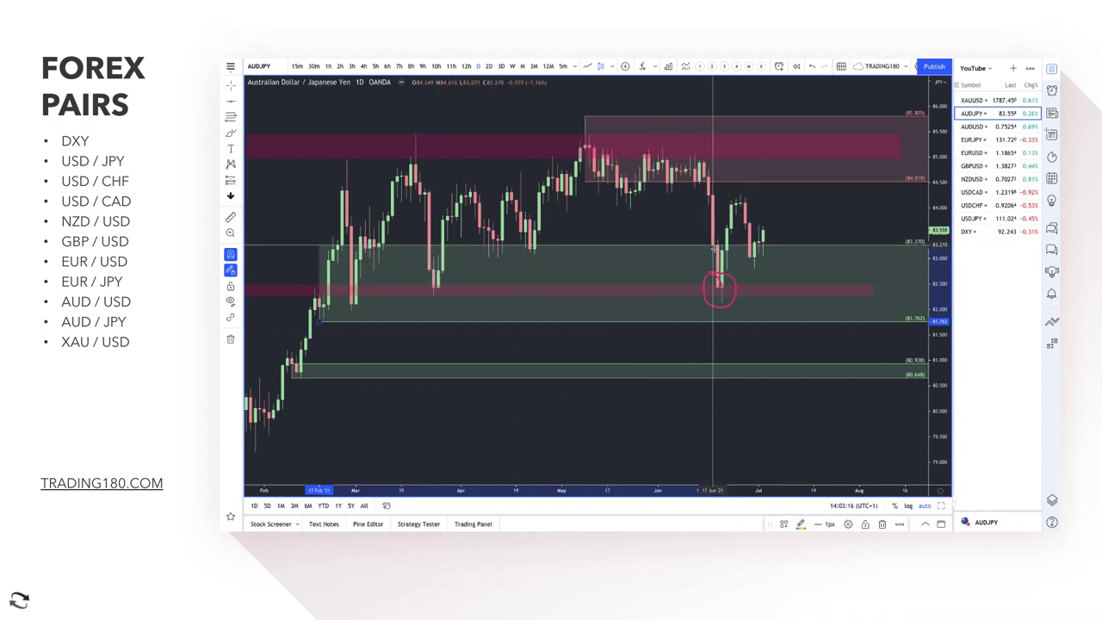
pyautogui.click(809, 271)
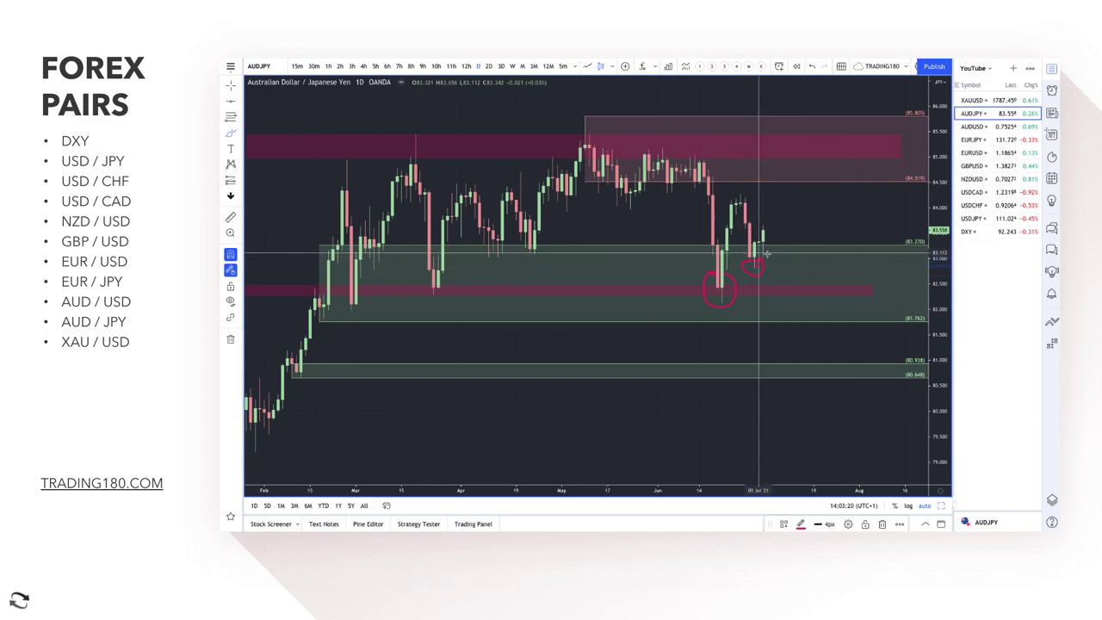
pyautogui.moveTo(755, 261)
pyautogui.mouseDown()
pyautogui.moveTo(778, 230)
pyautogui.moveTo(775, 243)
pyautogui.mouseUp()
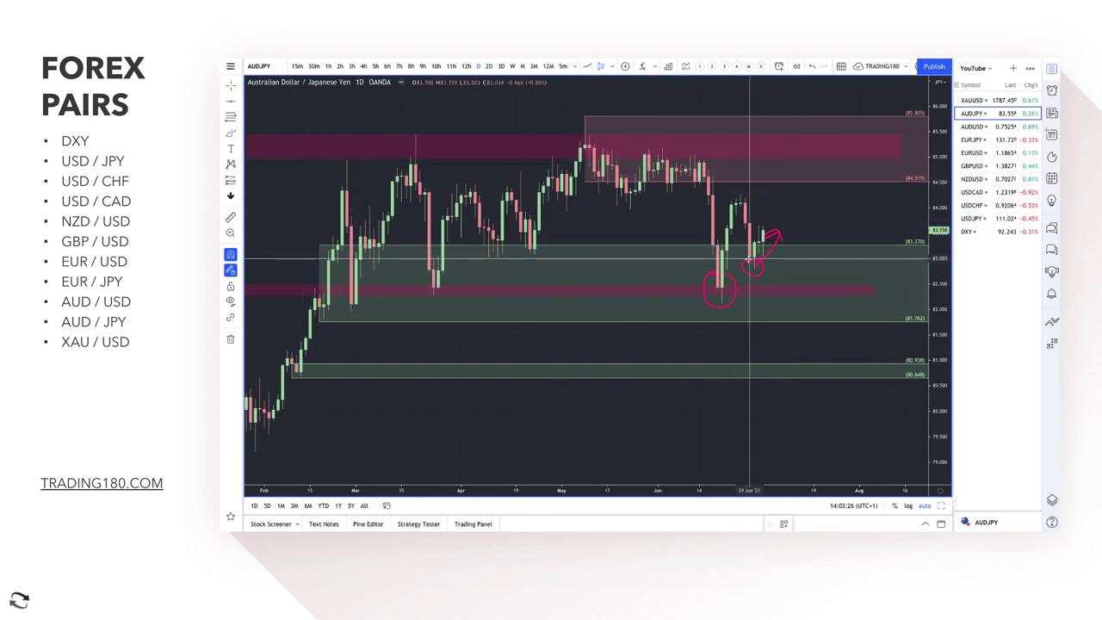
# Circle the late-March low and brush two projected paths: one dipping into the demand zone before rising, one reaching the supply zone before pulling back.
pyautogui.moveTo(780, 262)
pyautogui.mouseDown()
pyautogui.moveTo(796, 310)
pyautogui.moveTo(843, 268)
pyautogui.moveTo(854, 275)
pyautogui.mouseUp()
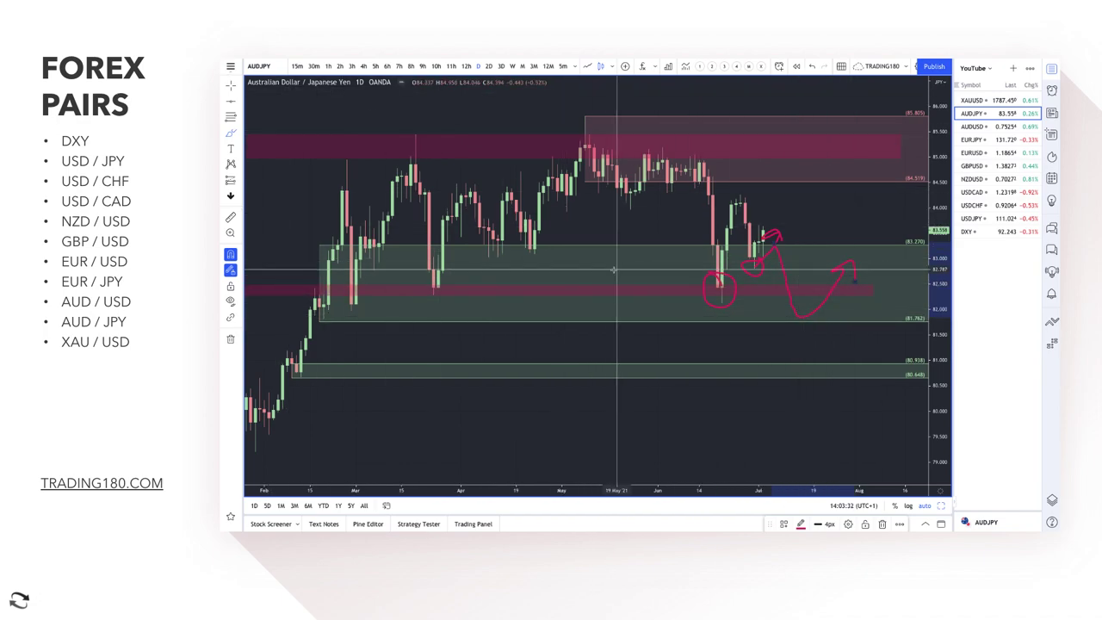
pyautogui.moveTo(426, 266); pyautogui.dragTo(428, 266)
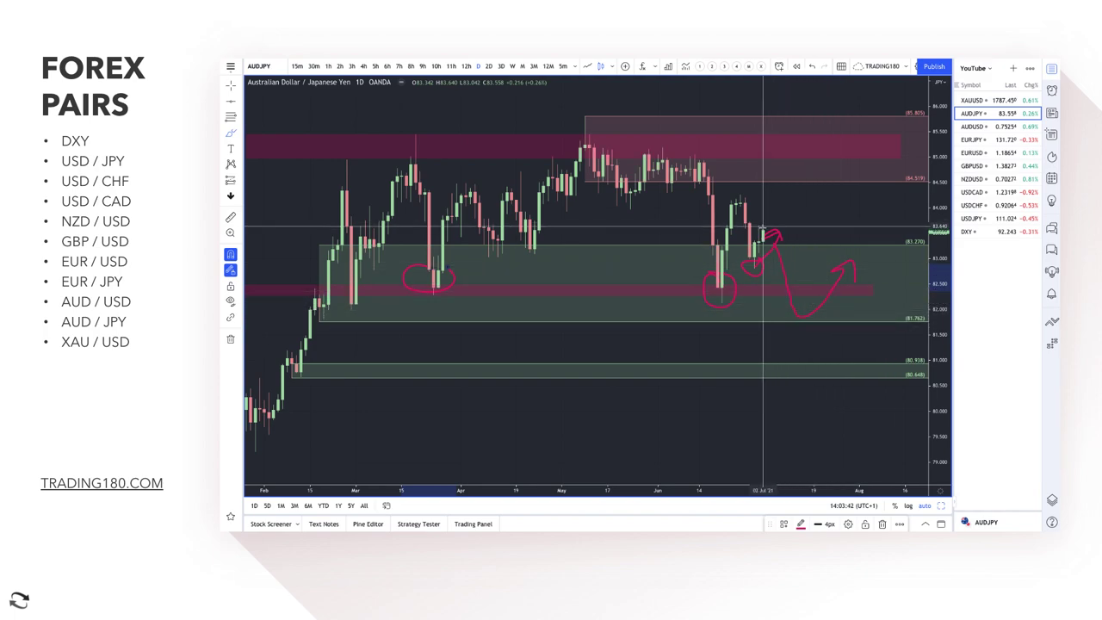
pyautogui.moveTo(763, 234)
pyautogui.mouseDown()
pyautogui.moveTo(802, 142)
pyautogui.moveTo(823, 225)
pyautogui.moveTo(858, 192)
pyautogui.mouseUp()
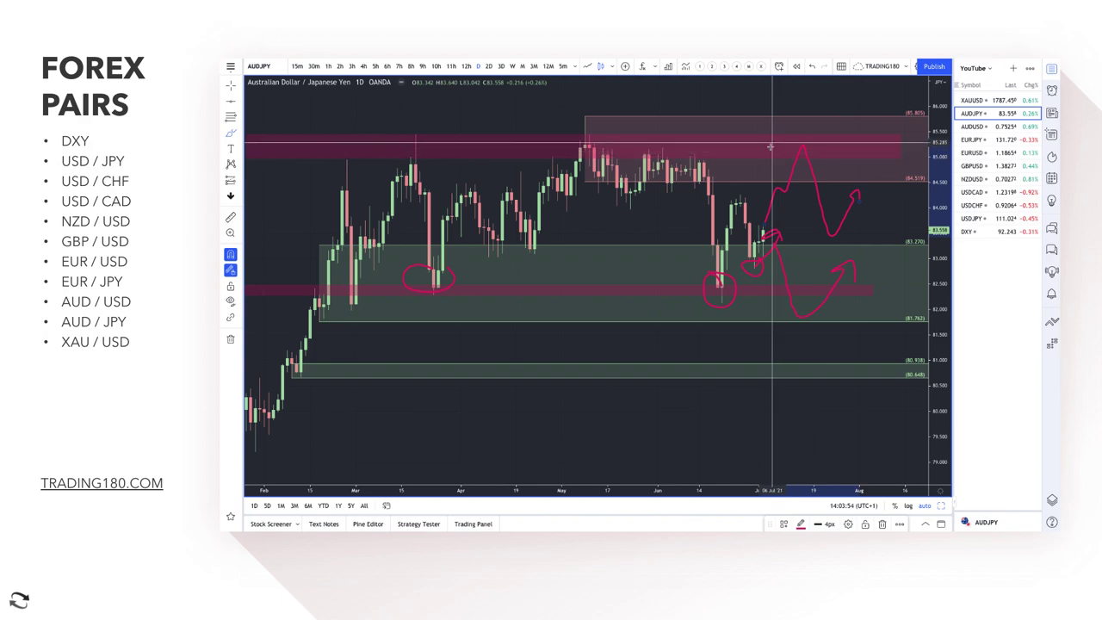
# Brush the letters "POV" in the 84.519–85.805 supply zone, with an arrow falling from it and a bracket spanning its height.
pyautogui.moveTo(771, 146)
pyautogui.mouseDown()
pyautogui.moveTo(777, 128)
pyautogui.moveTo(795, 125)
pyautogui.moveTo(788, 130)
pyautogui.moveTo(828, 142)
pyautogui.mouseUp()
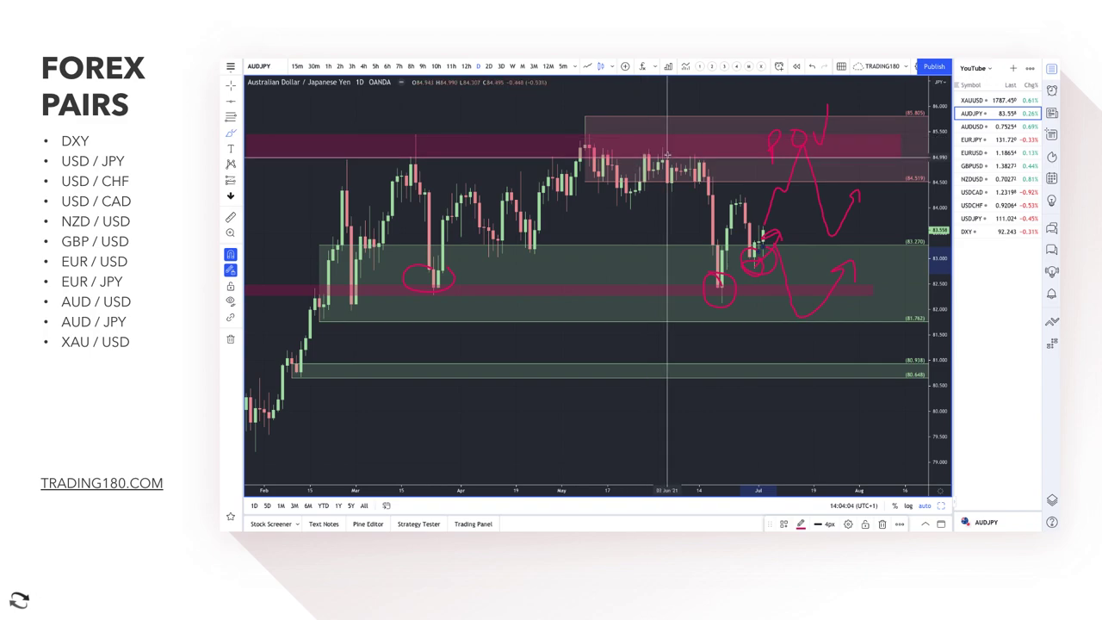
pyautogui.click(230, 135)
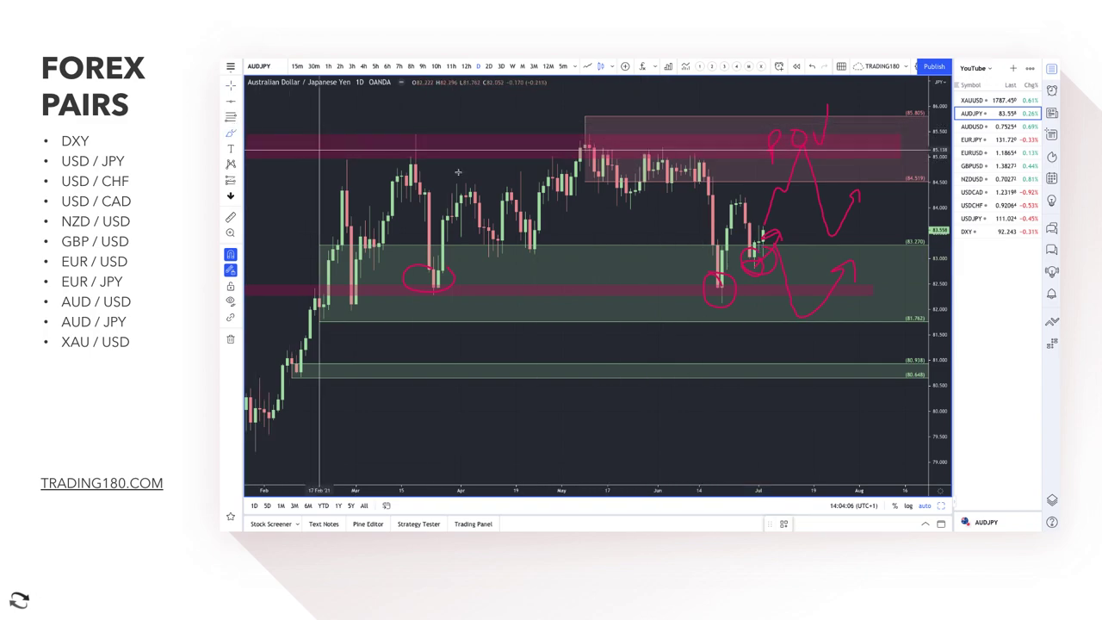
pyautogui.moveTo(796, 172)
pyautogui.mouseDown()
pyautogui.moveTo(809, 225)
pyautogui.moveTo(787, 179)
pyautogui.mouseUp()
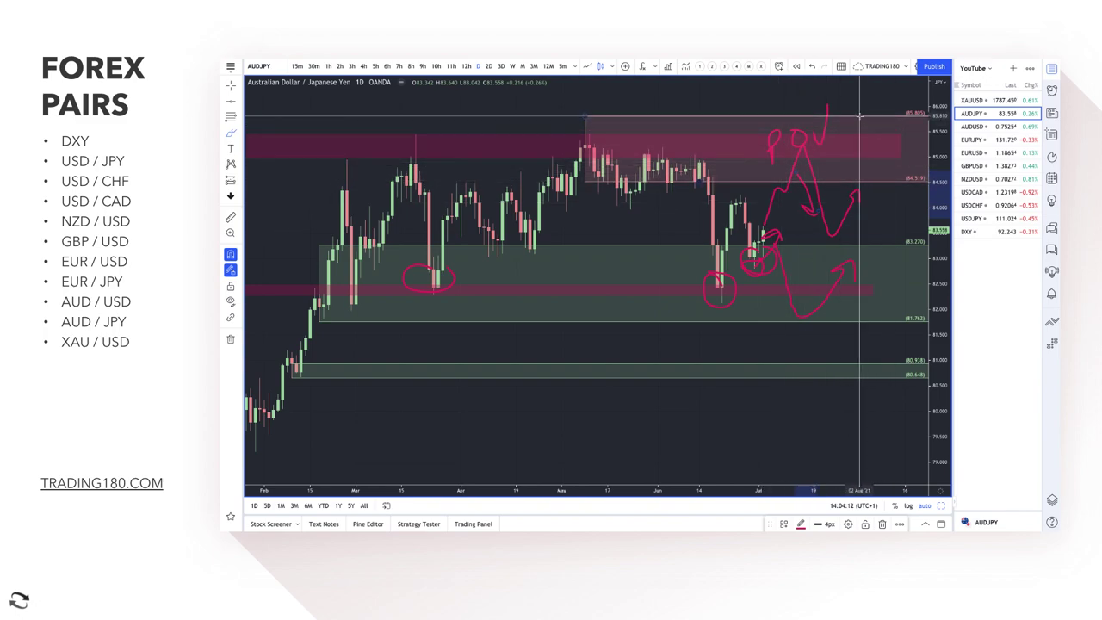
pyautogui.moveTo(859, 114)
pyautogui.mouseDown()
pyautogui.moveTo(873, 146)
pyautogui.moveTo(863, 179)
pyautogui.mouseUp()
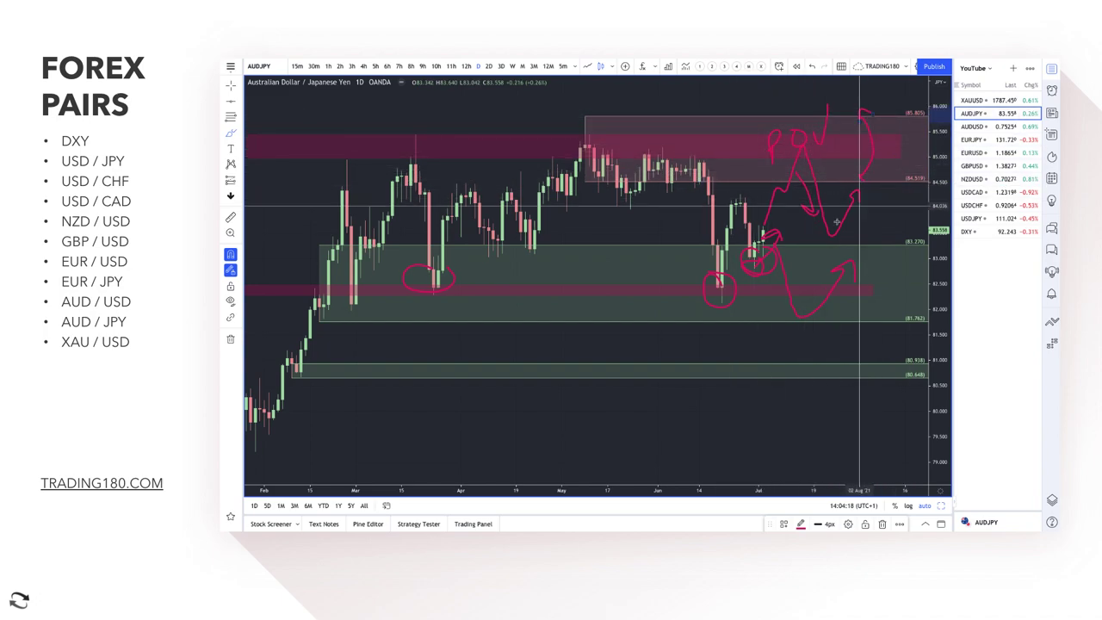
pyautogui.moveTo(493, 348); pyautogui.dragTo(538, 358)
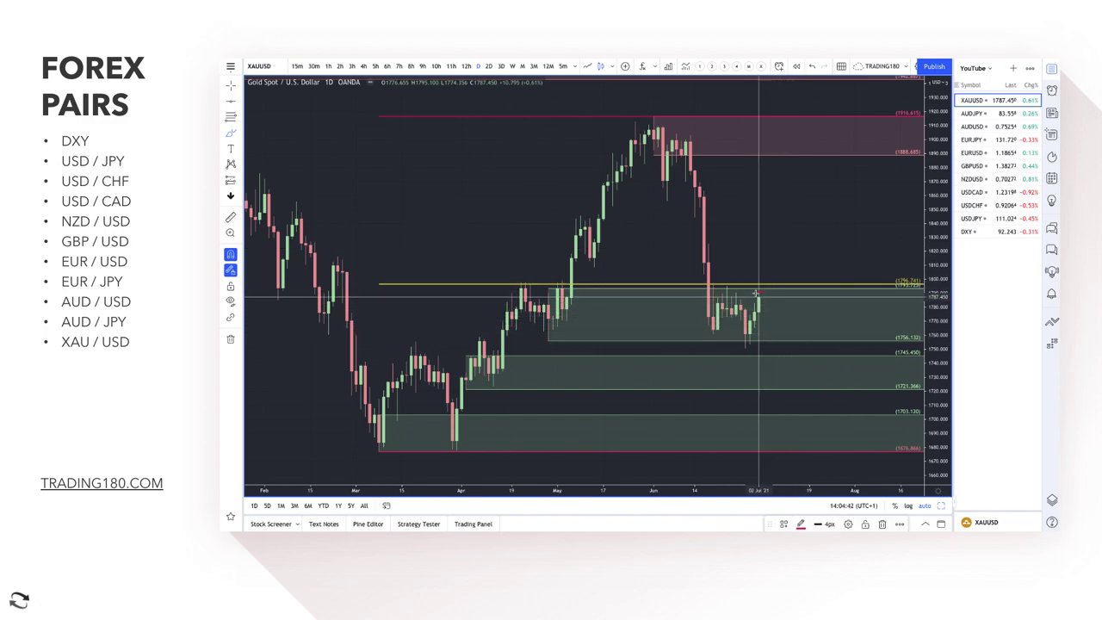
# On XAU/USD, circle the latest rebound and mark a supply zone over the mid-June consolidation, from 1778.260 up to the yellow line.
pyautogui.moveTo(757, 288)
pyautogui.mouseDown()
pyautogui.moveTo(750, 340)
pyautogui.moveTo(758, 288)
pyautogui.mouseUp()
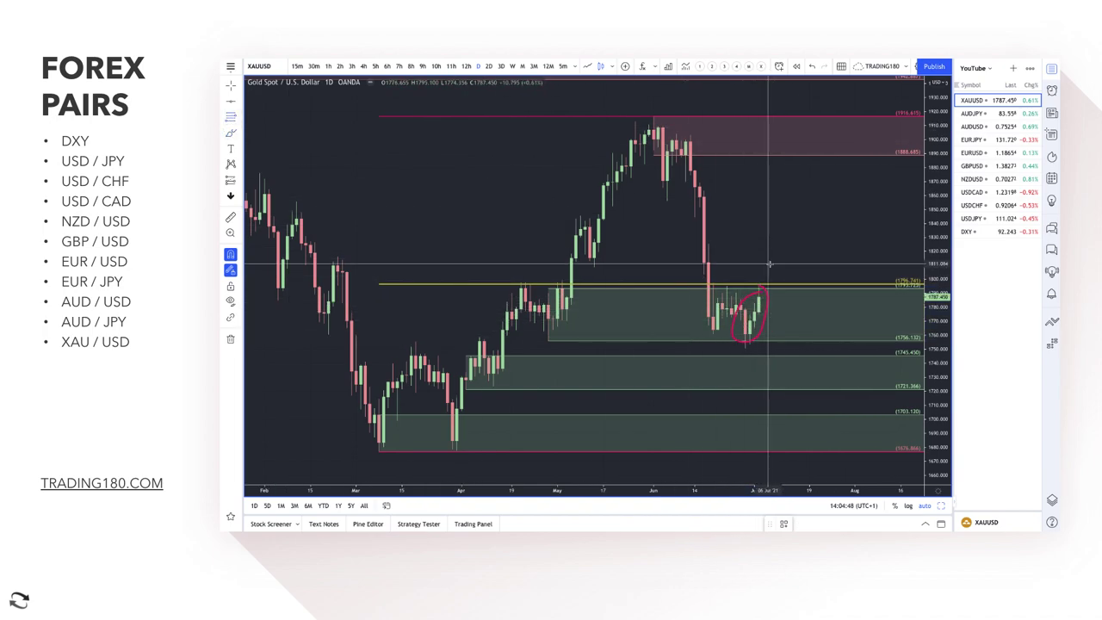
pyautogui.click(740, 308)
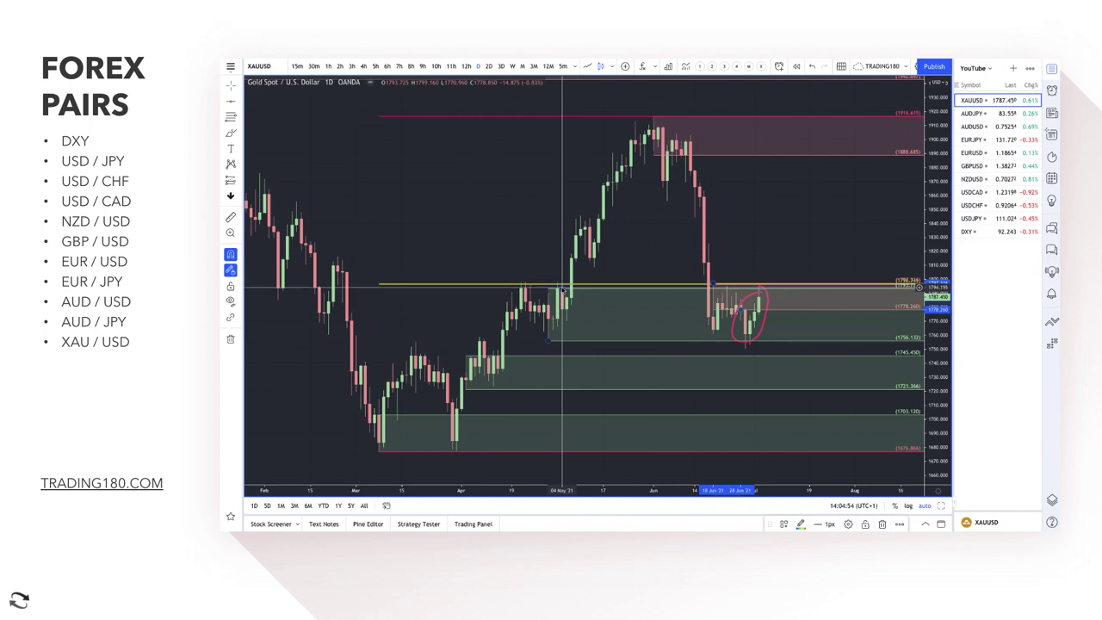
# Reshape the highest XAU/USD demand zone so that it spans 1750.740 to 1772.000.
pyautogui.moveTo(562, 289)
pyautogui.mouseDown()
pyautogui.moveTo(553, 316)
pyautogui.moveTo(617, 346)
pyautogui.moveTo(565, 333)
pyautogui.moveTo(745, 319)
pyautogui.mouseUp()
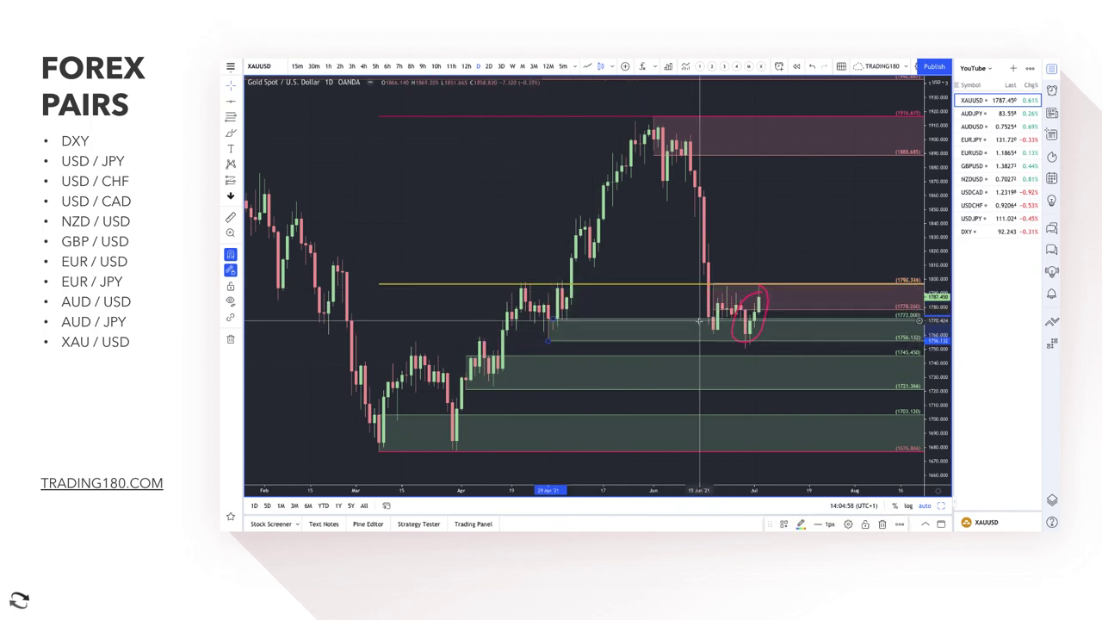
pyautogui.moveTo(549, 342); pyautogui.dragTo(743, 345)
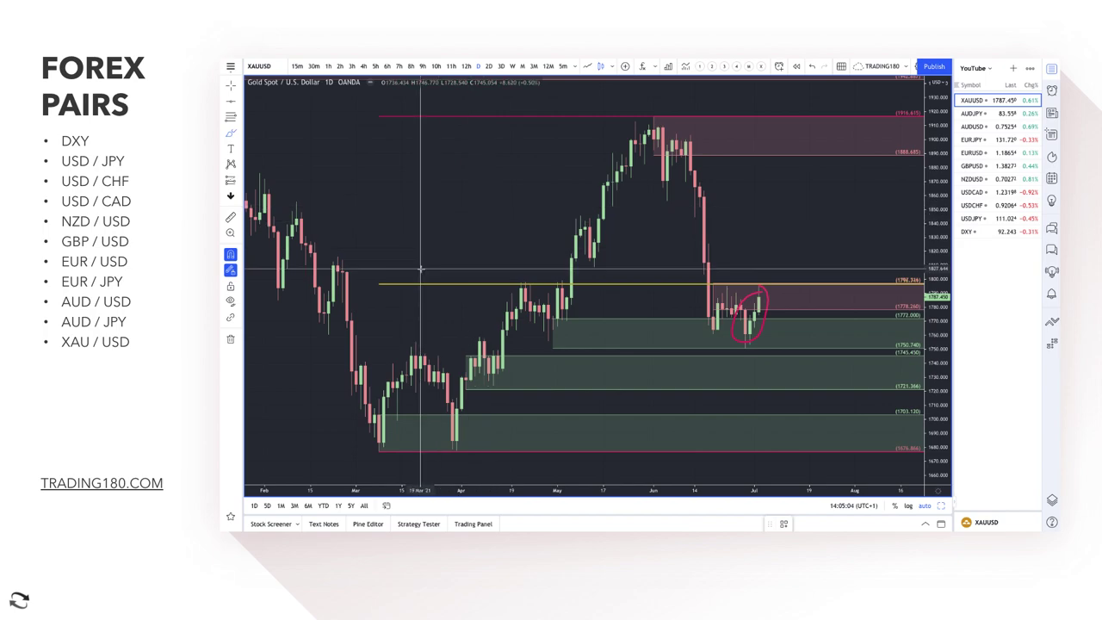
# Brush two diverging arrows in the empty area above the yellow line, and beside them one vertical arrow up and one down.
pyautogui.moveTo(398, 234); pyautogui.dragTo(451, 179)
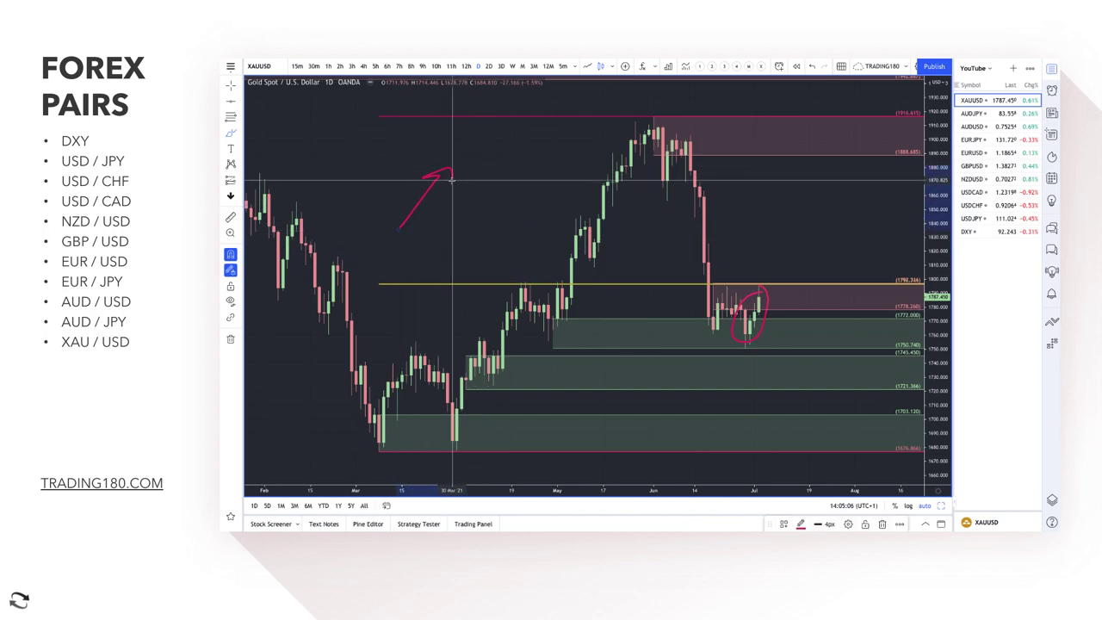
pyautogui.moveTo(401, 241); pyautogui.dragTo(422, 273)
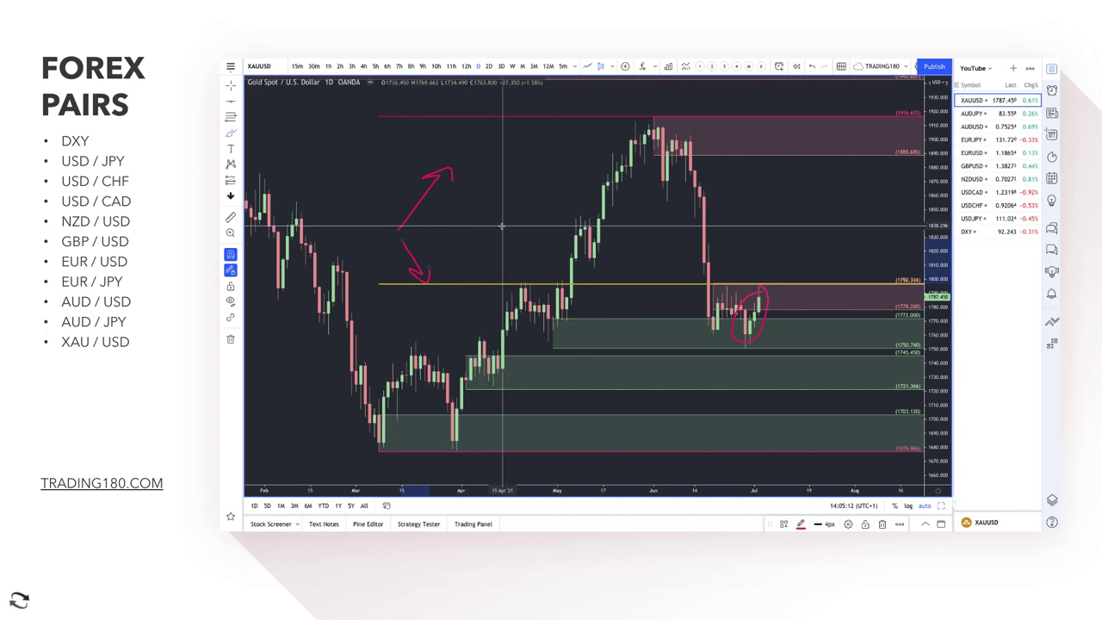
pyautogui.moveTo(502, 222); pyautogui.dragTo(508, 159)
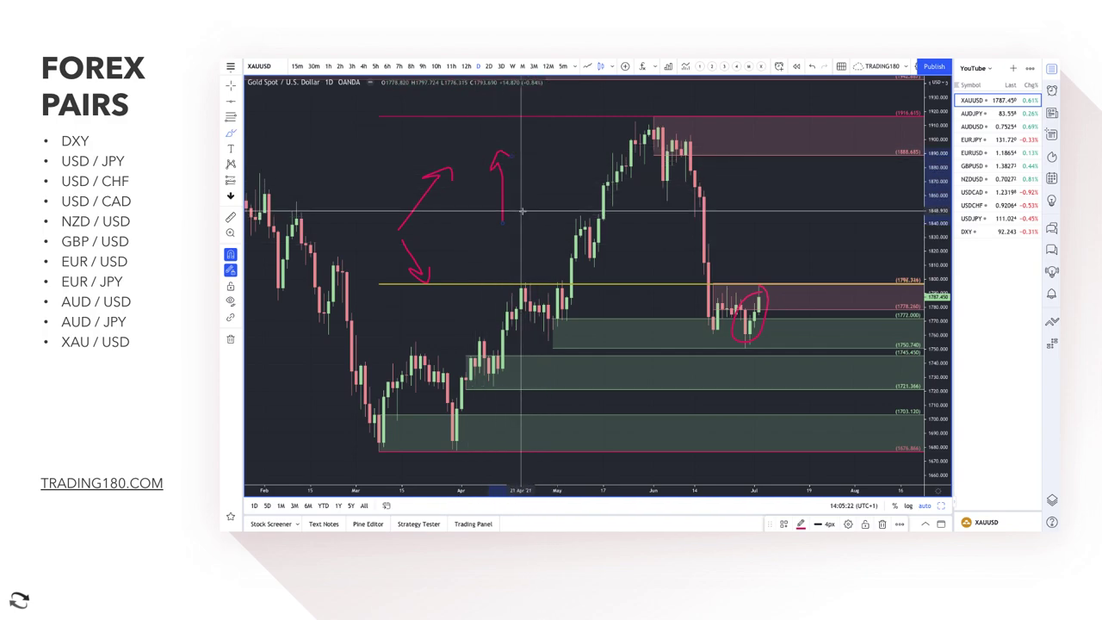
pyautogui.moveTo(535, 221); pyautogui.dragTo(542, 205)
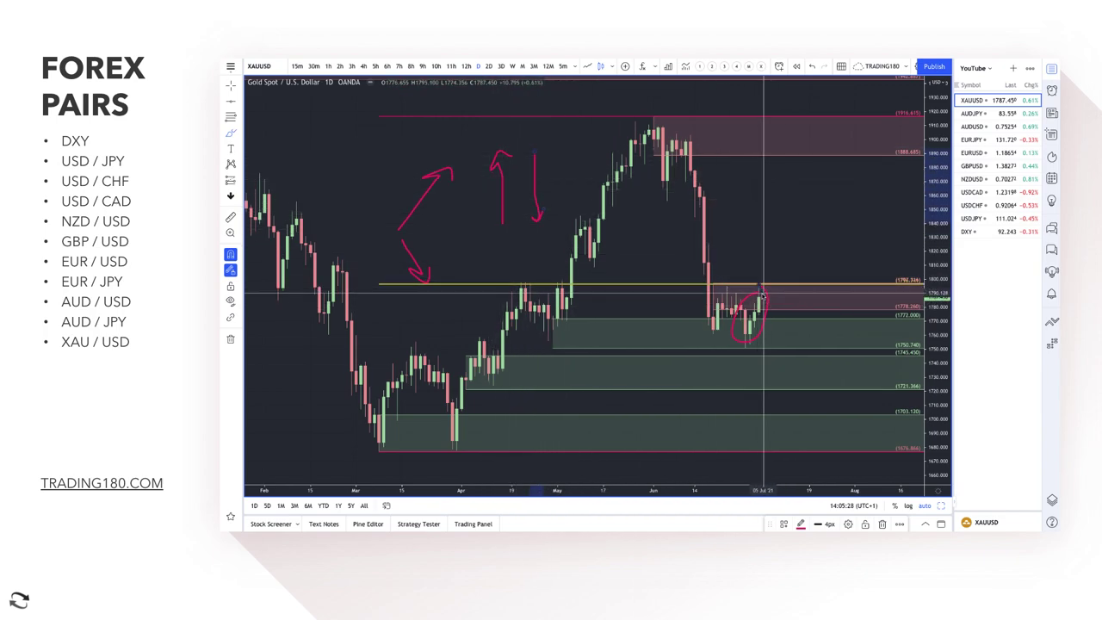
# Circle the late-June low in the 1750.740–1772.000 demand zone and brush a path dipping briefly before rising above the supply zone.
pyautogui.moveTo(756, 315)
pyautogui.mouseDown()
pyautogui.moveTo(748, 348)
pyautogui.moveTo(762, 291)
pyautogui.mouseUp()
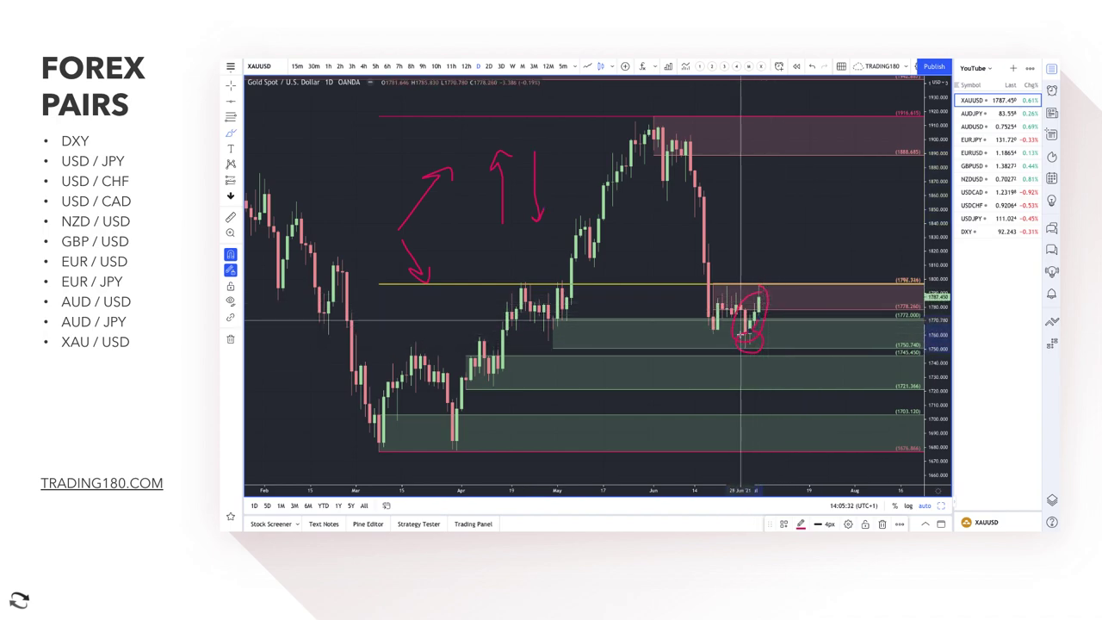
pyautogui.moveTo(763, 298)
pyautogui.mouseDown()
pyautogui.moveTo(775, 322)
pyautogui.moveTo(808, 257)
pyautogui.mouseUp()
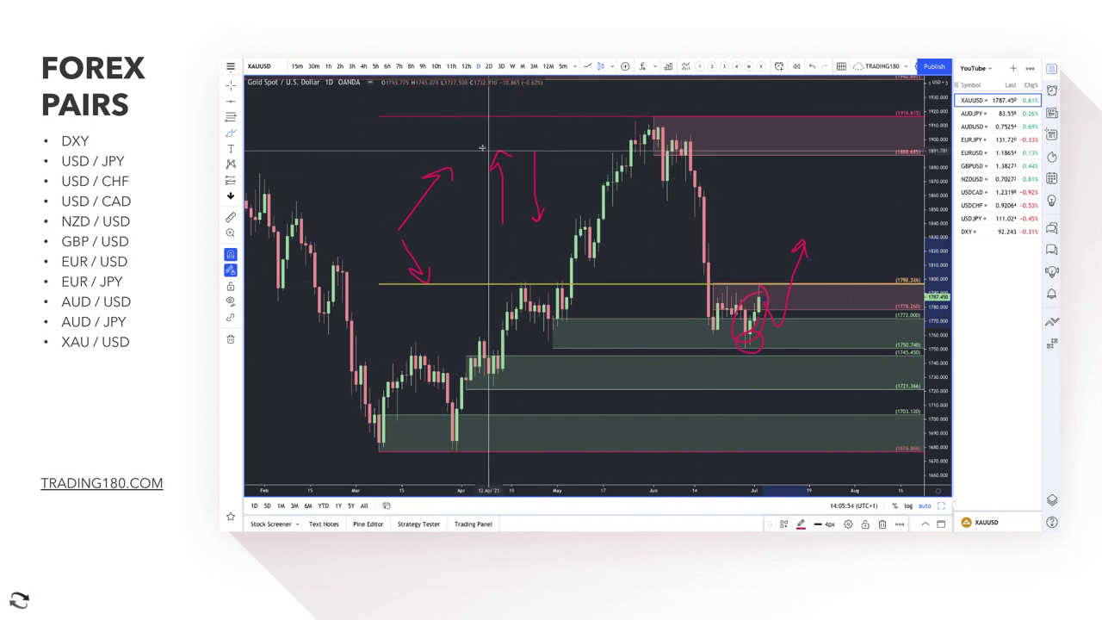
# On the 1-hour chart, remove the brushed circles and projected path around the latest XAU/USD price action.
pyautogui.click(328, 66)
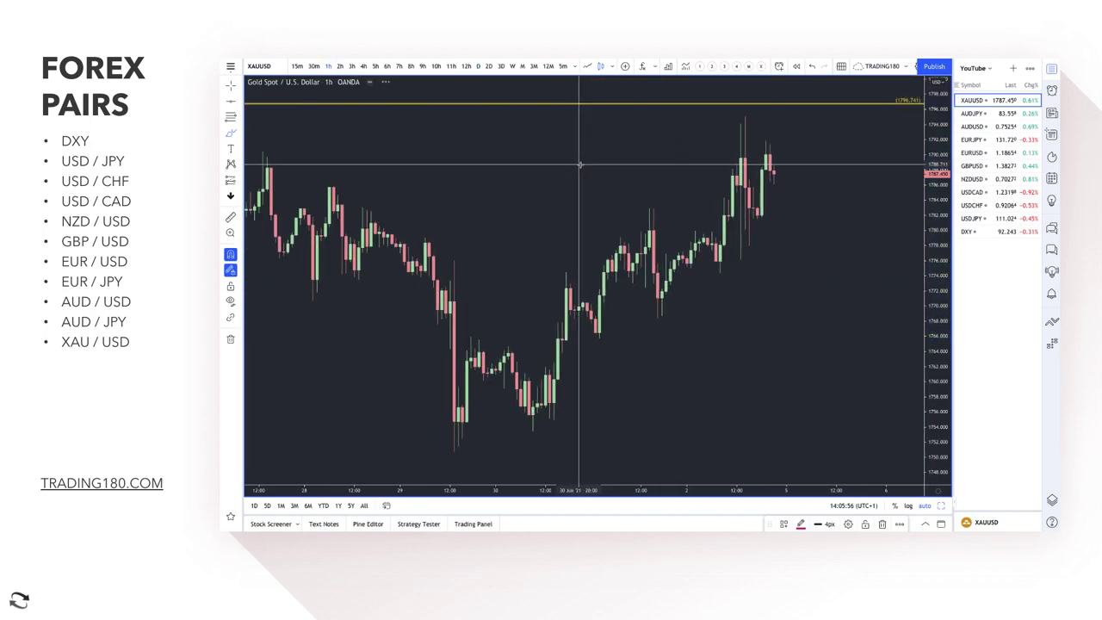
pyautogui.scroll(-1, 645, 125)
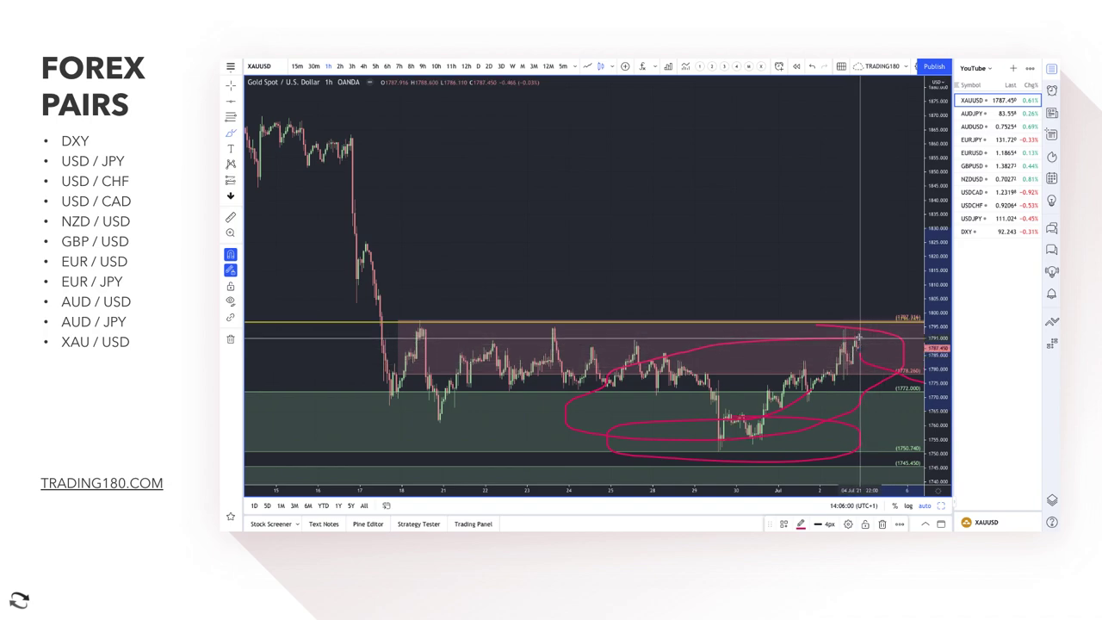
pyautogui.hscroll(2, 885, 341)
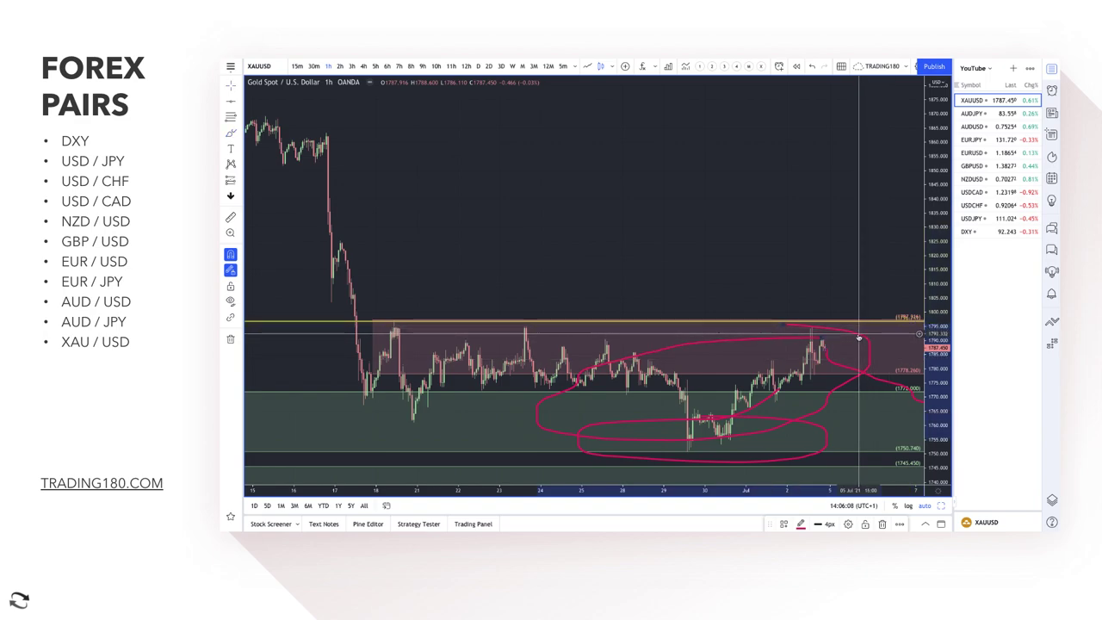
pyautogui.press('Delete')
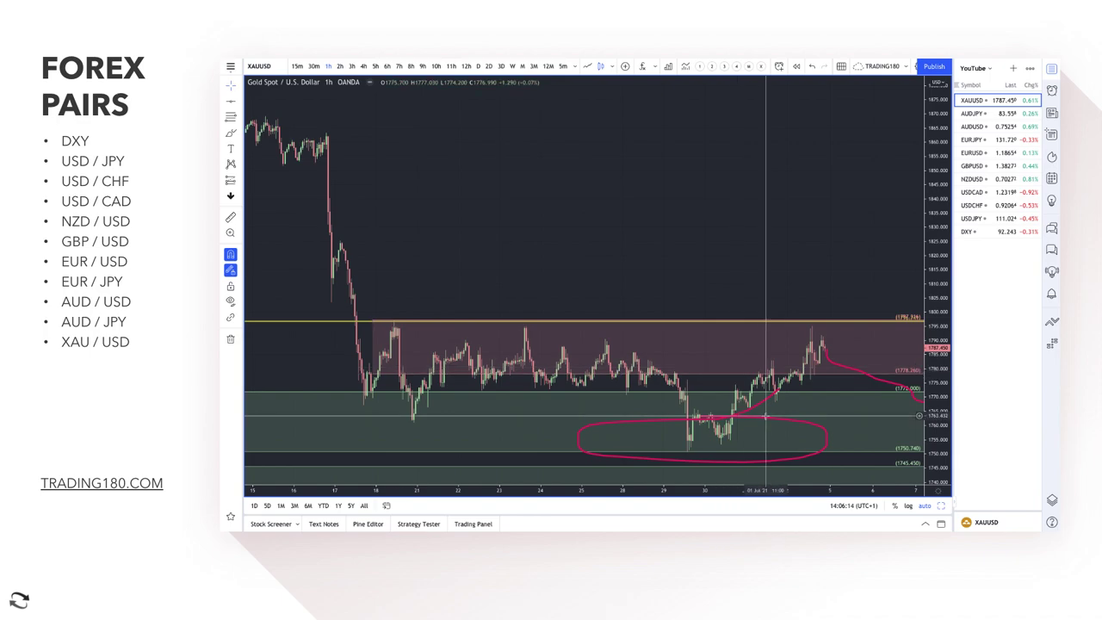
pyautogui.hotkey('ctrl', 'z')
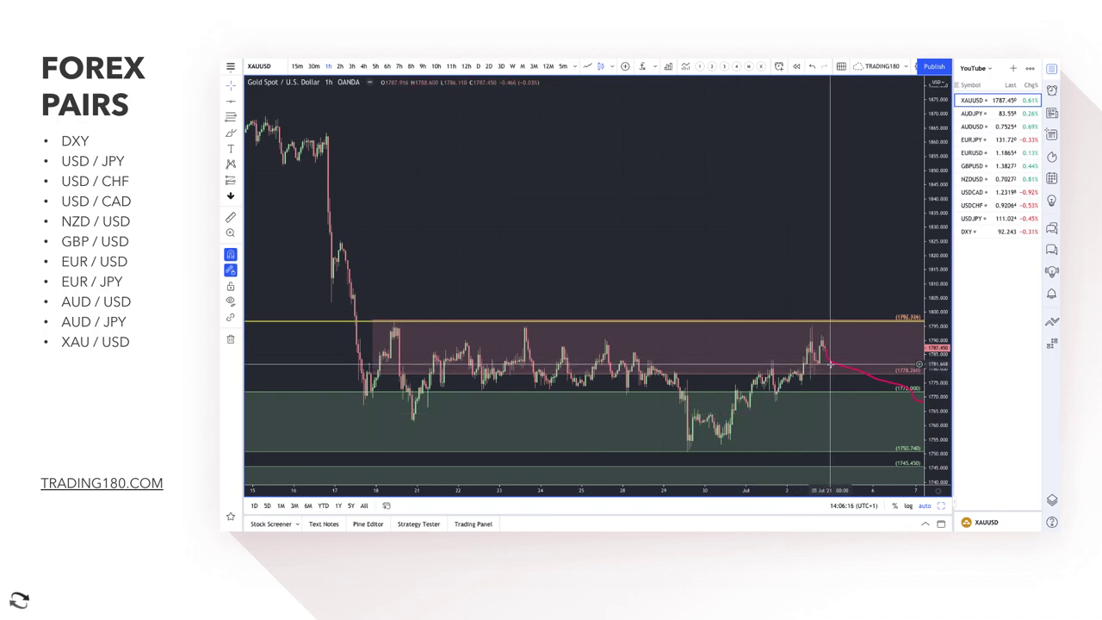
pyautogui.hotkey('ctrl', 'z')
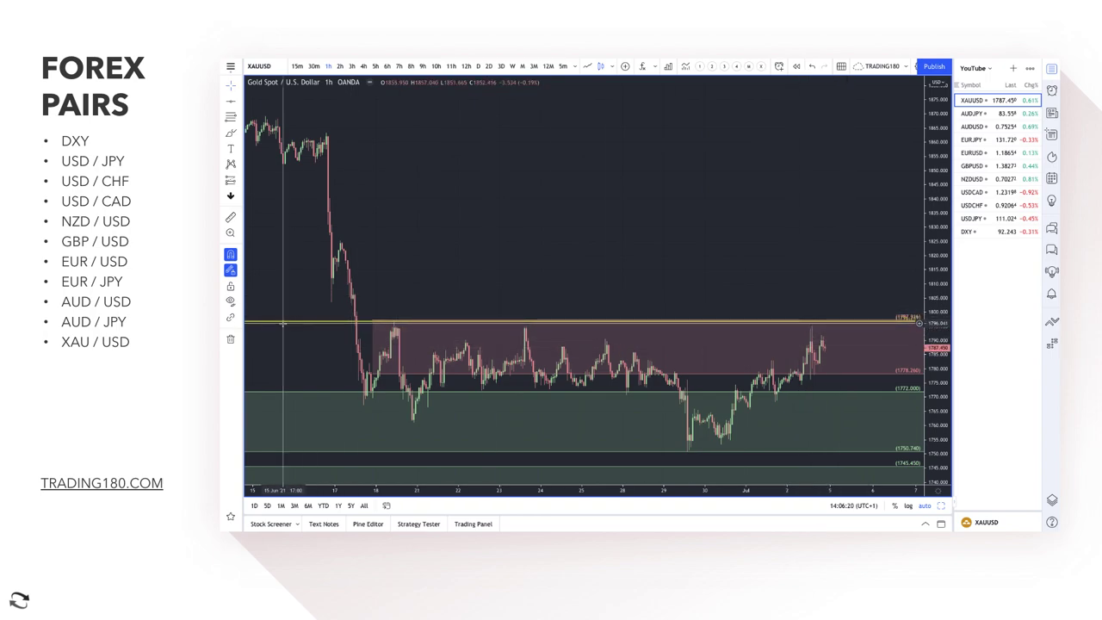
pyautogui.scroll(2, 472, 302)
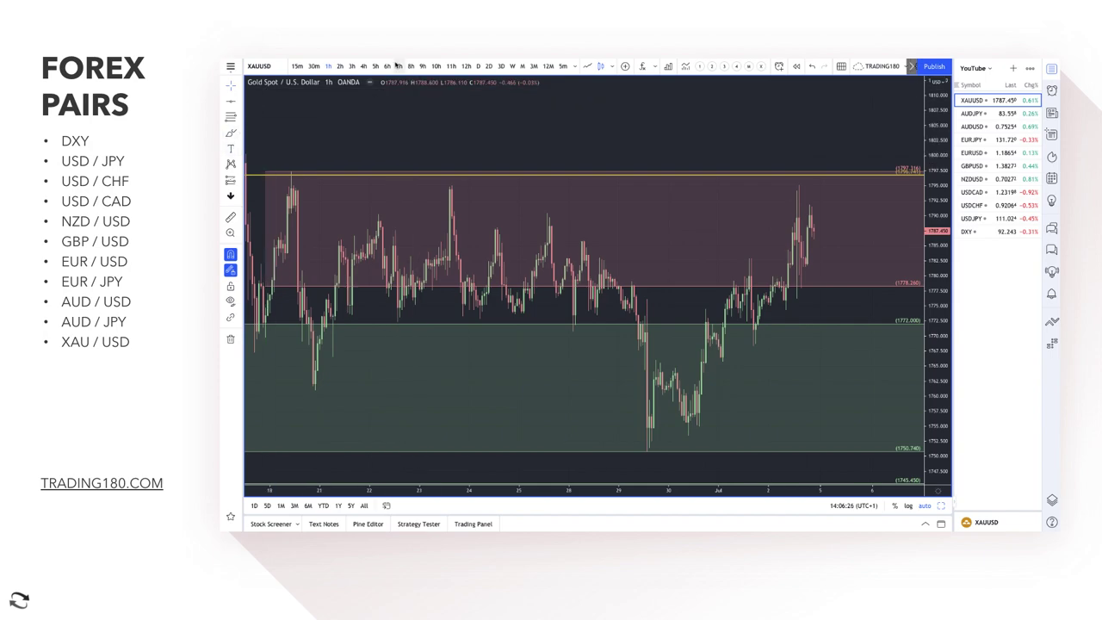
# Return XAU/USD to the daily timeframe with the recent zones in view, and ready the Brush tool.
pyautogui.click(478, 66)
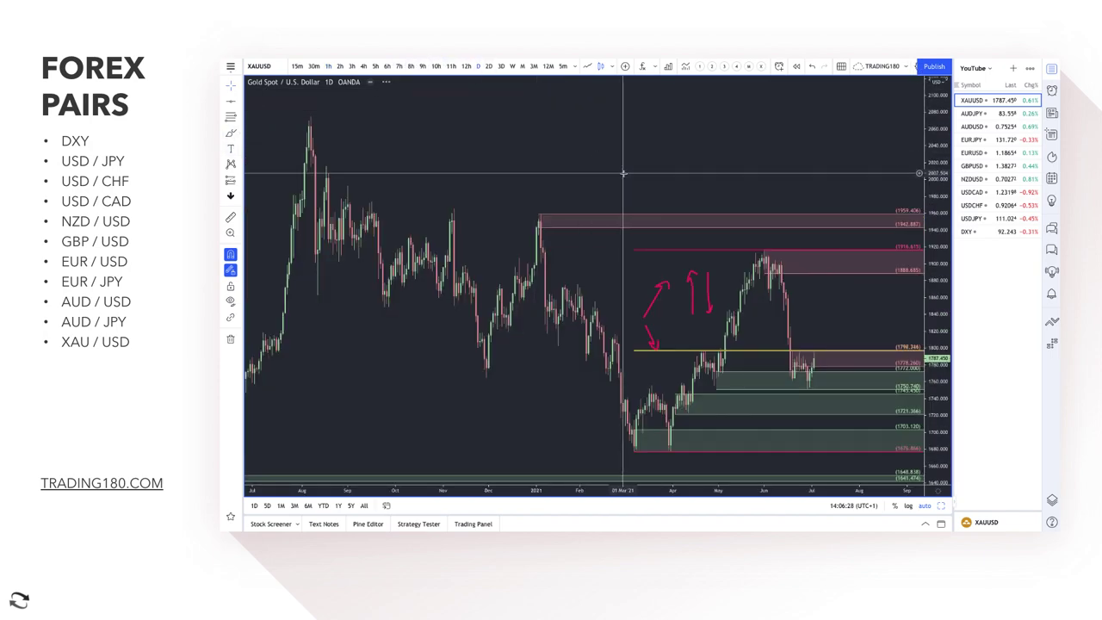
pyautogui.scroll(2, 624, 173)
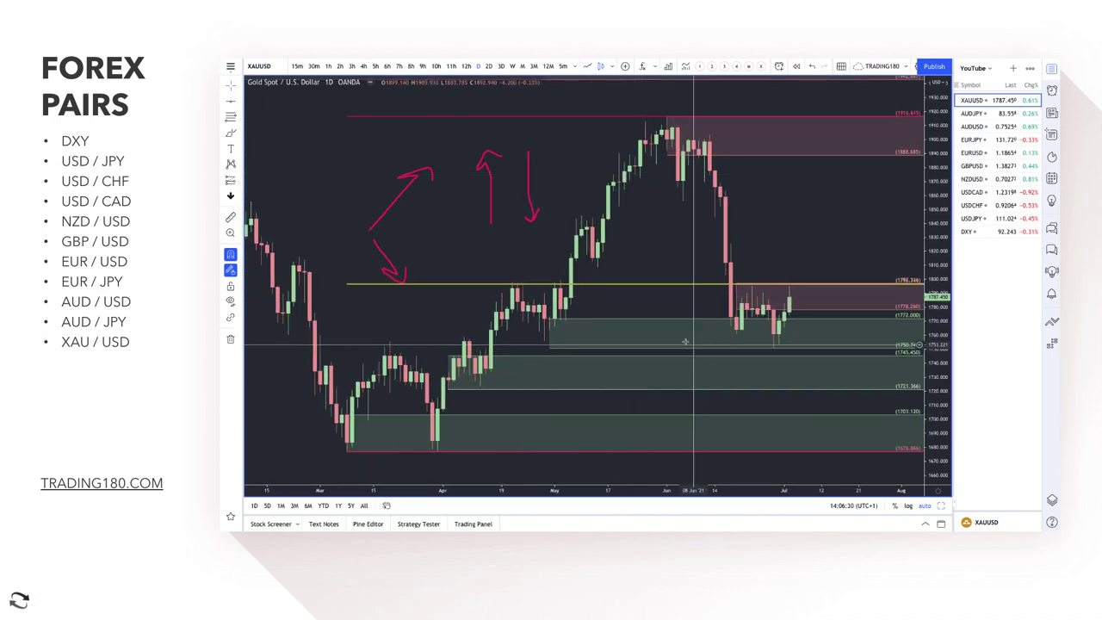
pyautogui.rightClick(362, 200)
pyautogui.click(228, 134)
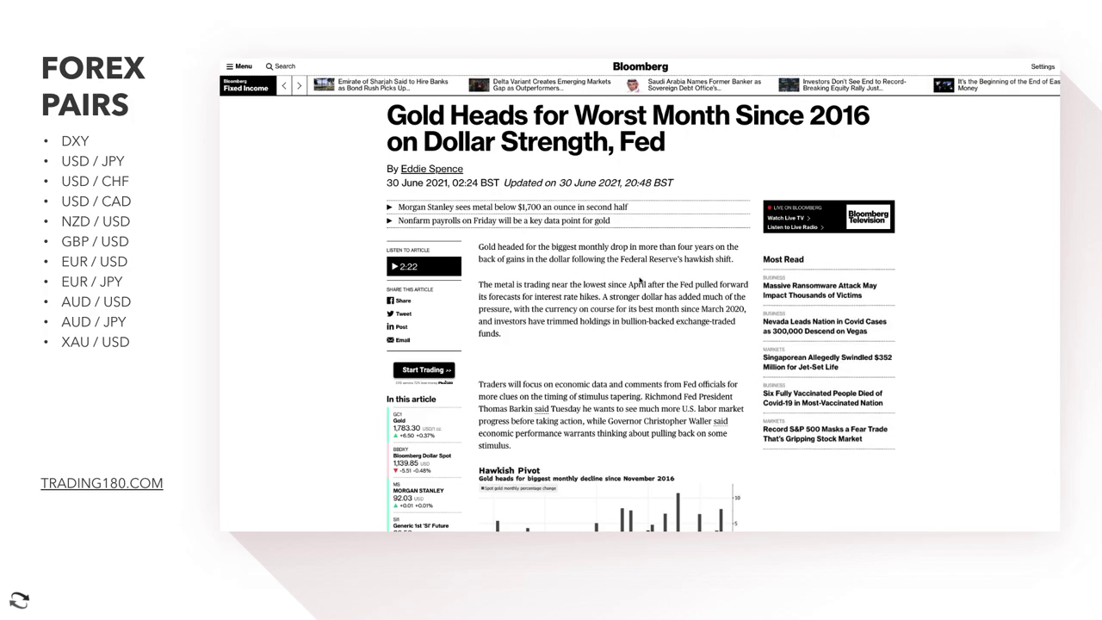
# Switch to the Bloomberg gold article and highlight "Dollar Strength," in the headline and "Morgan Stanley sees metal below $1,700 an ounce in second half".
pyautogui.scroll(2, 637, 278)
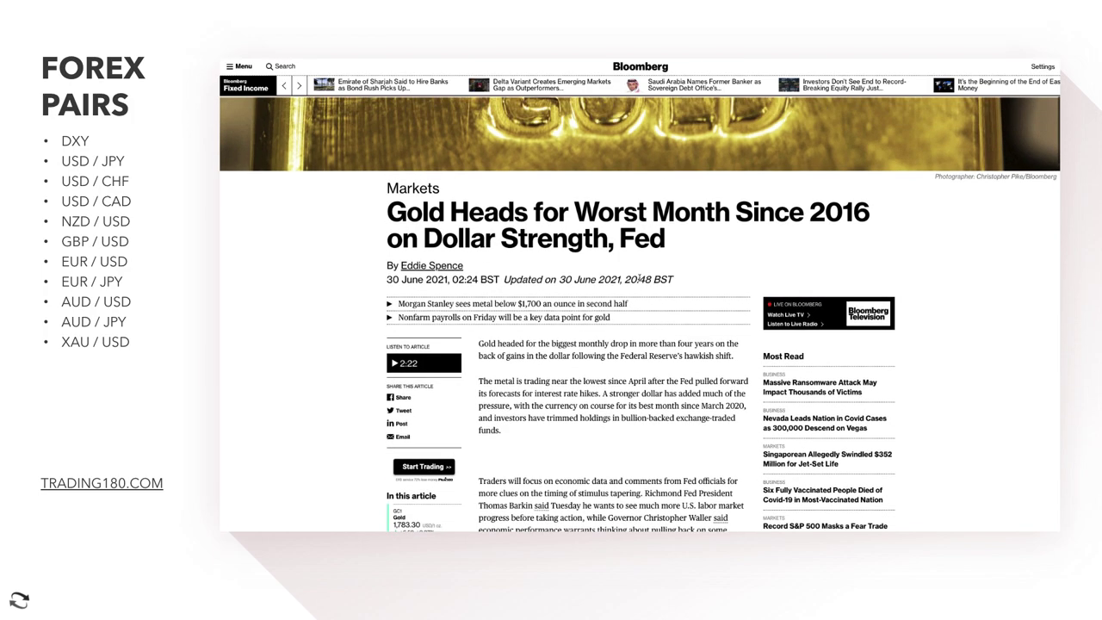
pyautogui.scroll(-1, 637, 278)
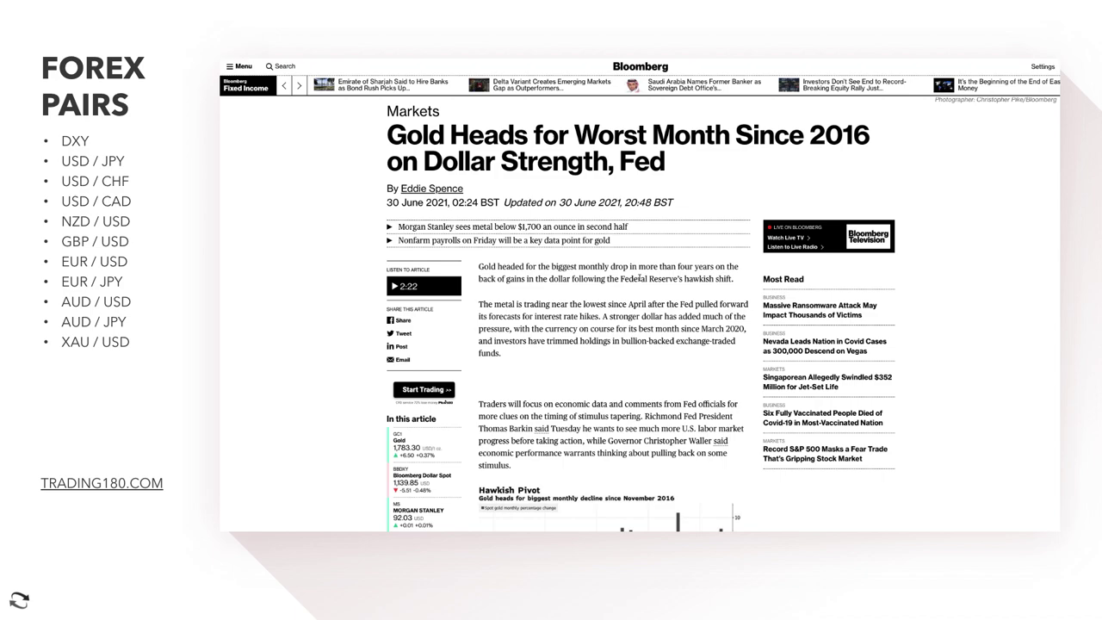
pyautogui.moveTo(424, 160); pyautogui.dragTo(613, 163)
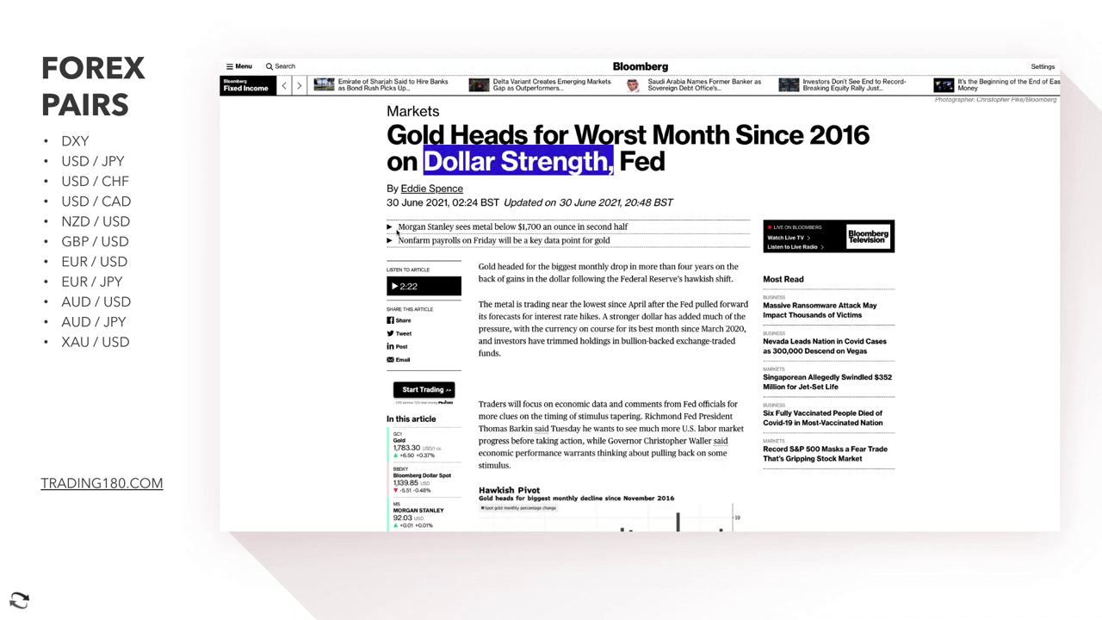
pyautogui.moveTo(397, 229); pyautogui.dragTo(614, 228)
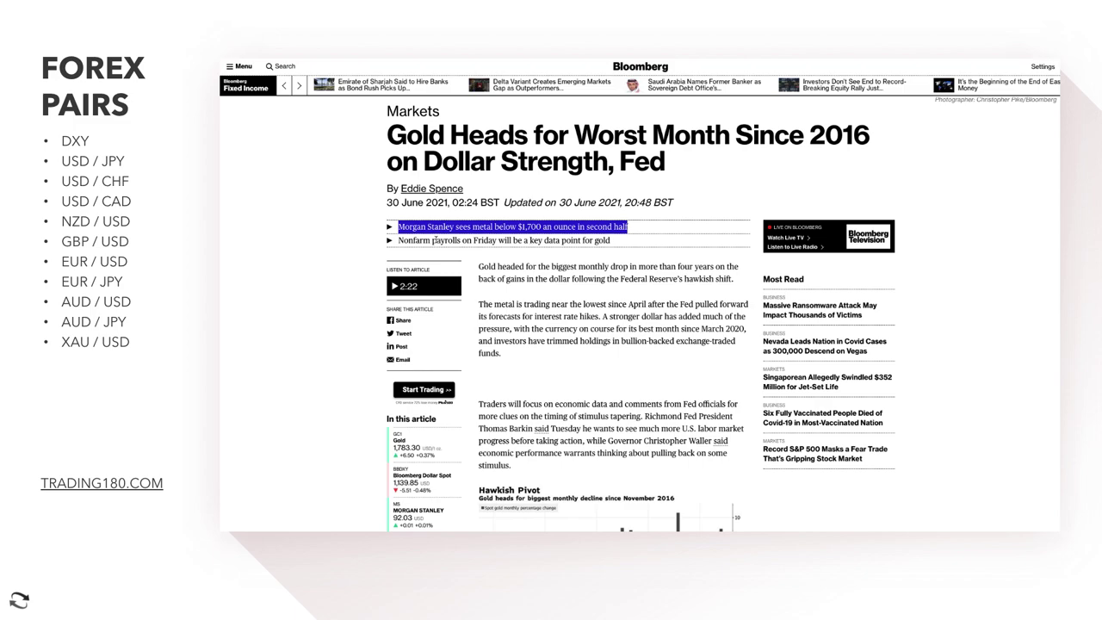
# Highlight "payrolls on Friday will be a key data point for gold" and read down the article past the Hawkish Pivot chart.
pyautogui.moveTo(432, 239); pyautogui.dragTo(568, 240)
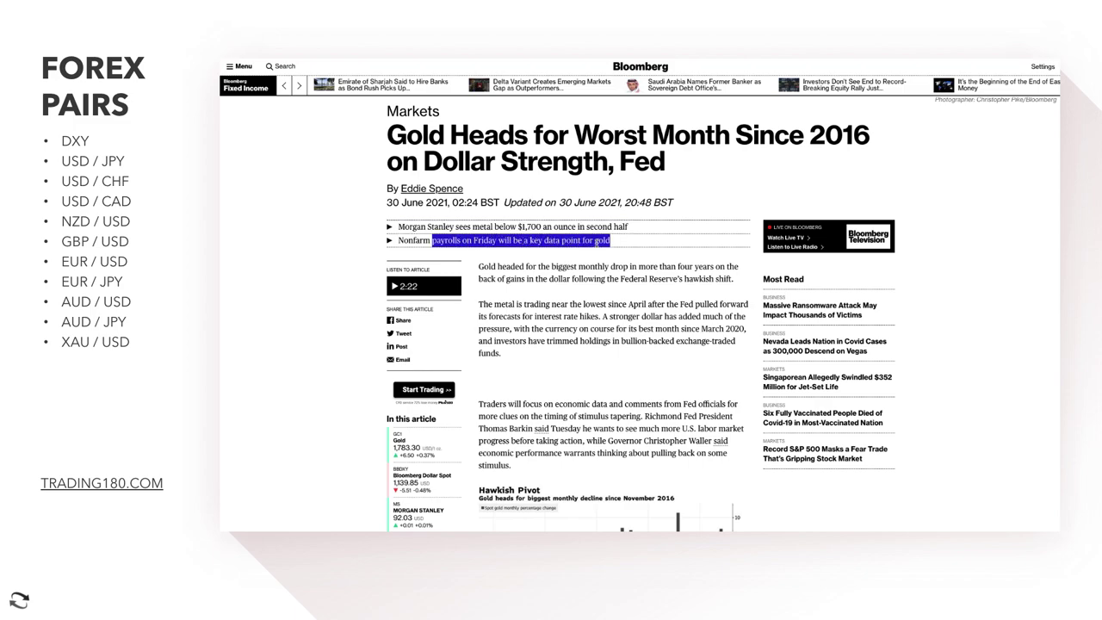
pyautogui.click(594, 256)
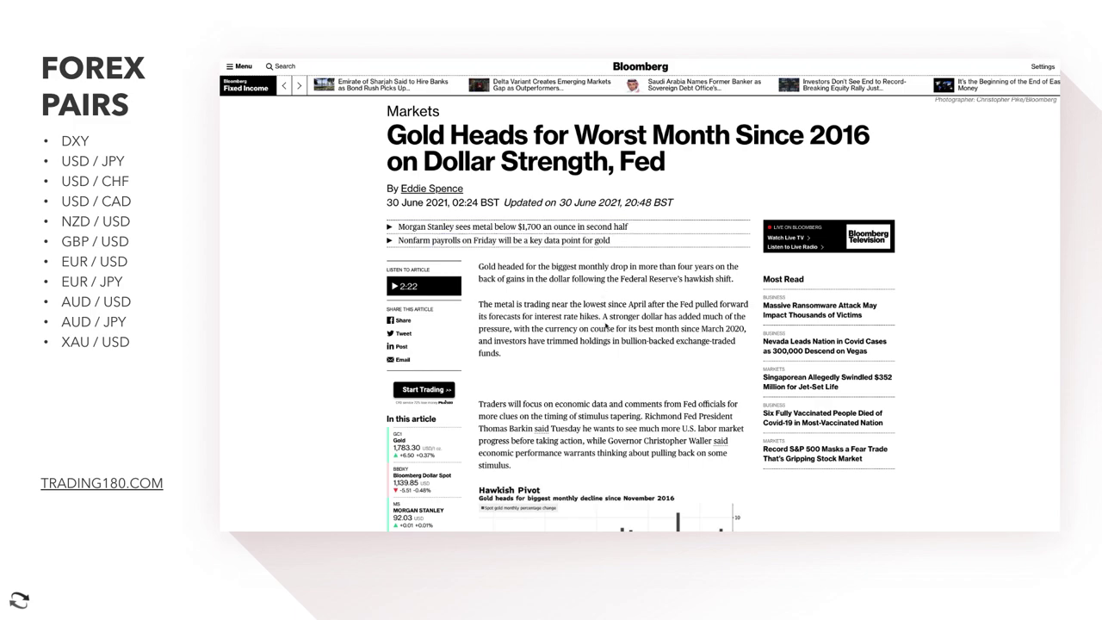
pyautogui.scroll(-3, 605, 327)
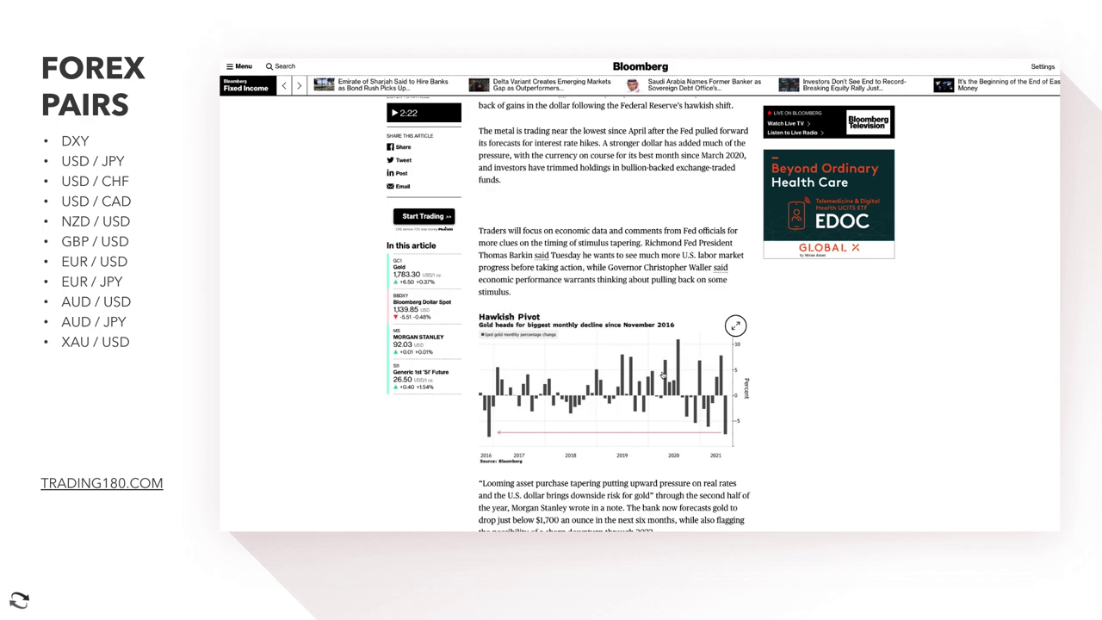
pyautogui.scroll(-1, 663, 376)
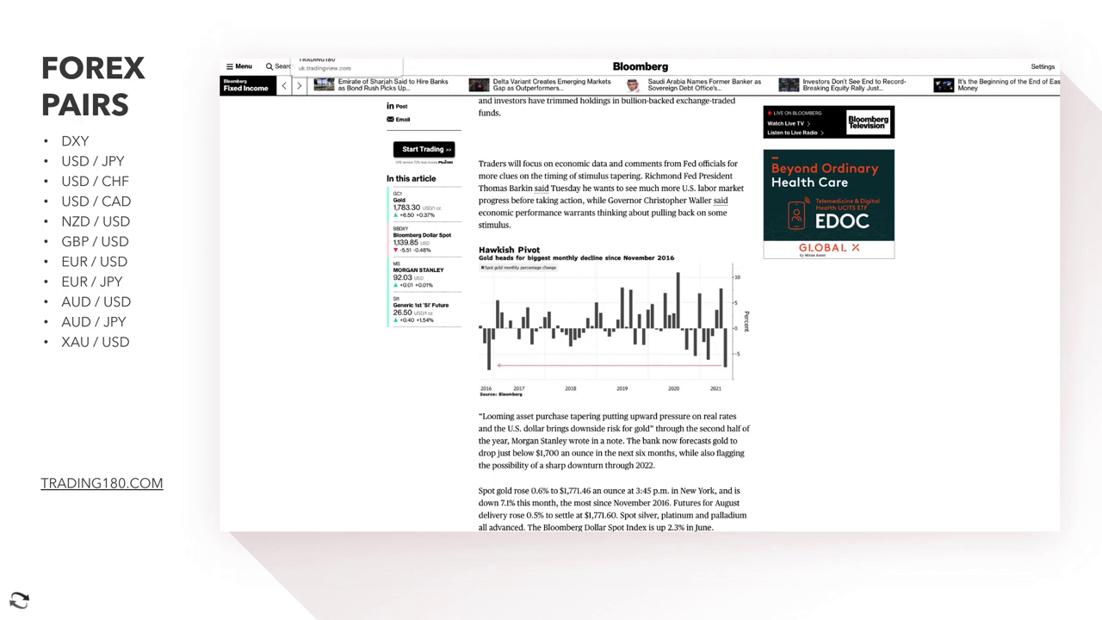
# Back on the XAU/USD chart, brush a circle in the demand zone below 1703.120 and an arrow from the latest candle down to it.
pyautogui.hotkey('ctrl', 'Tab')
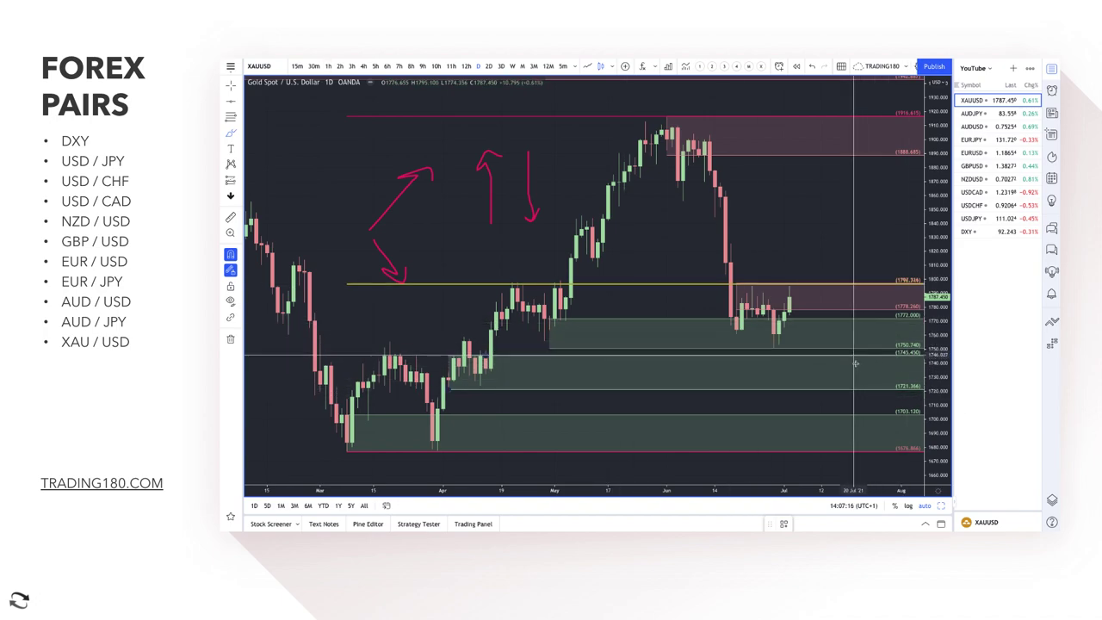
pyautogui.click(239, 135)
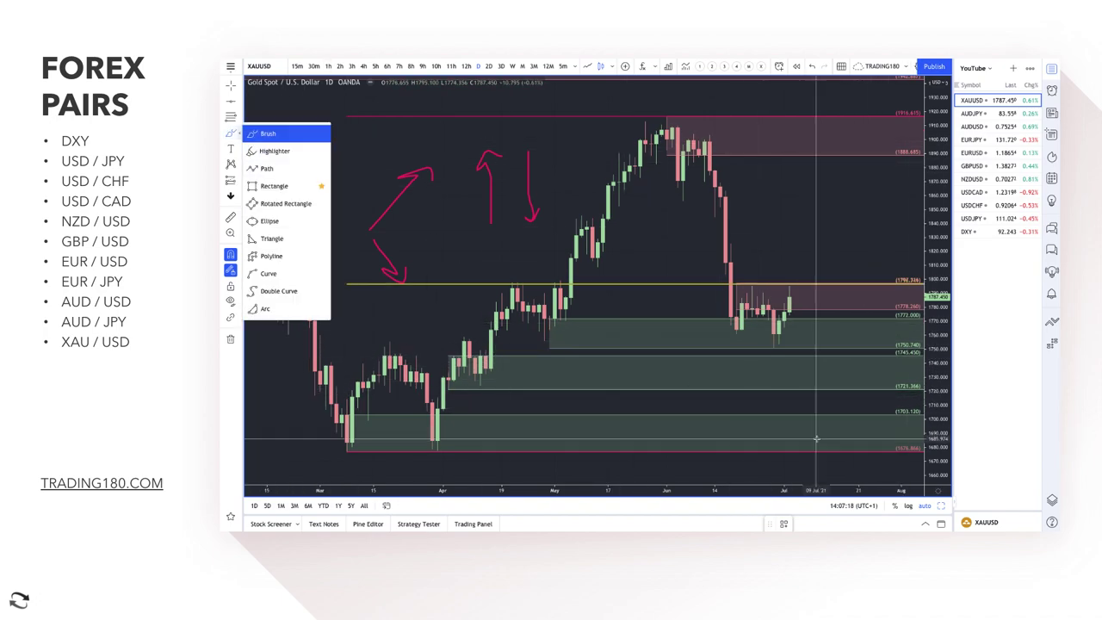
pyautogui.click(267, 133)
pyautogui.moveTo(836, 415)
pyautogui.mouseDown()
pyautogui.moveTo(813, 418)
pyautogui.moveTo(822, 433)
pyautogui.moveTo(853, 419)
pyautogui.moveTo(839, 415)
pyautogui.mouseUp()
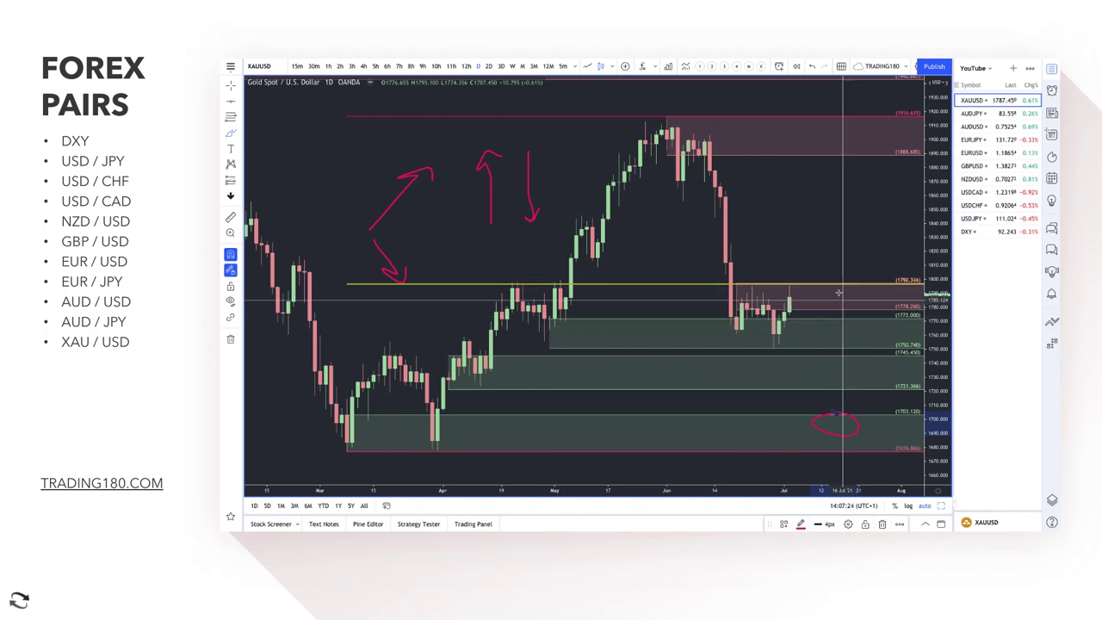
pyautogui.moveTo(796, 294); pyautogui.dragTo(822, 420)
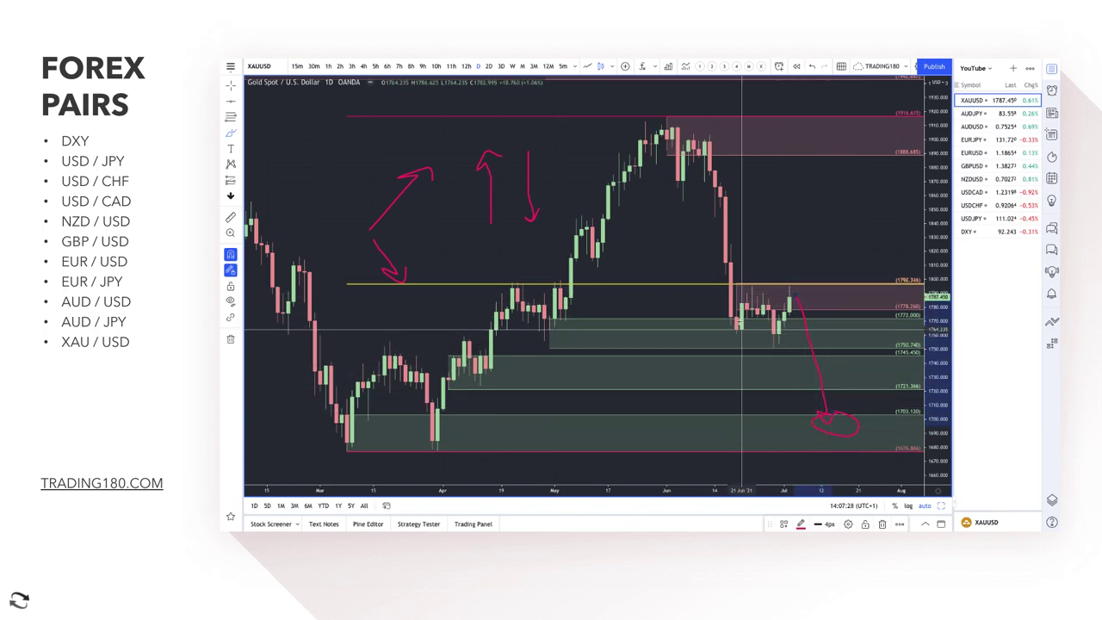
# Handwrite "D→N" with the brush above the existing sketched arrows and add a curved downward arrow beneath the D.
pyautogui.moveTo(310, 184)
pyautogui.mouseDown()
pyautogui.moveTo(319, 131)
pyautogui.moveTo(327, 164)
pyautogui.moveTo(311, 183)
pyautogui.moveTo(371, 142)
pyautogui.moveTo(391, 108)
pyautogui.mouseUp()
pyautogui.moveTo(368, 151)
pyautogui.mouseDown()
pyautogui.moveTo(334, 151)
pyautogui.moveTo(356, 161)
pyautogui.mouseUp()
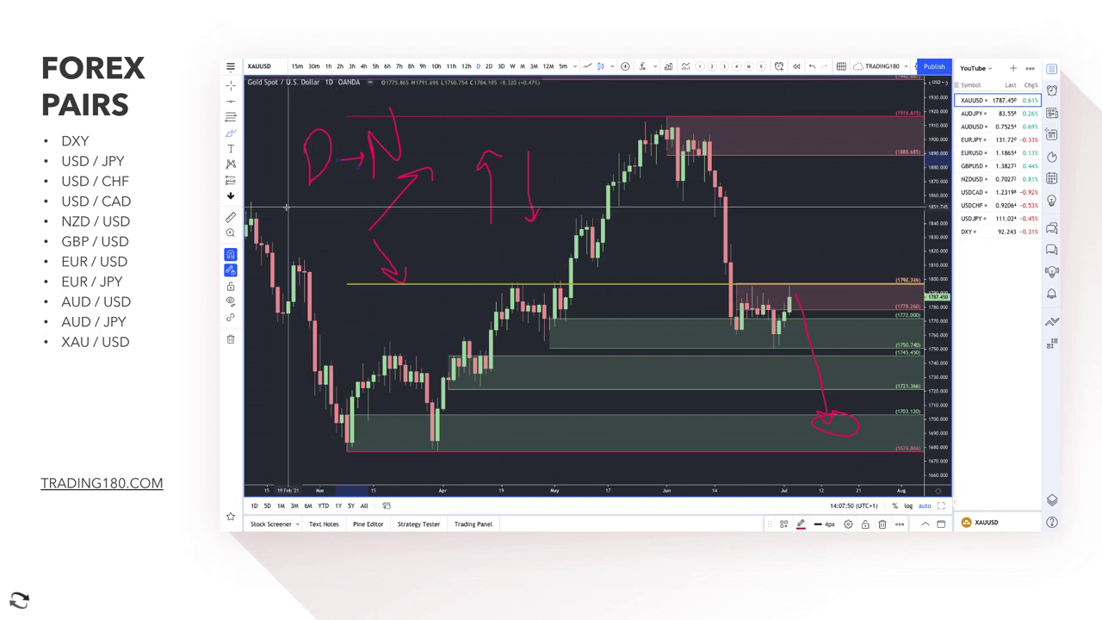
pyautogui.moveTo(291, 206); pyautogui.dragTo(330, 228)
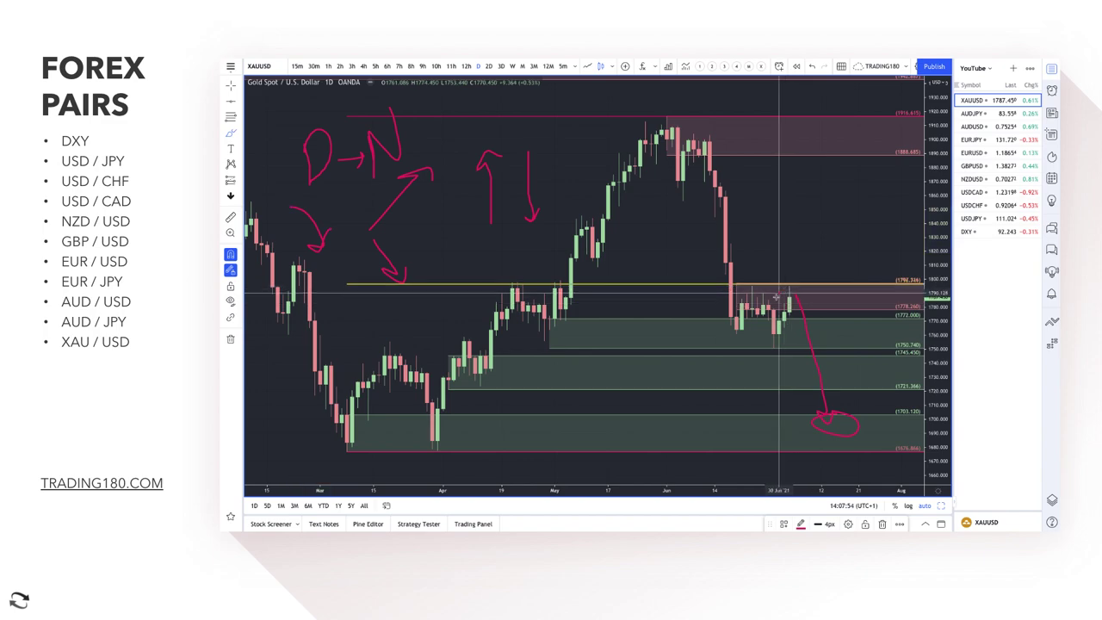
# Brush a circle around the late-June low and latest candles, plus an arrow rising from the current supply zone above the yellow line.
pyautogui.moveTo(776, 297)
pyautogui.mouseDown()
pyautogui.moveTo(804, 331)
pyautogui.moveTo(802, 297)
pyautogui.moveTo(837, 215)
pyautogui.moveTo(842, 236)
pyautogui.mouseUp()
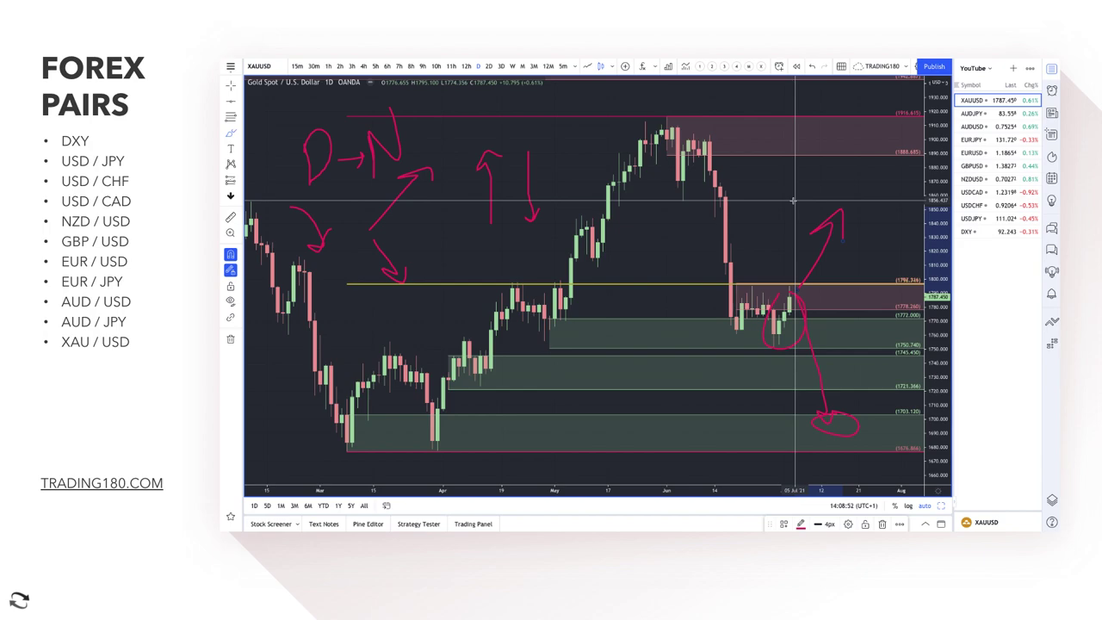
pyautogui.scroll(-4, 792, 200)
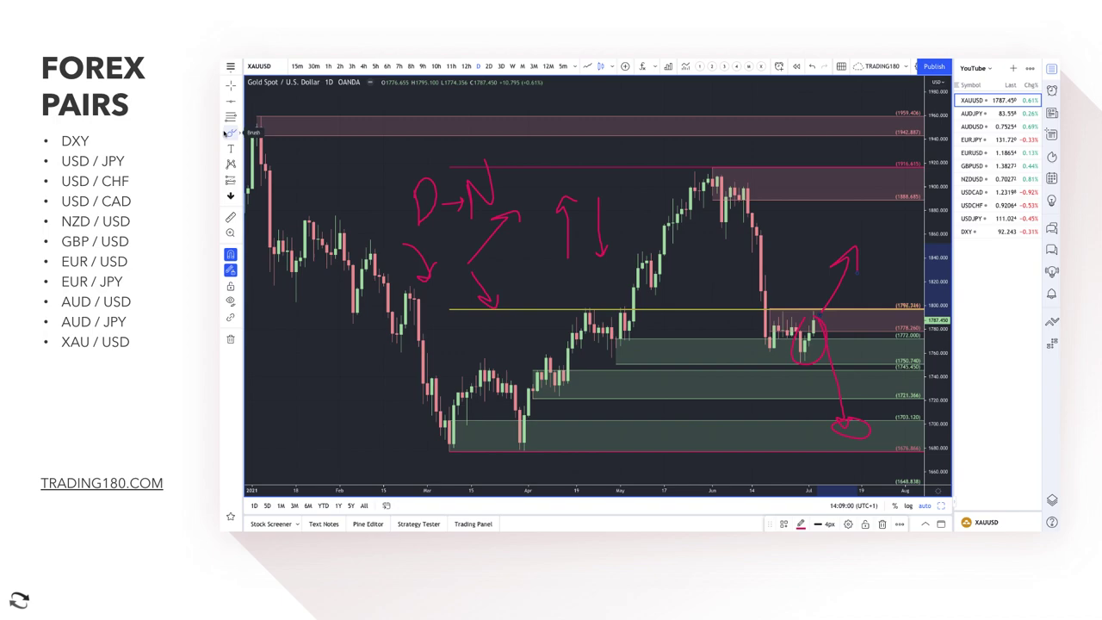
pyautogui.scroll(-3, 598, 200)
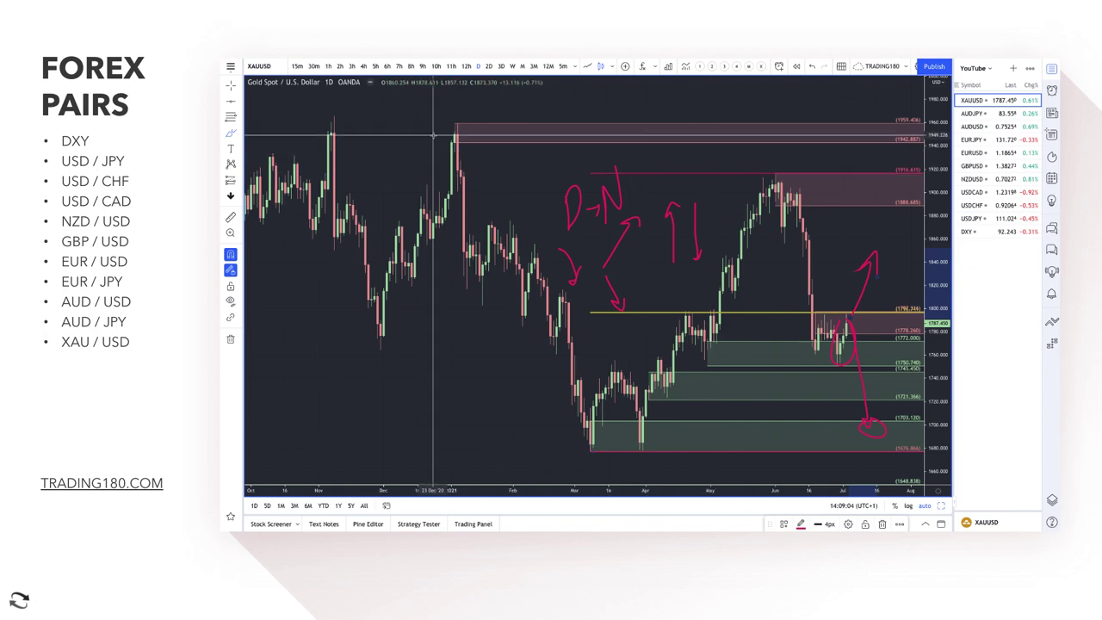
pyautogui.click(237, 135)
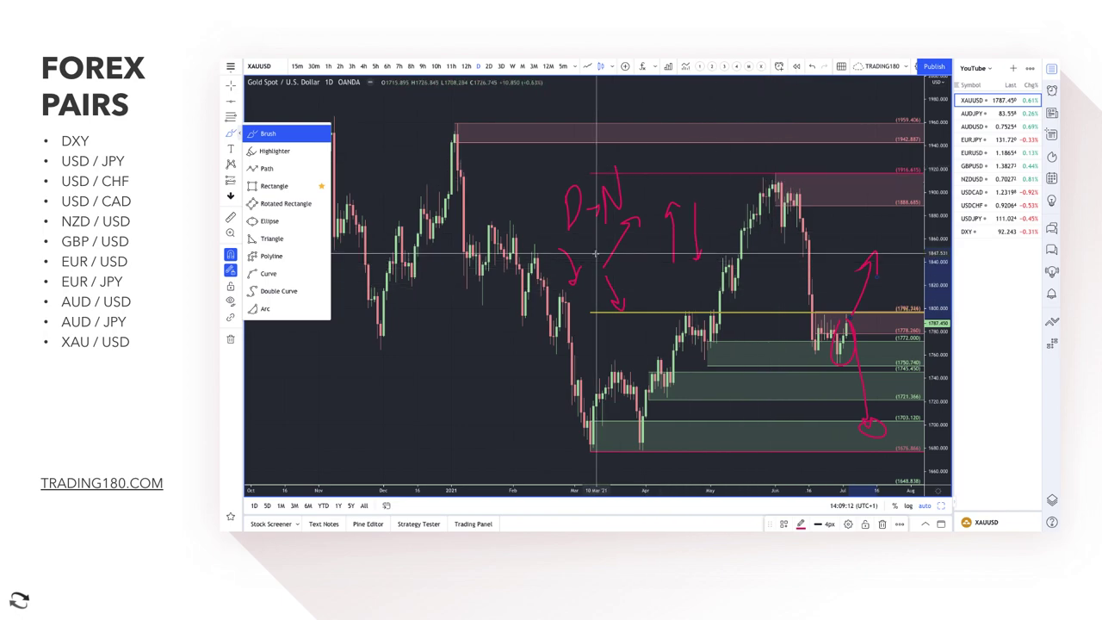
pyautogui.click(511, 313)
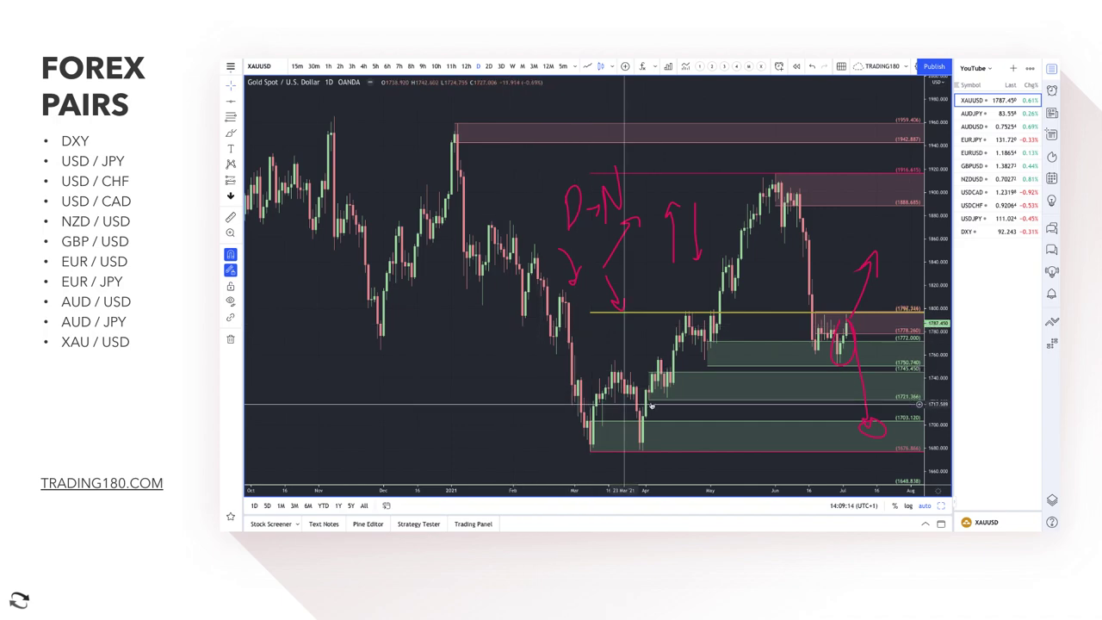